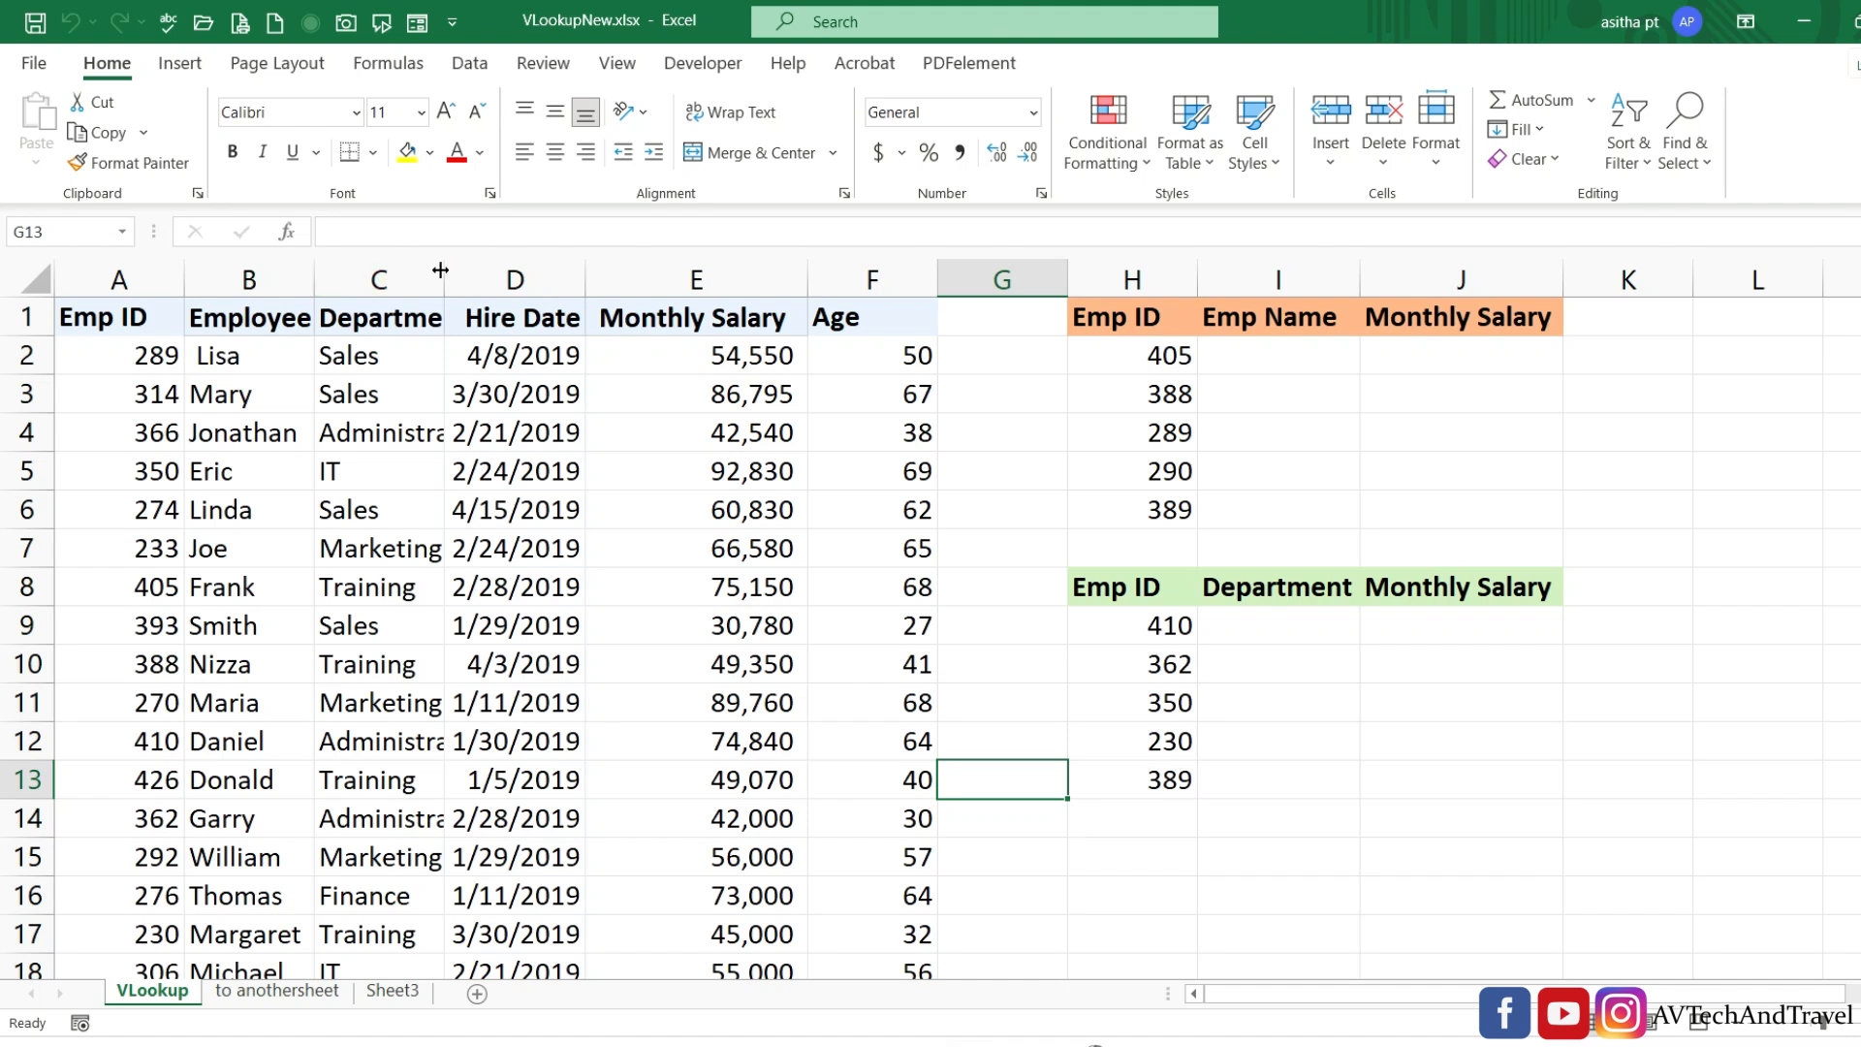
Fit the Department column to its contents, and read the VLOOKUP description on Sheet3 before returning to the VLookup sheet.
double_click(444, 271)
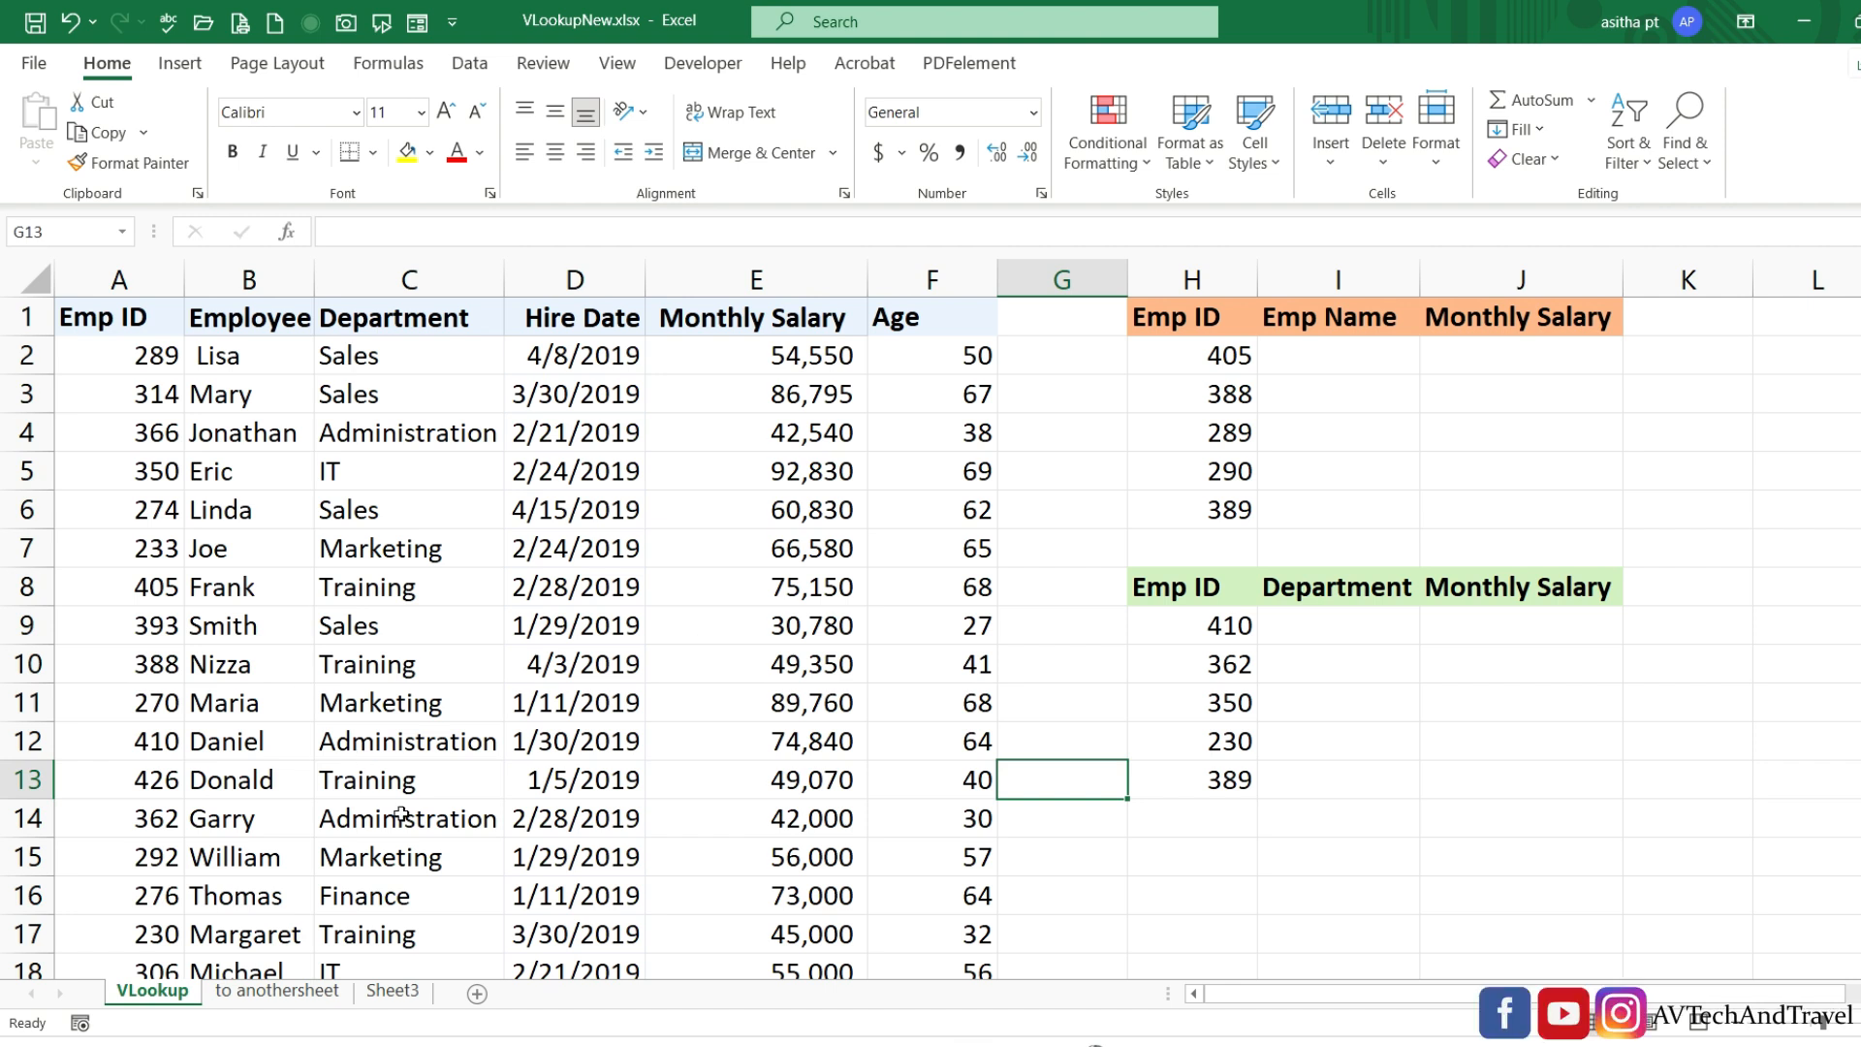
left_click(393, 991)
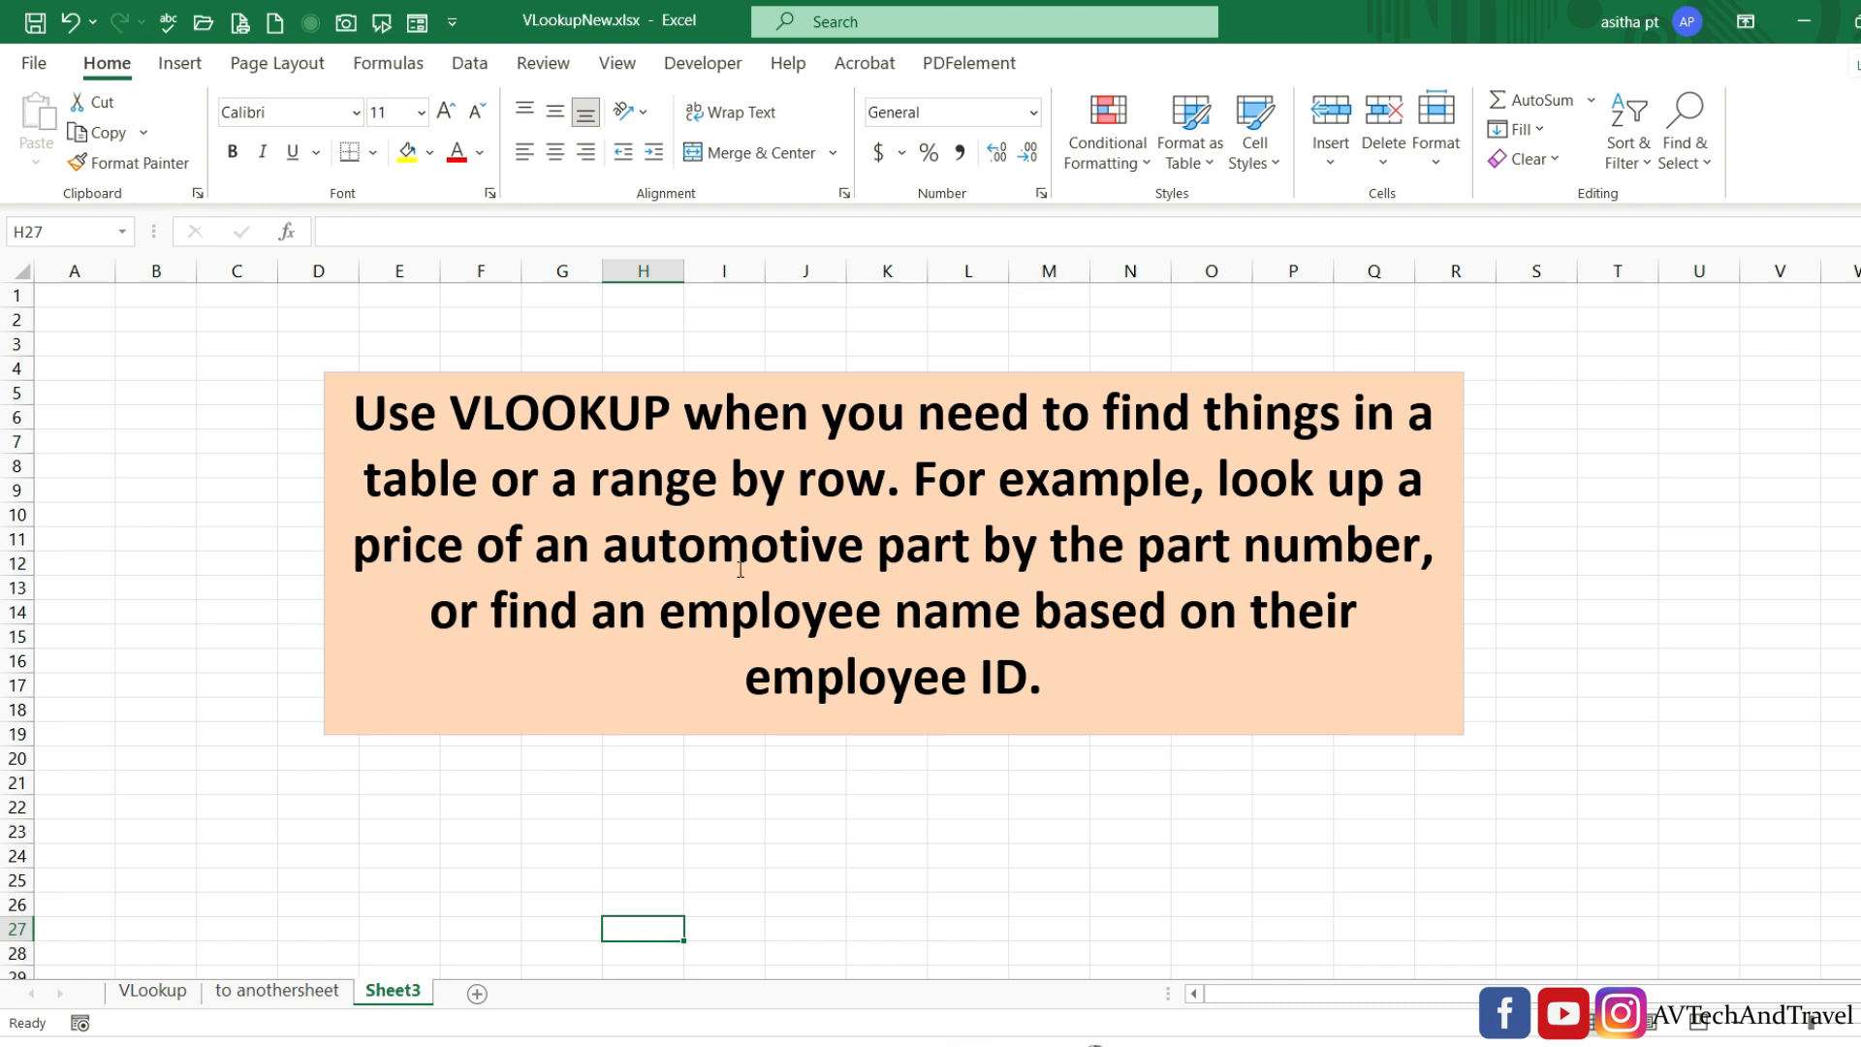
left_click(148, 992)
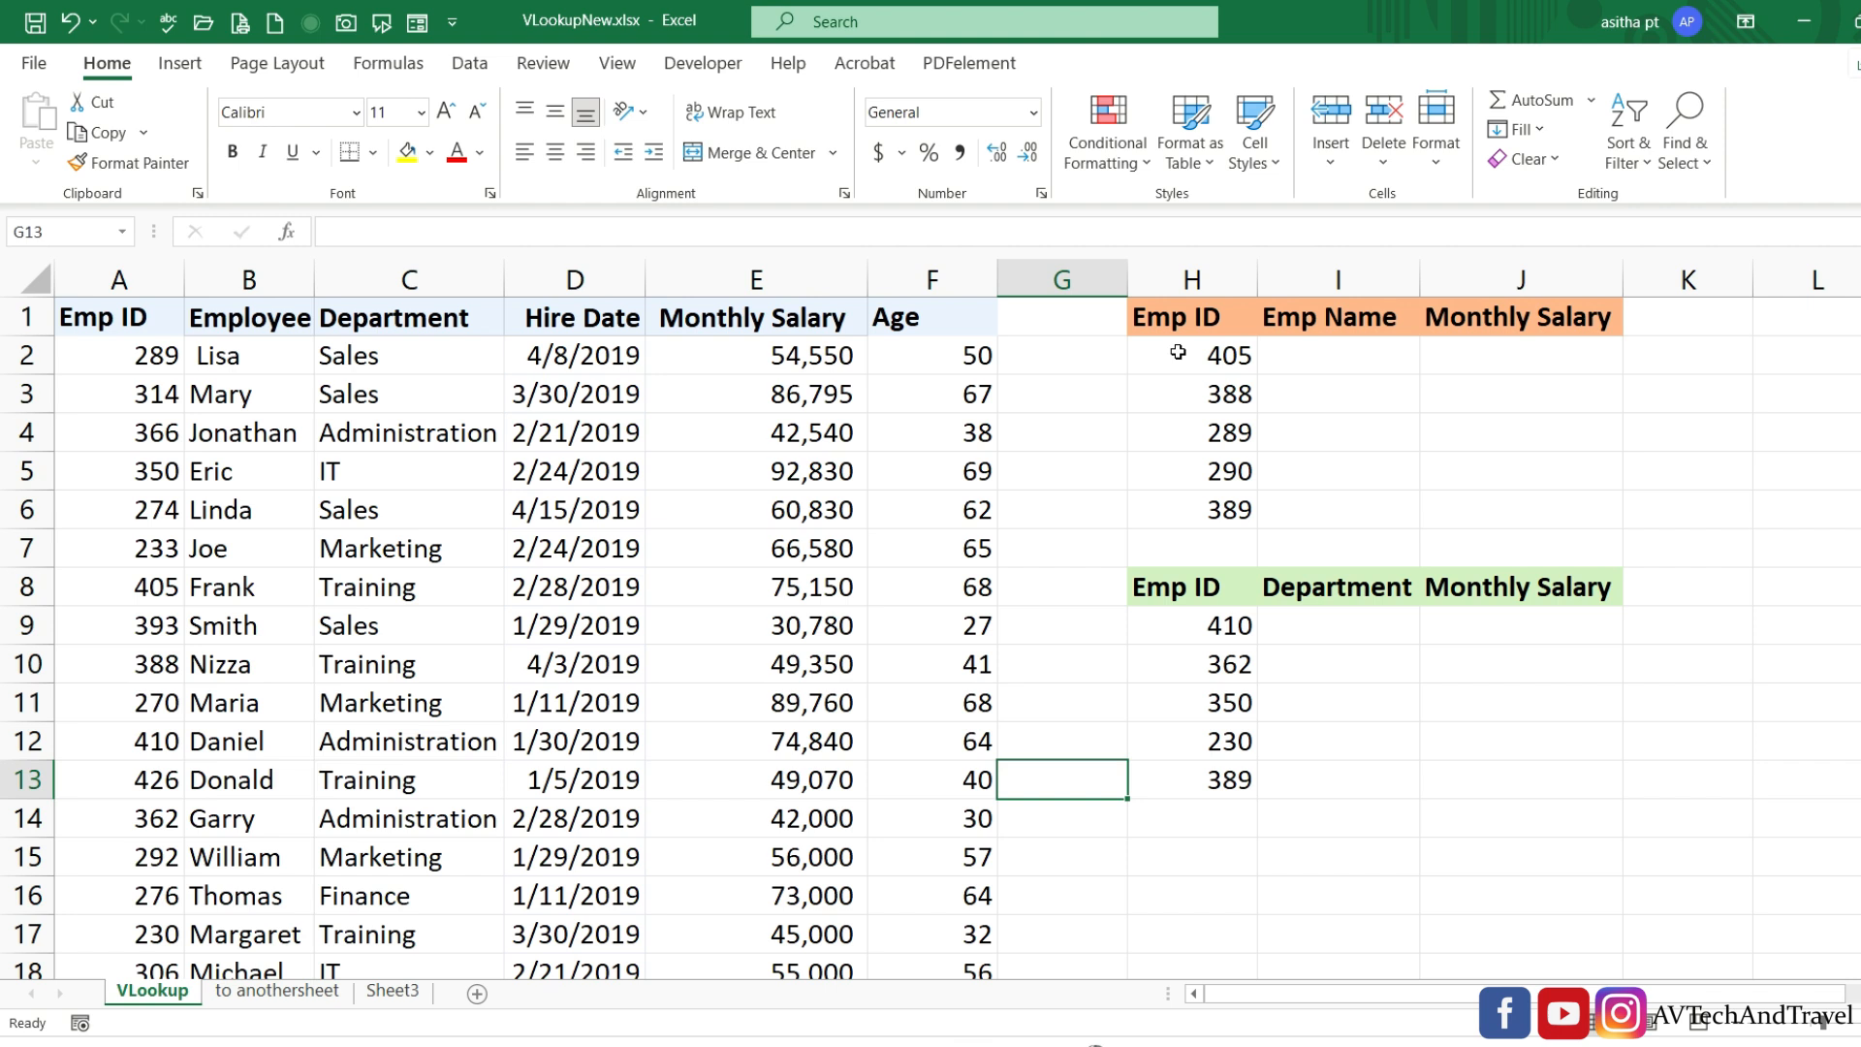
Examine the lookup IDs in H2:H6 and the empty Emp Name and Monthly Salary cells against the employee table.
left_click_drag(1178, 352, 1186, 511)
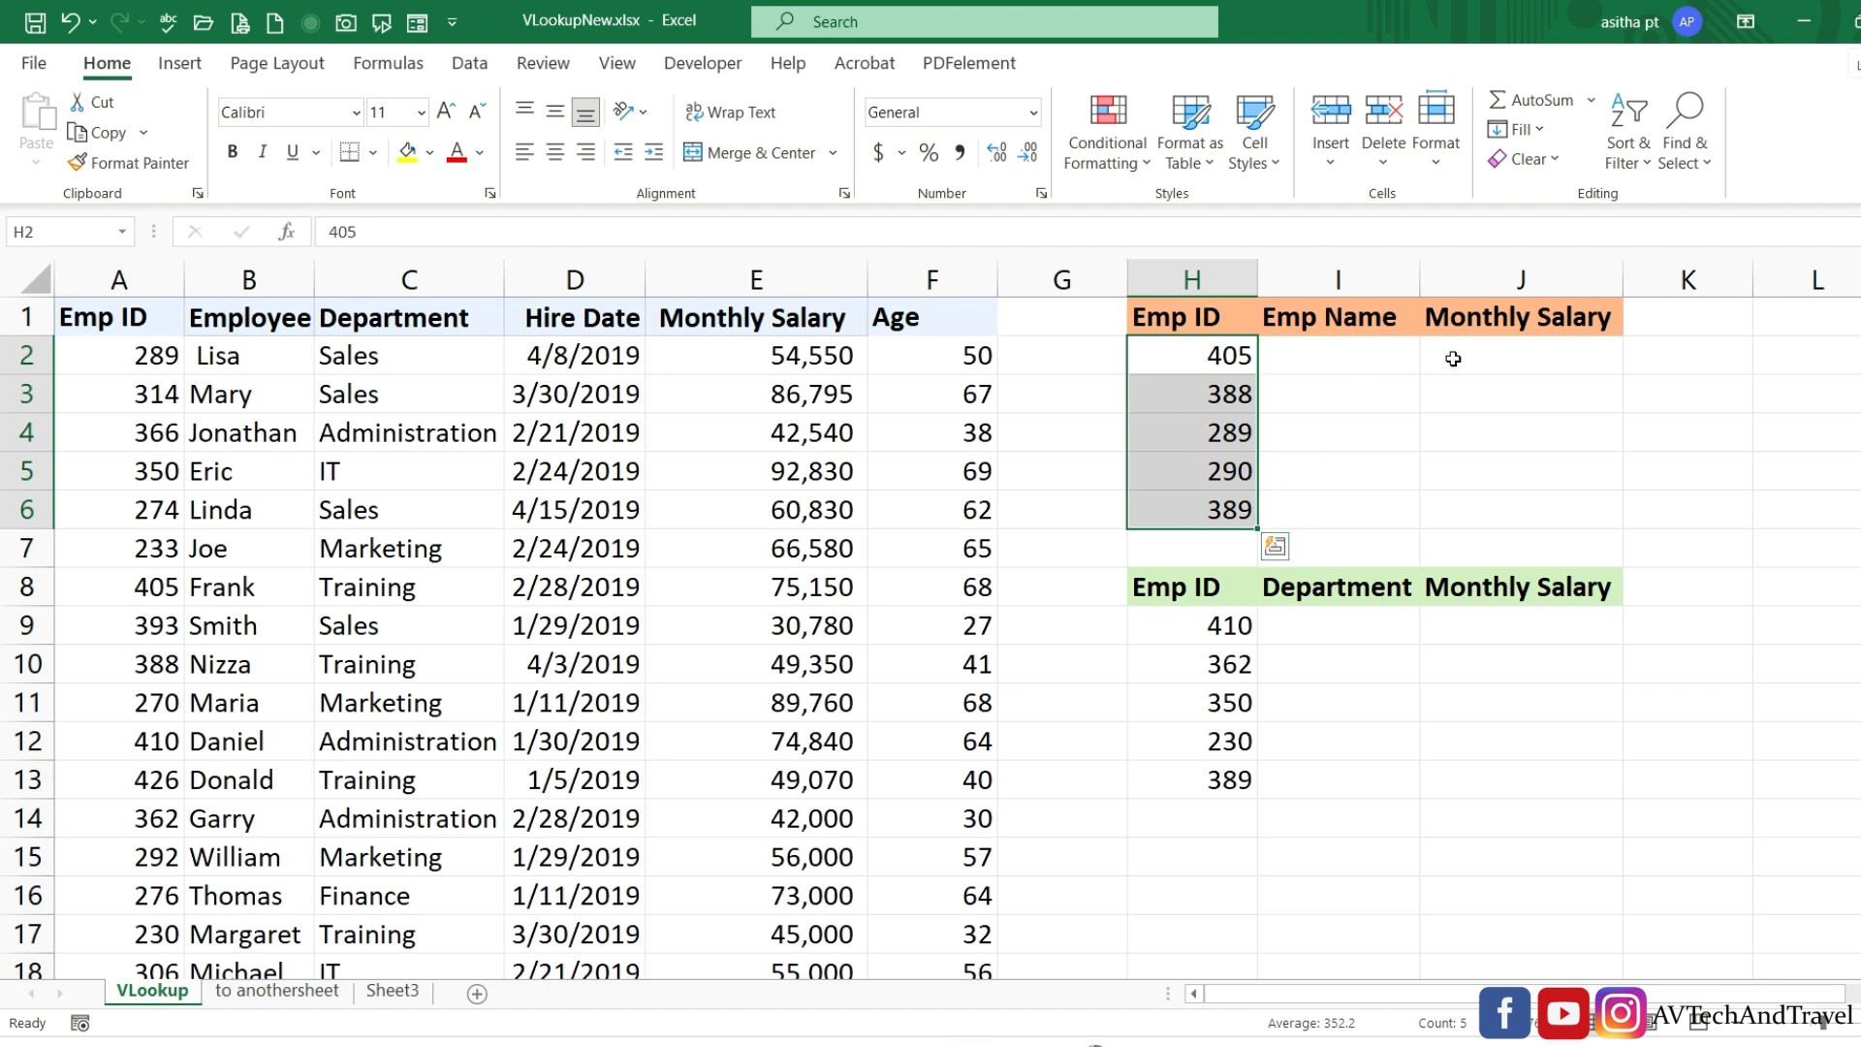
left_click(1415, 353)
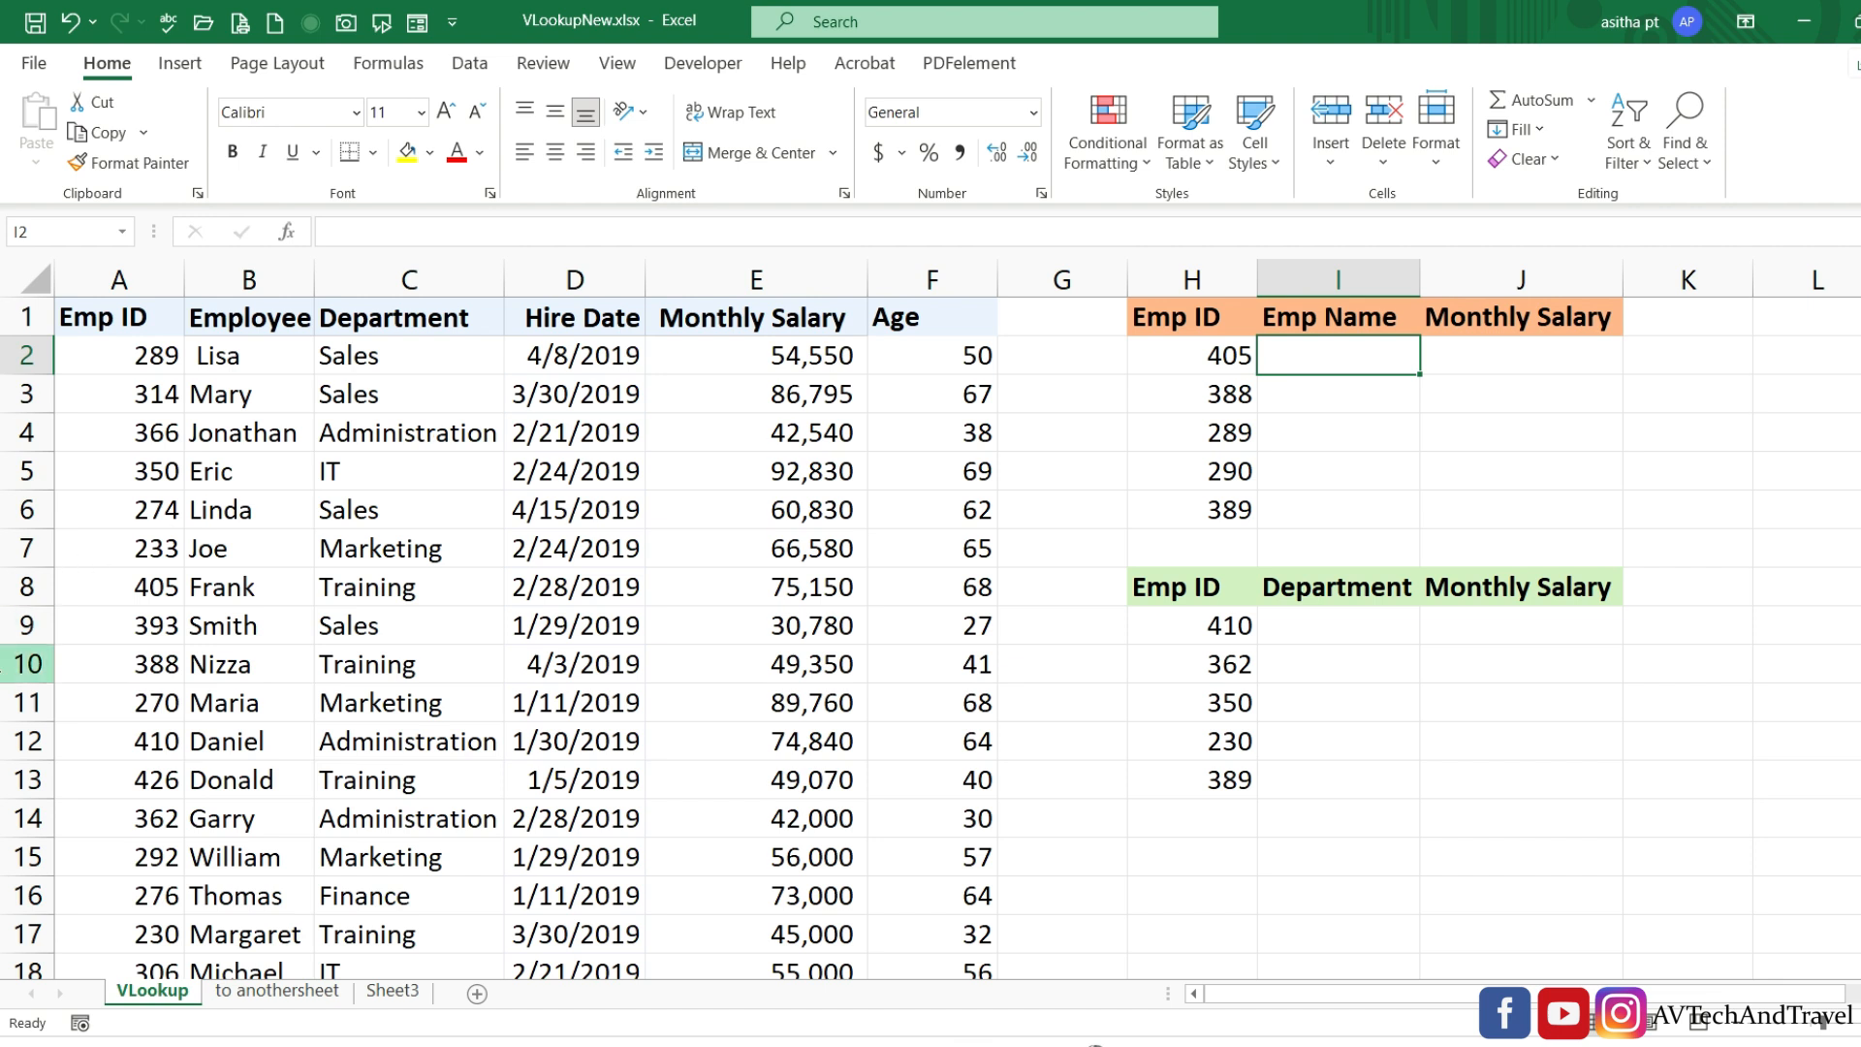
left_click(261, 591)
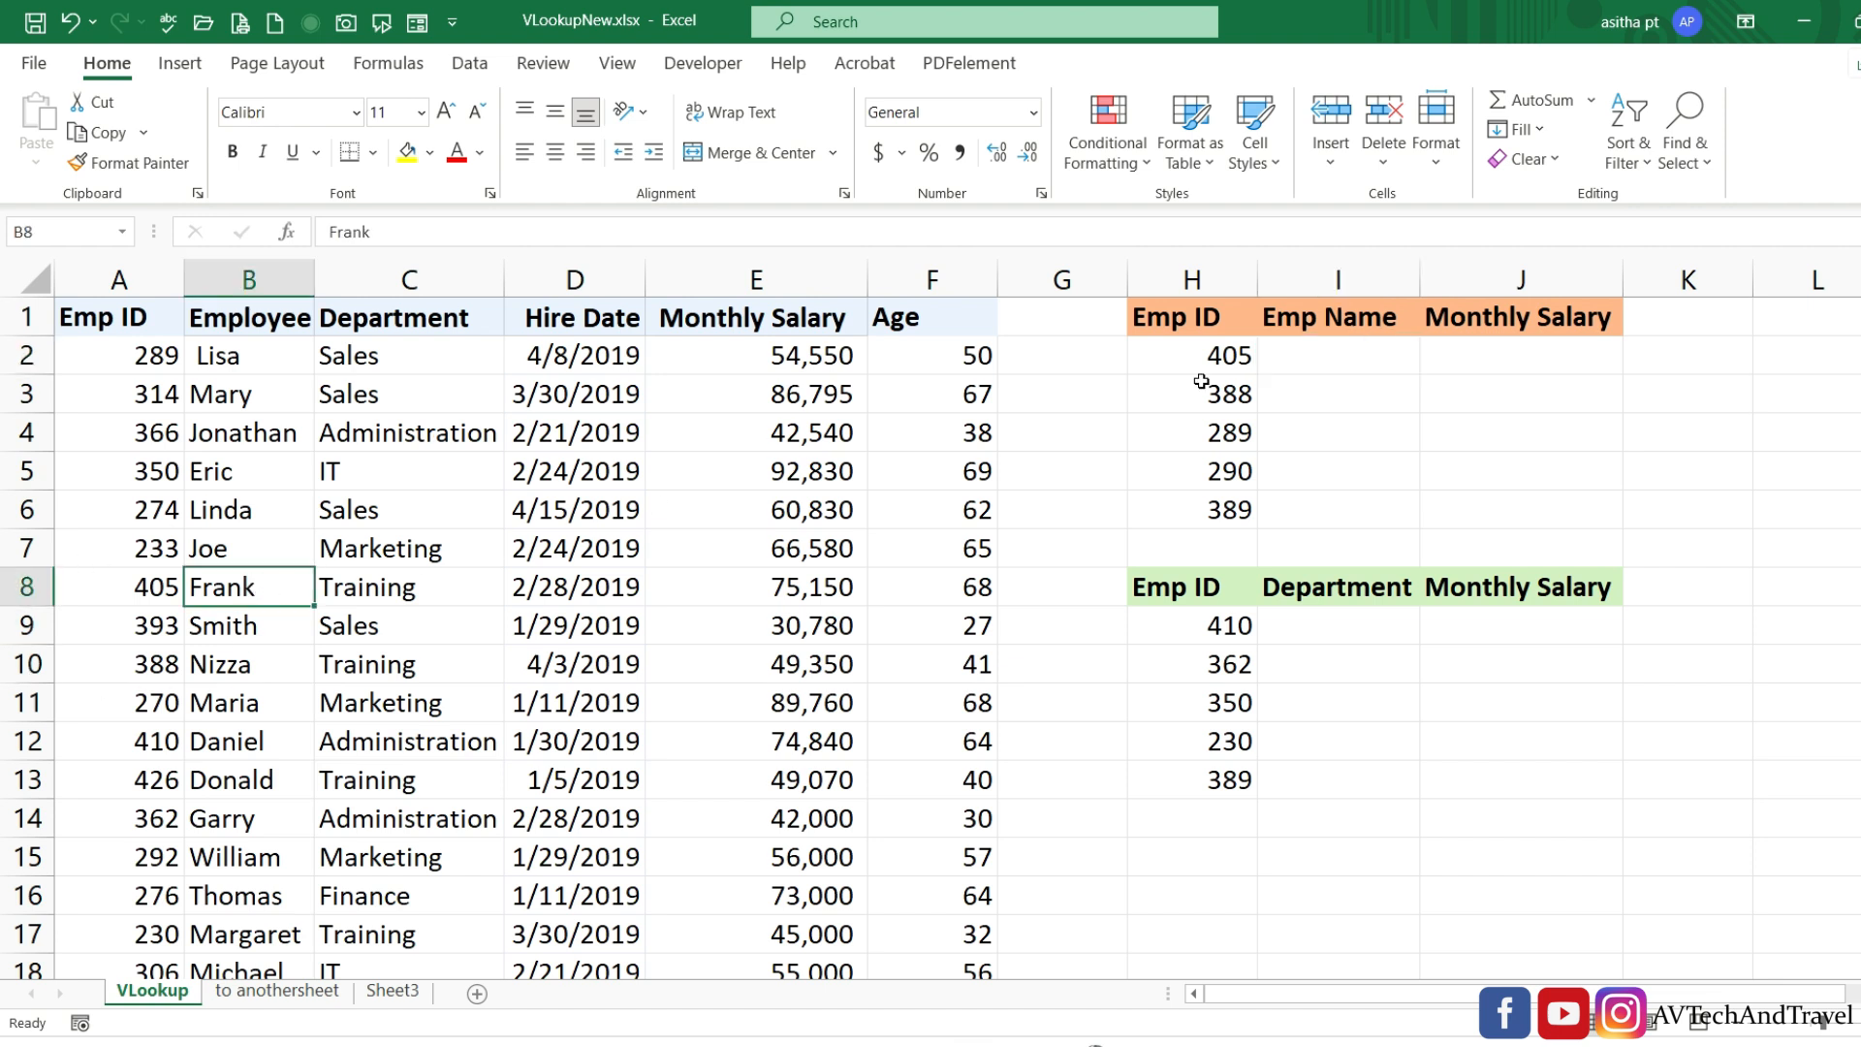
left_click(1369, 353)
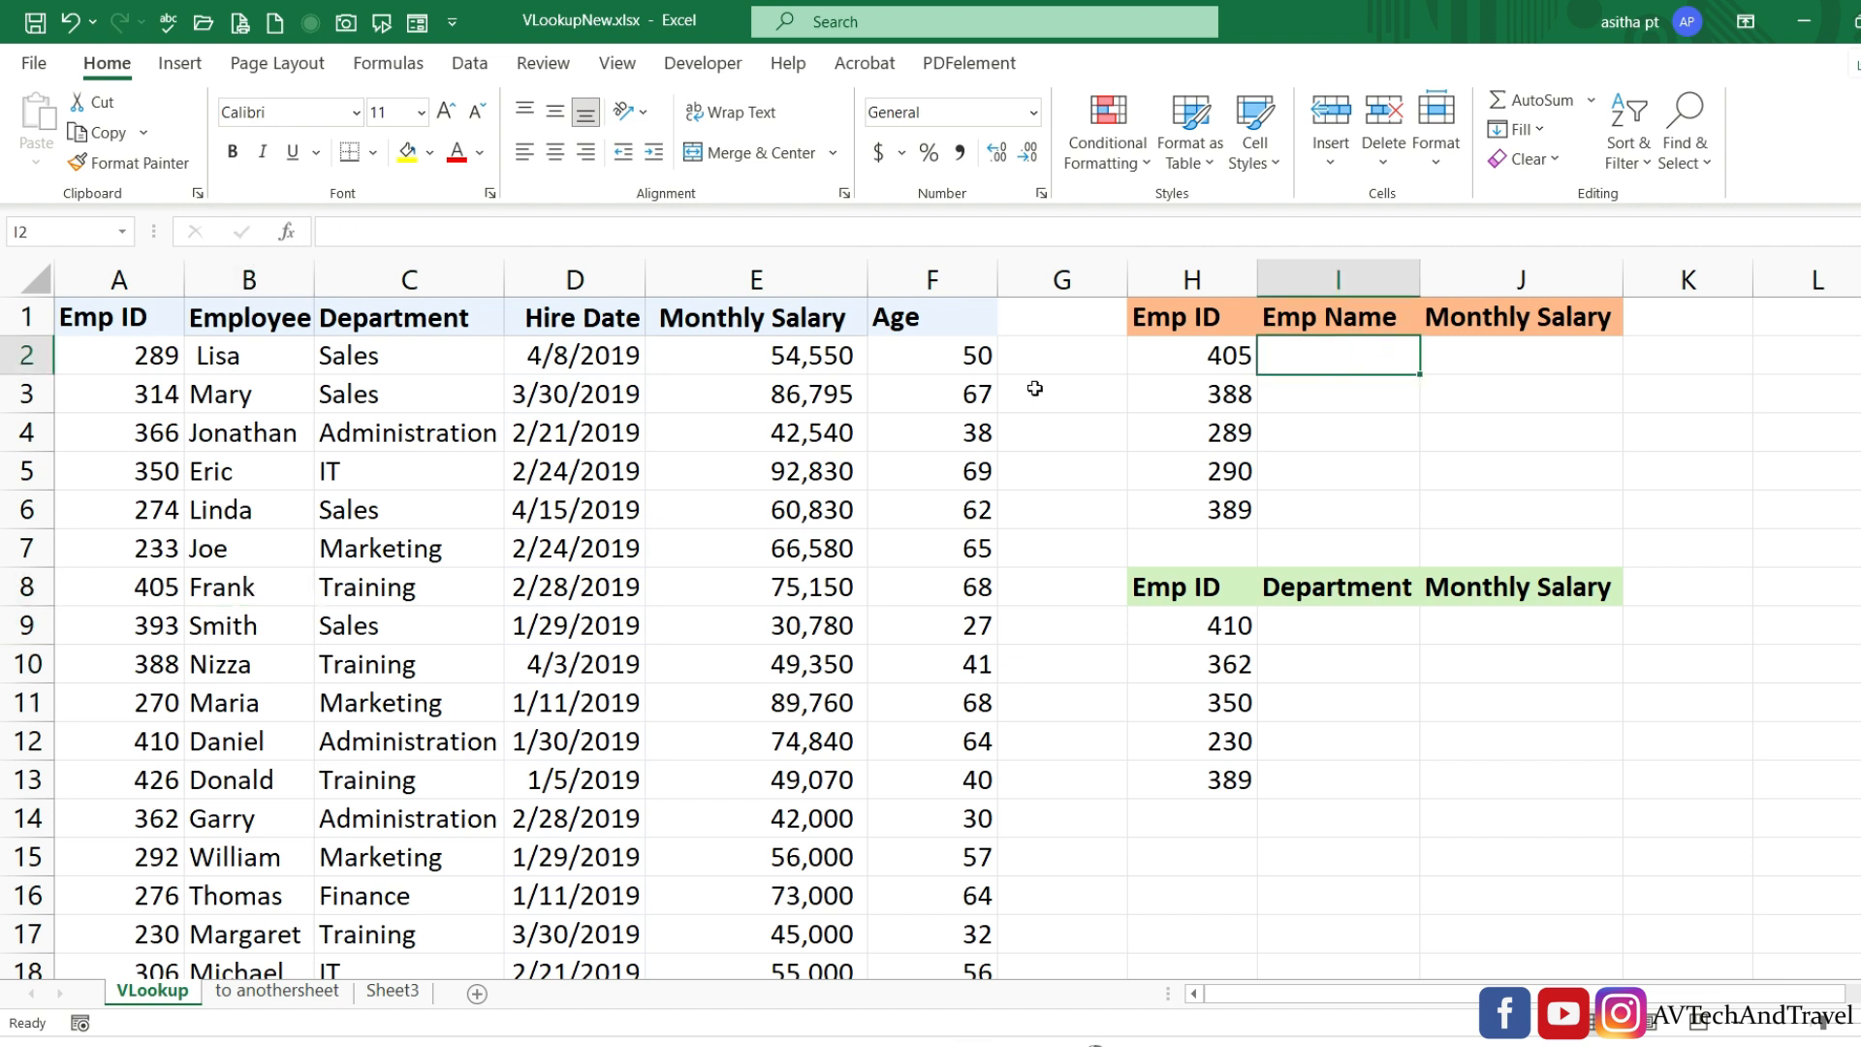
left_click(1503, 368)
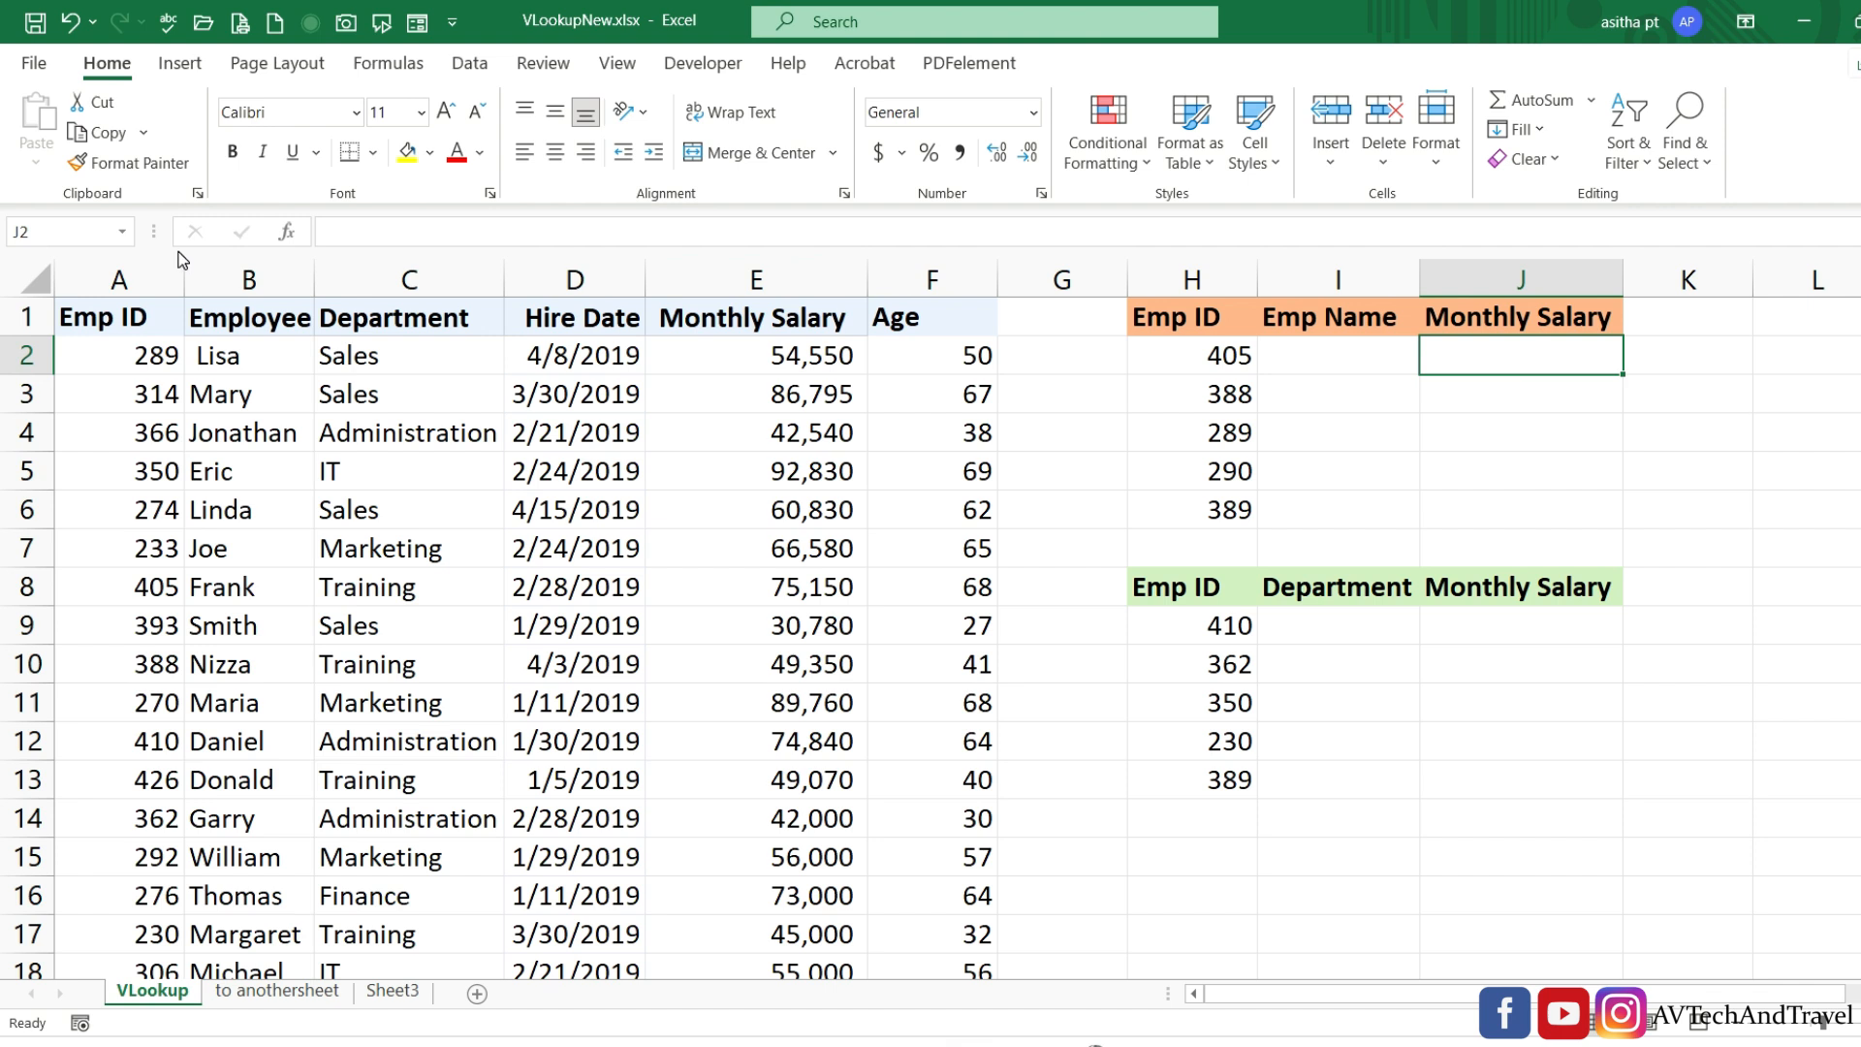
Start a VLOOKUP formula in I2 with H2 as the lookup value and A1:F23 as the table array.
double_click(1311, 365)
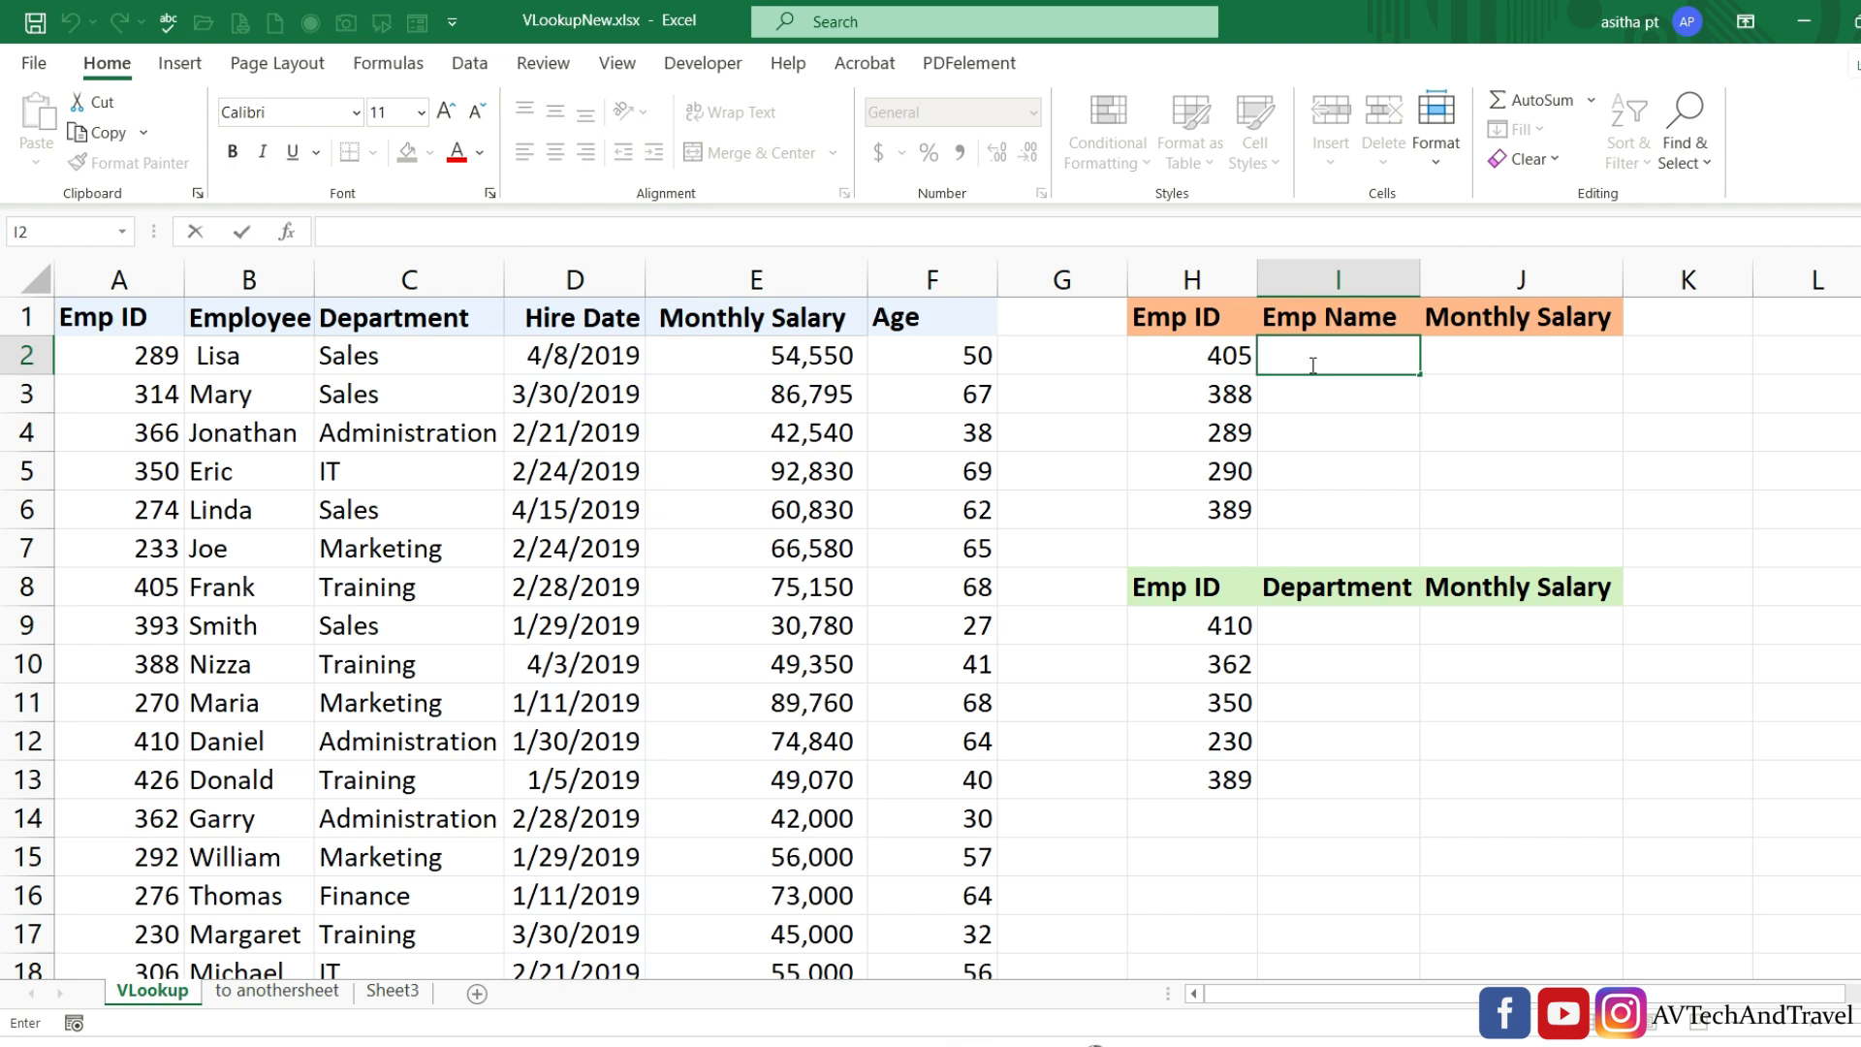
type("=")
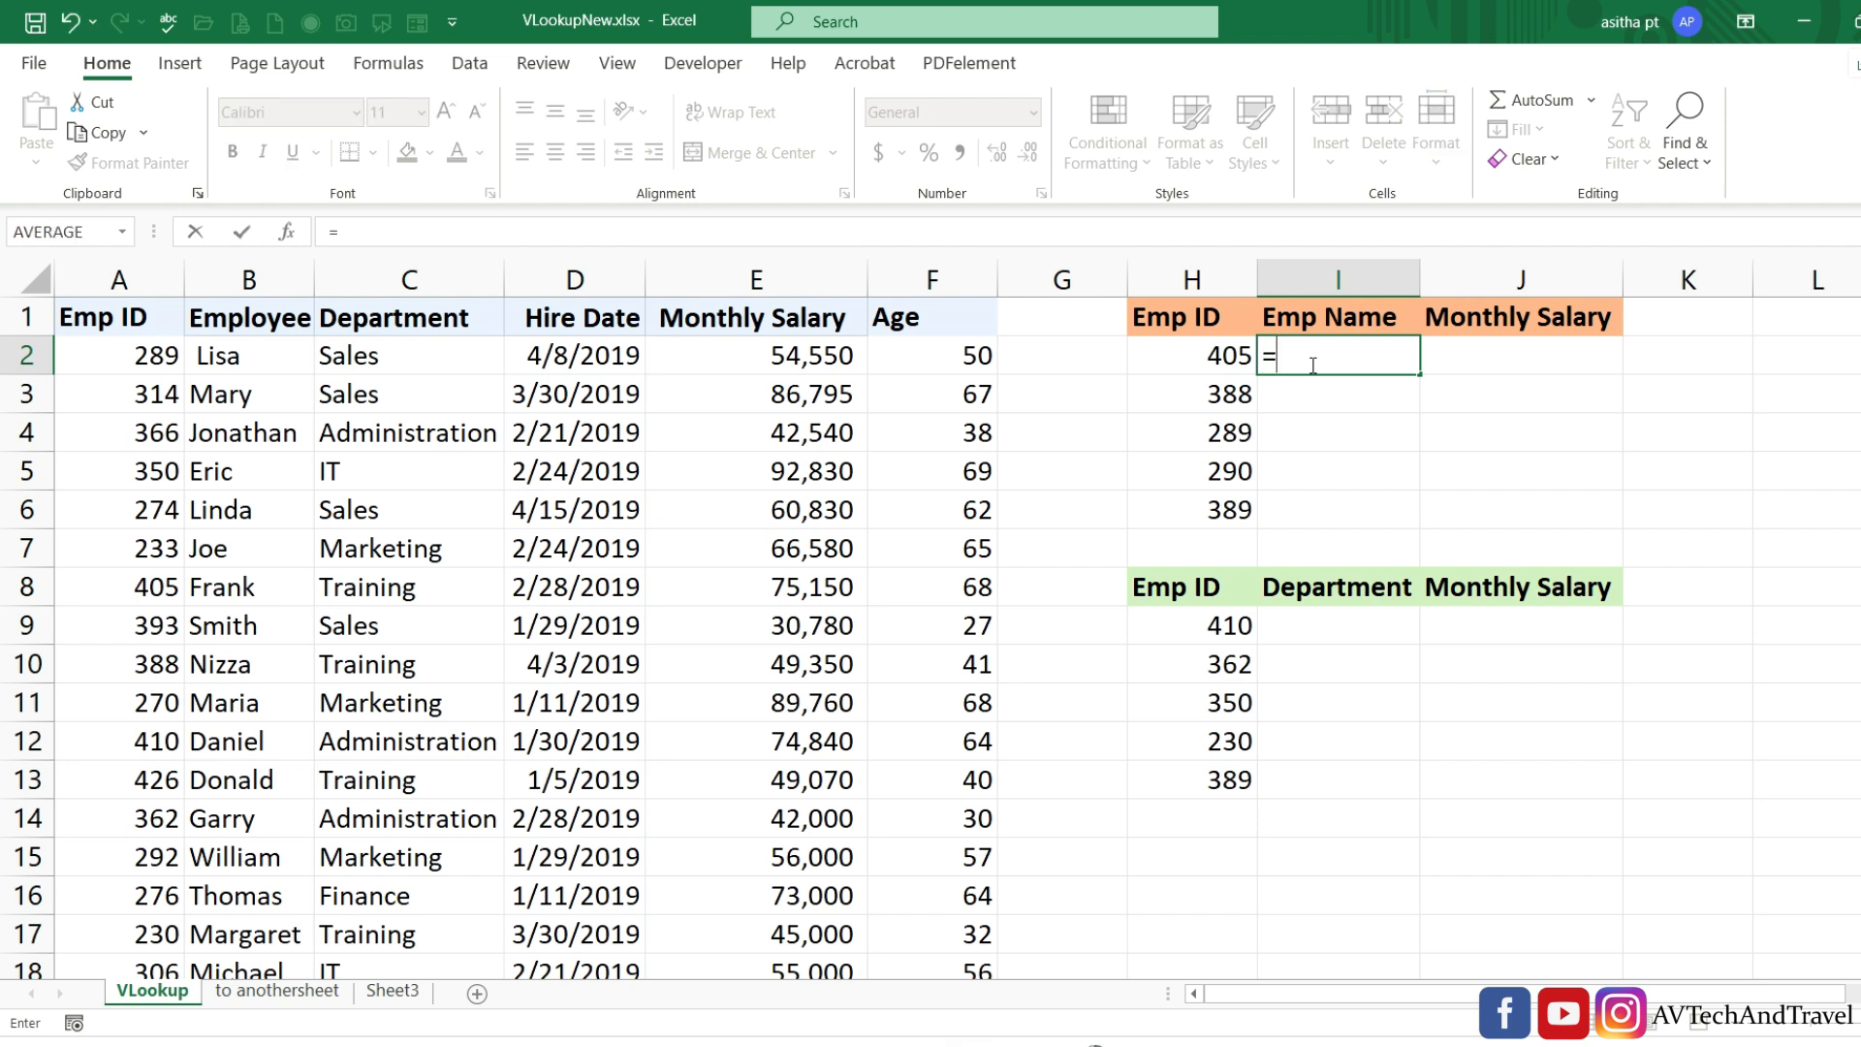
type("vl")
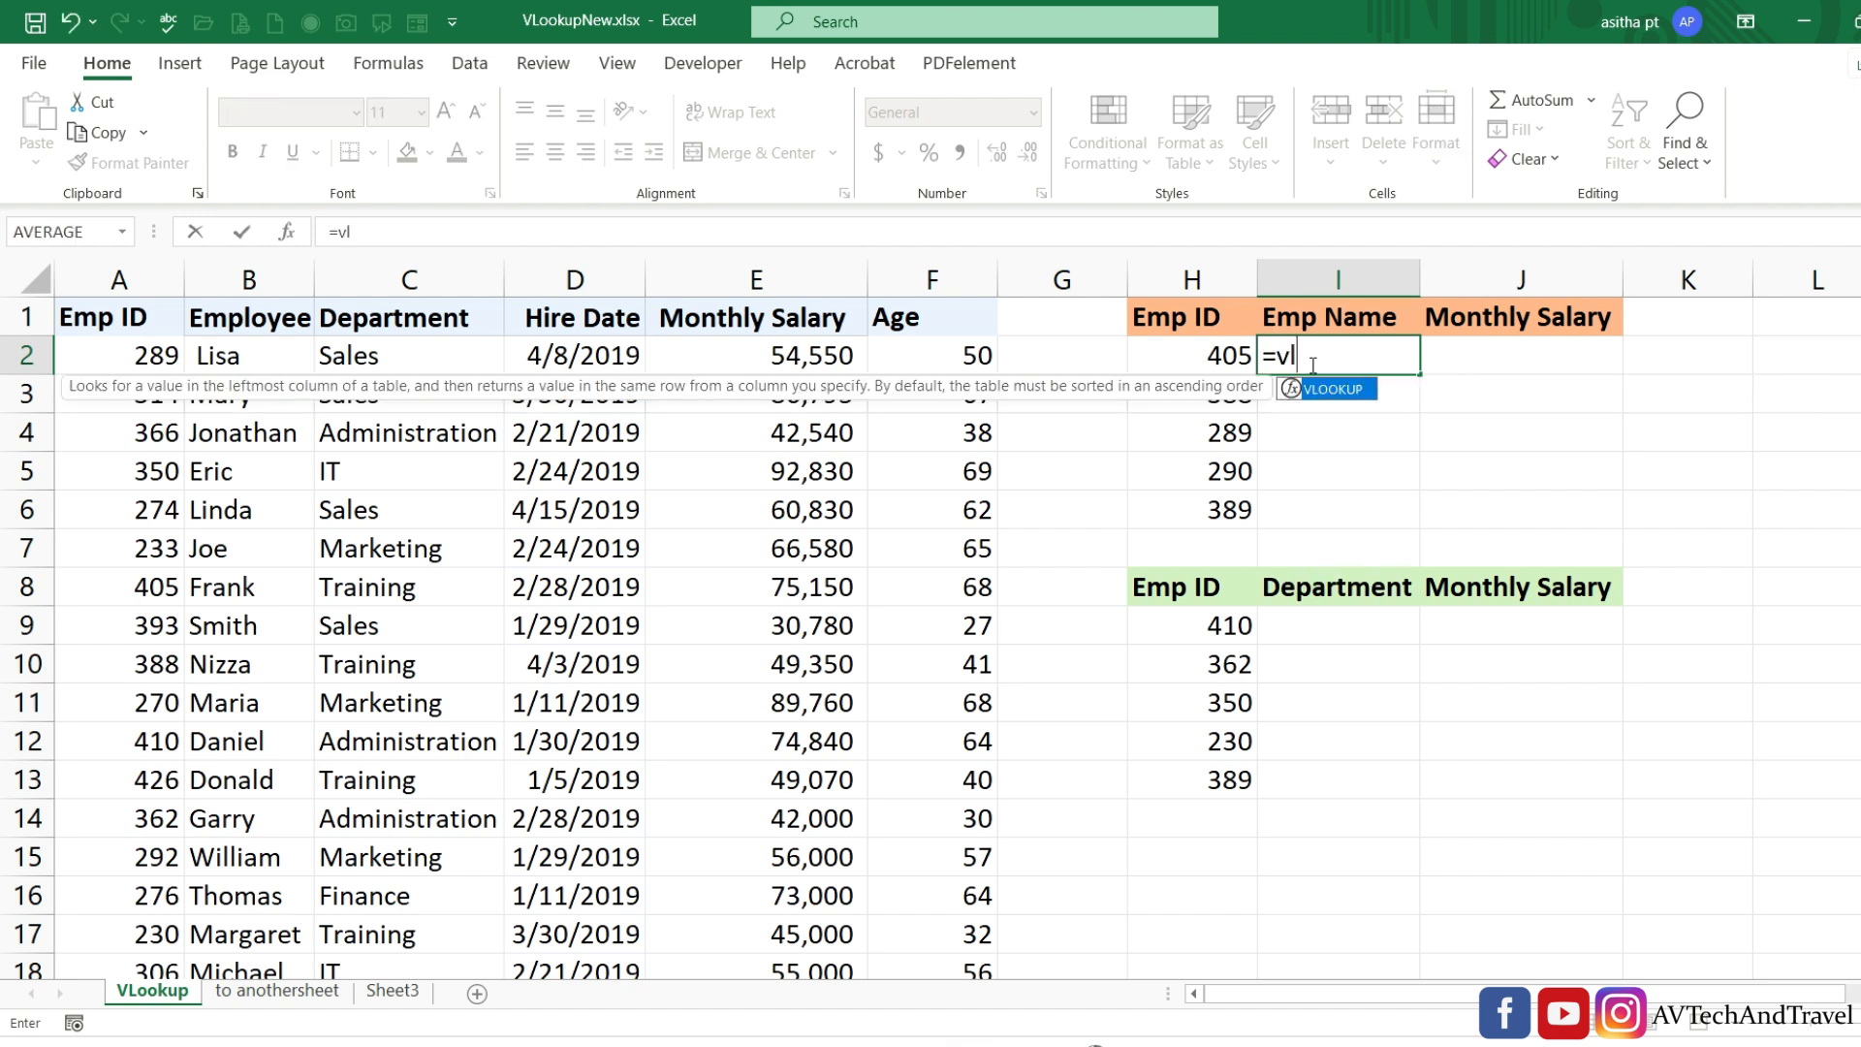
key("Tab")
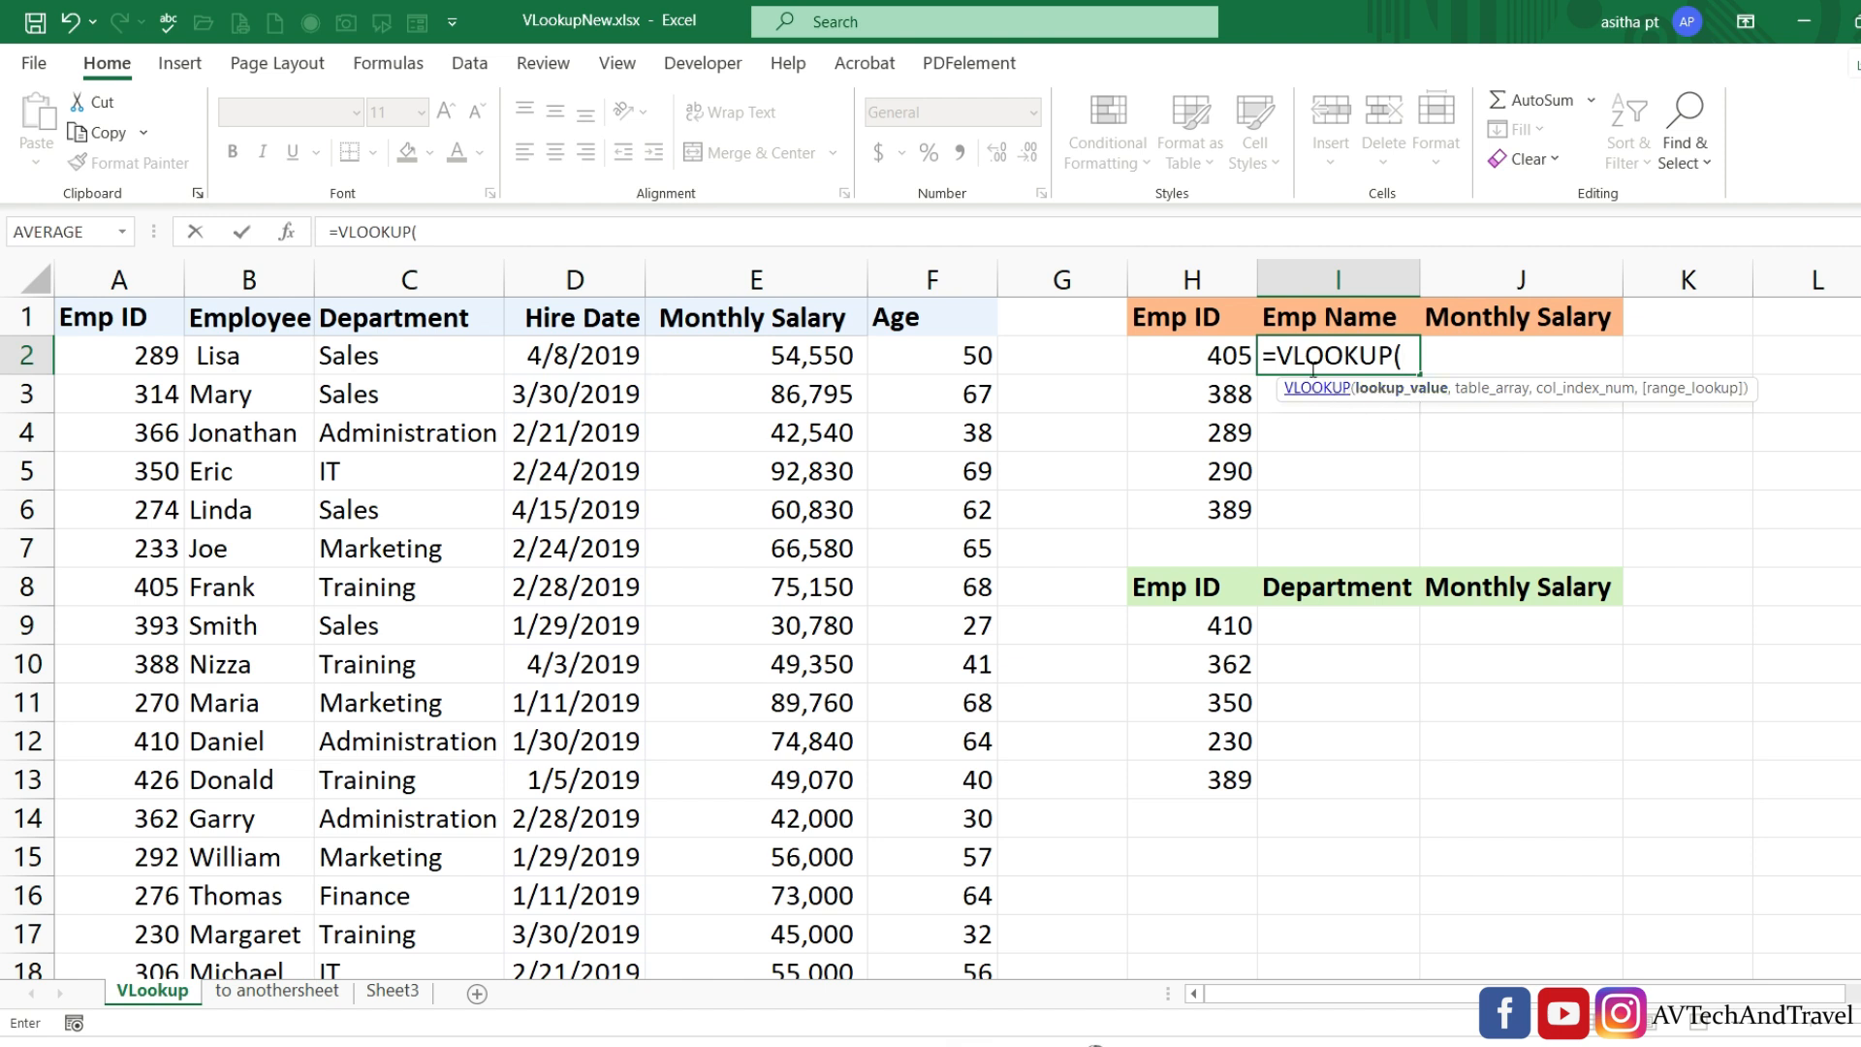
left_click(1220, 360)
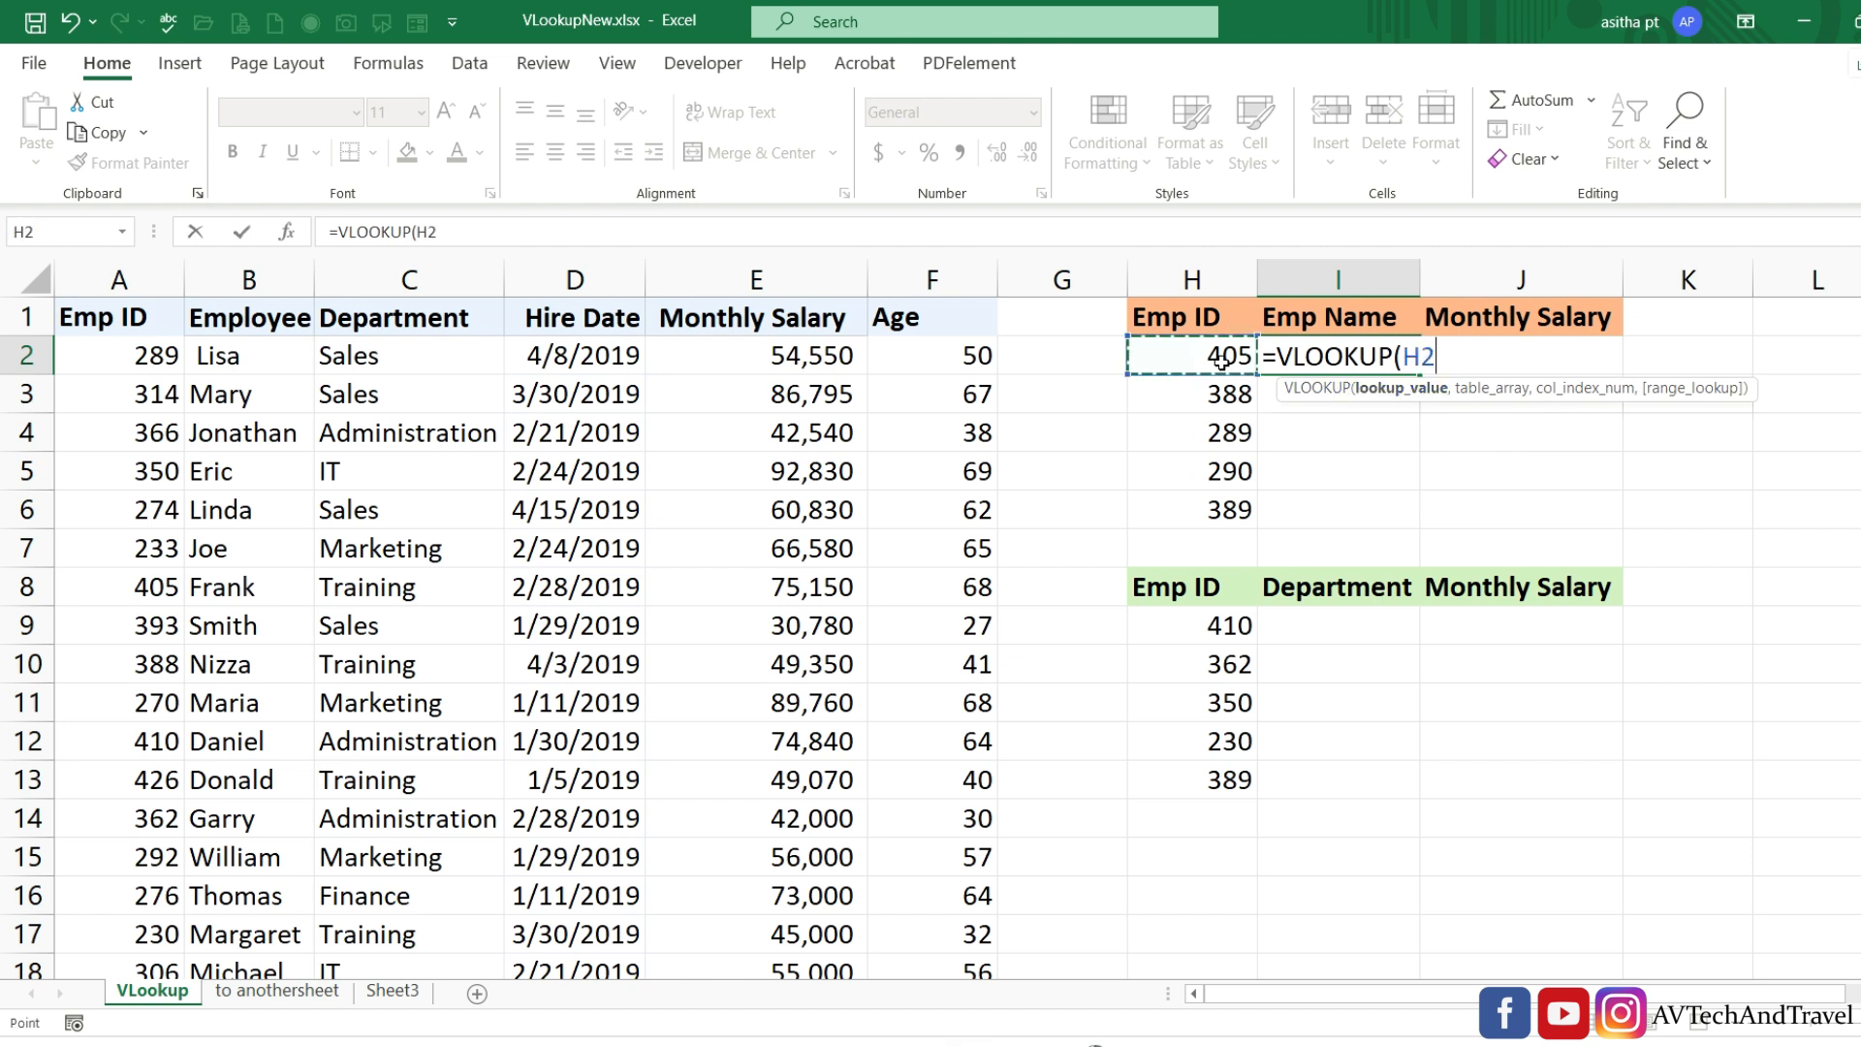
type(",")
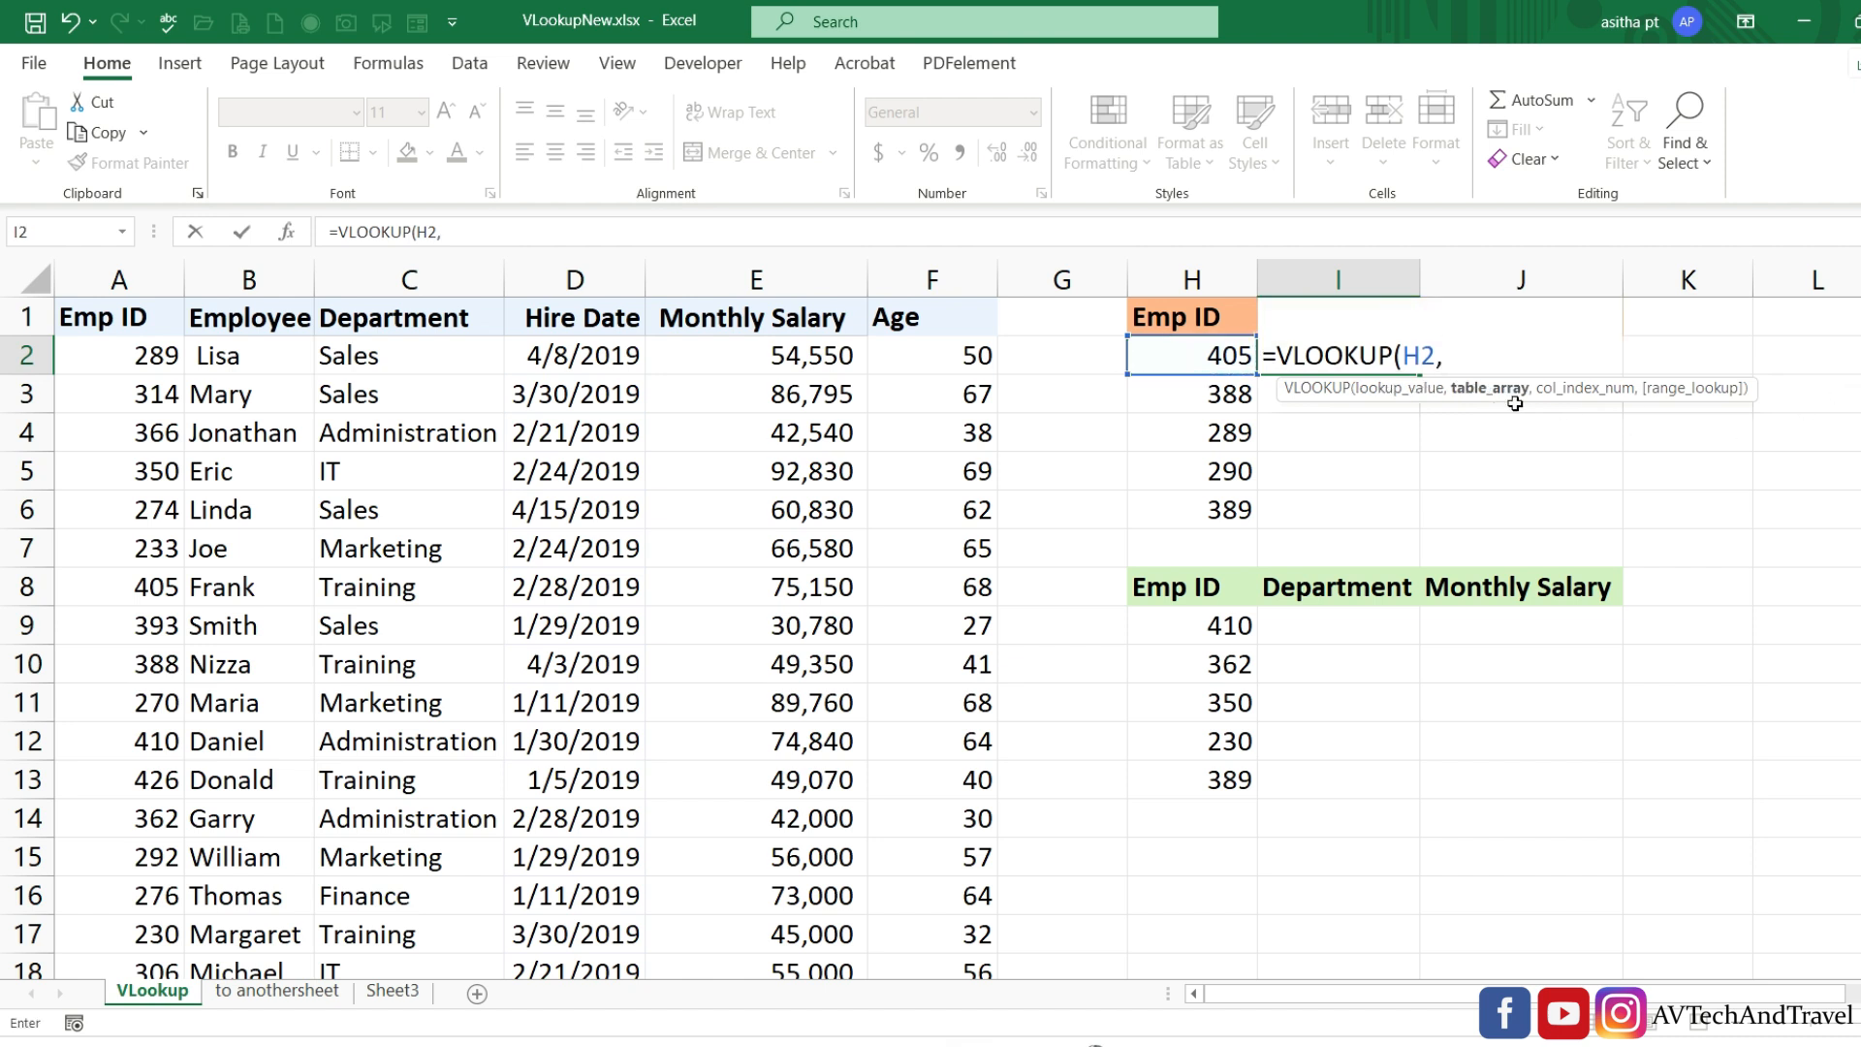
left_click_drag(133, 317, 940, 818)
scroll(1294, 634, "up", 3)
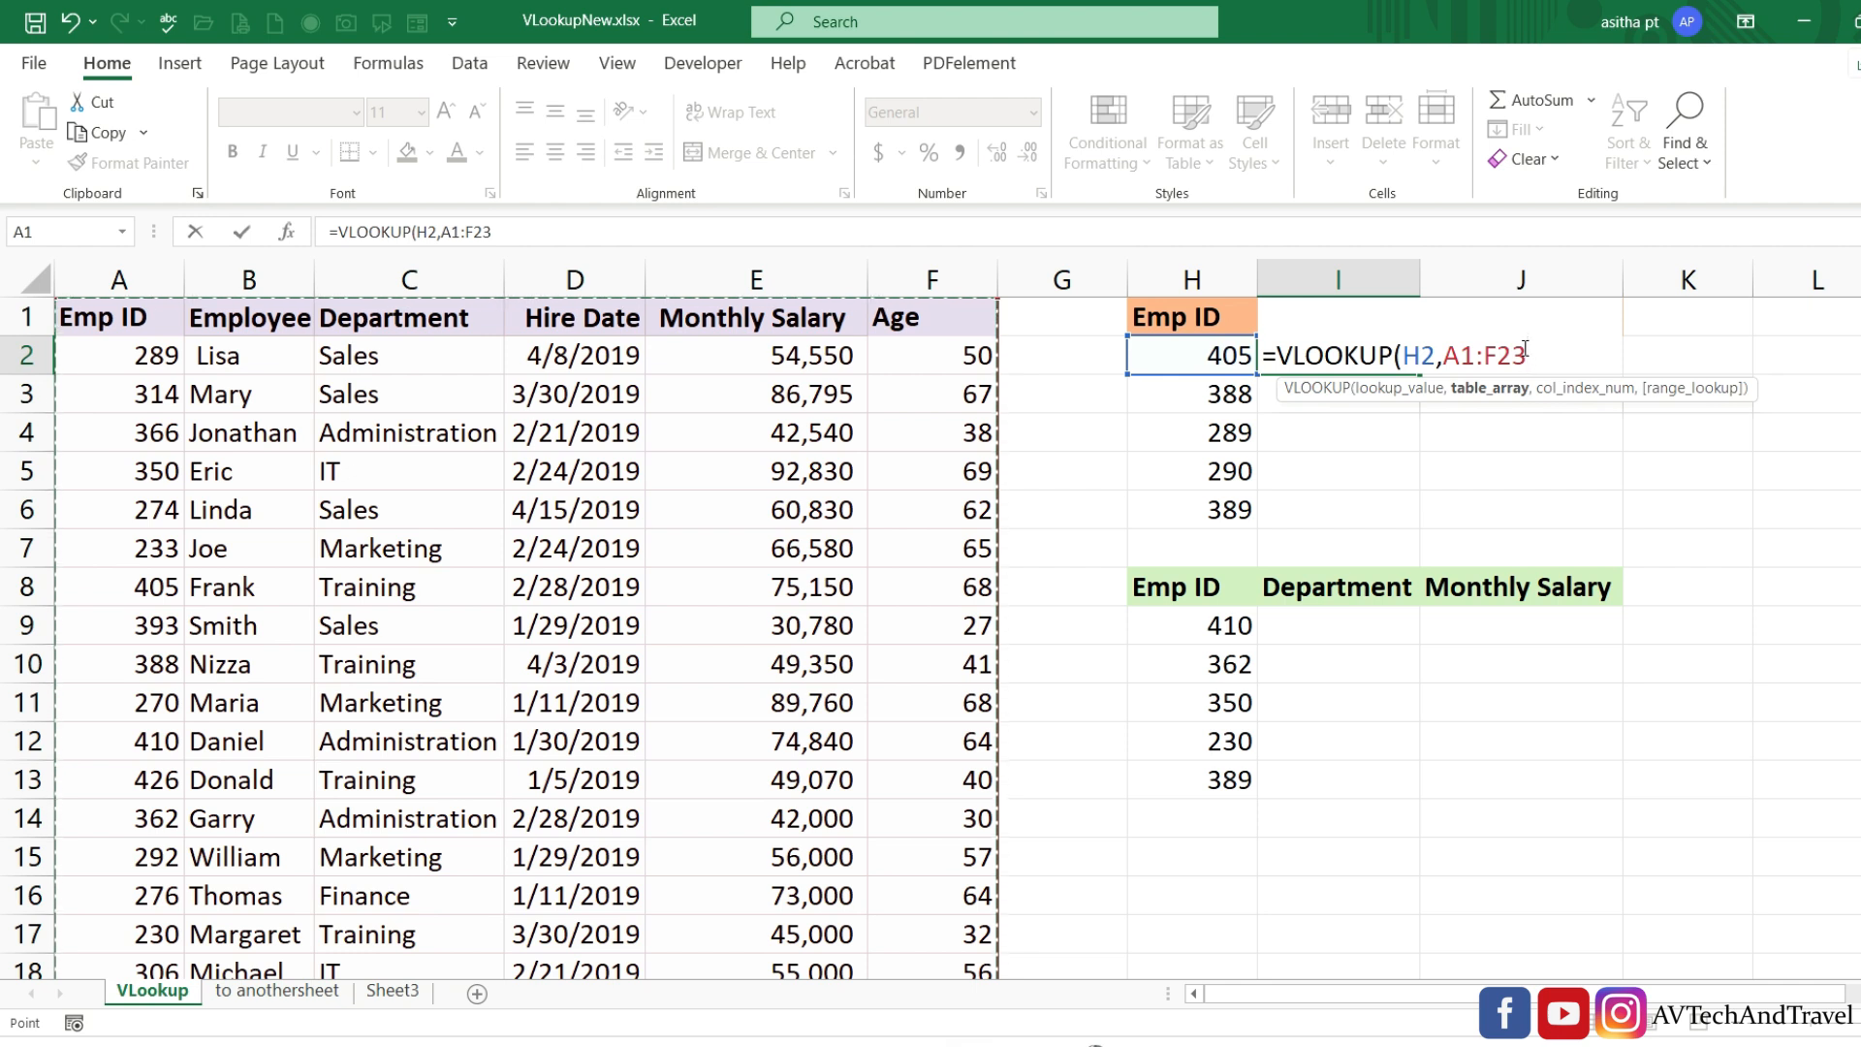
Complete the VLOOKUP in I2 with column index 2 and FALSE for an exact match.
type(",")
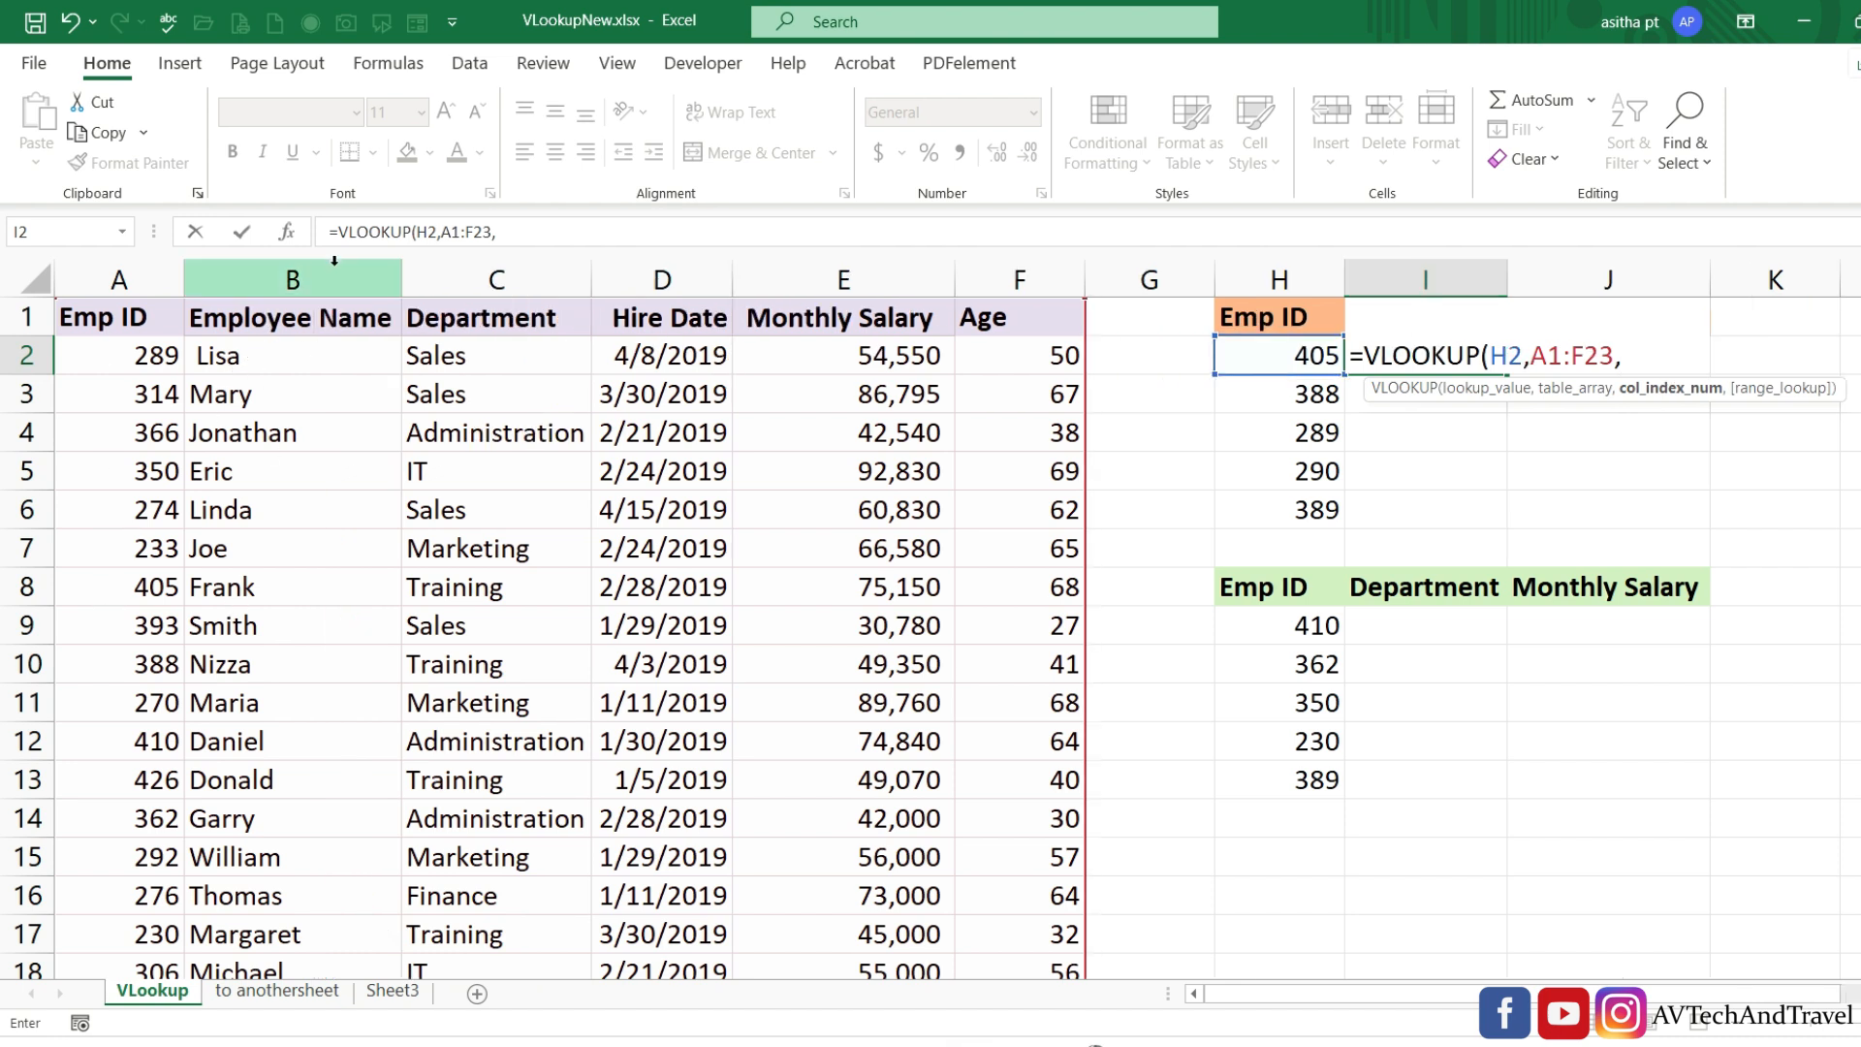
type("2")
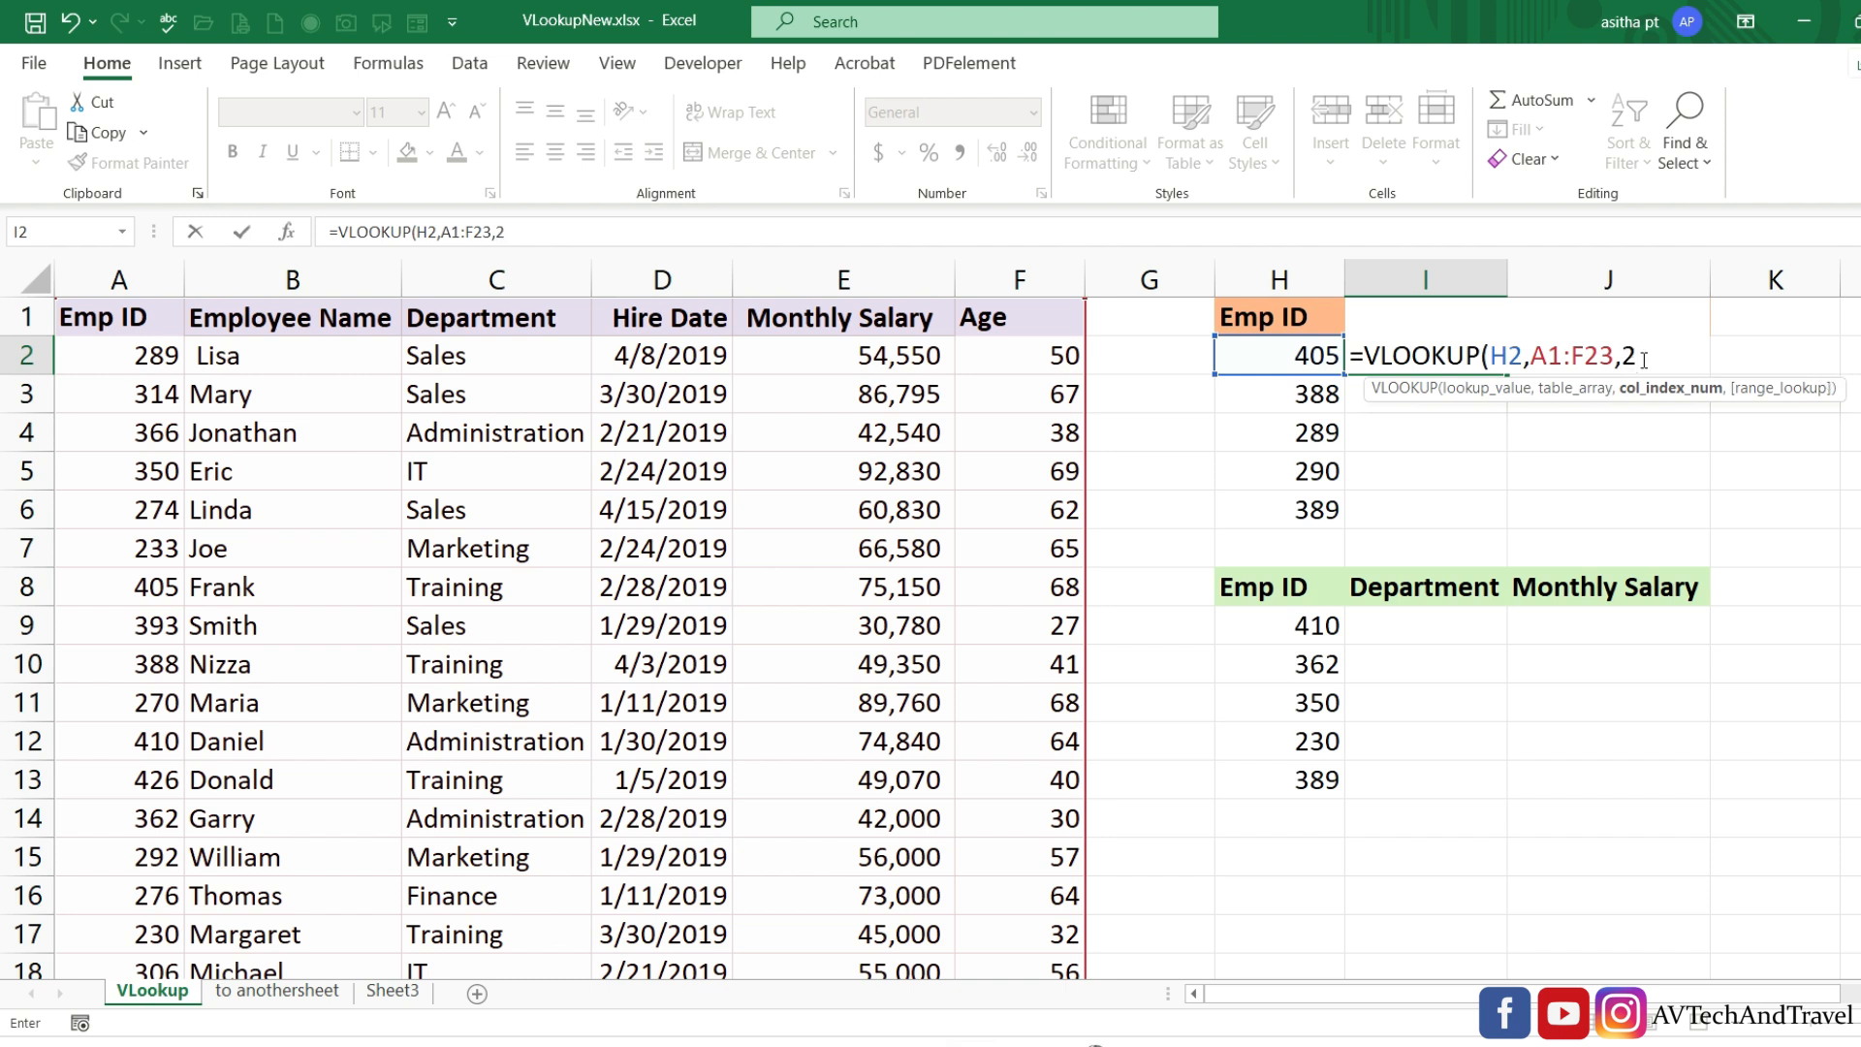
type(",")
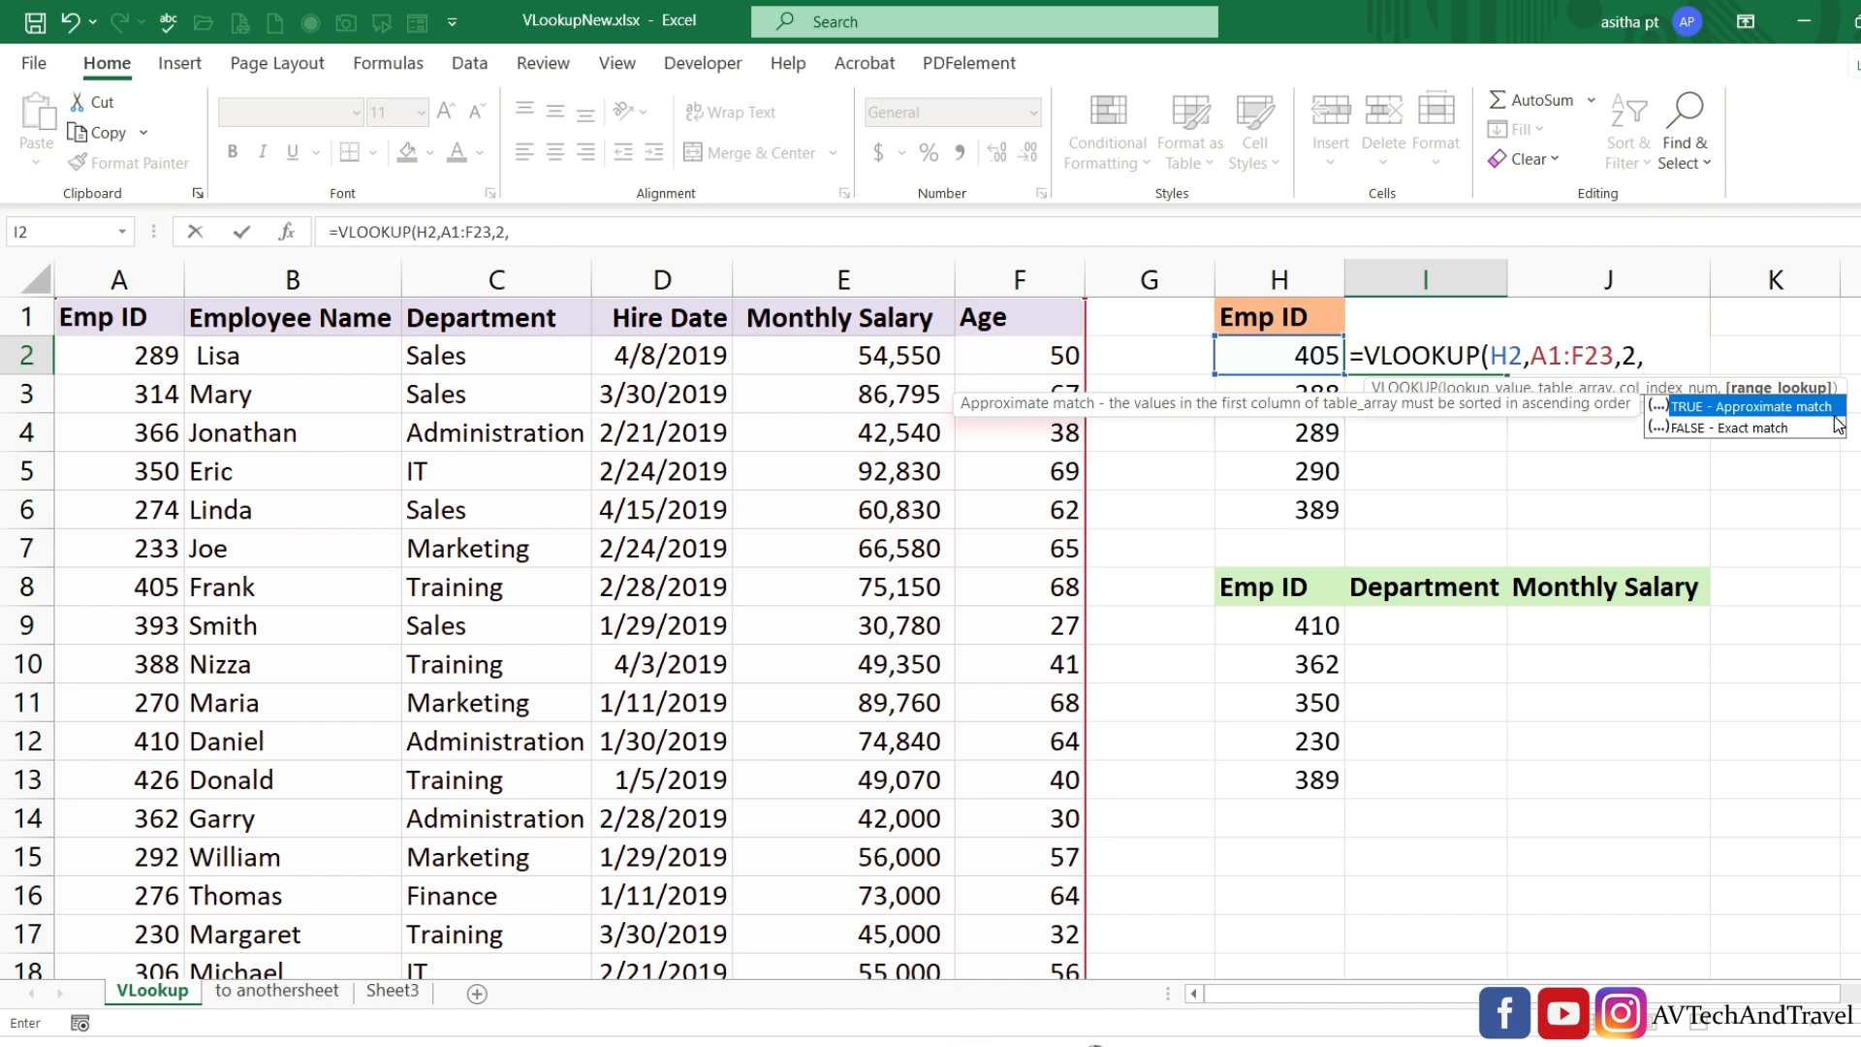
key("Down")
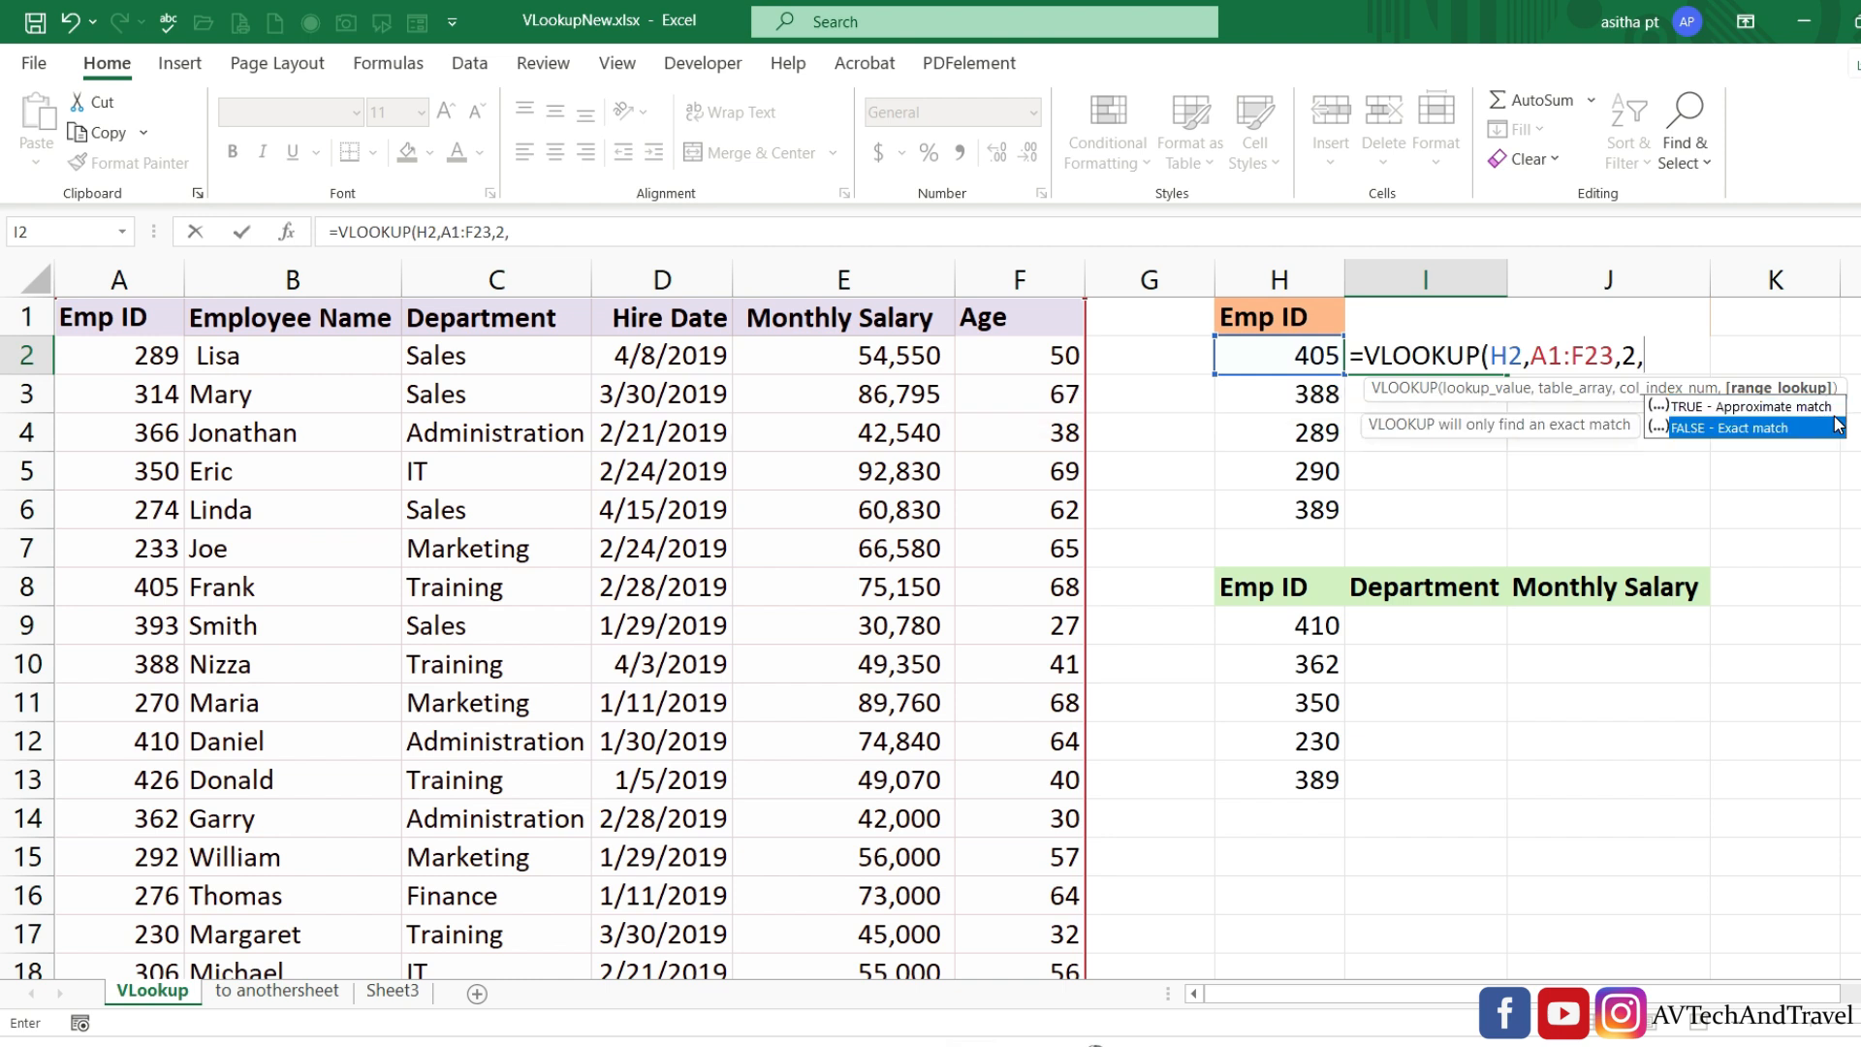
key("Tab")
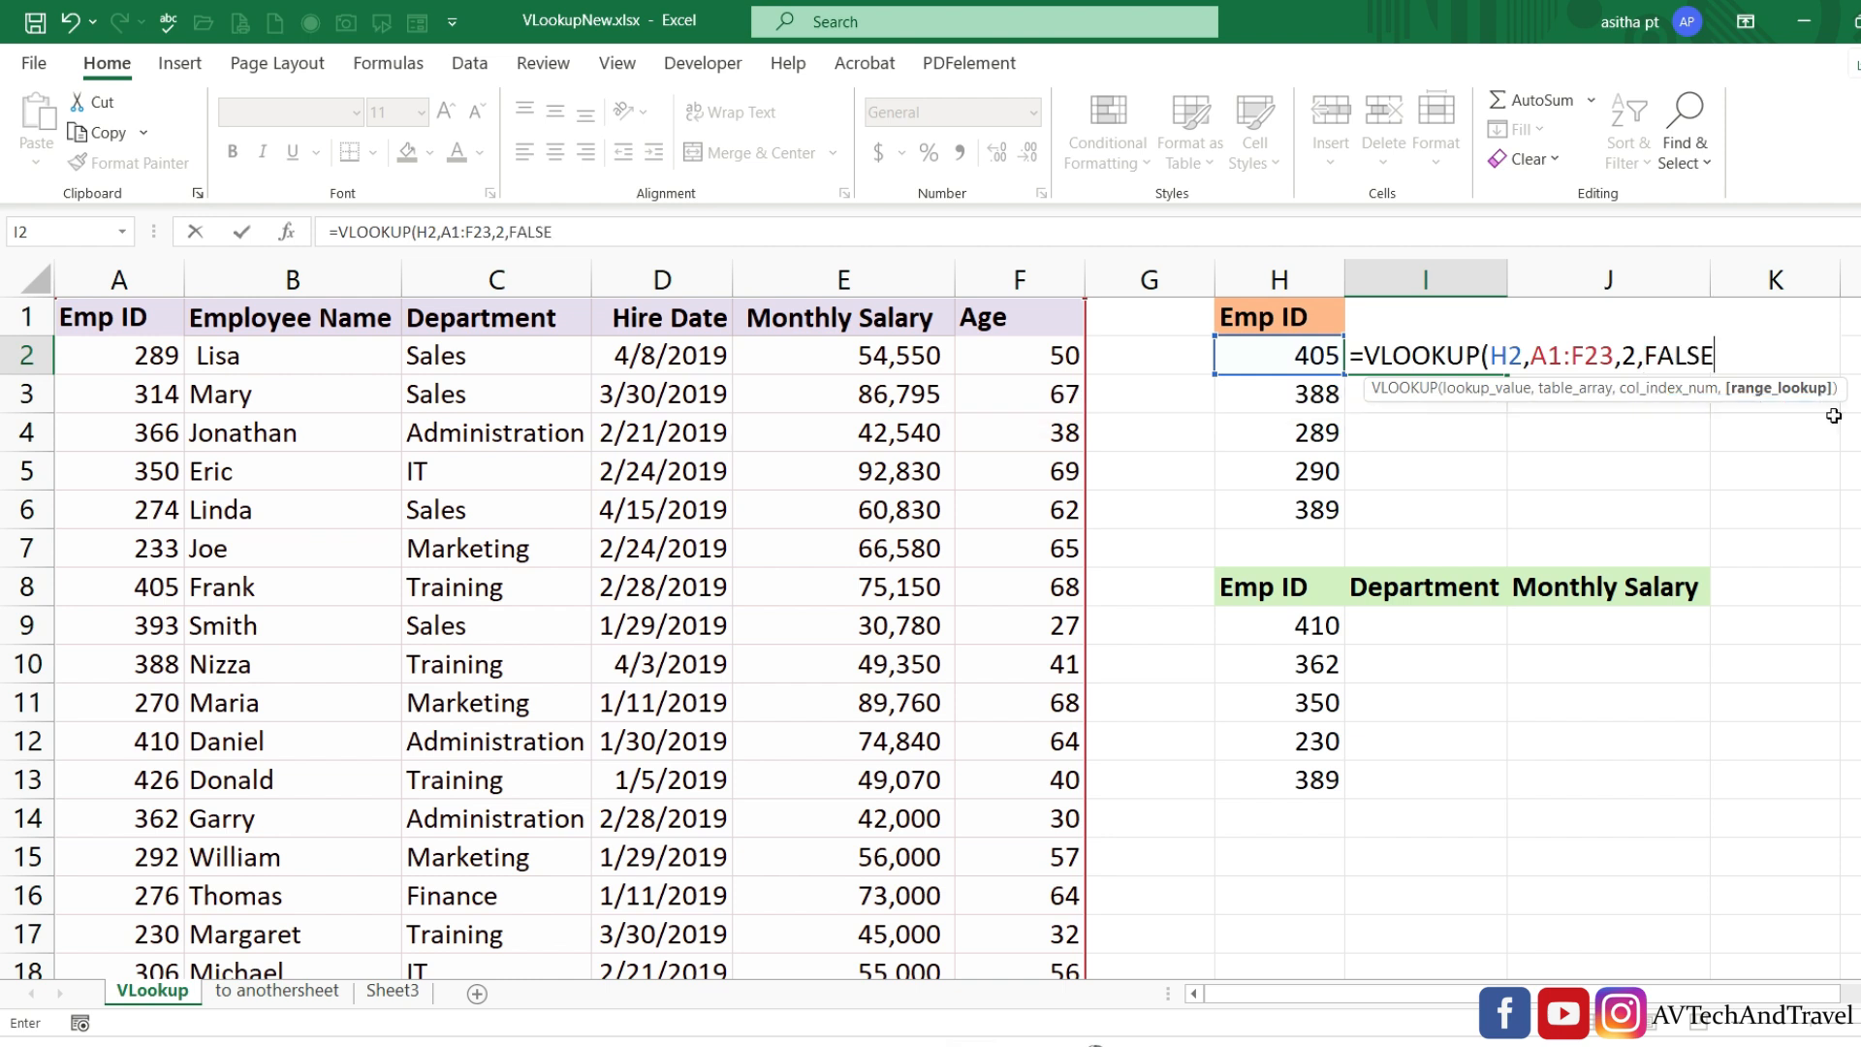
type(")")
key("Return")
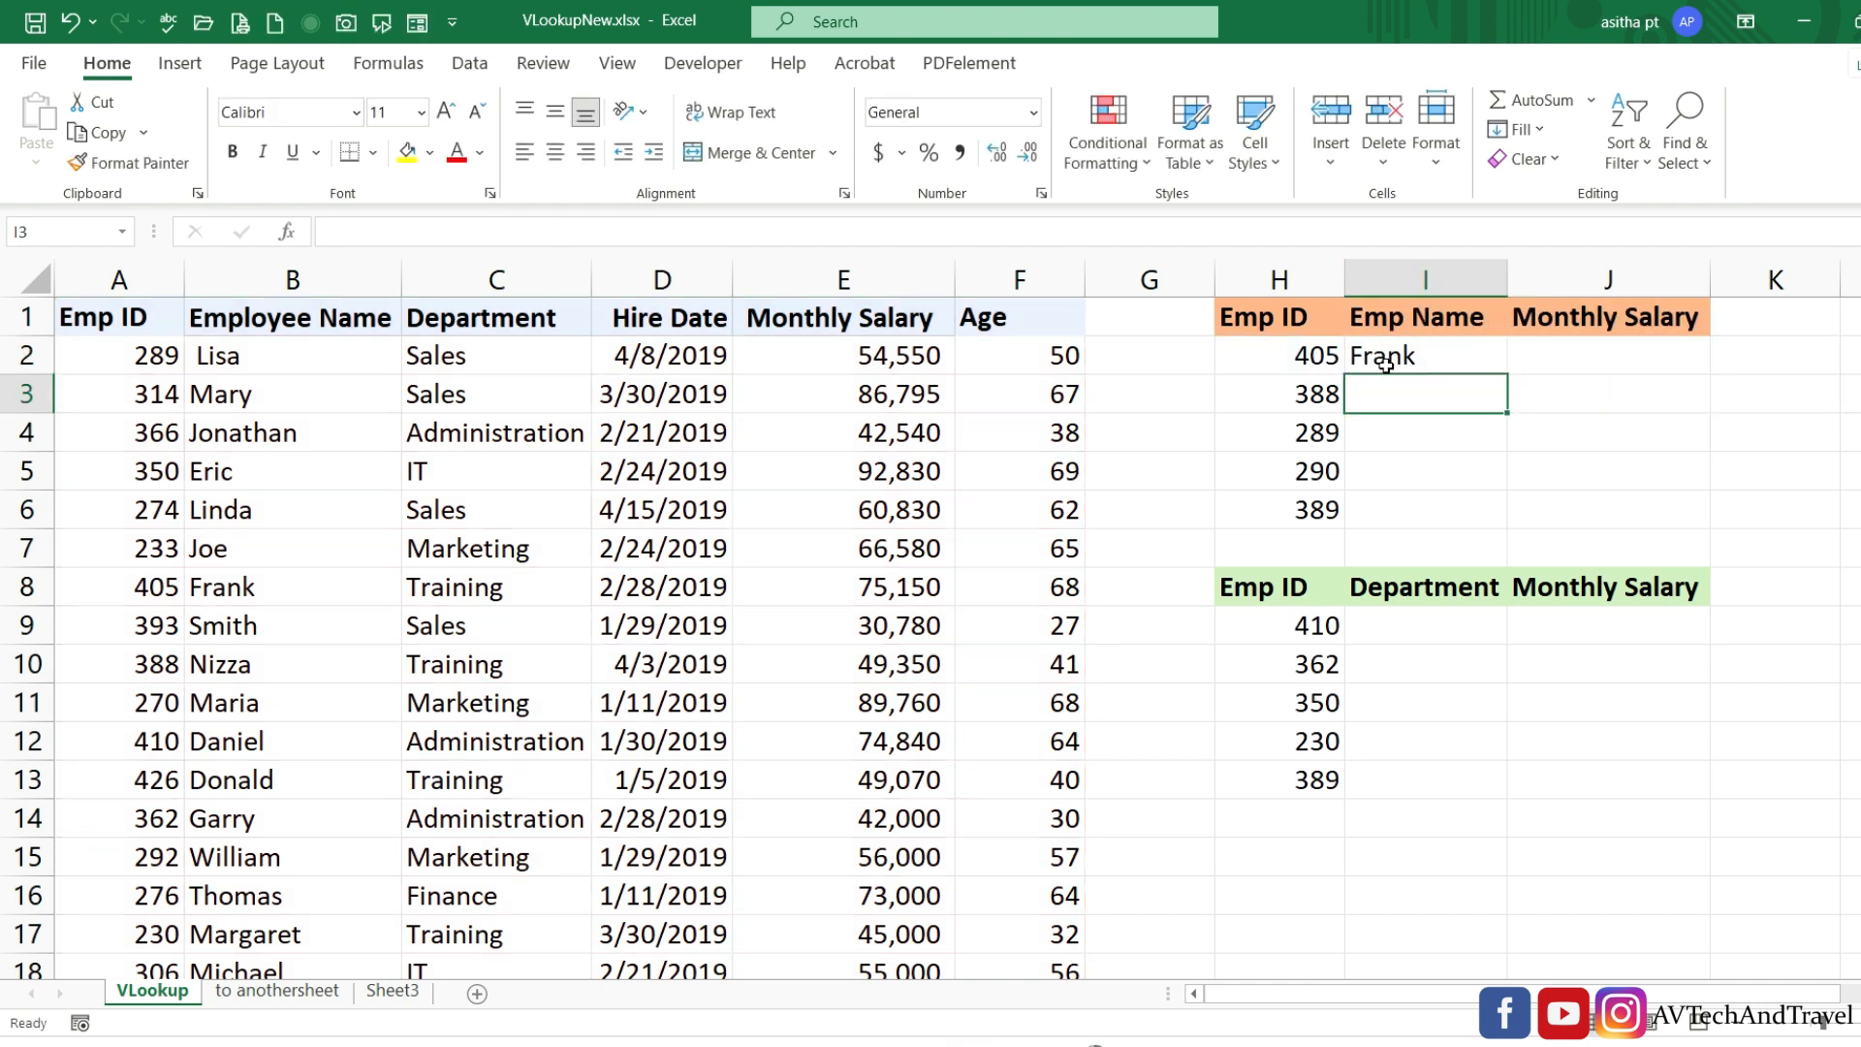
Check employee ID 405 in the source table and copy the I2 formula down through I6.
left_click(160, 593)
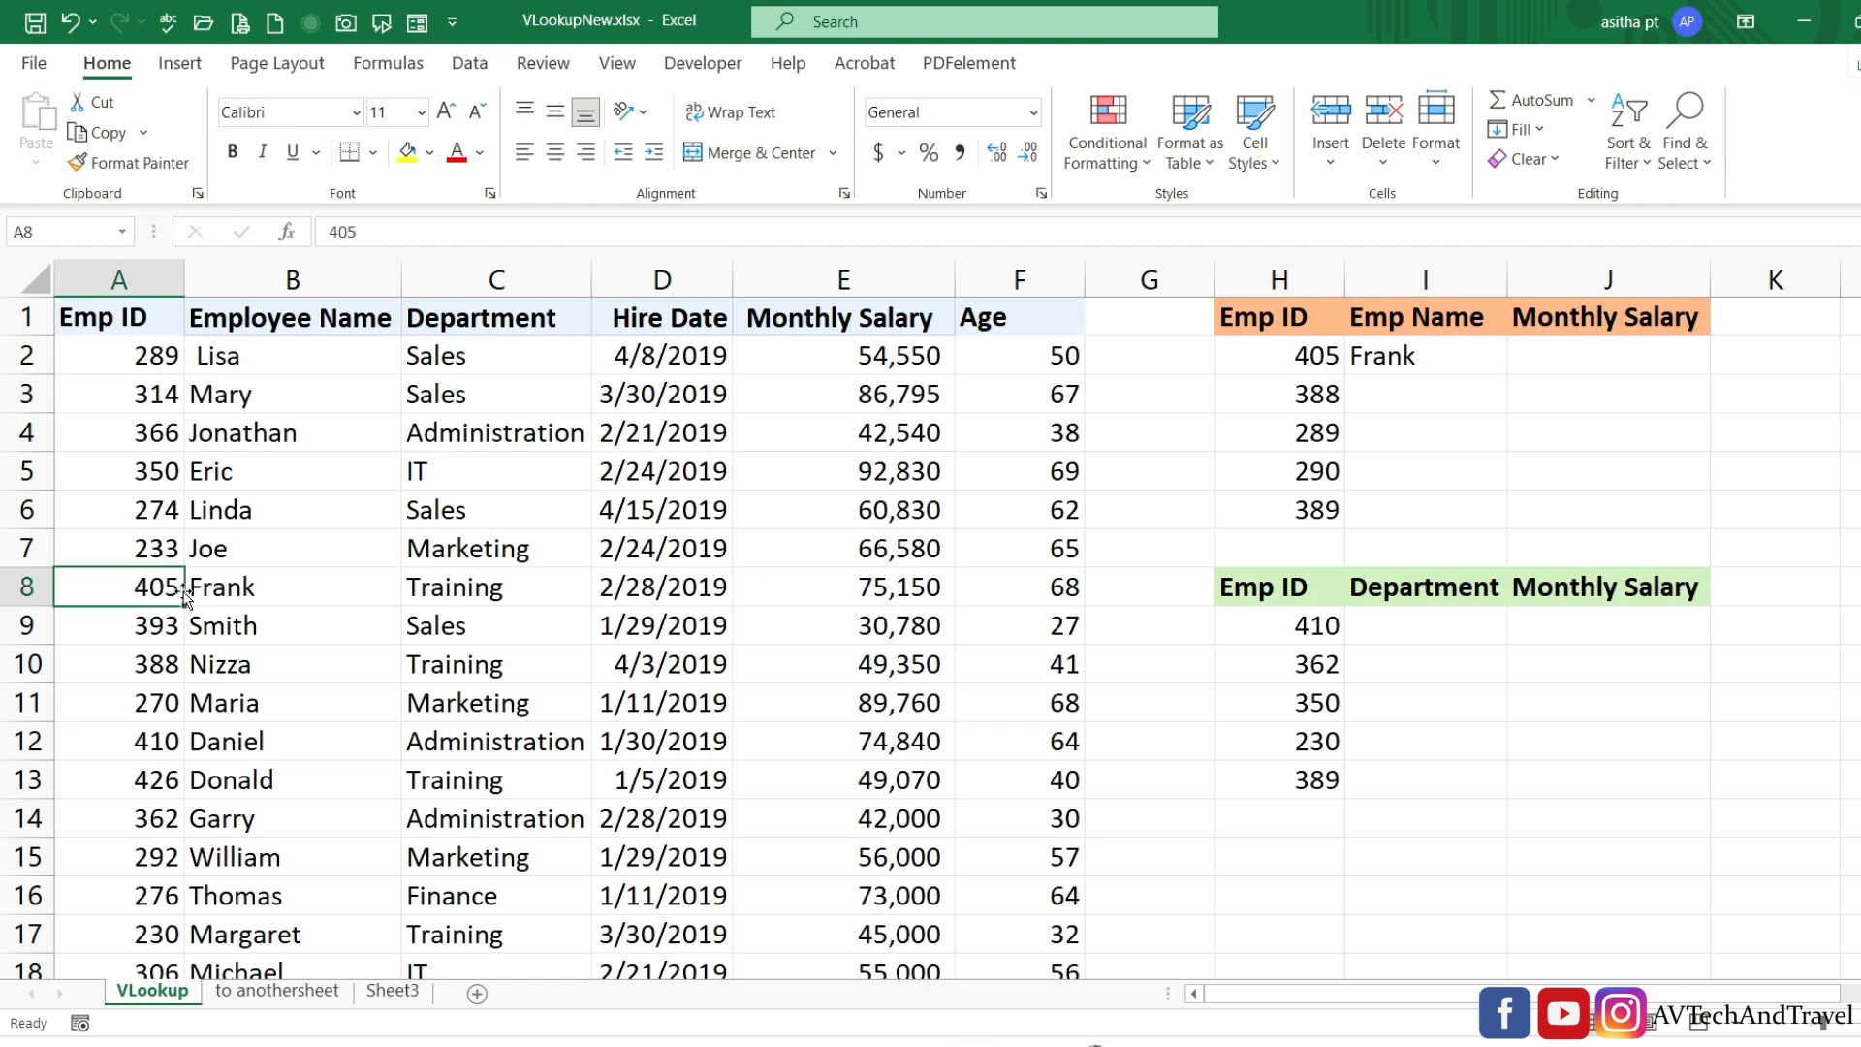
left_click(246, 588)
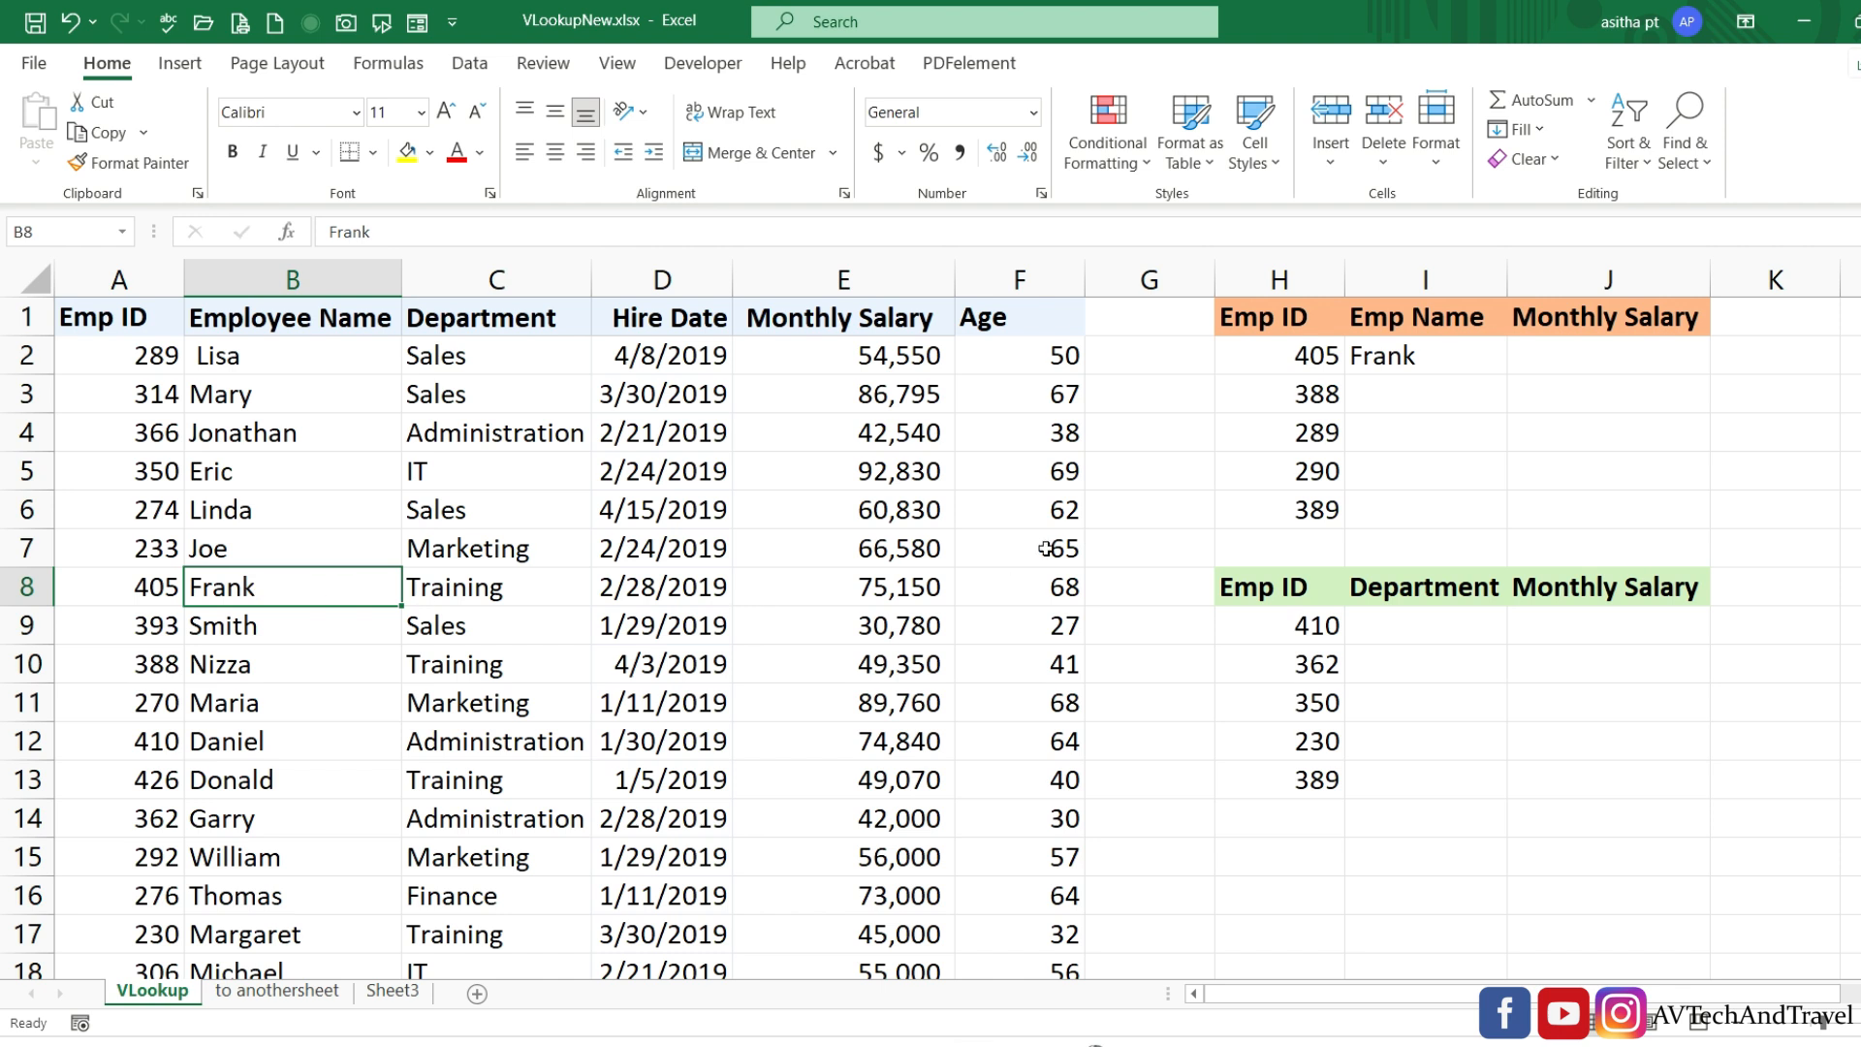
left_click(1446, 366)
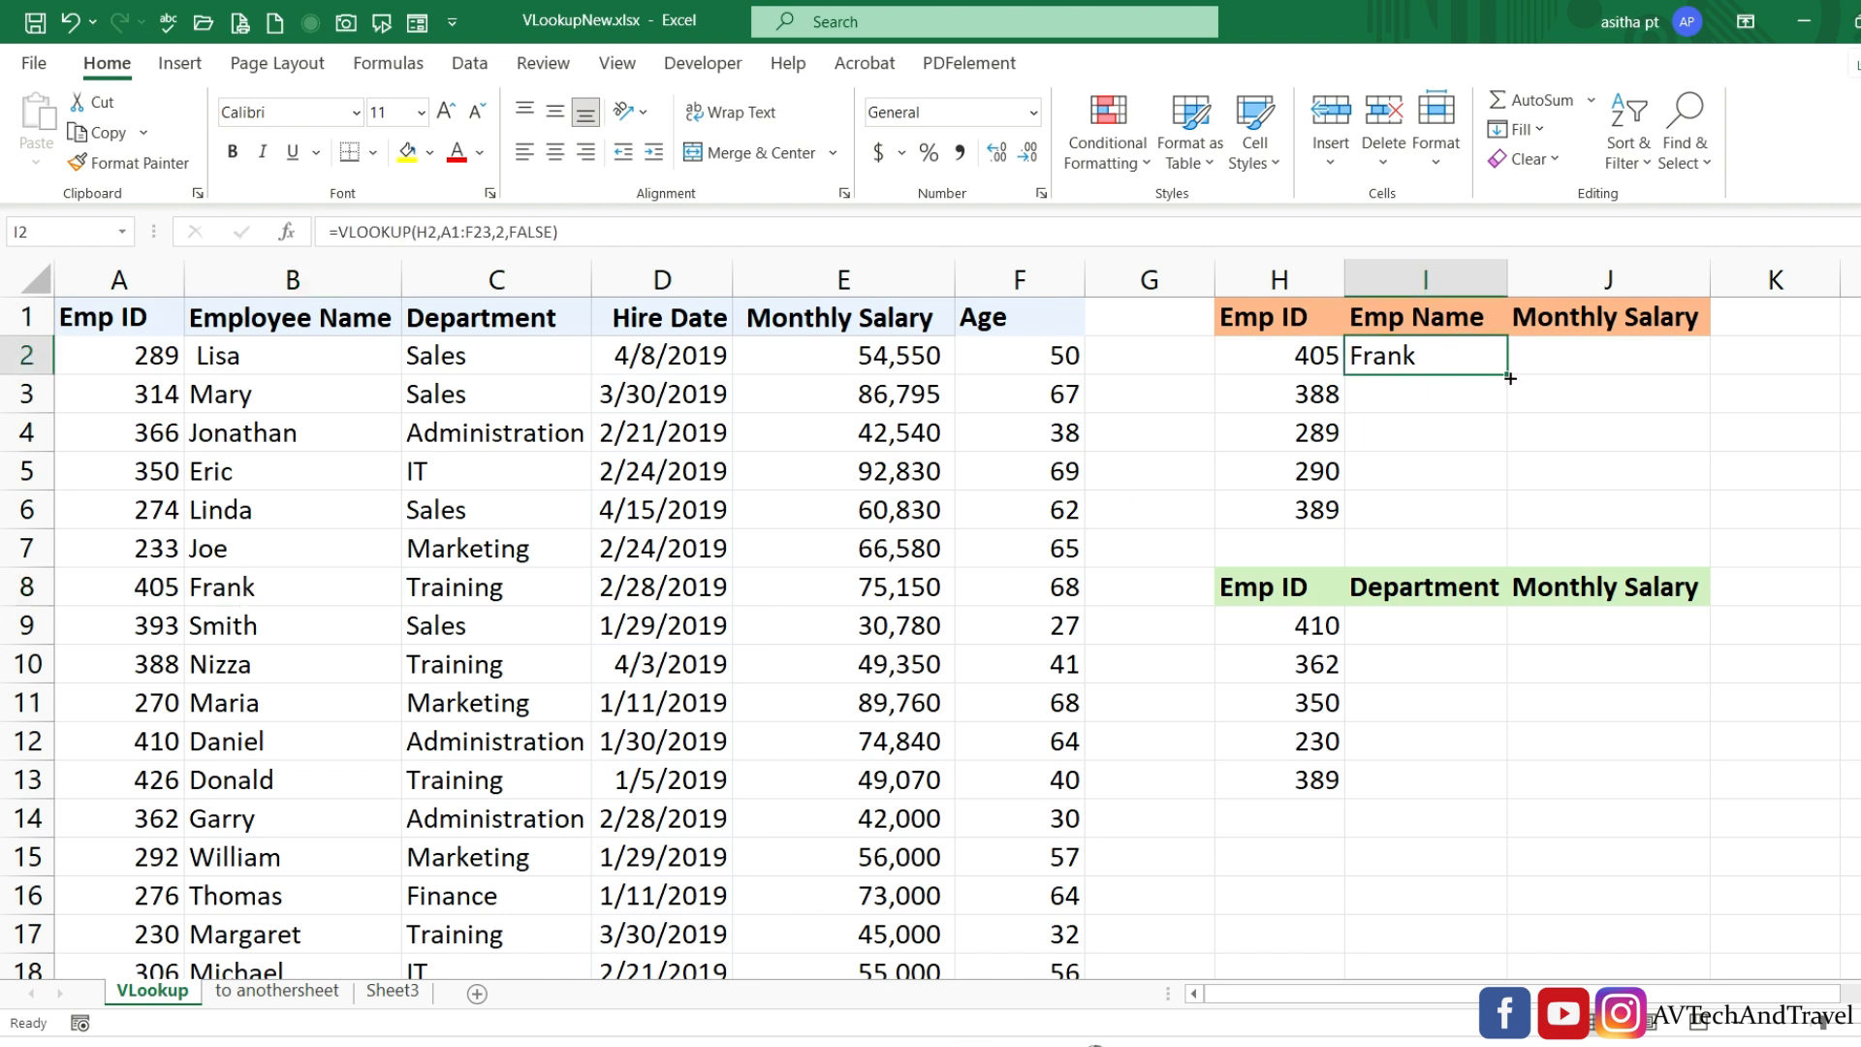
left_click_drag(1504, 376, 1528, 509)
left_click(1609, 432)
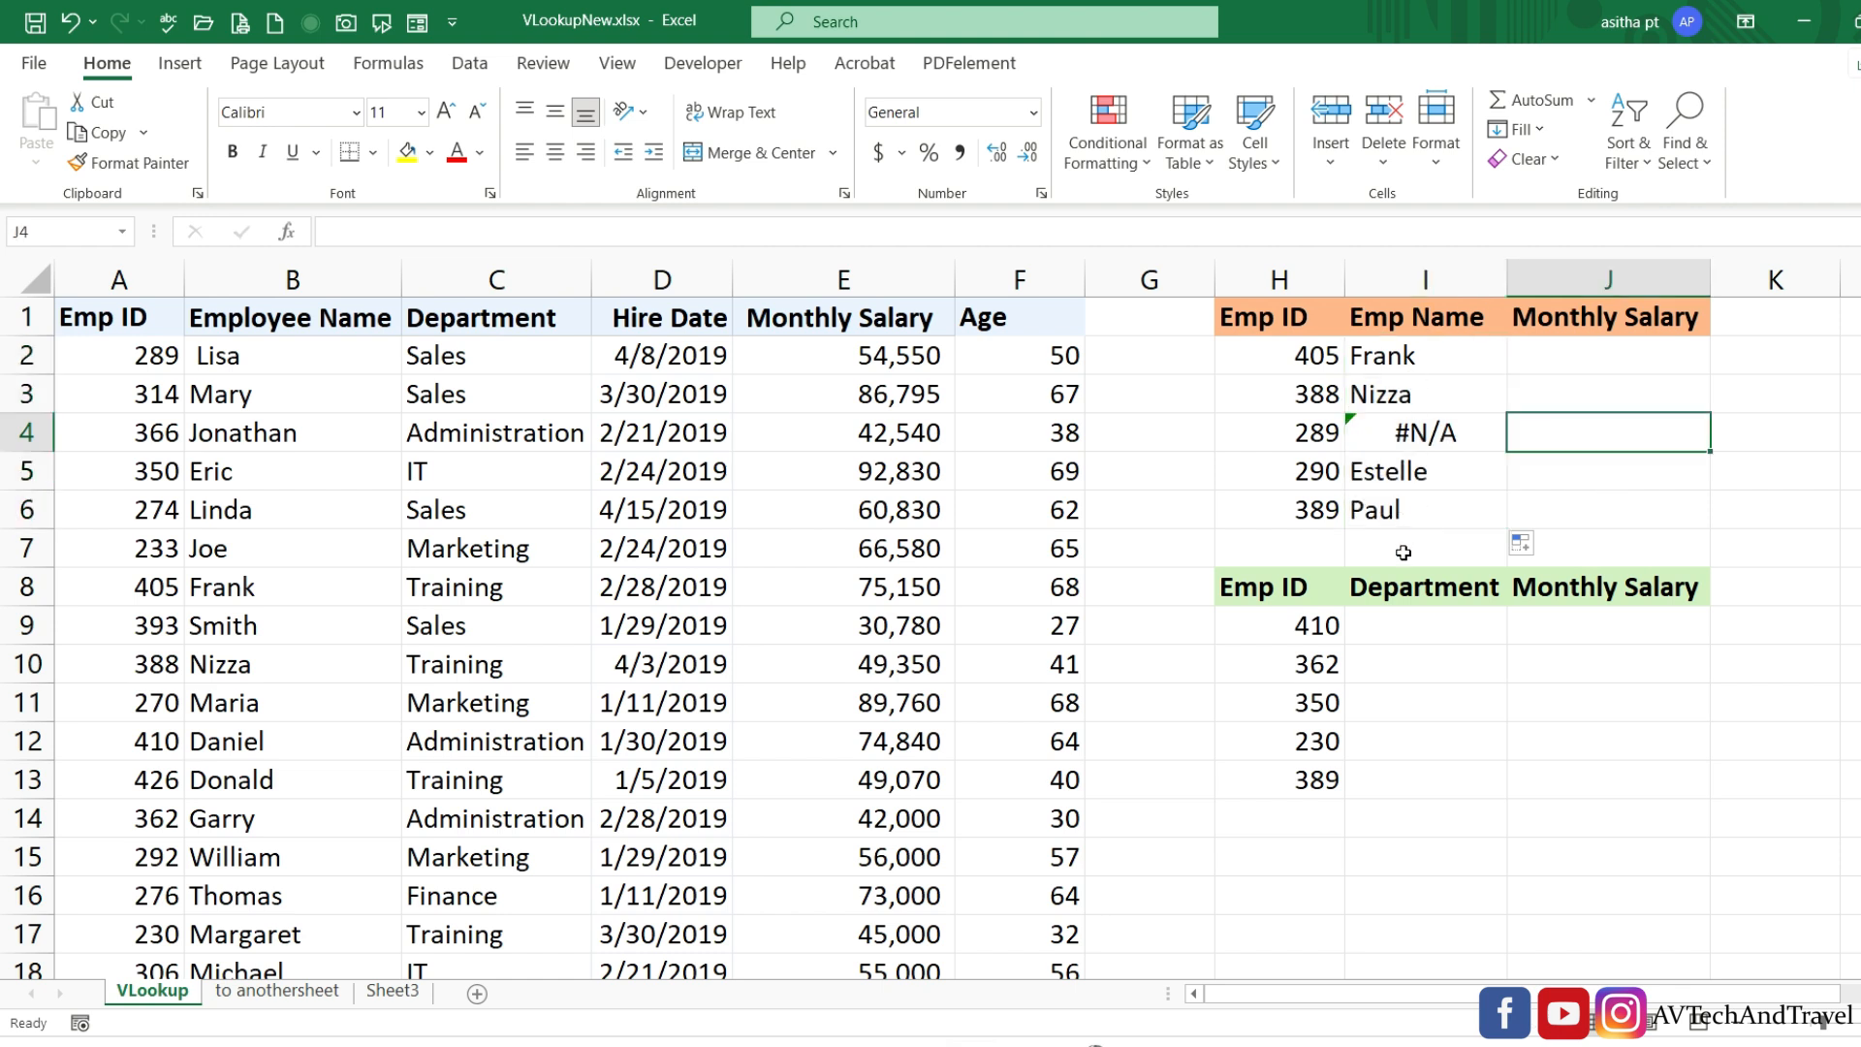
left_click(1297, 446)
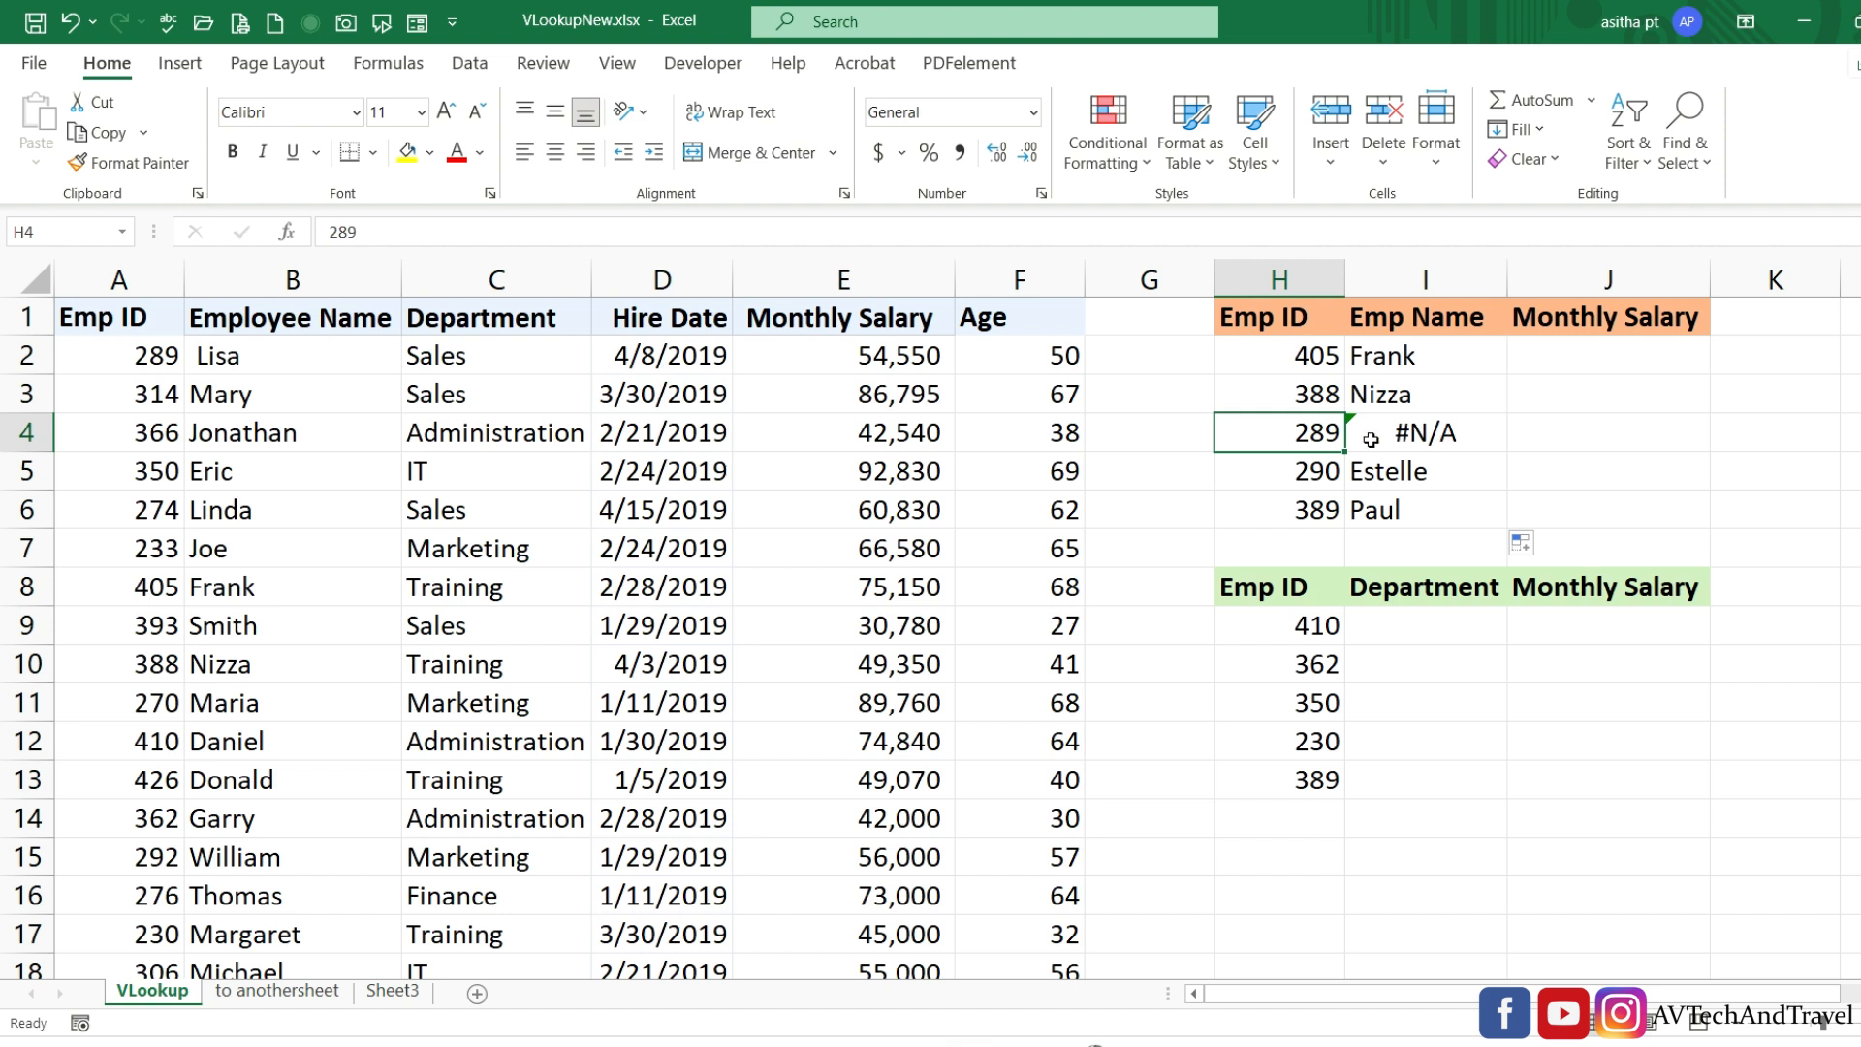
Make the table array in the I2 formula an absolute reference, $A$1:$F$23.
left_click(1420, 363)
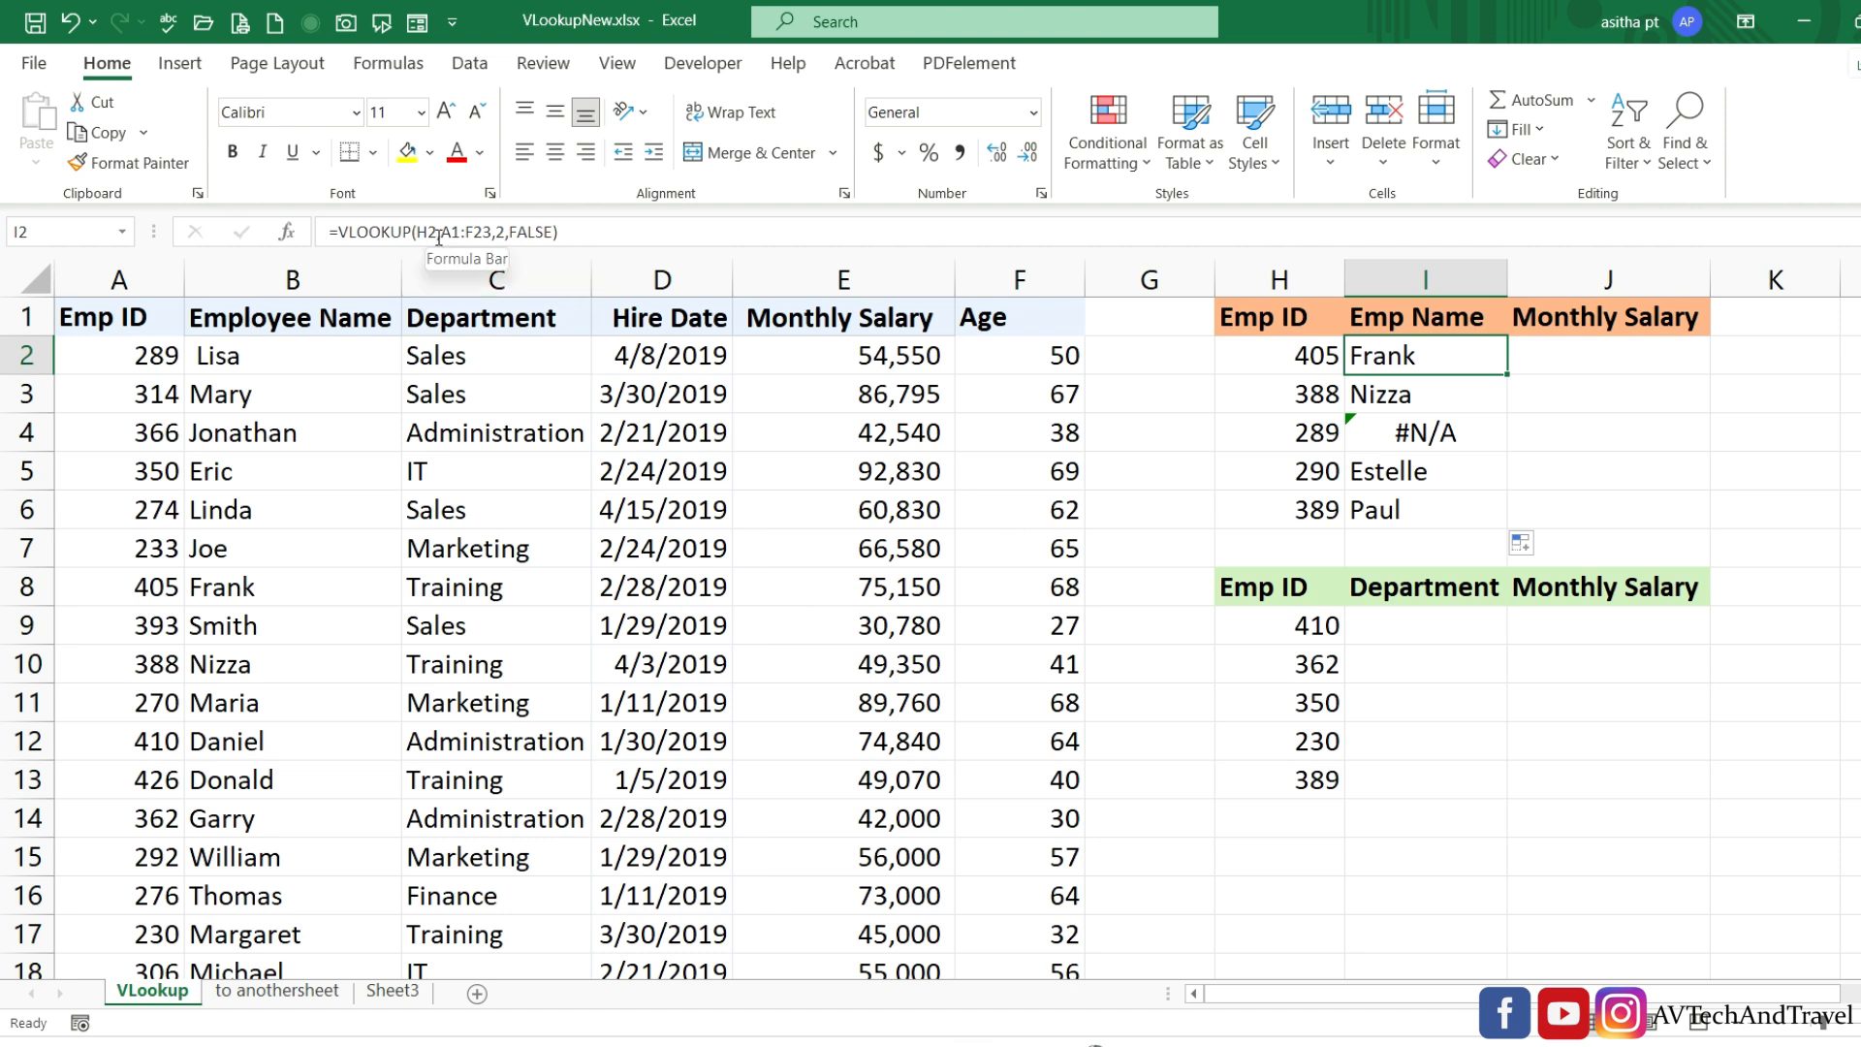
left_click_drag(439, 237, 498, 231)
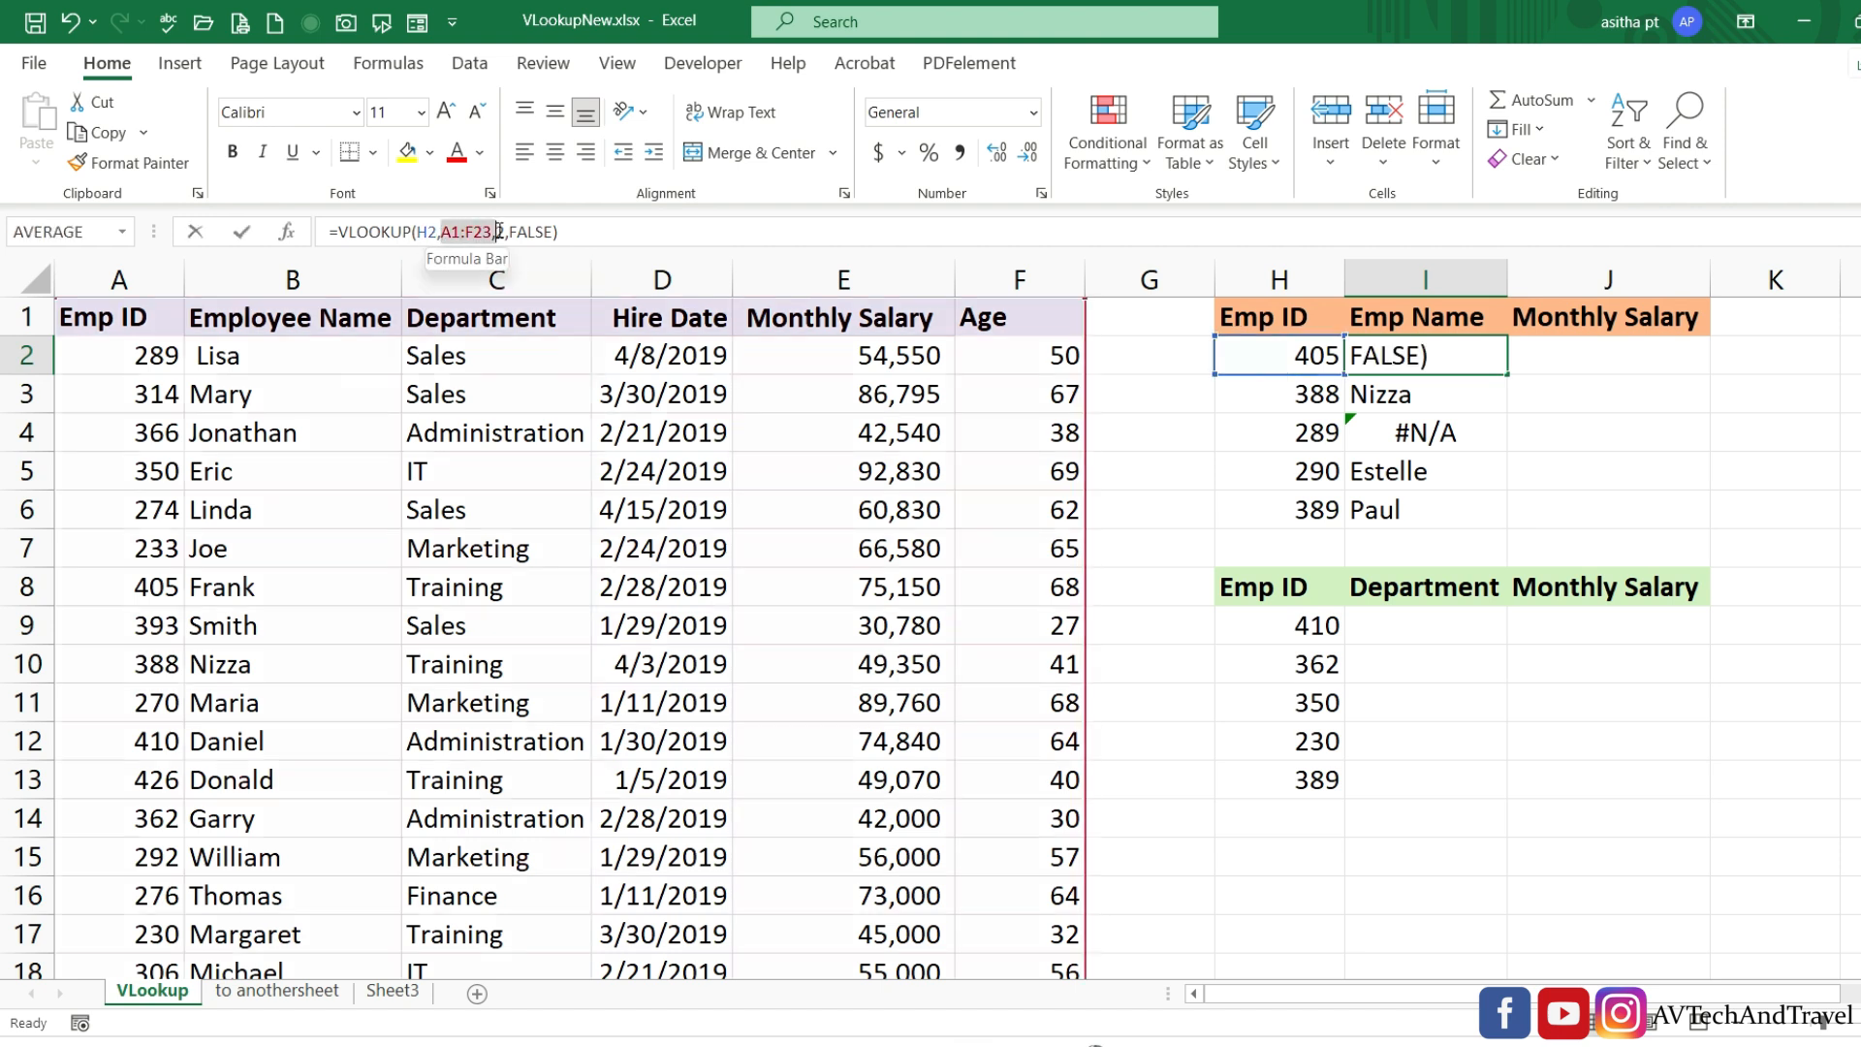
left_click(489, 231)
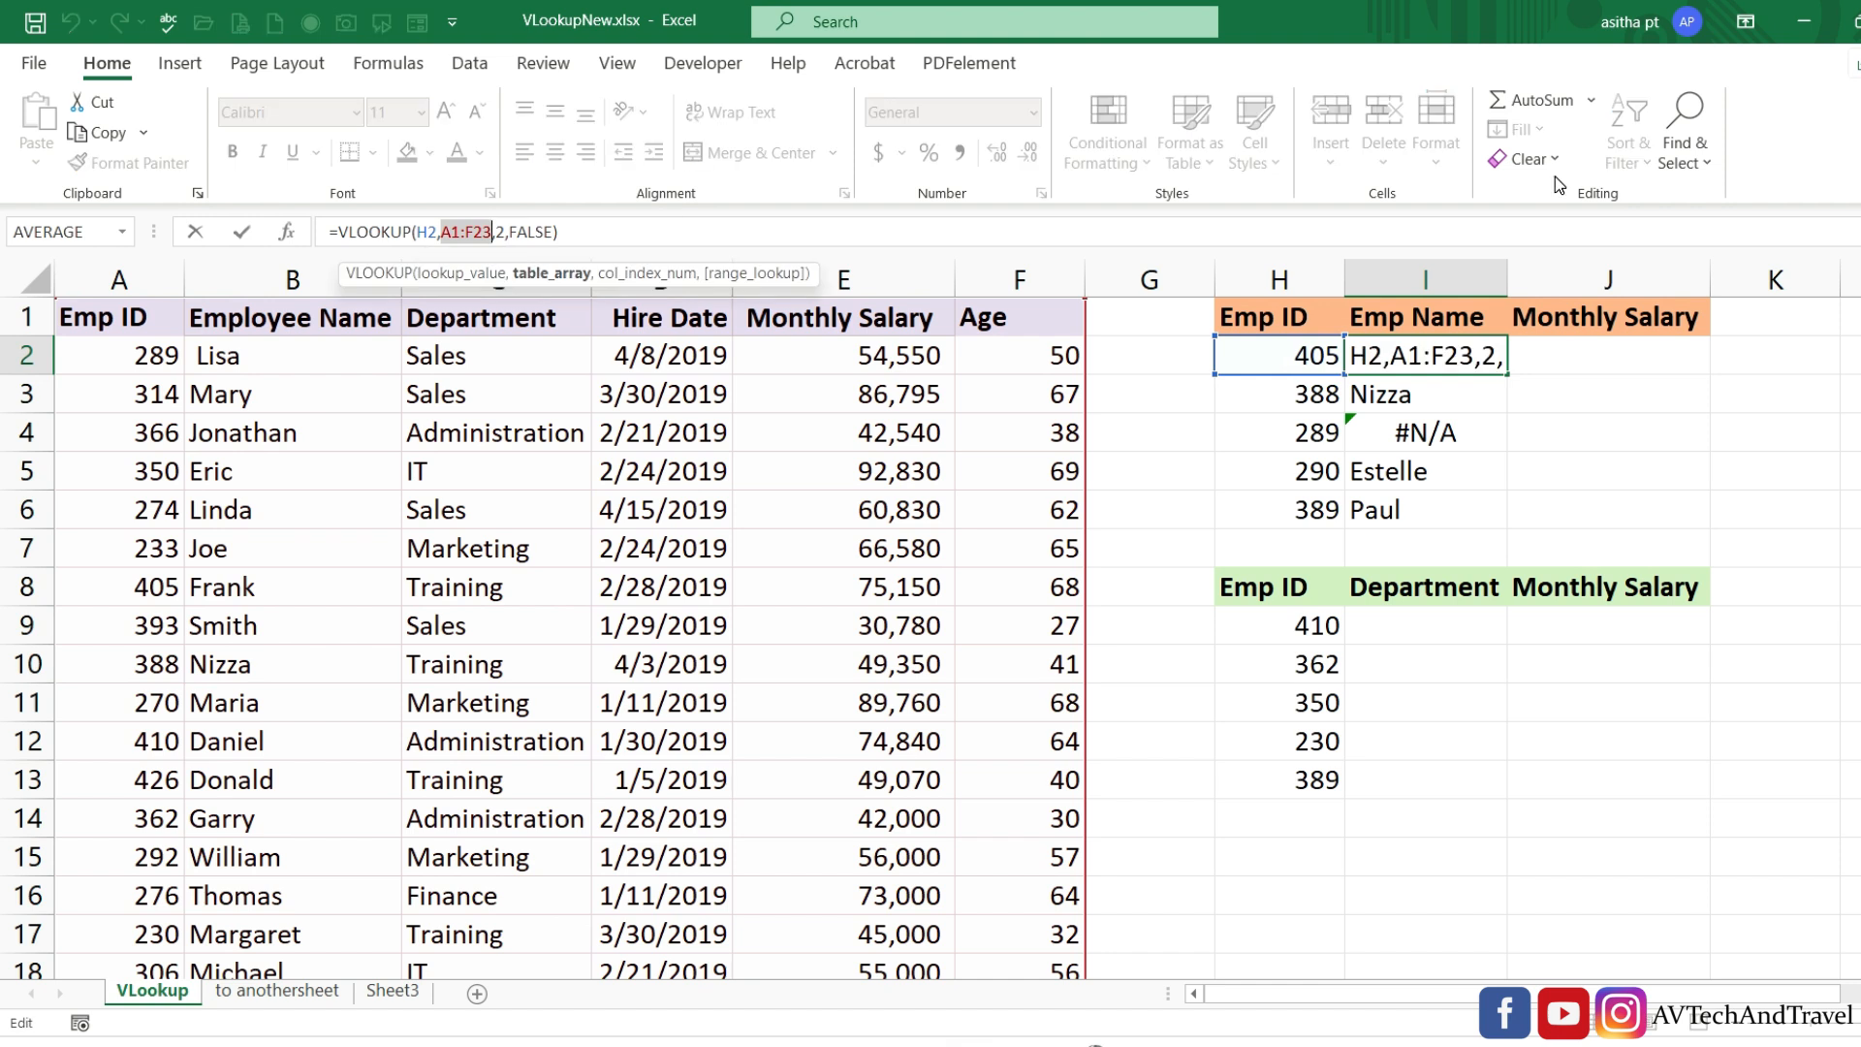
key("F4")
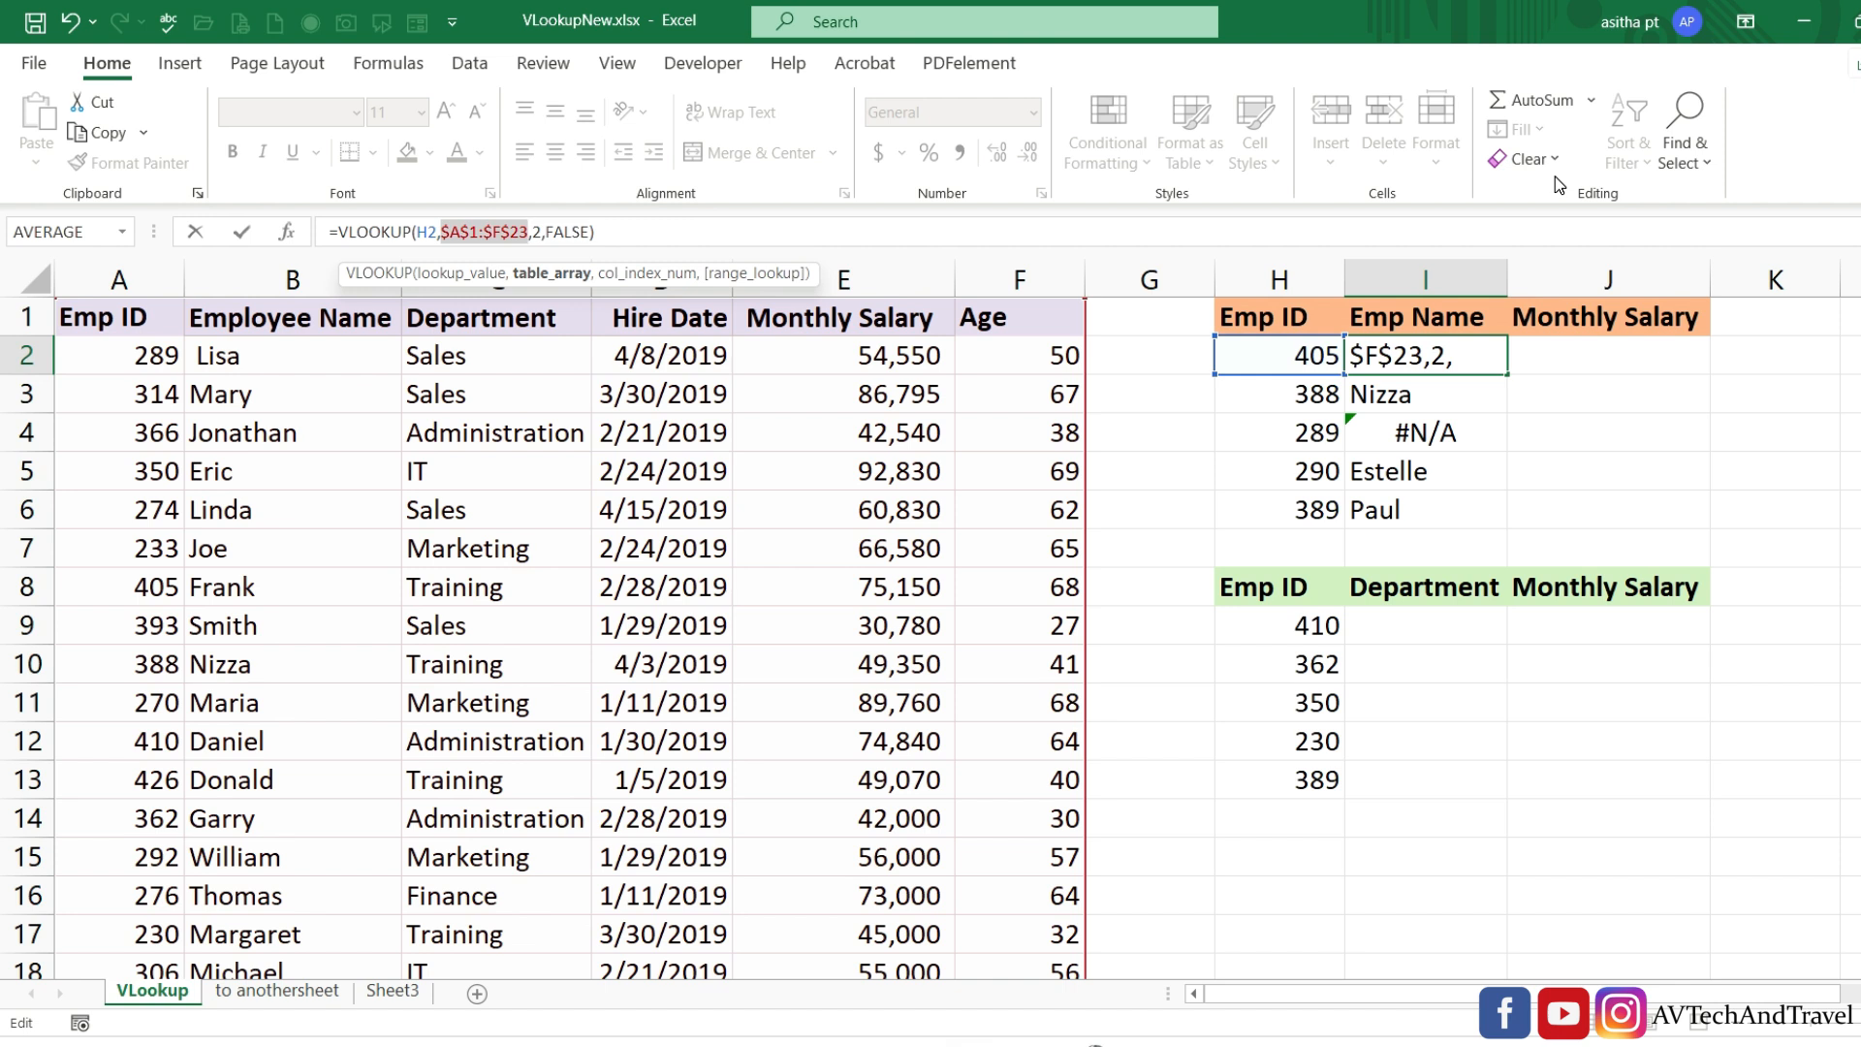
key("Return")
Copy the I2 formula with the absolute range down through I6 and check ID 289 against the source table.
left_click(1490, 356)
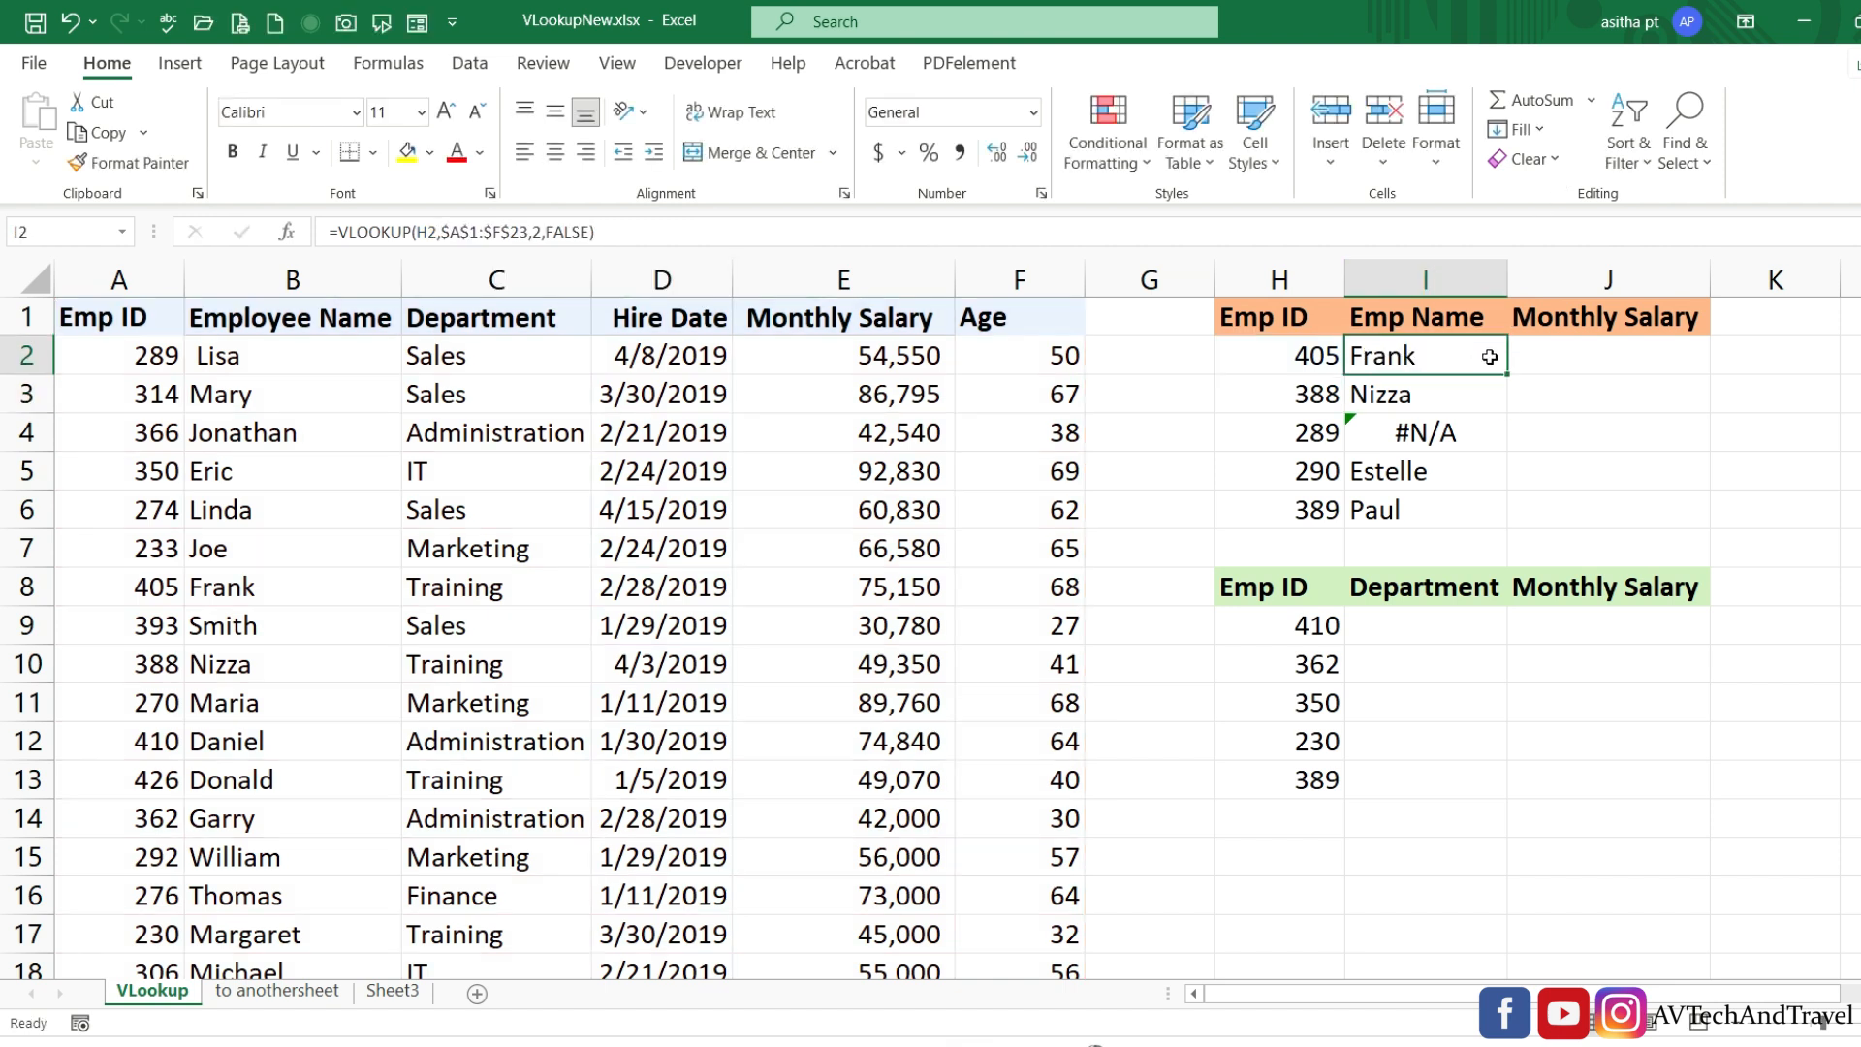
left_click_drag(1507, 376, 1509, 517)
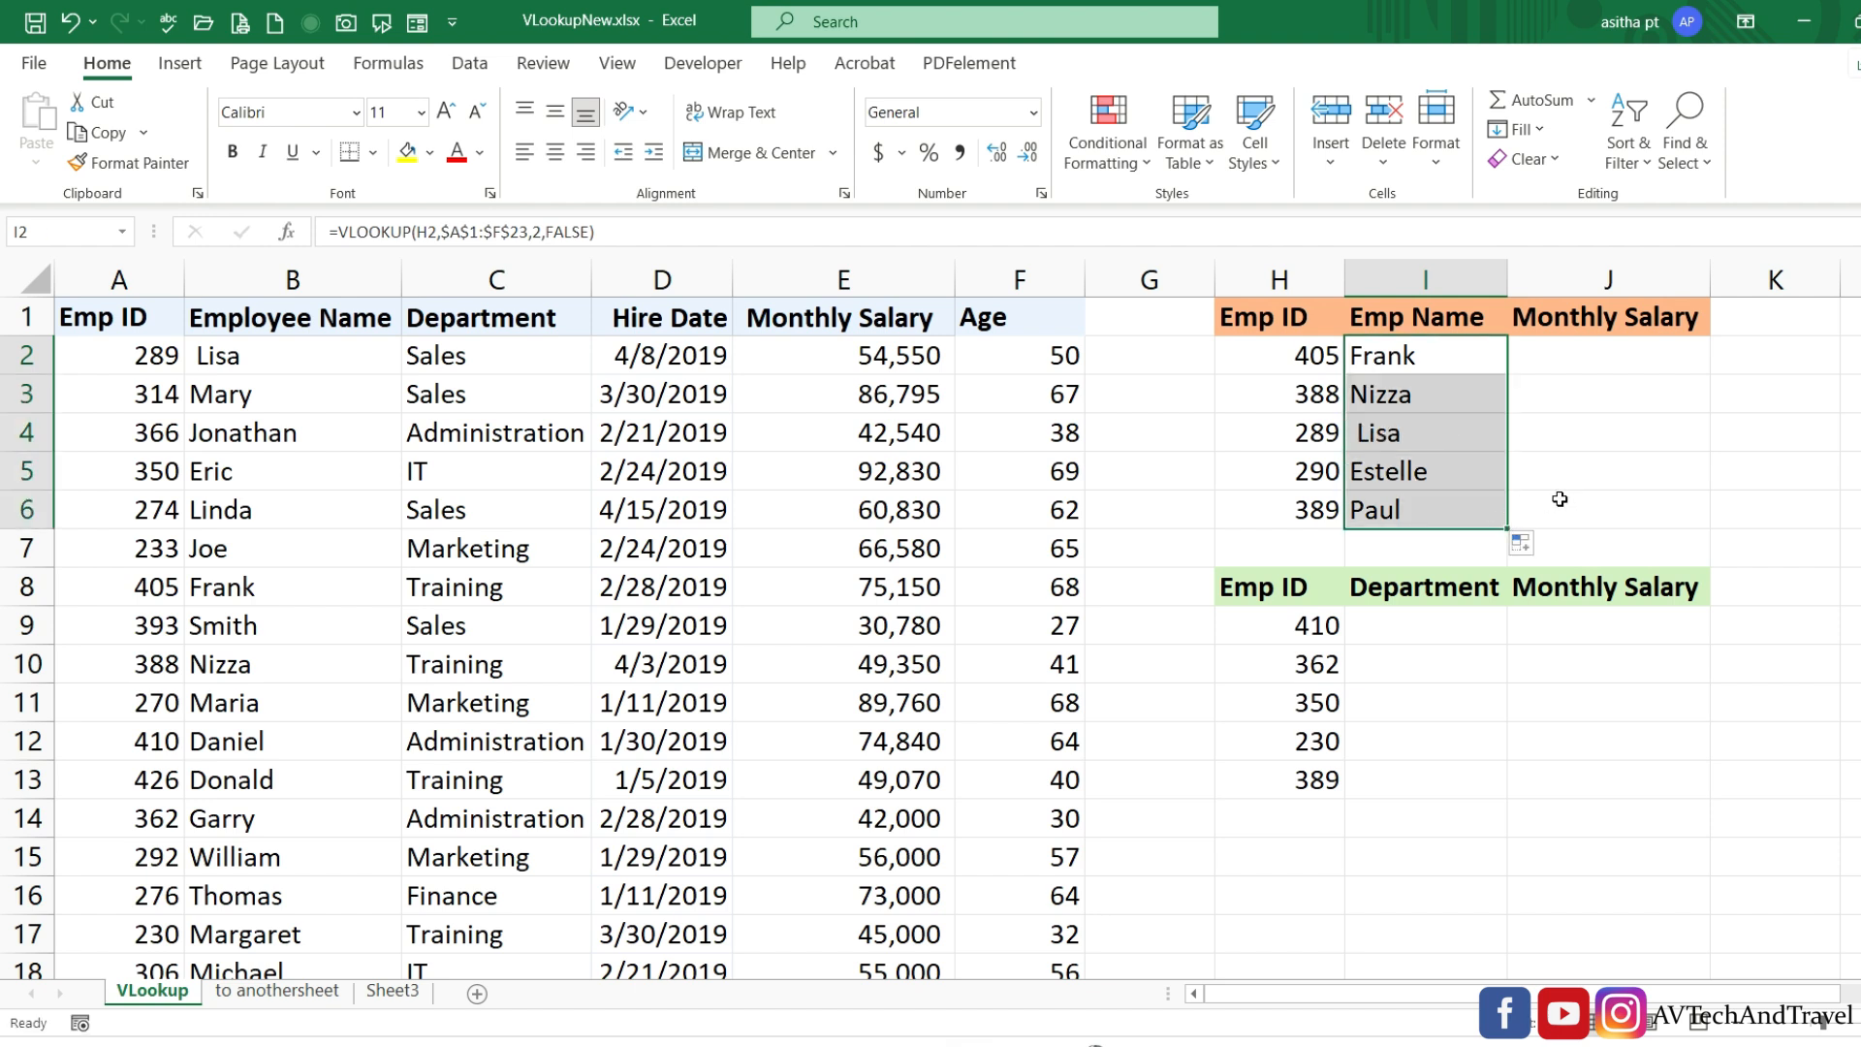
left_click(1628, 478)
left_click(1304, 436)
left_click(1378, 433)
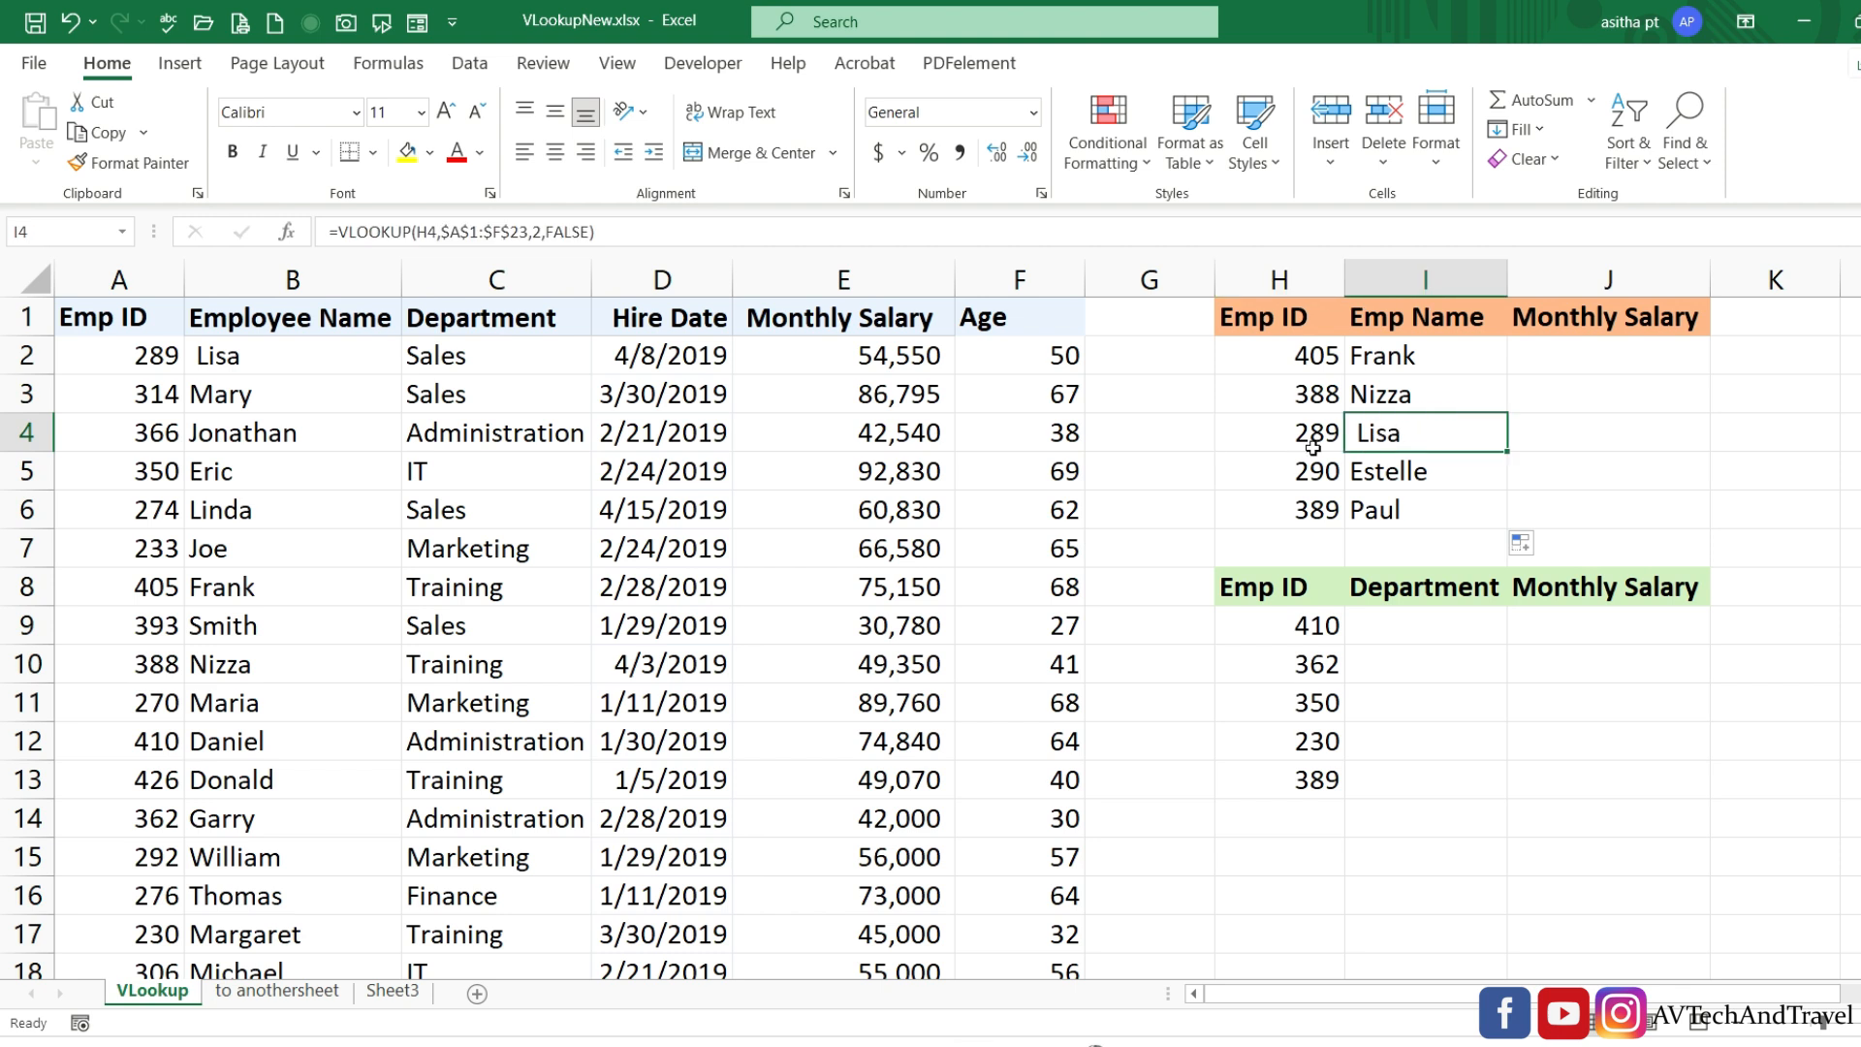
left_click(177, 363)
left_click(251, 361)
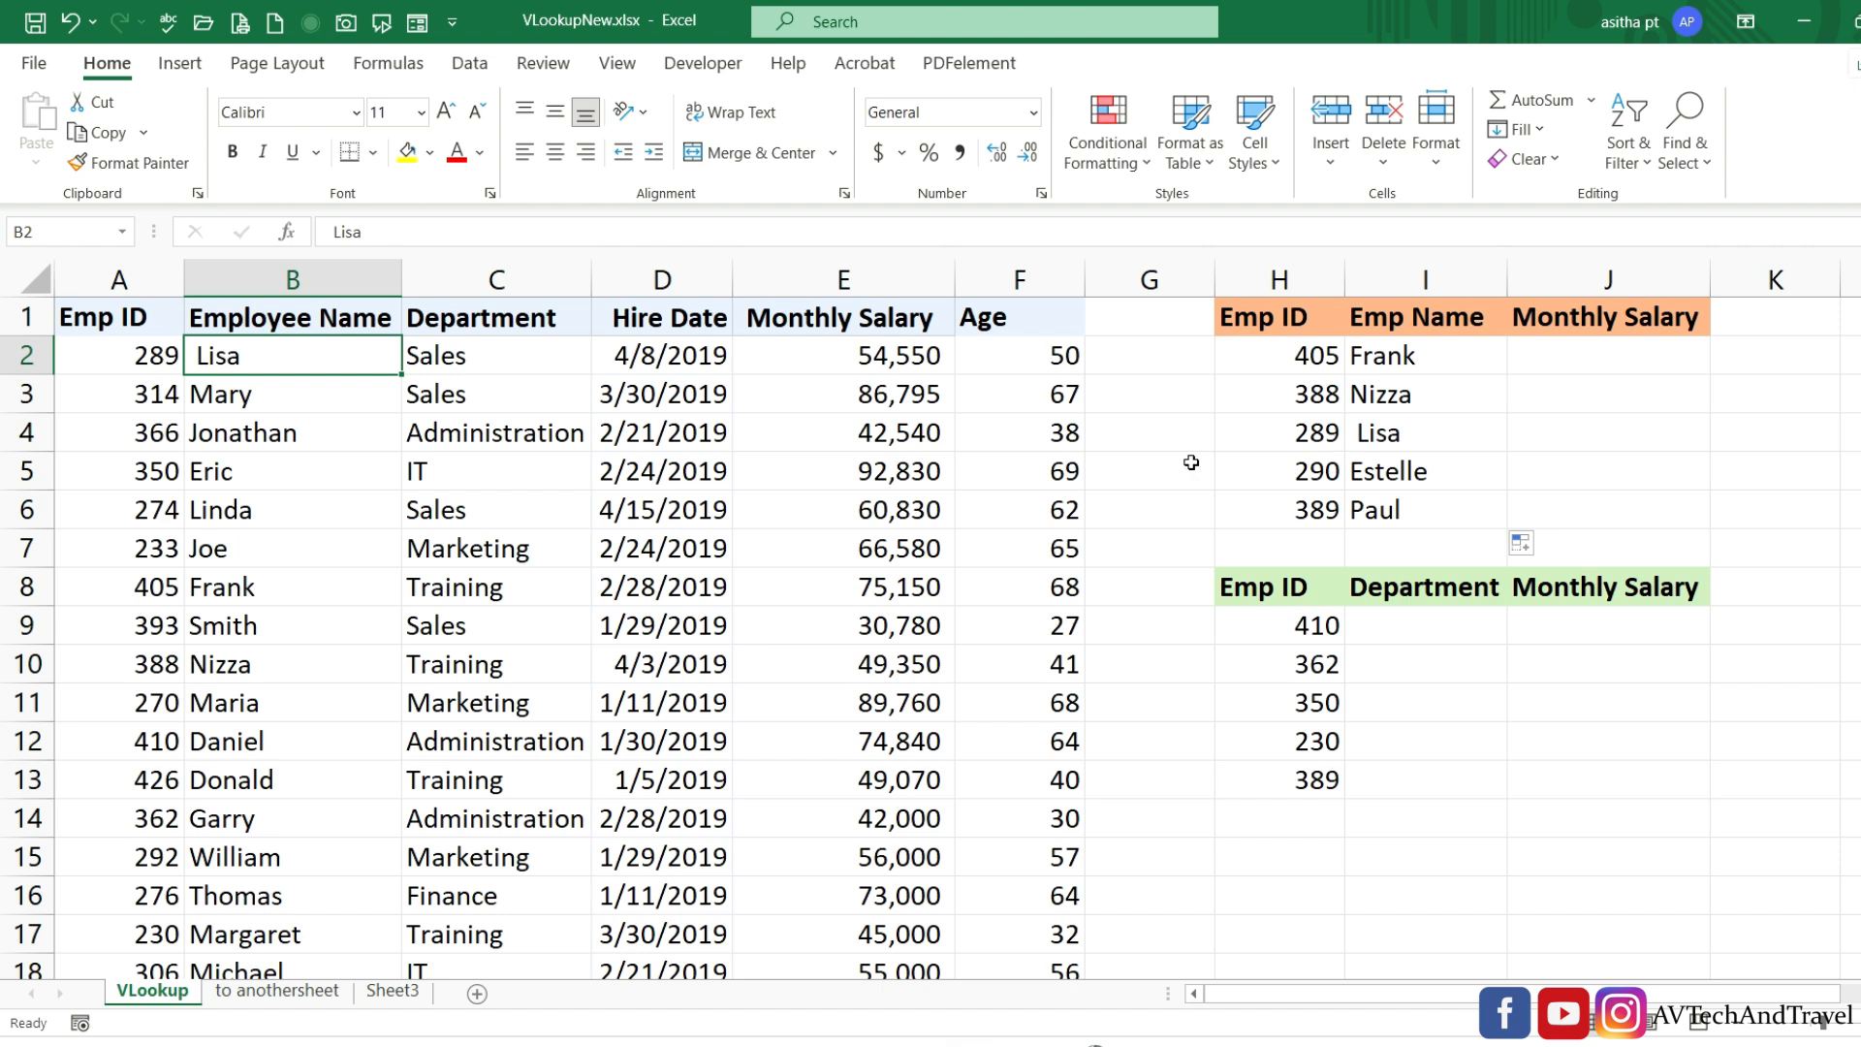
Count the employee table's columns from Emp ID to Monthly Salary to determine the column index for the salary lookup.
left_click(1528, 345)
double_click(1527, 347)
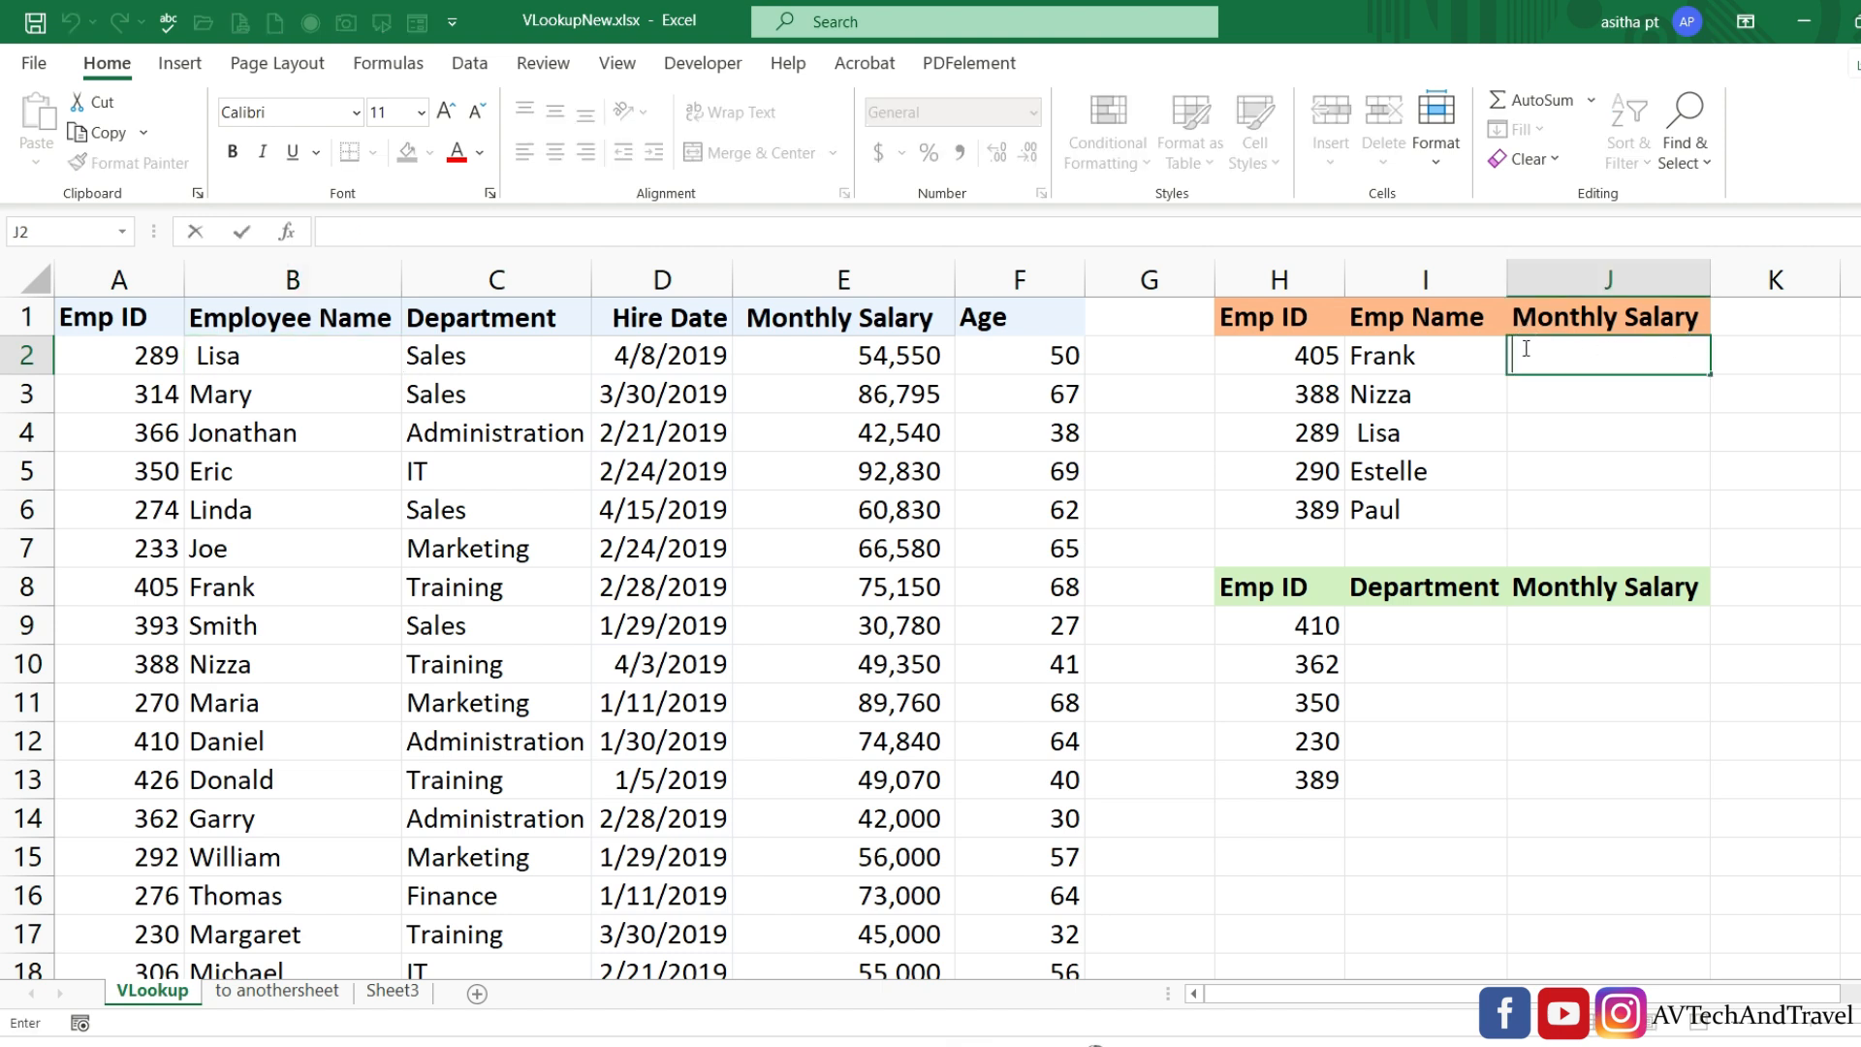
left_click(119, 331)
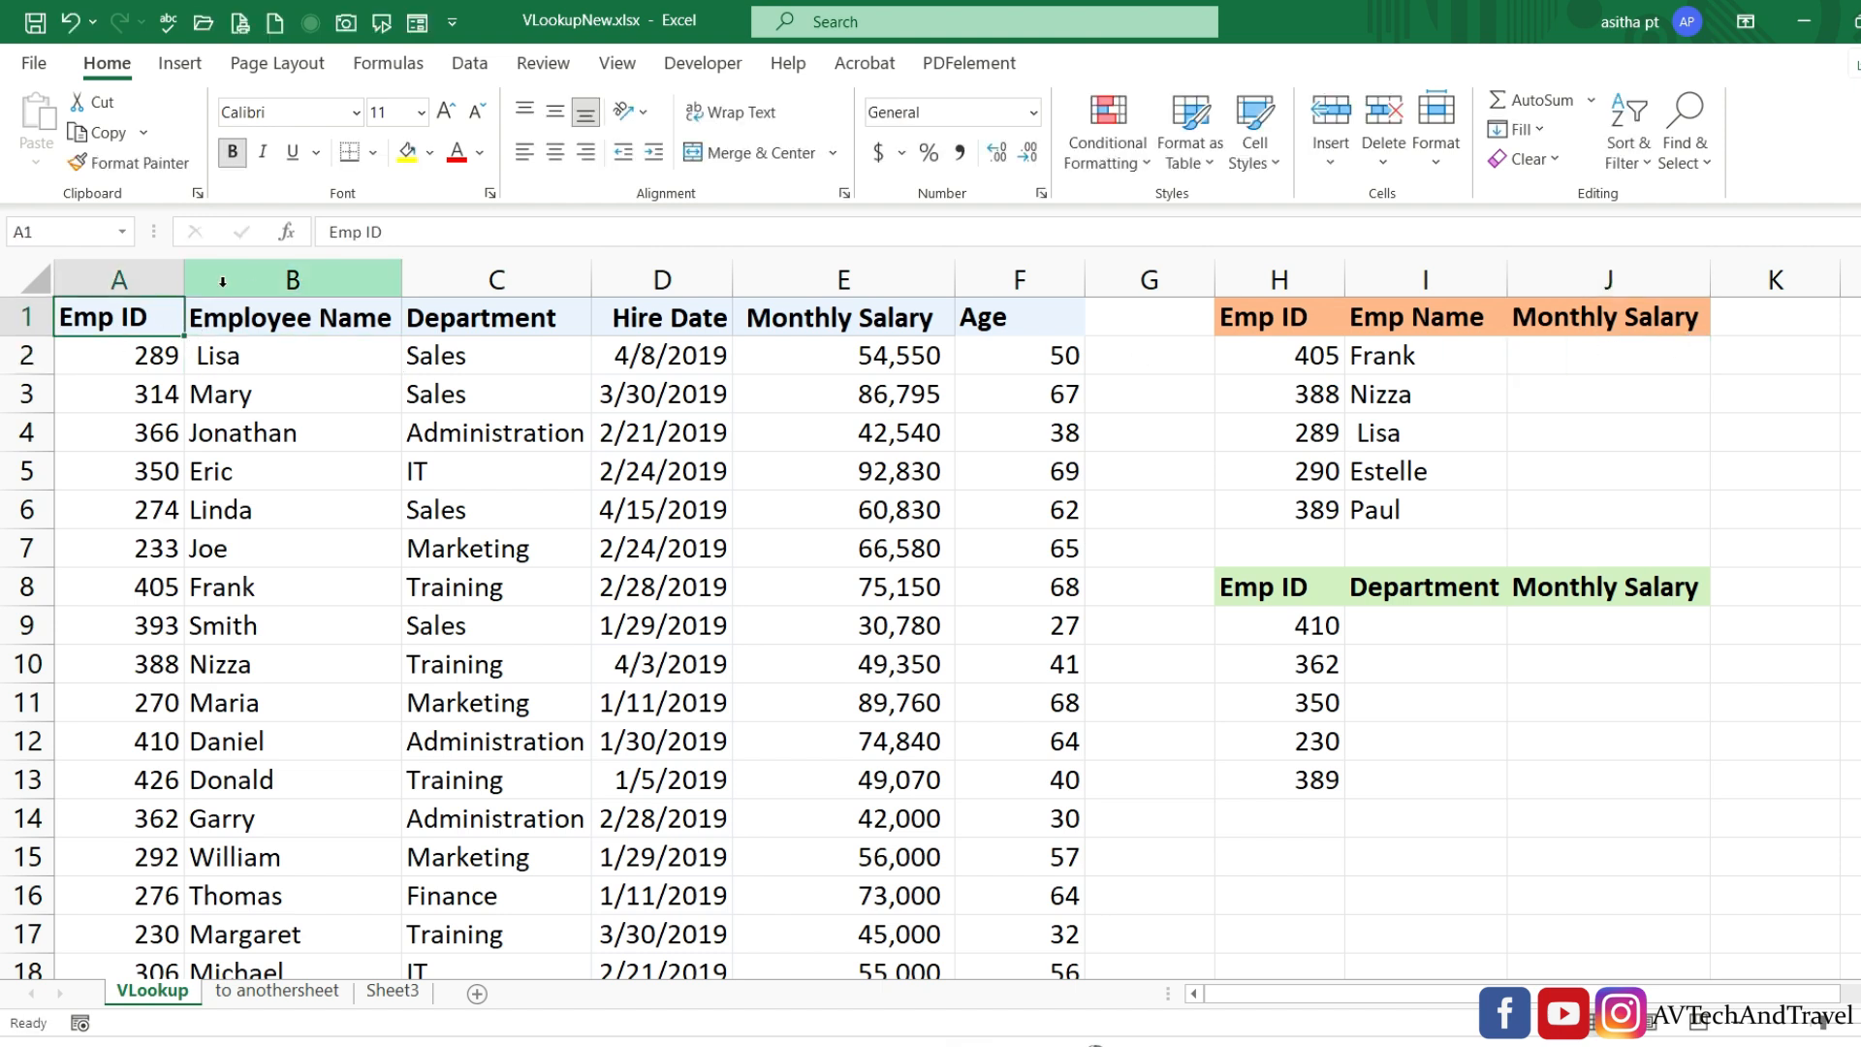
left_click(133, 280)
left_click(258, 279)
left_click(577, 277)
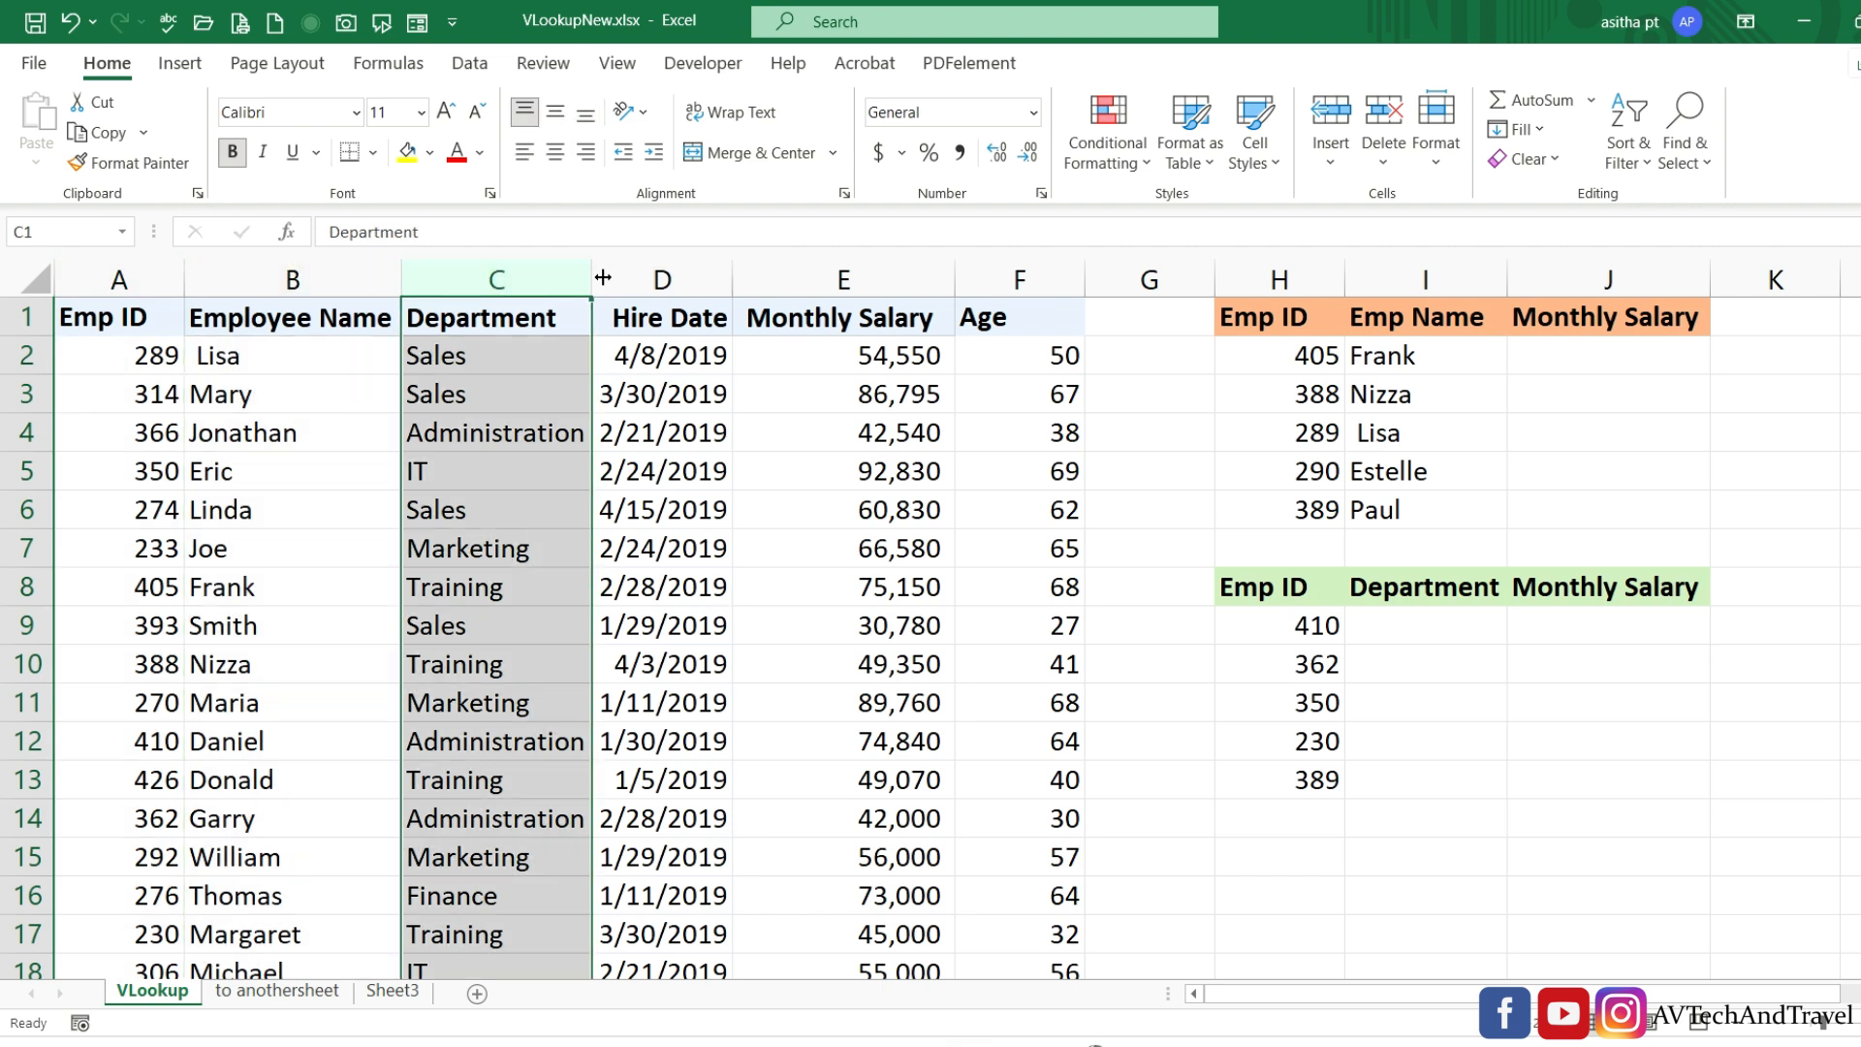
left_click(696, 283)
left_click(813, 274)
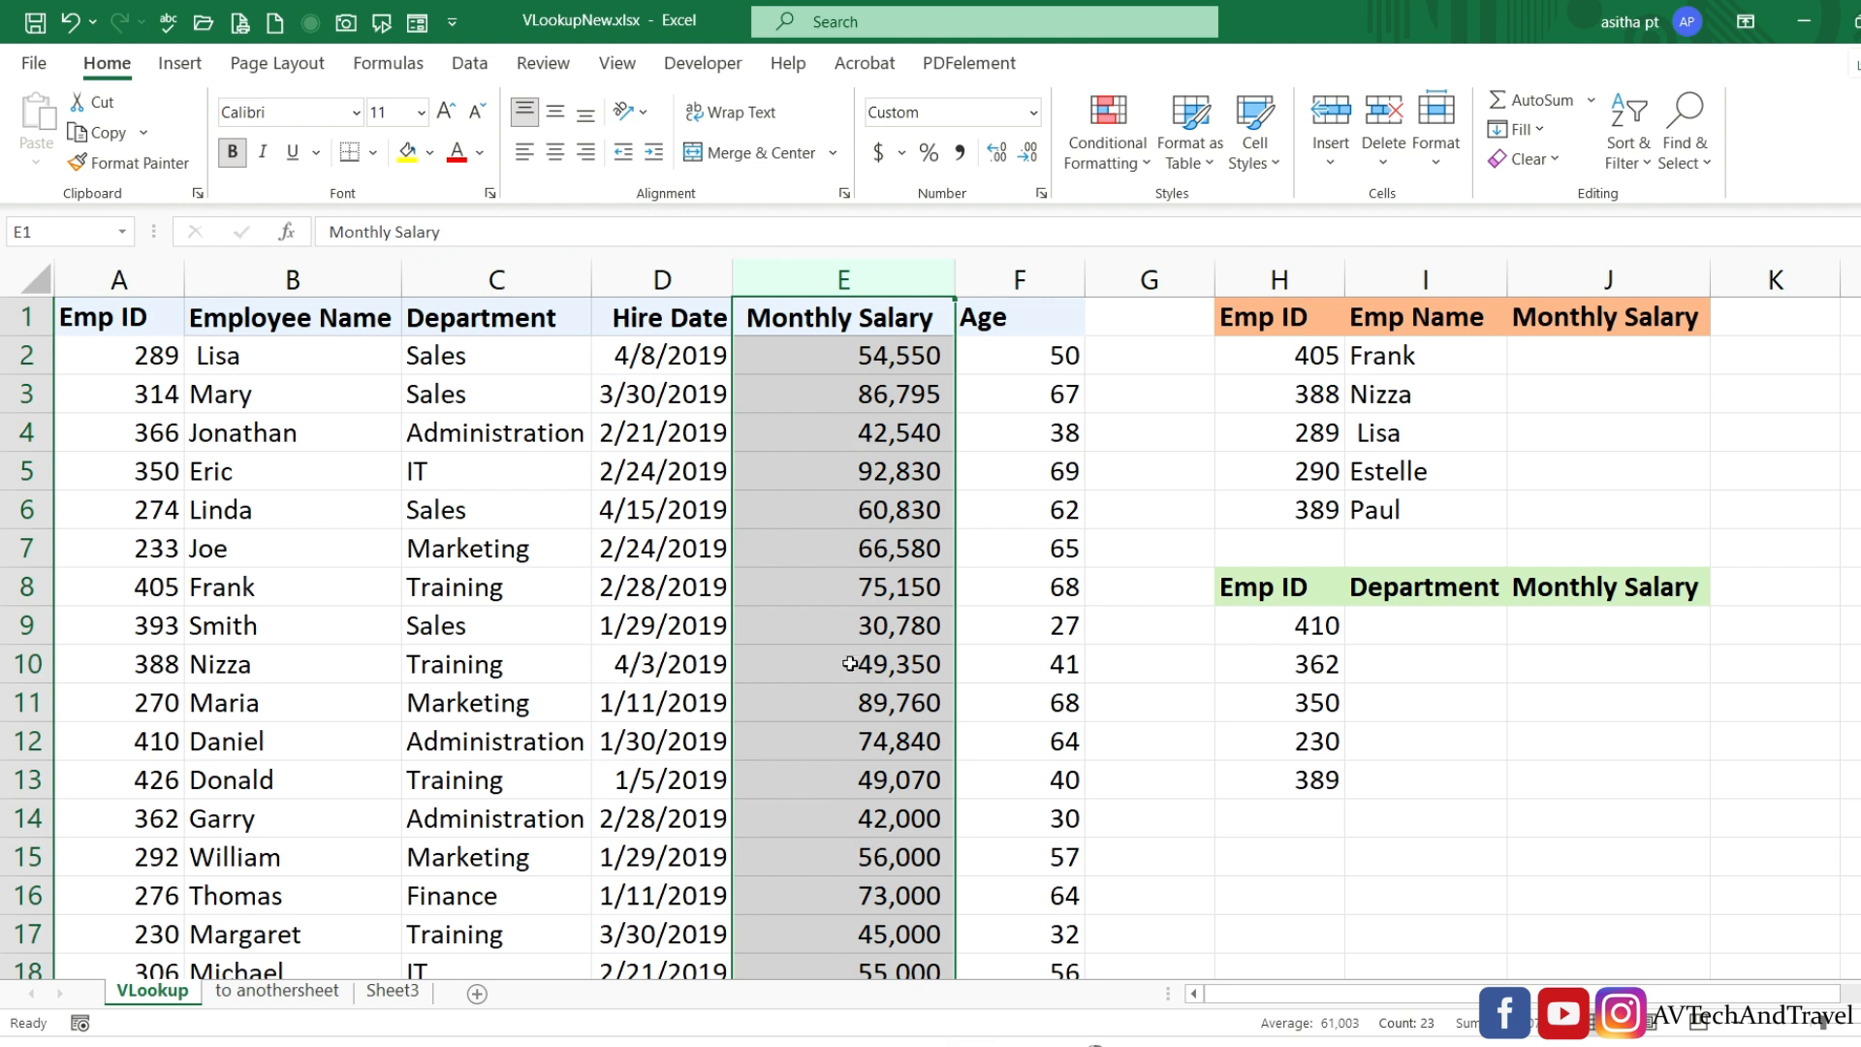
Copy the text of the VLOOKUP formula in I2 into J2, keeping its cell references identical.
left_click(1427, 364)
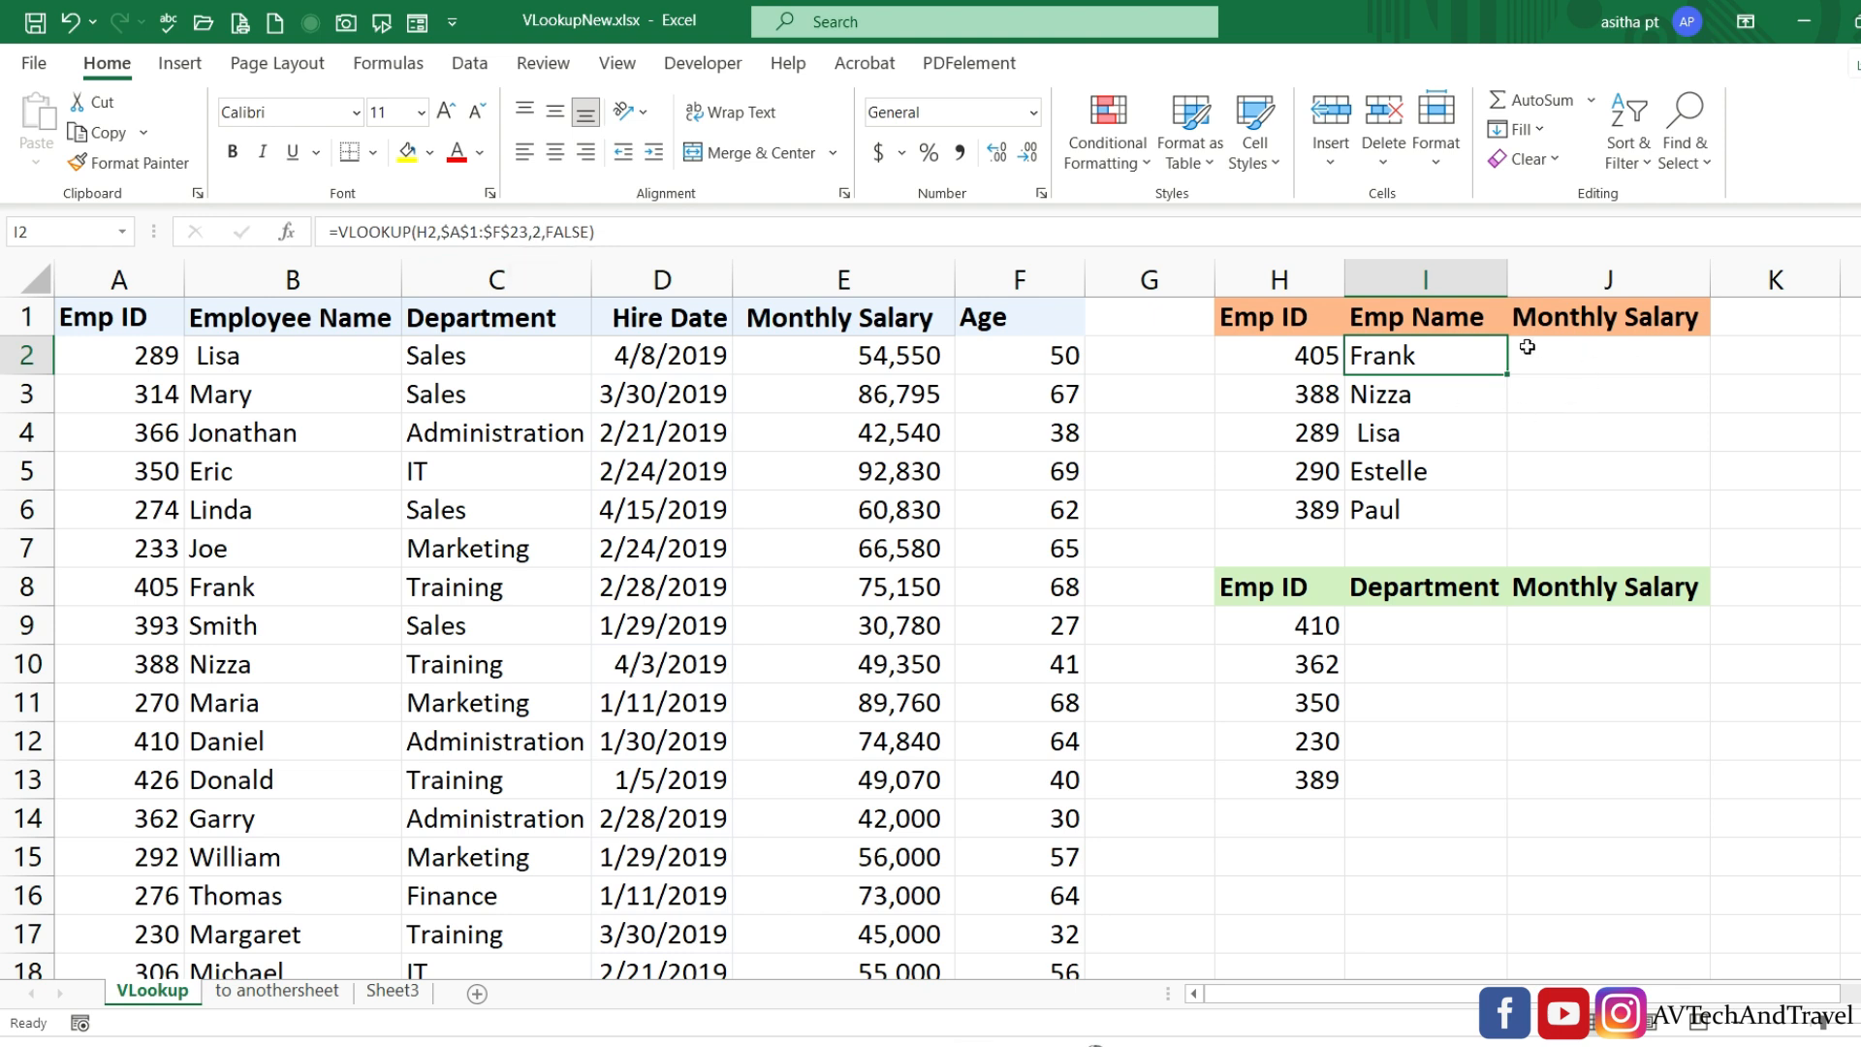
left_click(624, 229)
left_click_drag(624, 229, 291, 233)
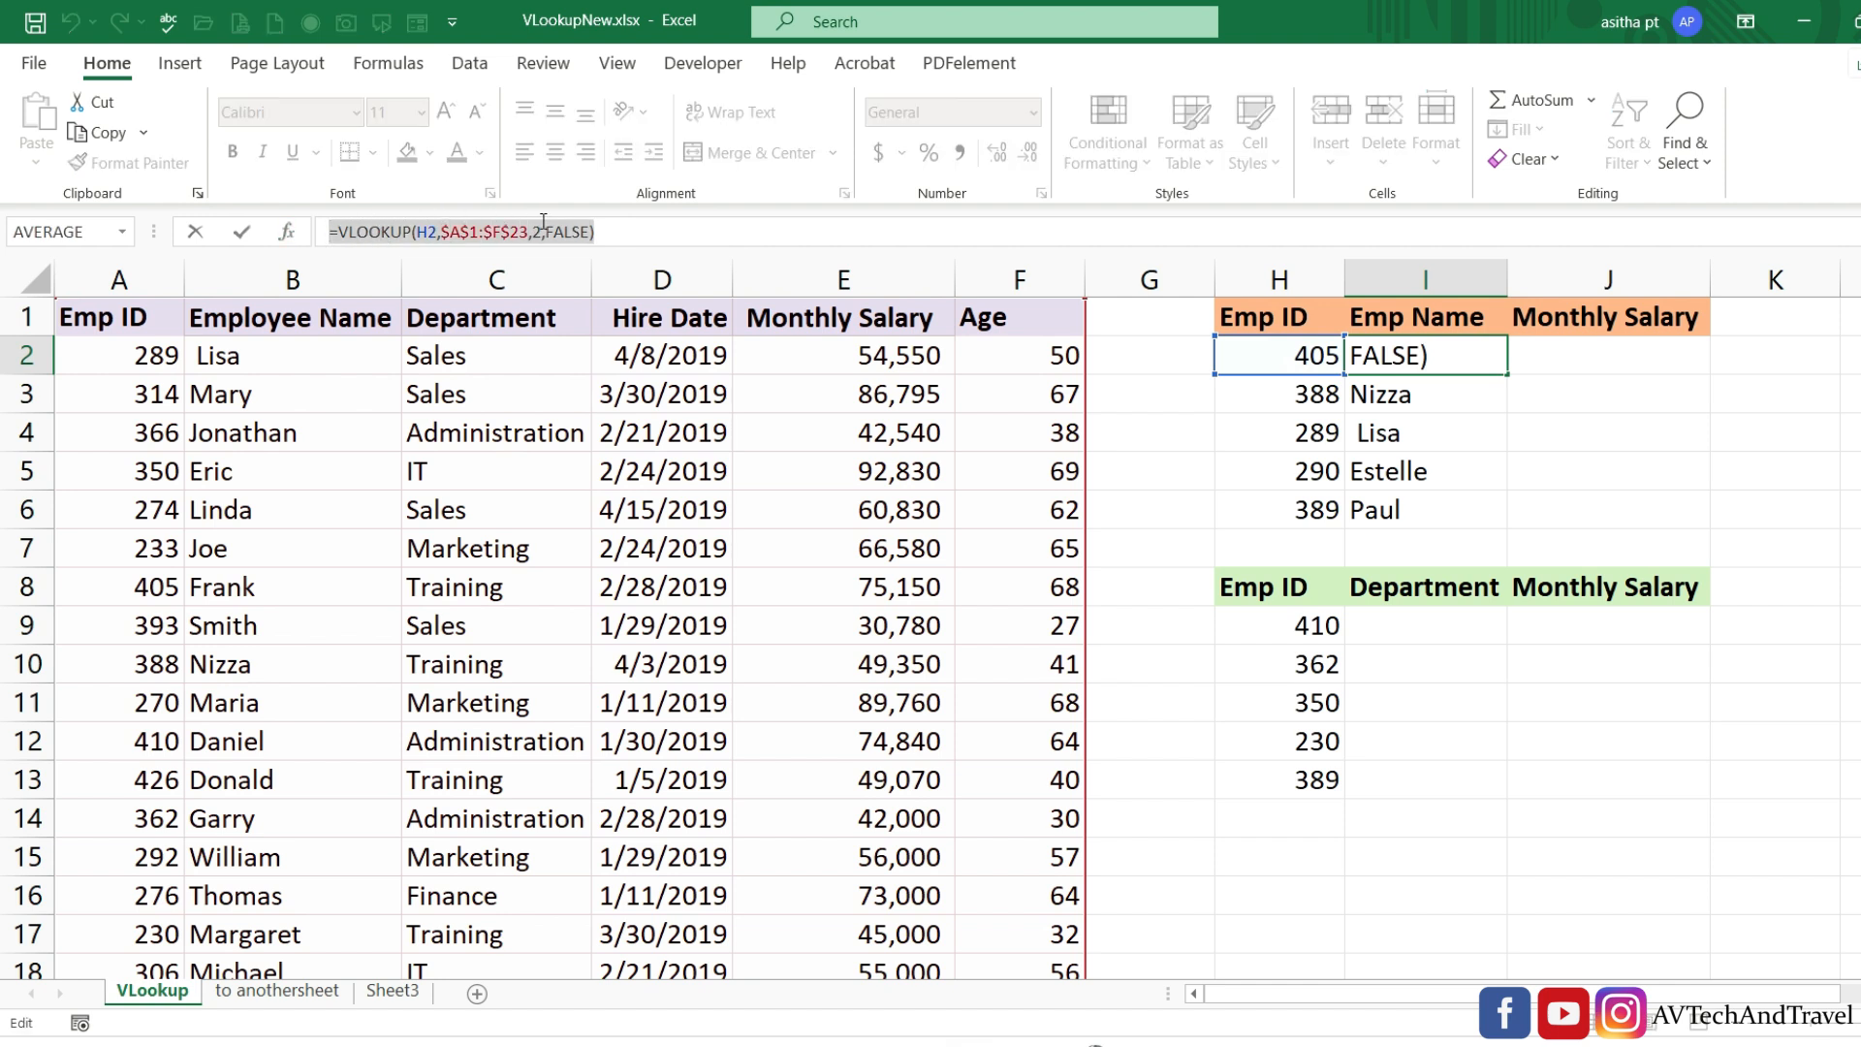
key("ctrl+c")
key("Escape")
left_click(1546, 358)
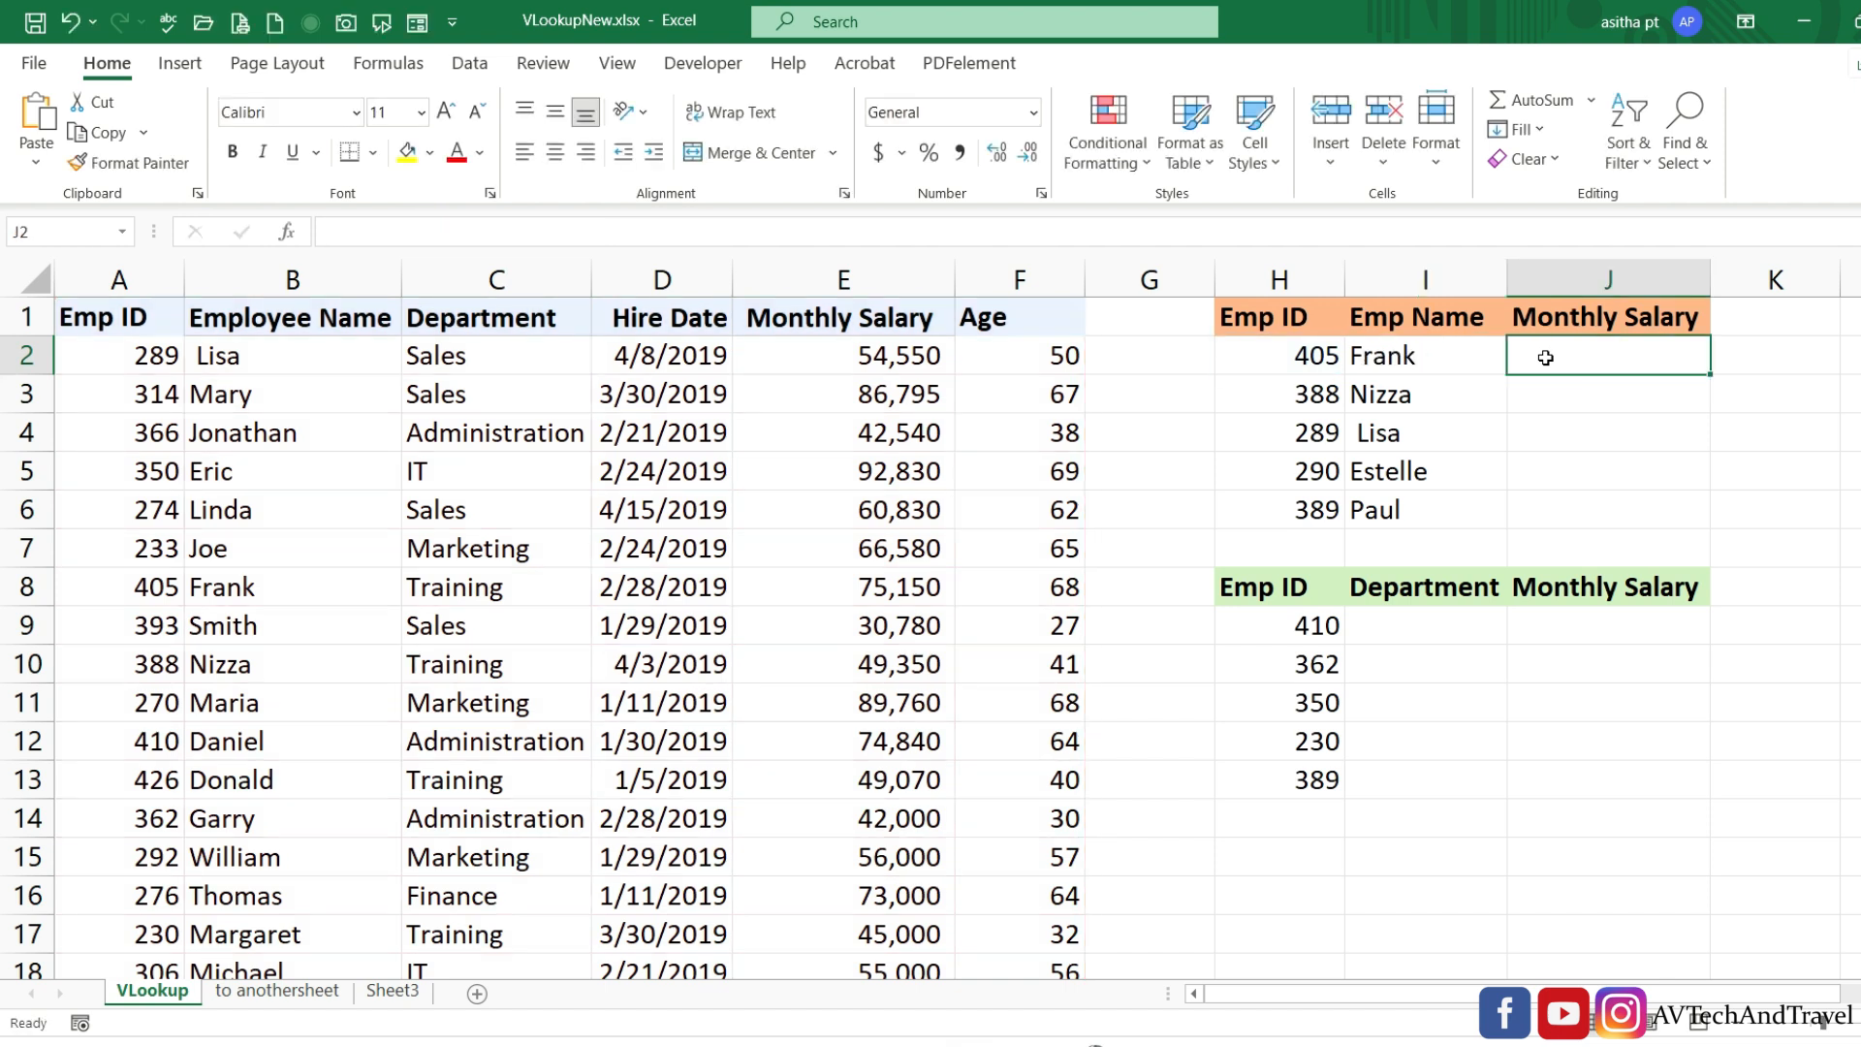
key("ctrl+v")
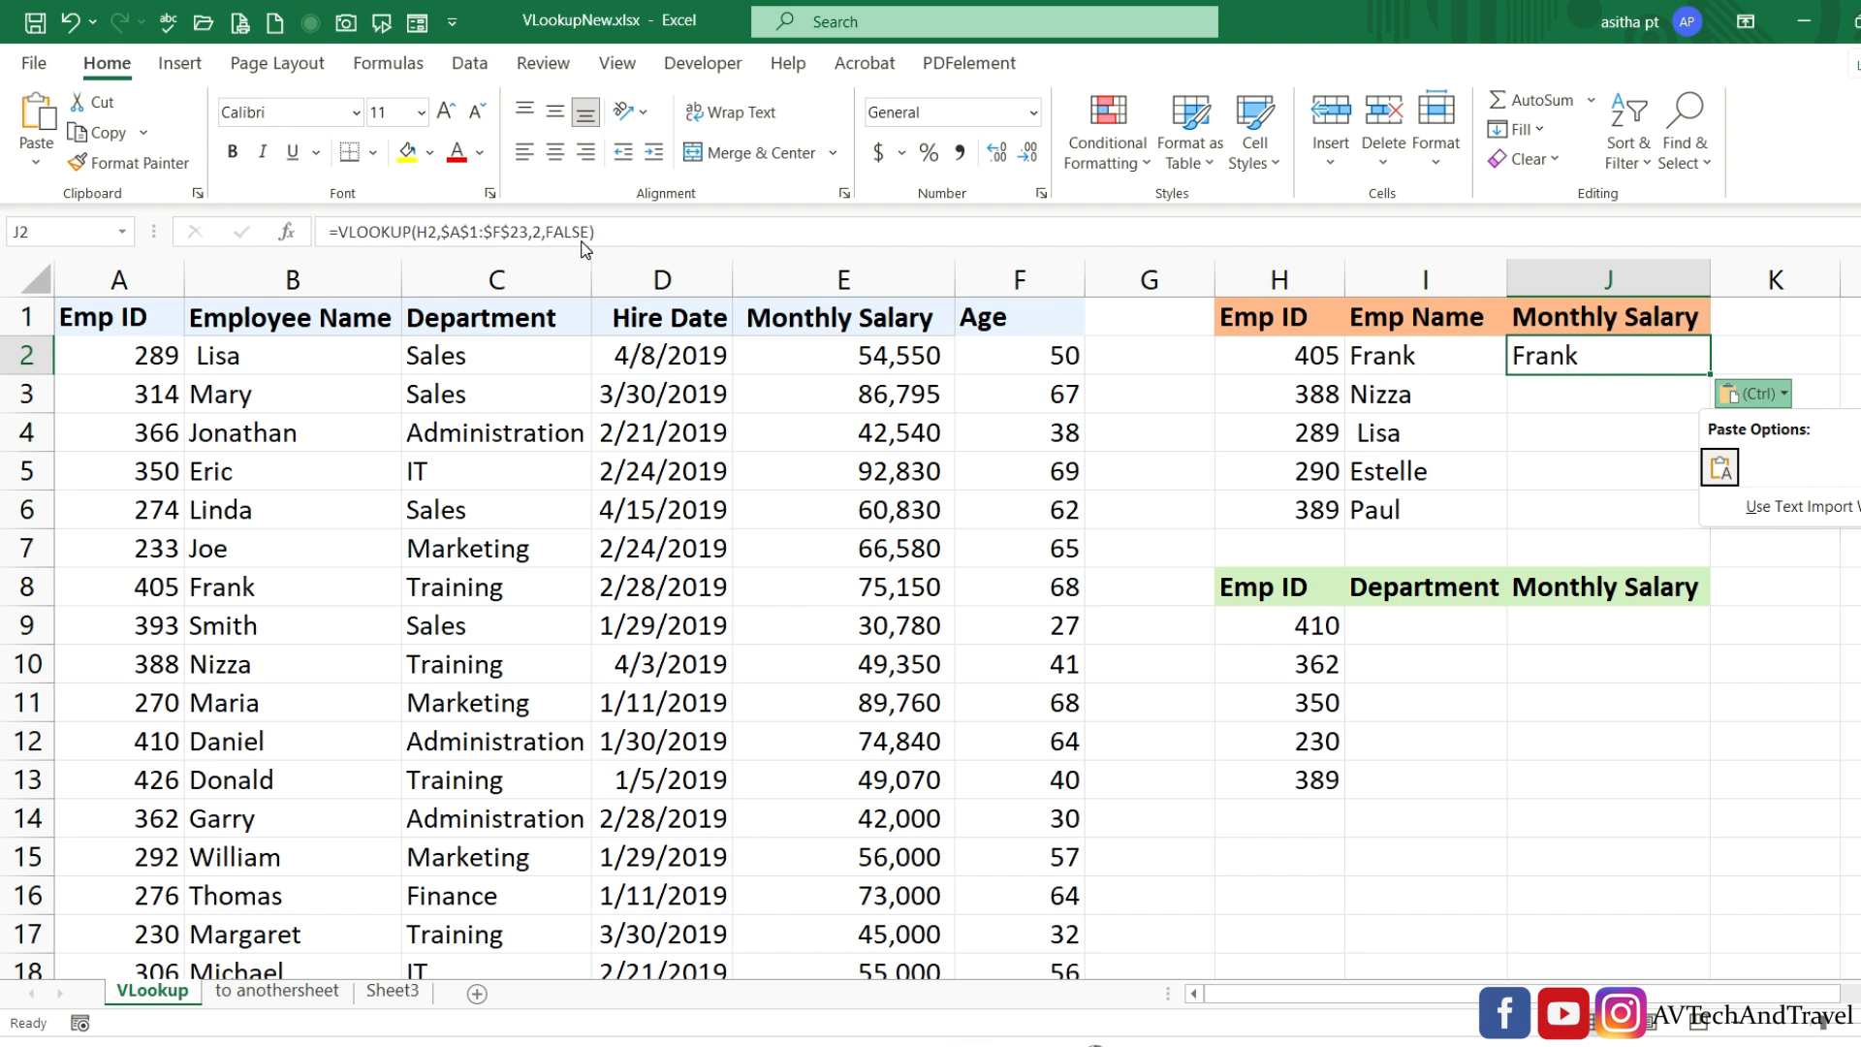
Change the column index in the J2 VLOOKUP formula to 5 so that it looks up the monthly salary.
left_click(539, 233)
key("BackSpace")
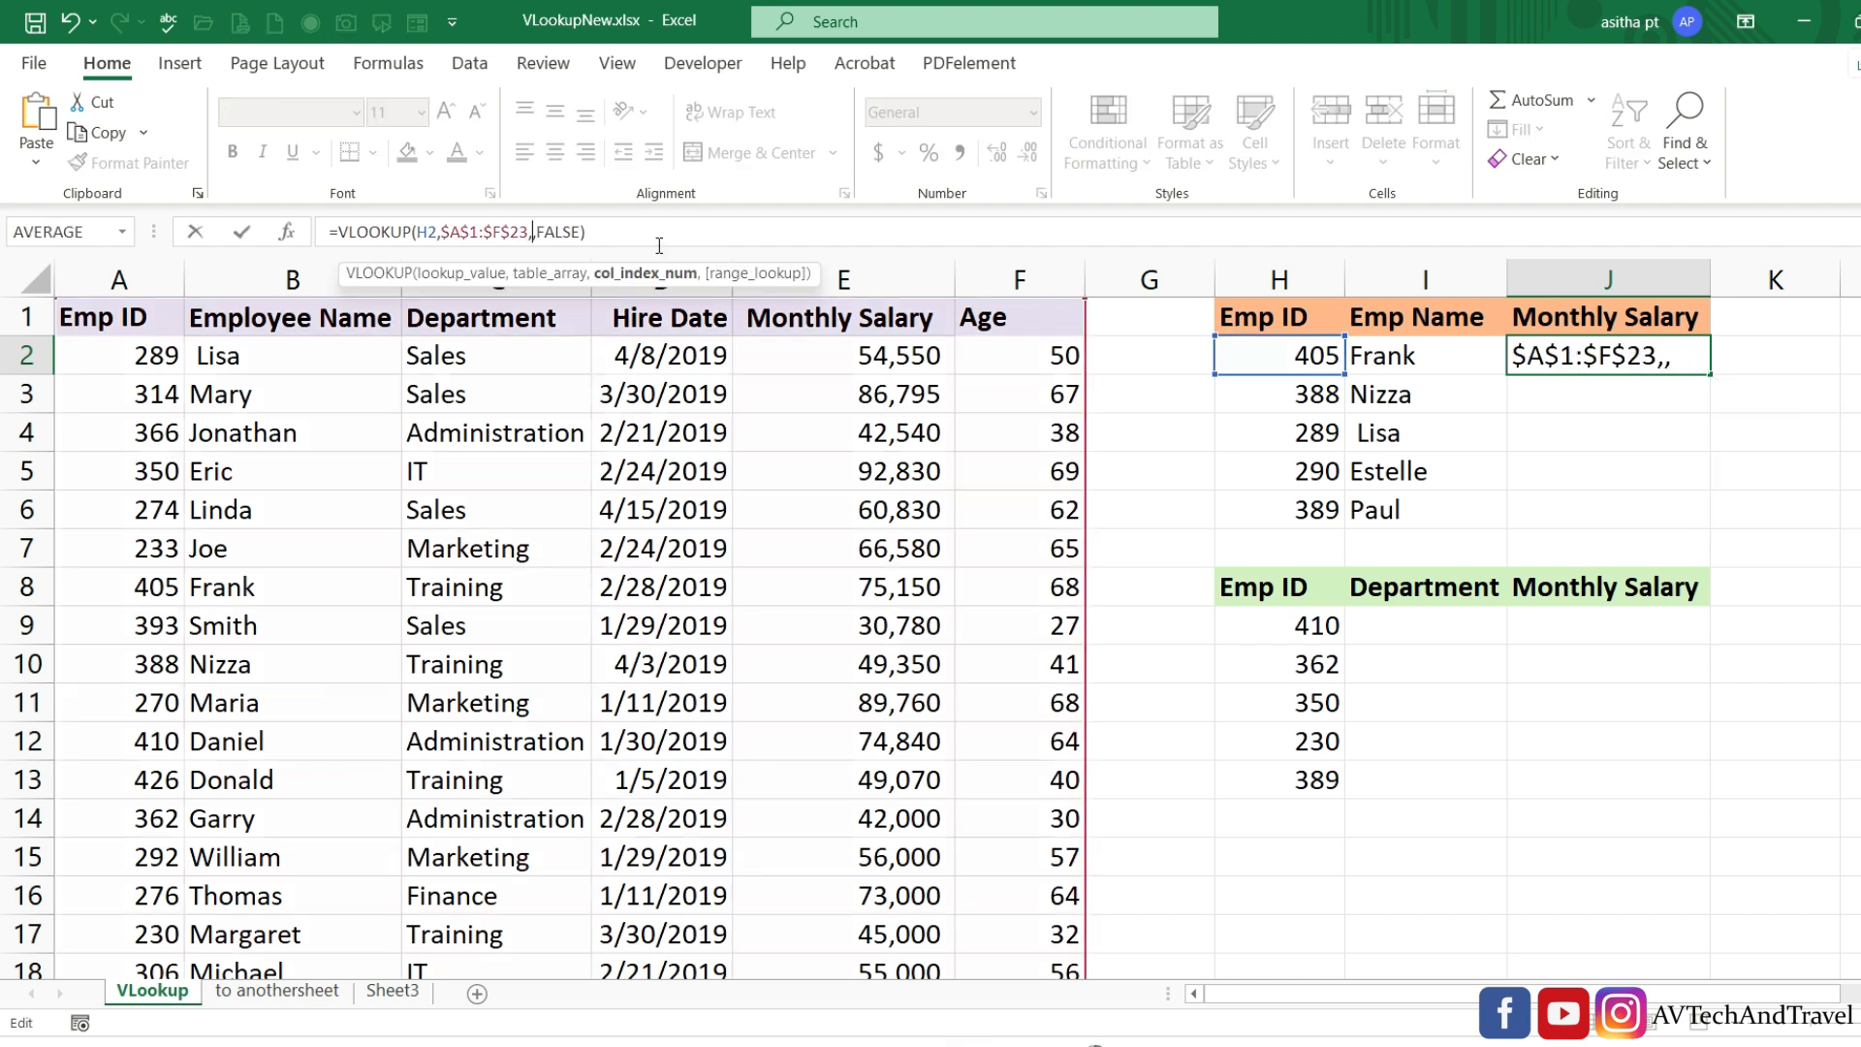
type("5")
key("Return")
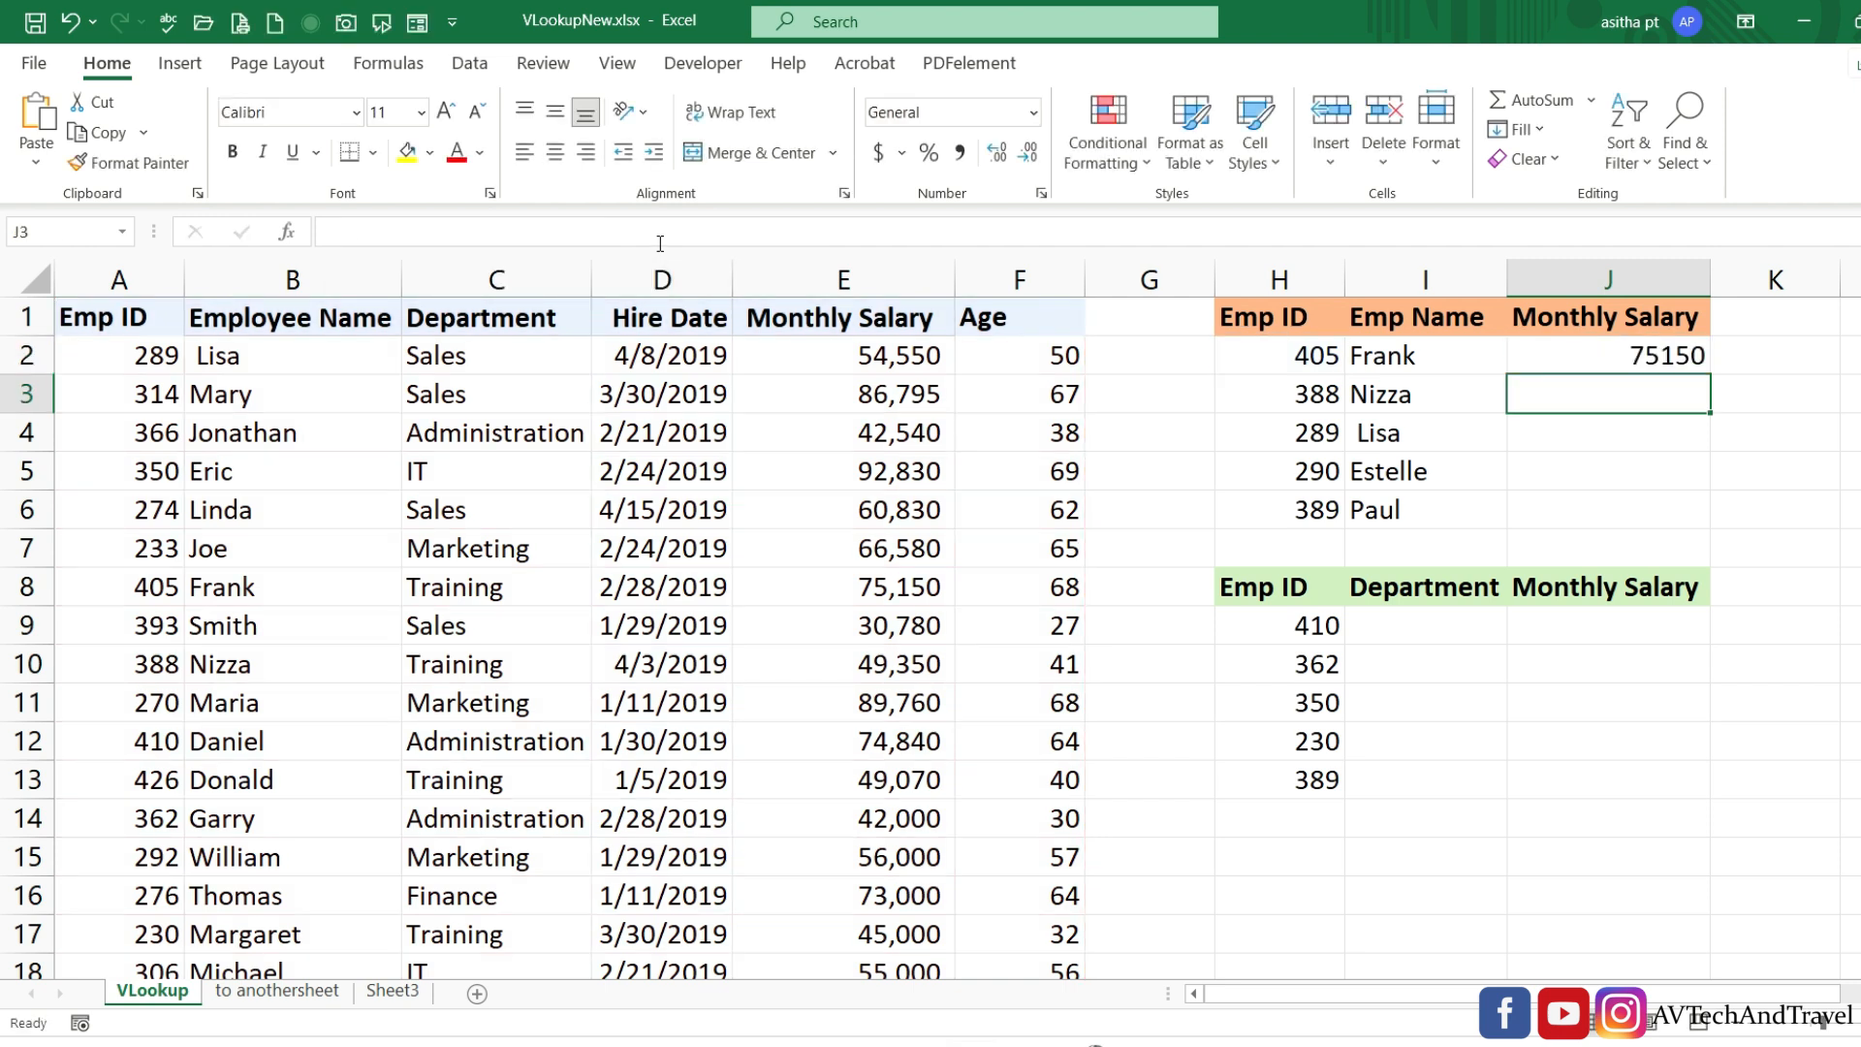
Check employee ID 405's salary in the source table and copy the J2 formula down through J6.
left_click(1601, 358)
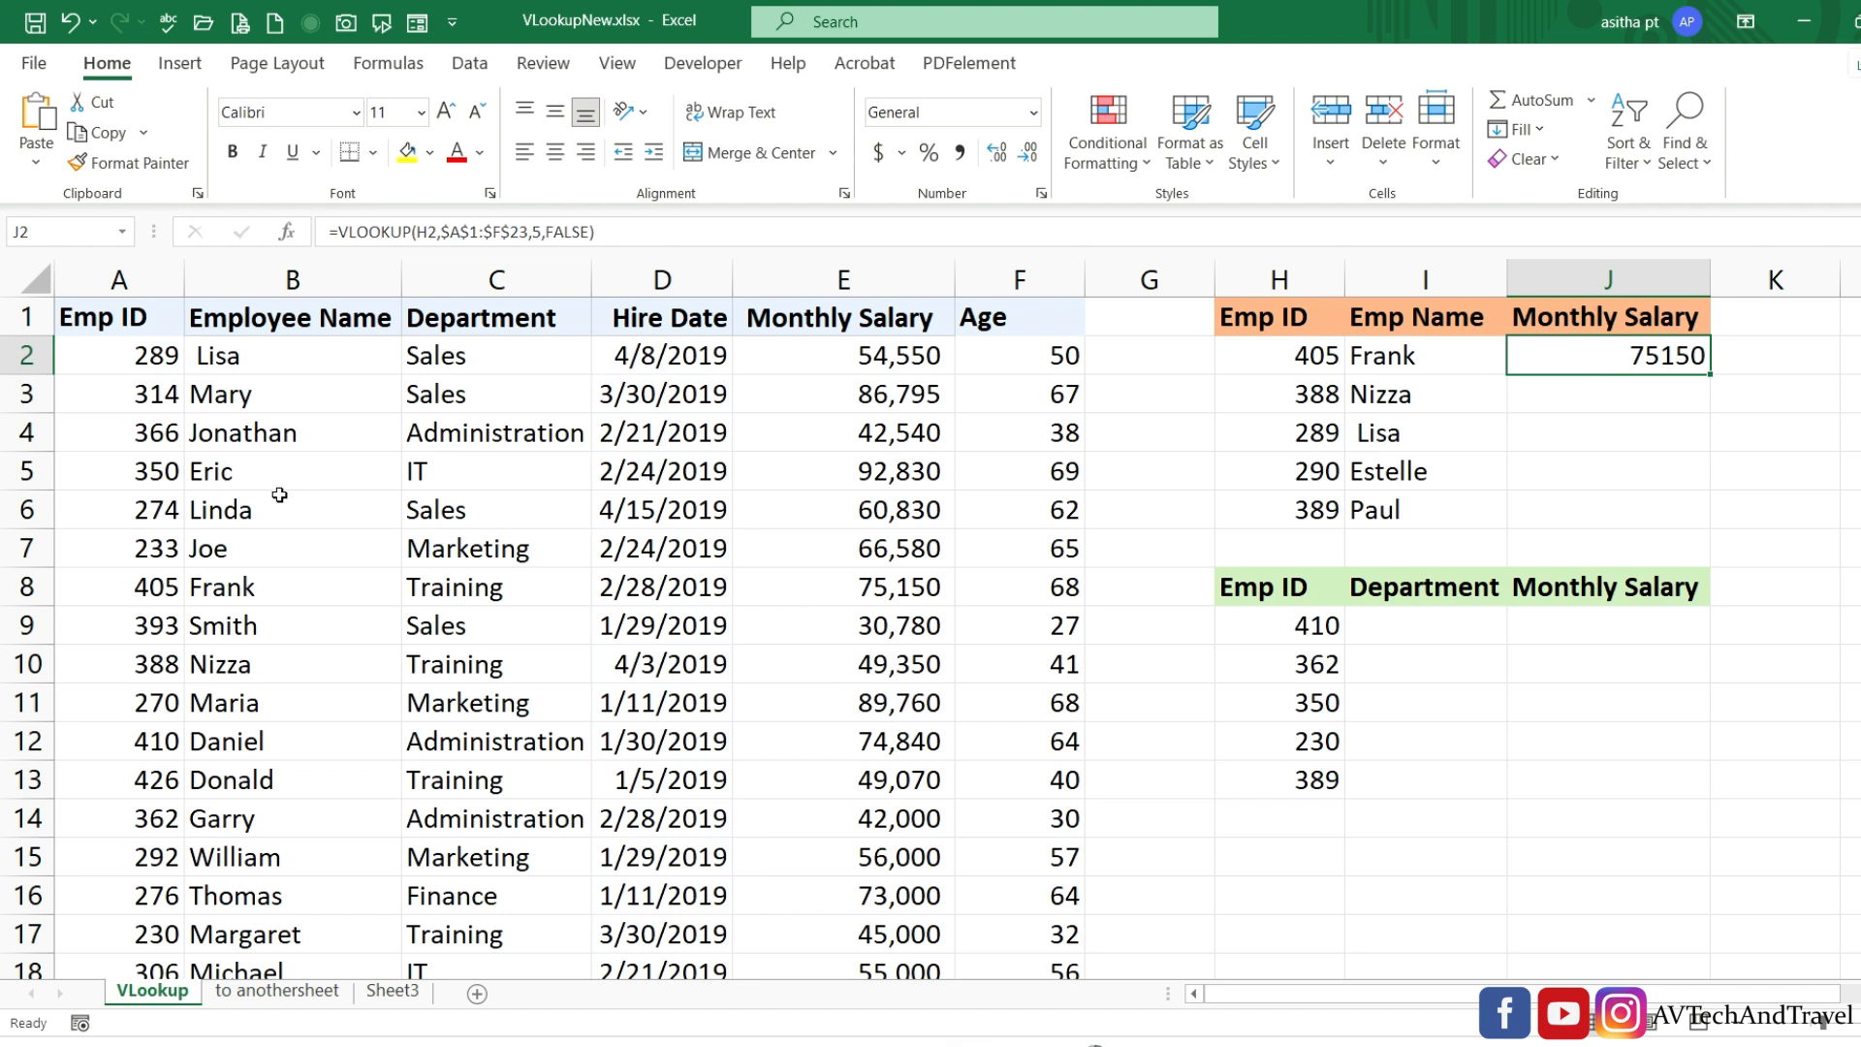
left_click(250, 593)
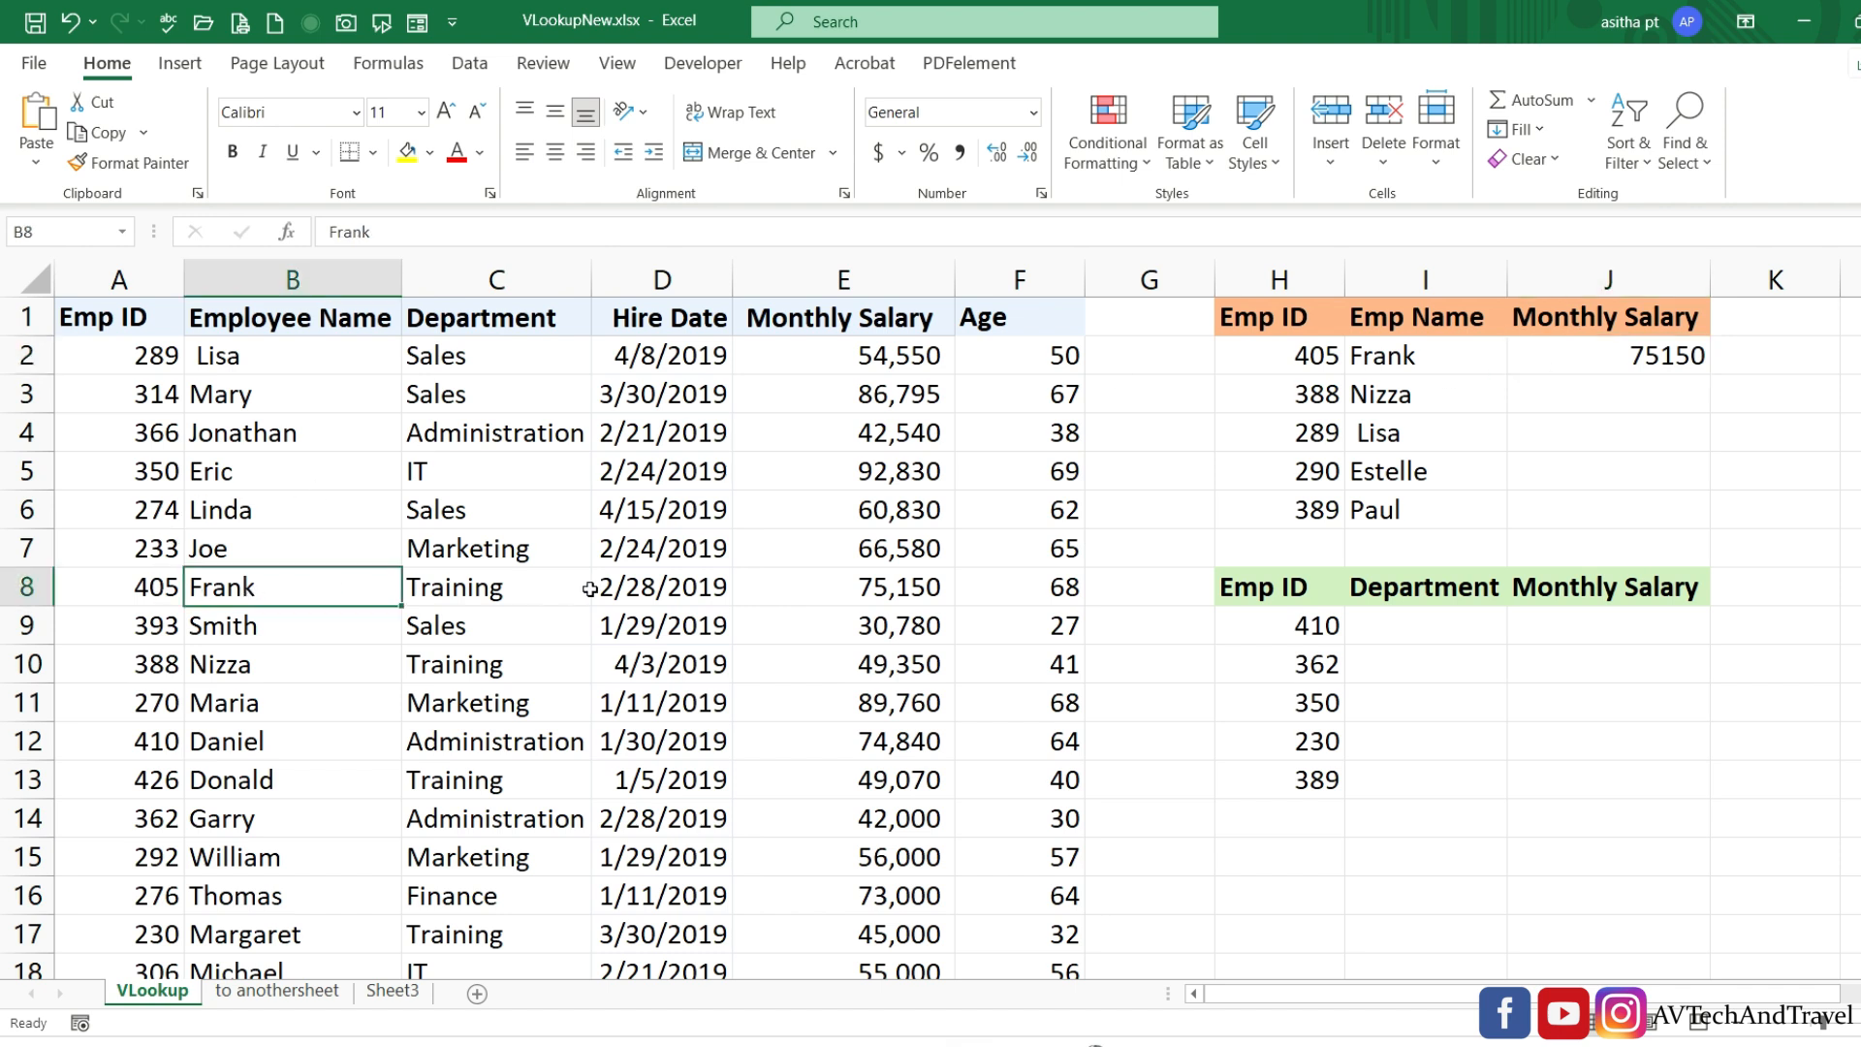
left_click(900, 595)
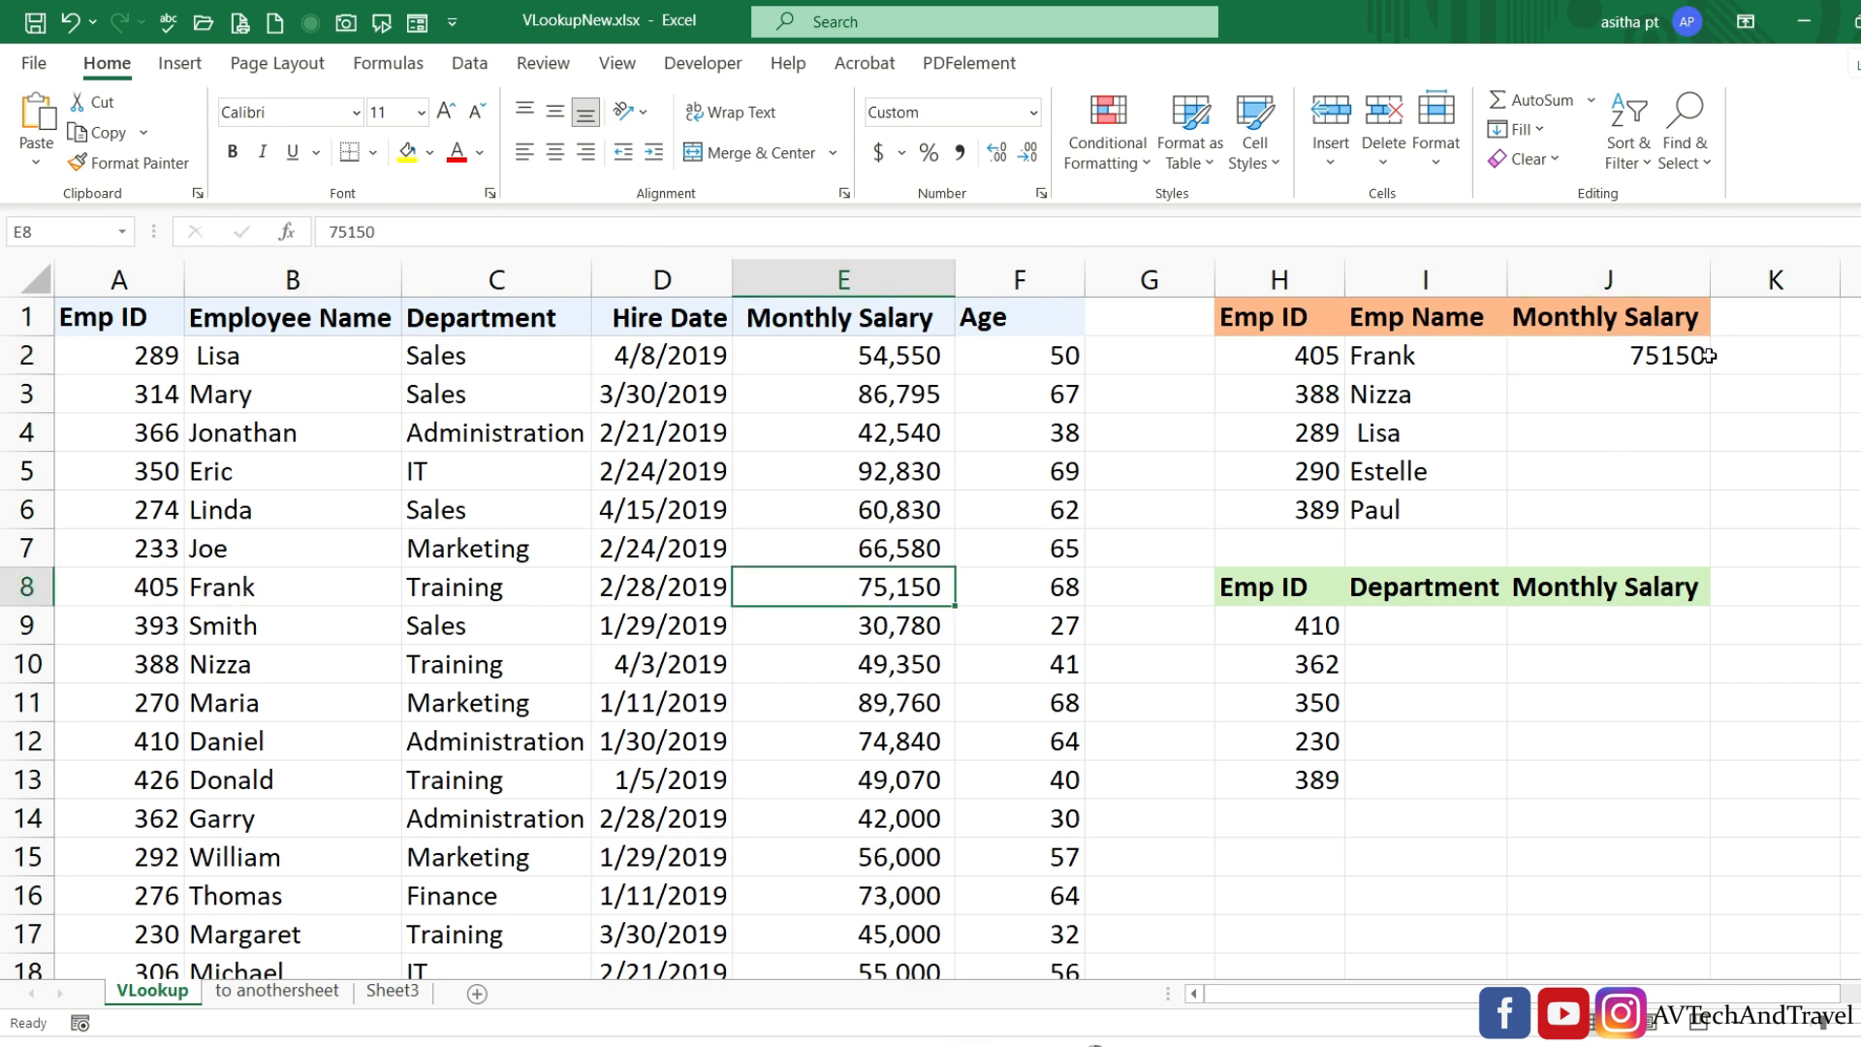
left_click(1666, 361)
left_click_drag(1708, 374, 1718, 525)
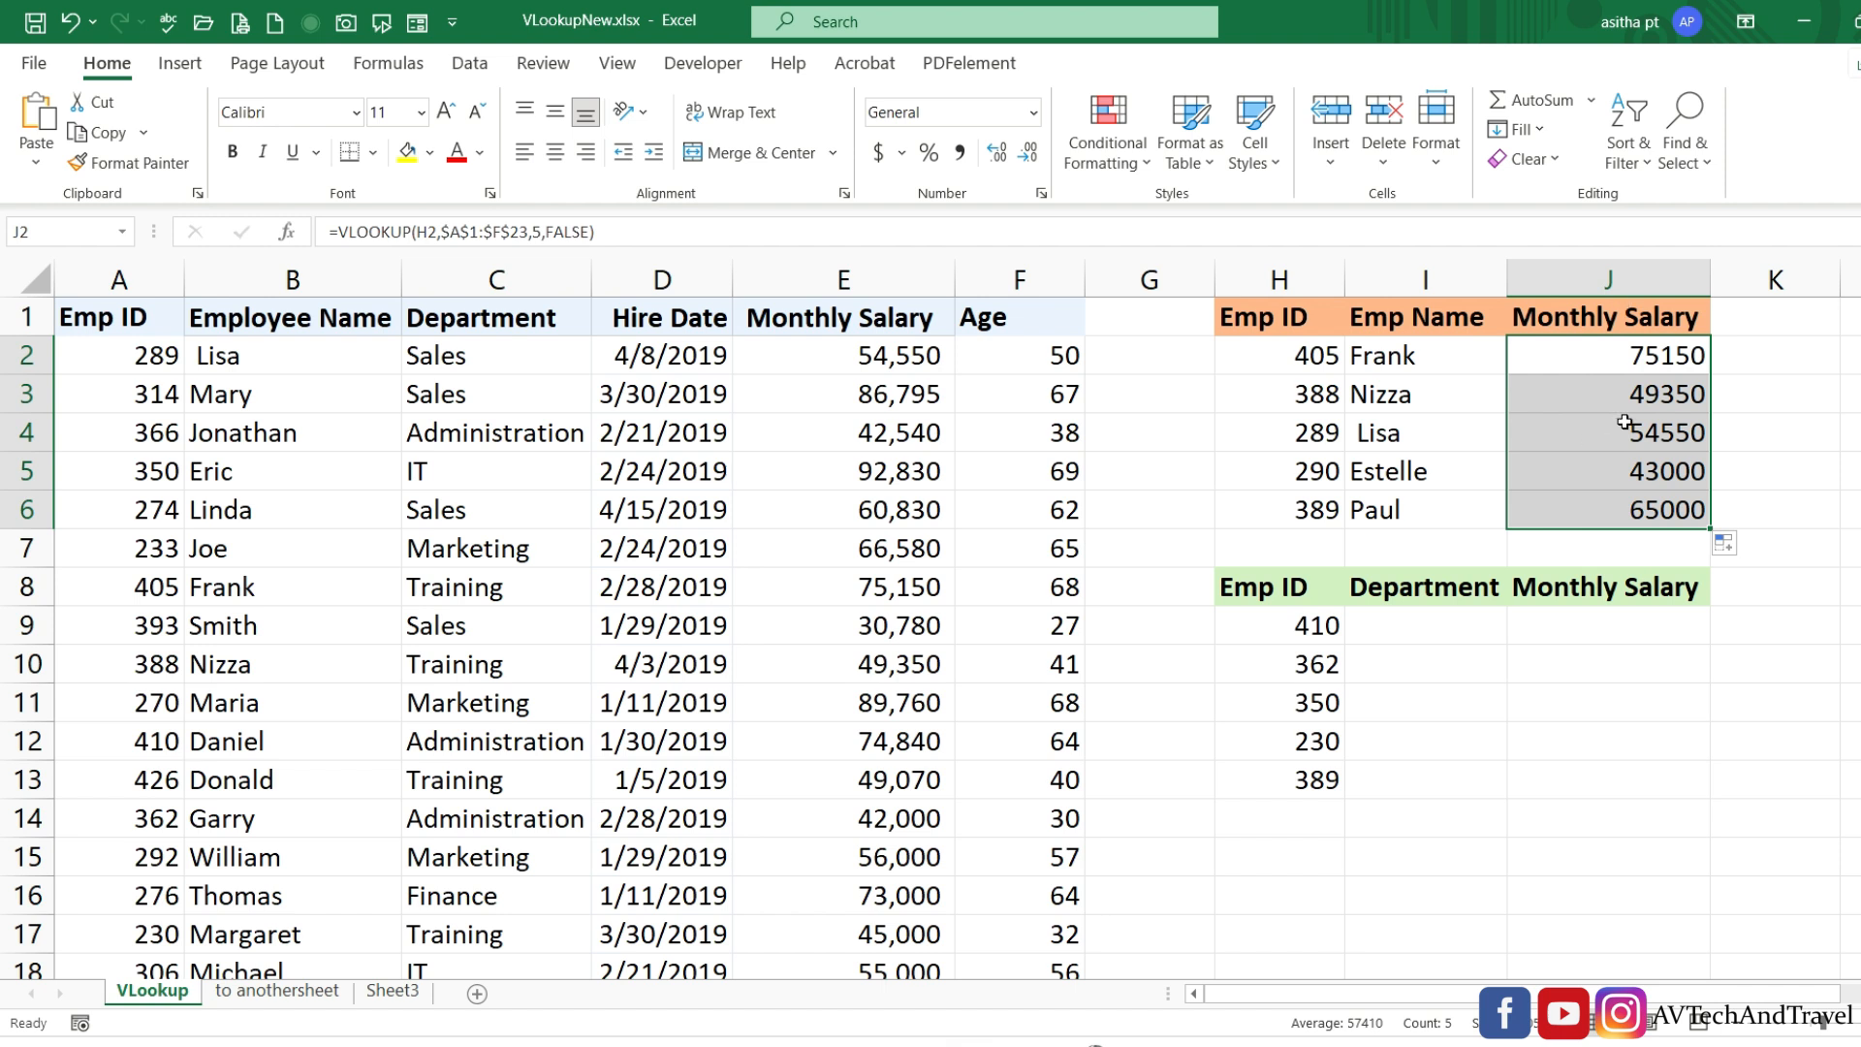
left_click(1759, 402)
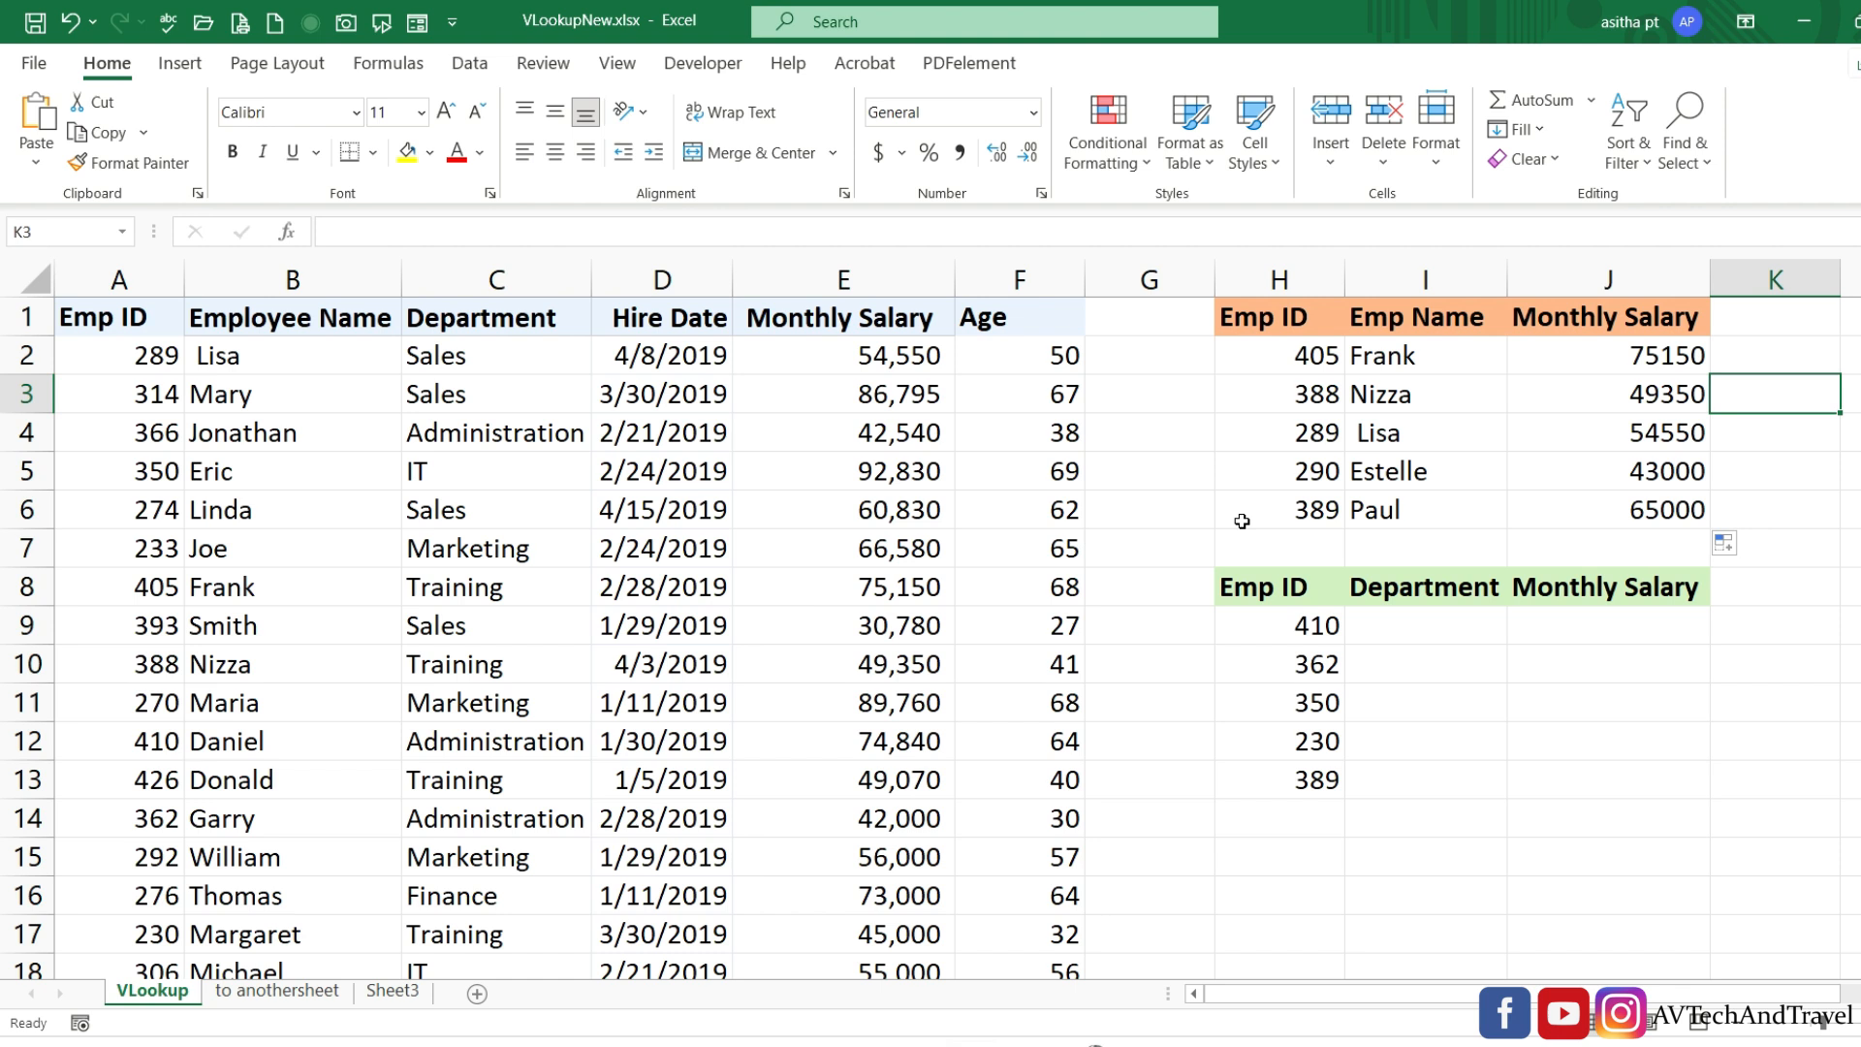
Change the Emp ID in H6 to 270 to test the name and salary lookups.
left_click(1299, 522)
double_click(1283, 504)
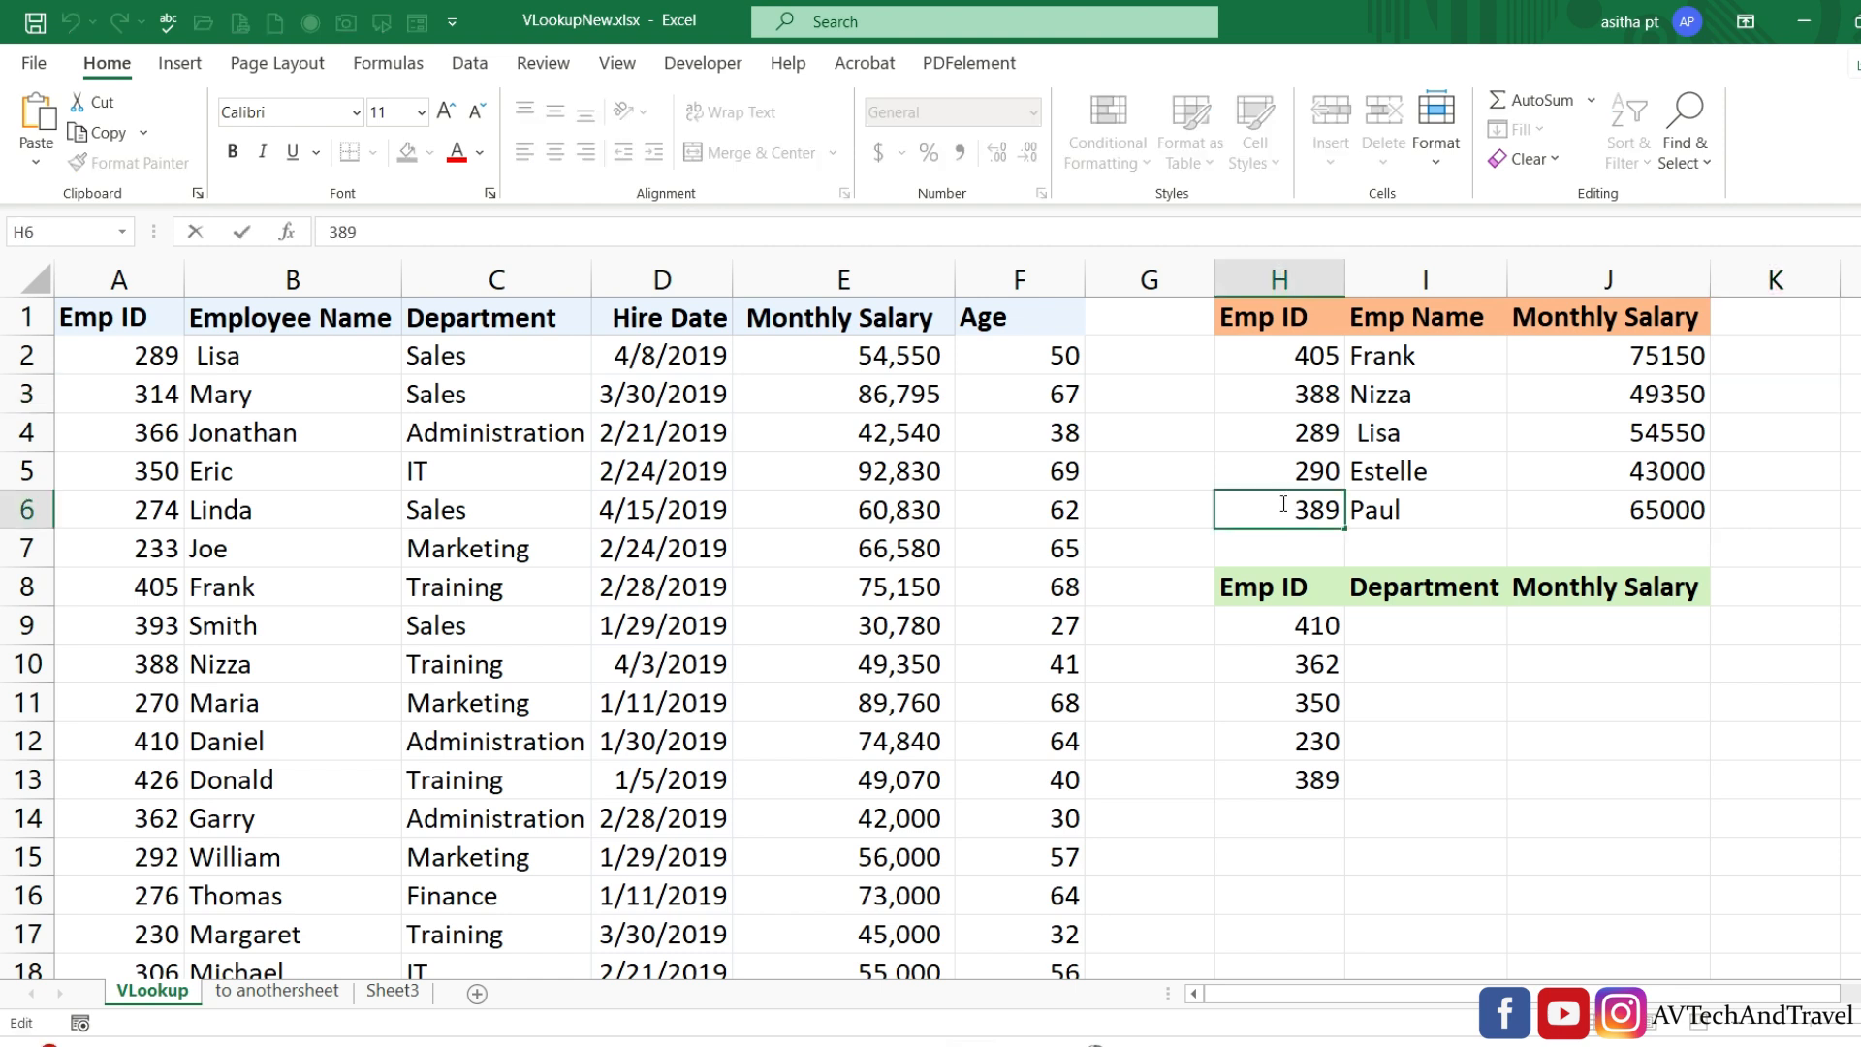
double_click(1310, 506)
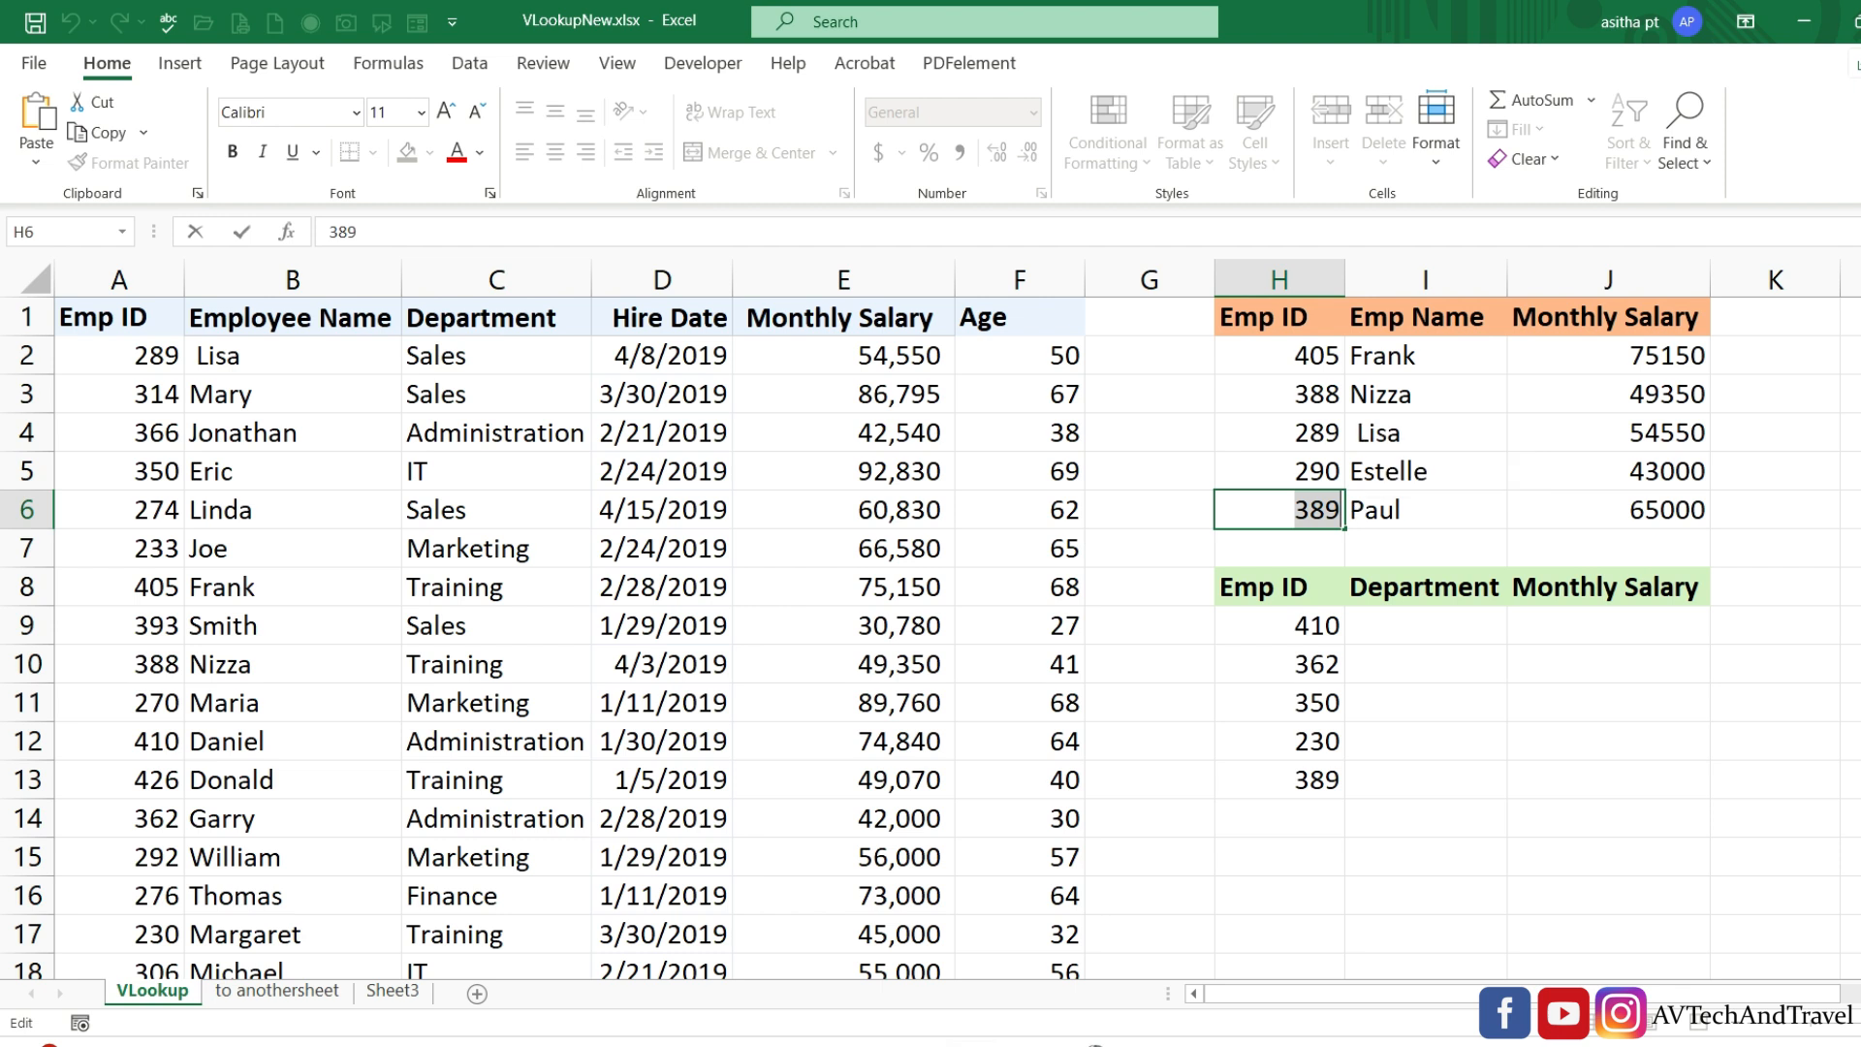
type("270")
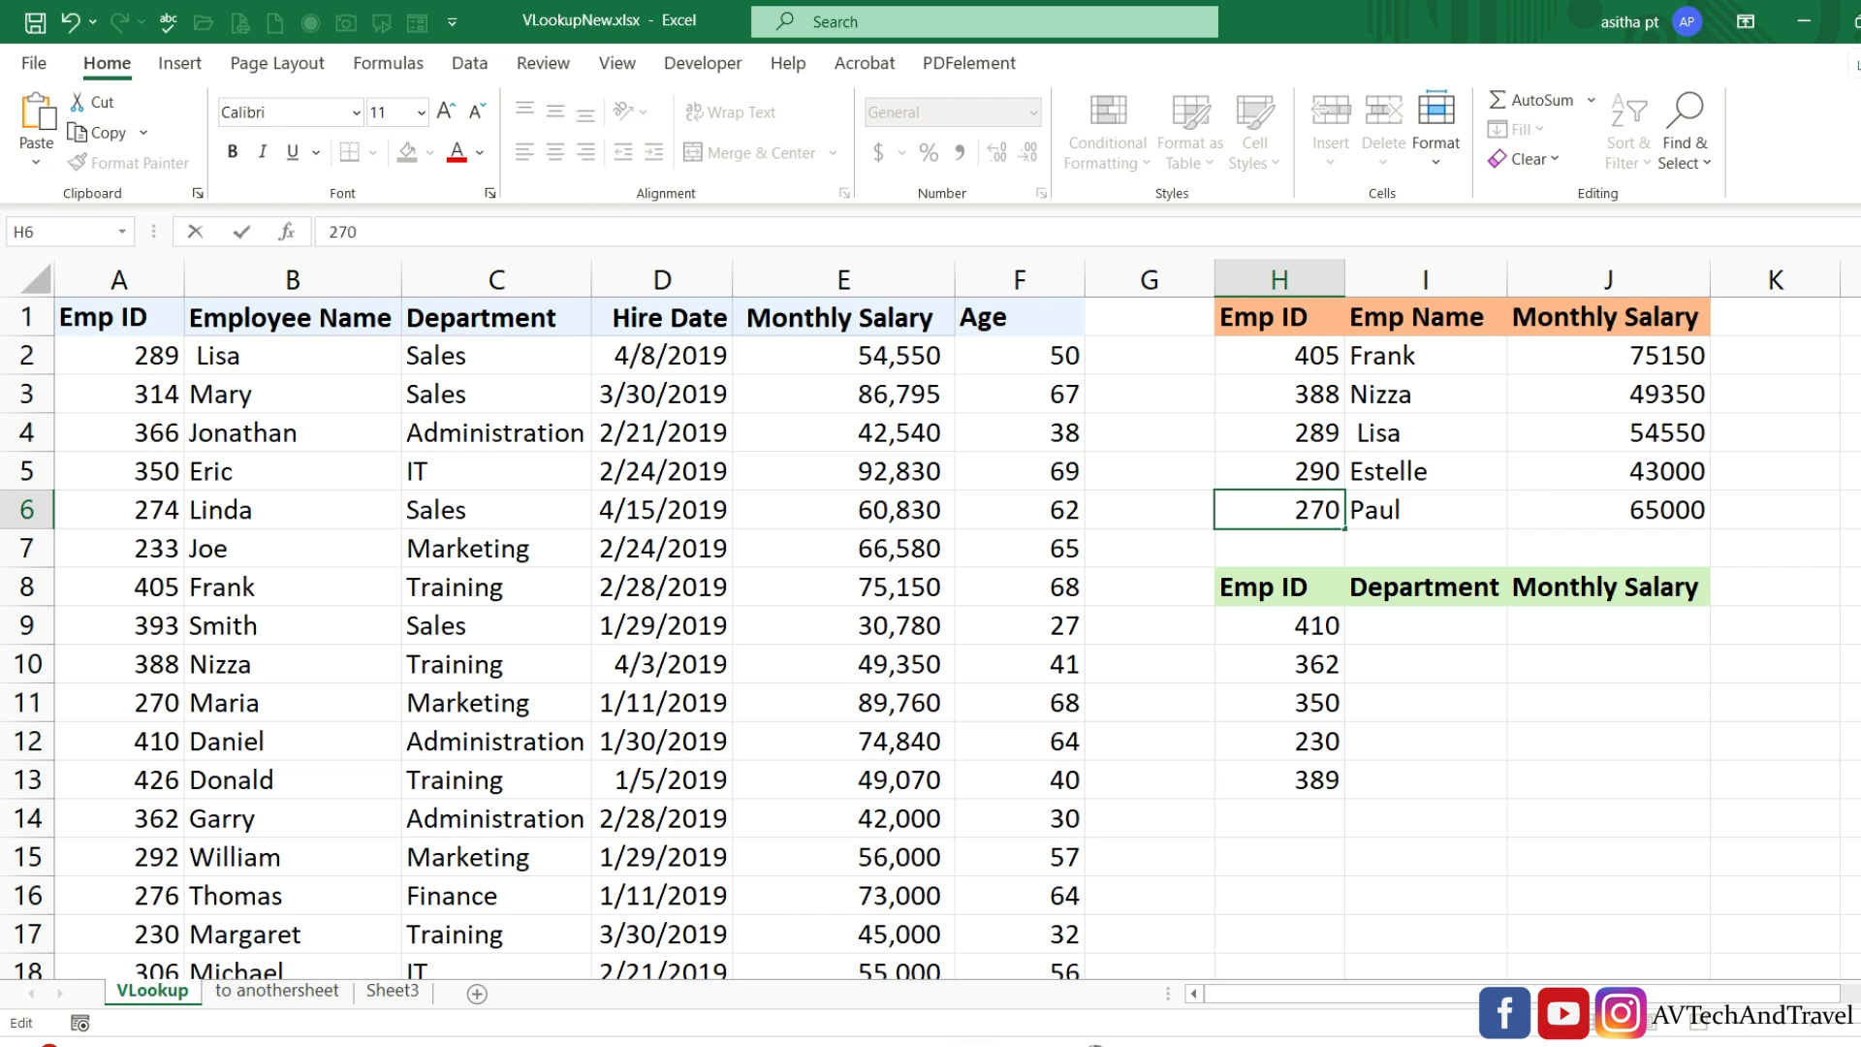
key("Return")
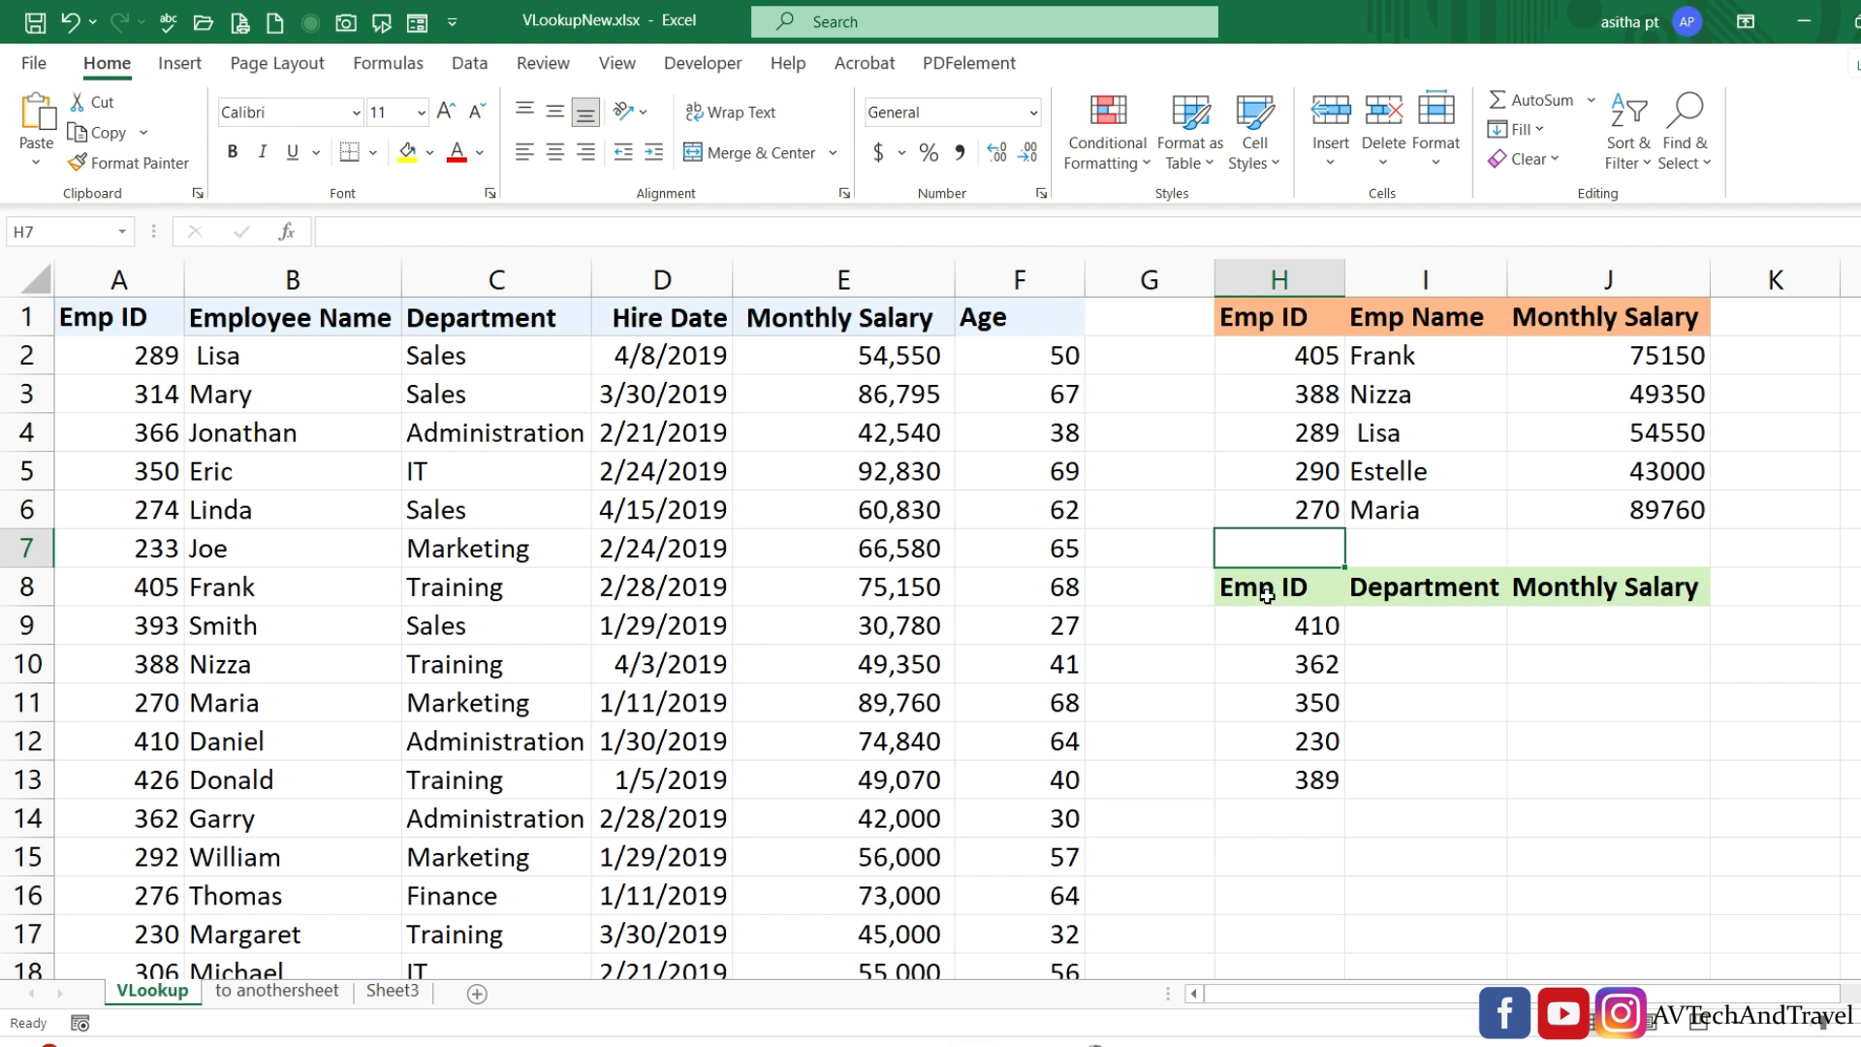
Name the employee table range A1:F23 Emp for use in the second lookup table, and check the list of defined names.
left_click_drag(1288, 583, 1590, 780)
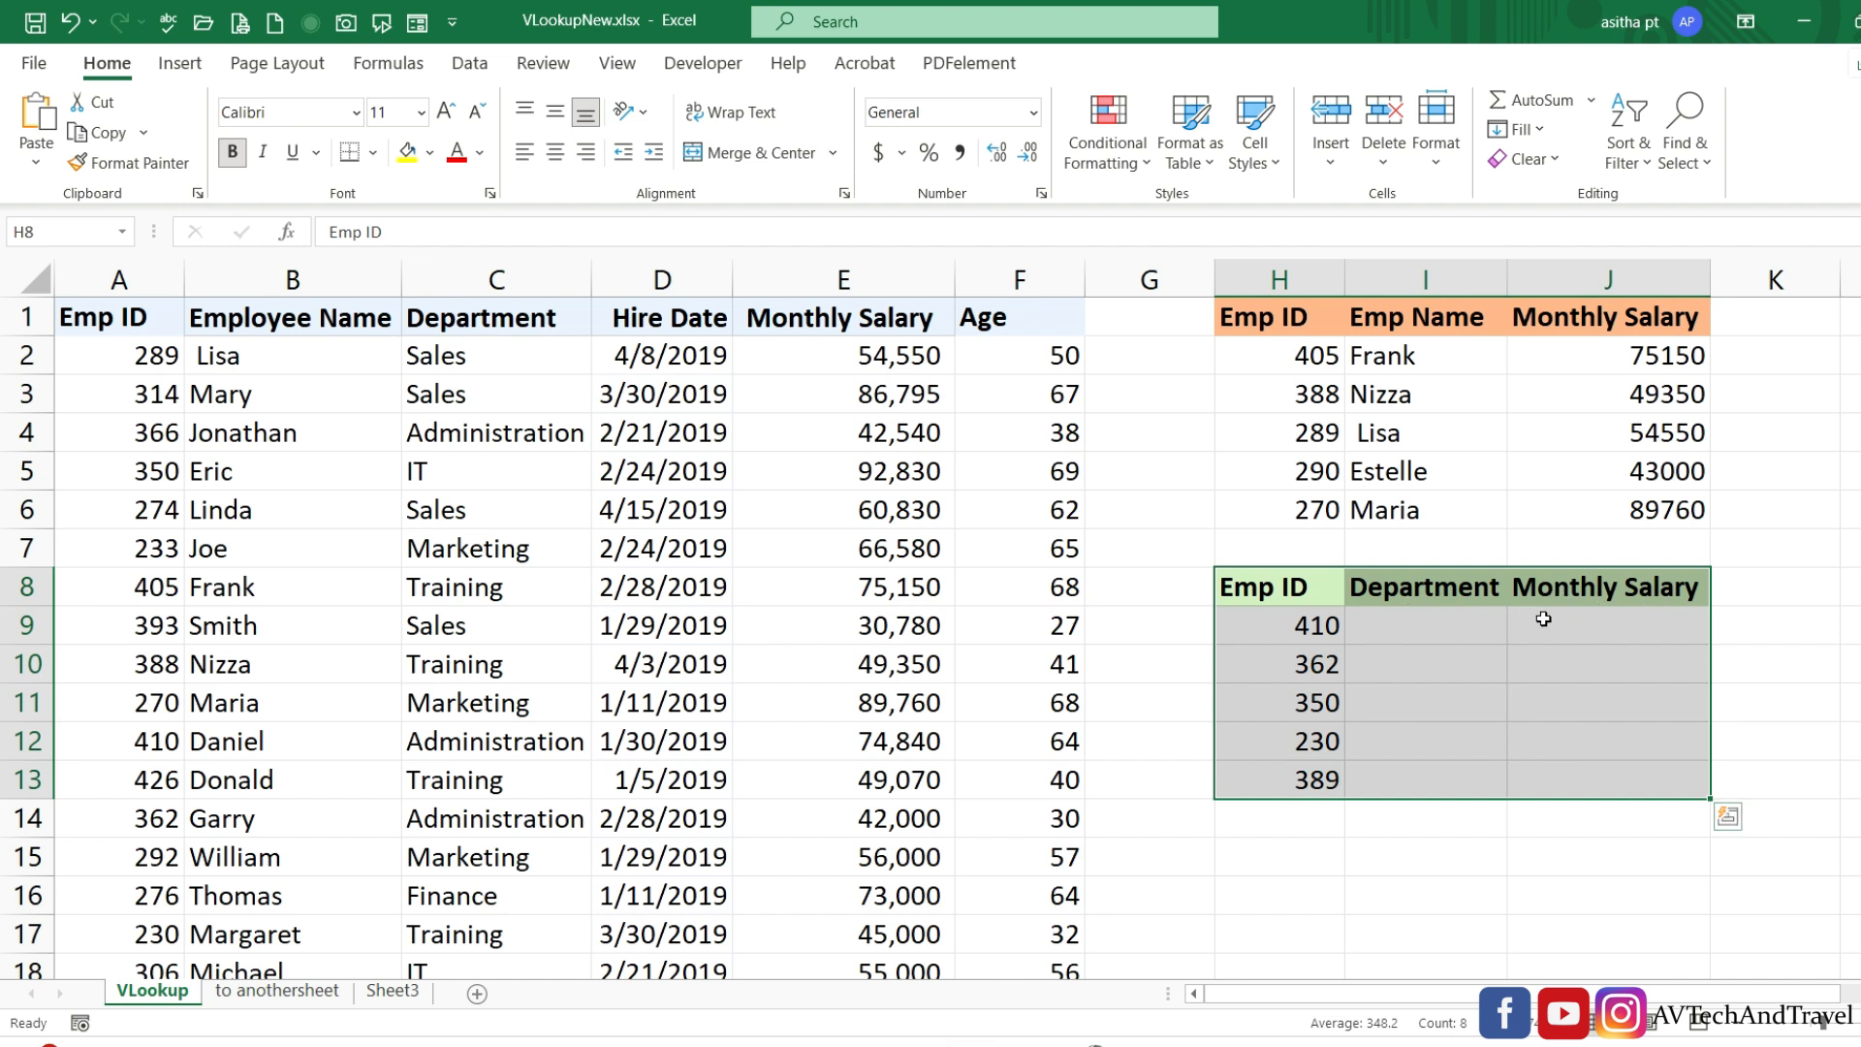
left_click(1540, 629)
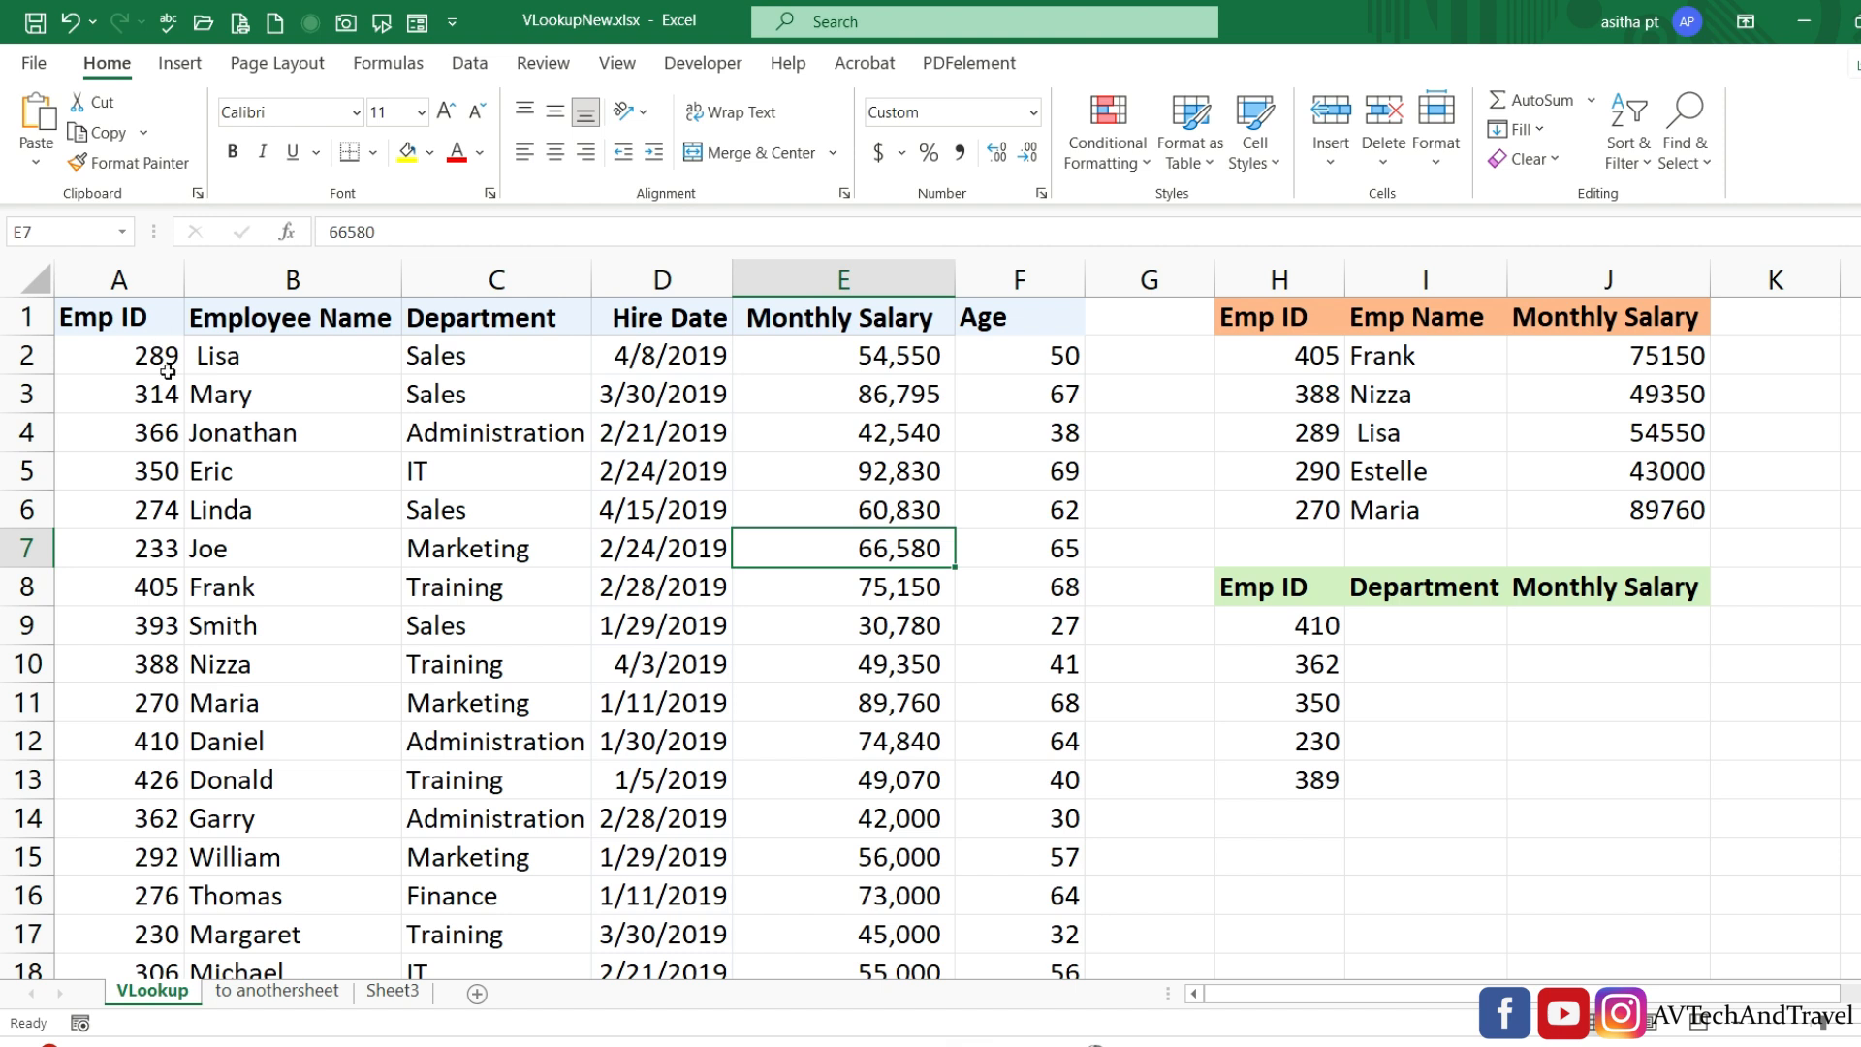
left_click_drag(105, 325, 1028, 897)
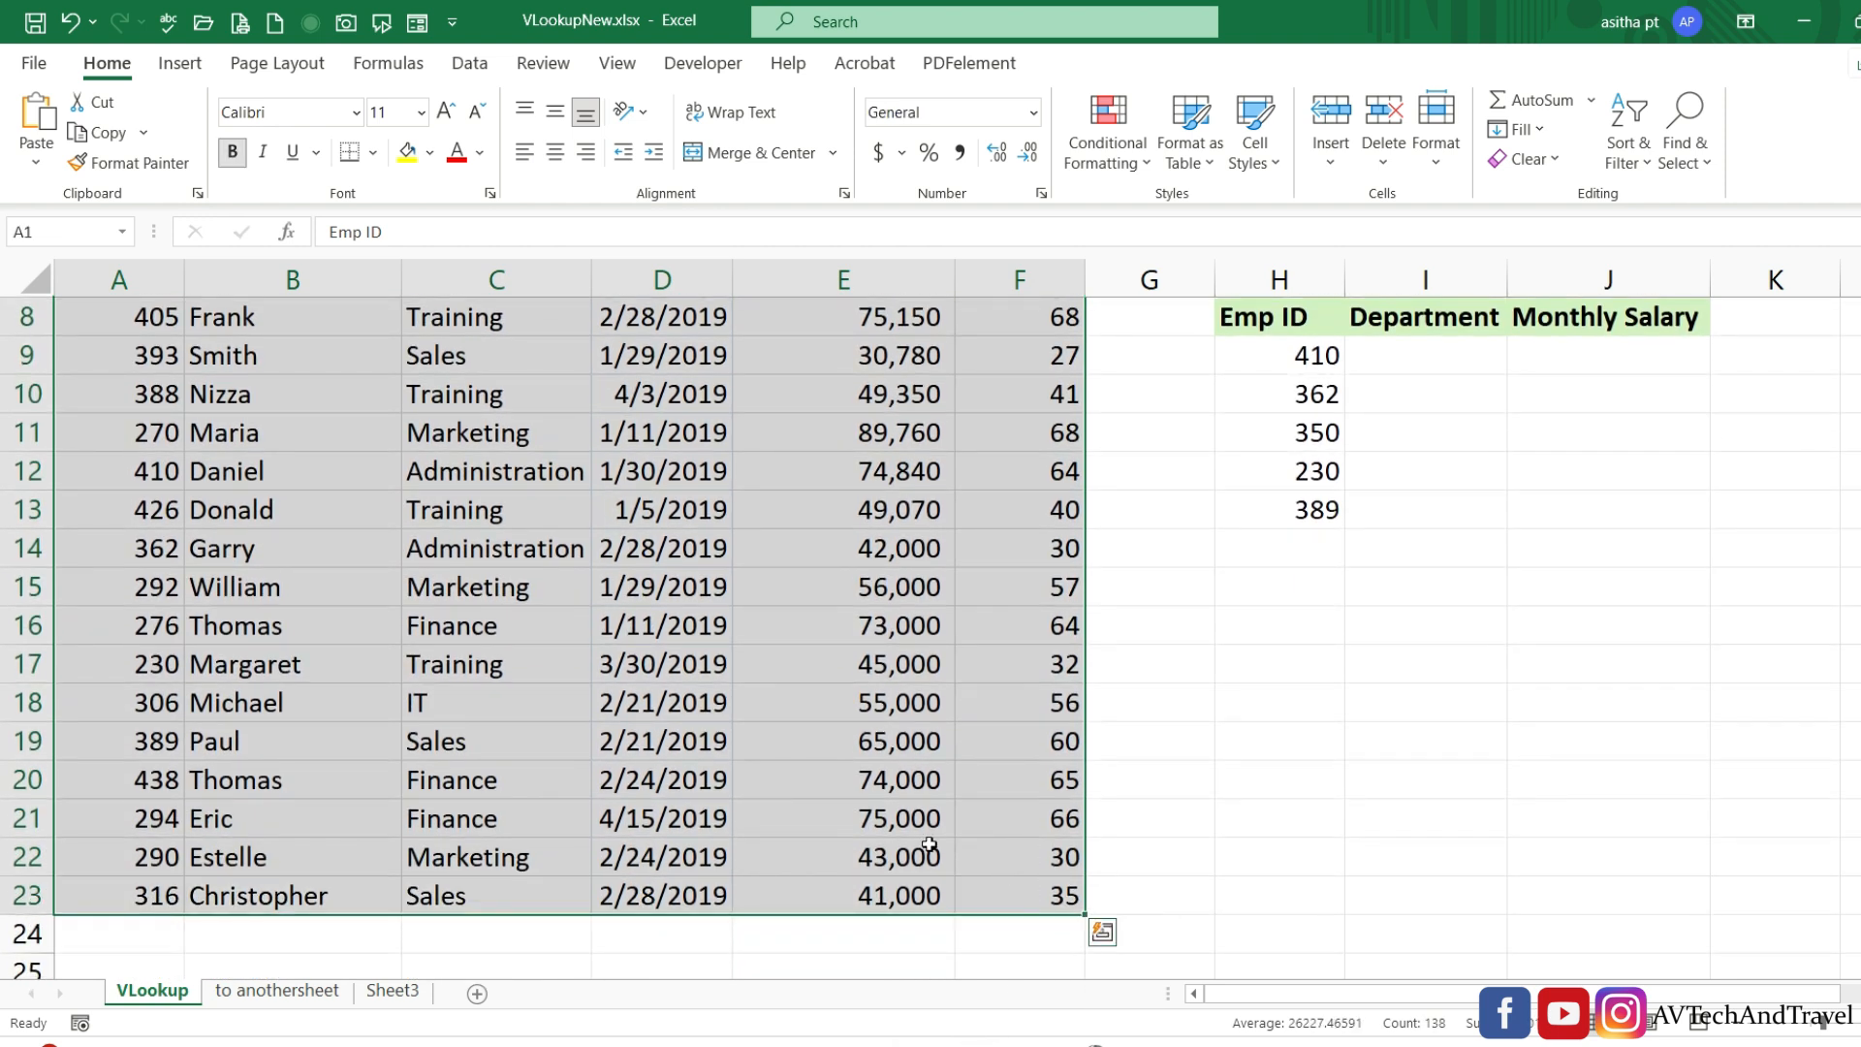
left_click(120, 232)
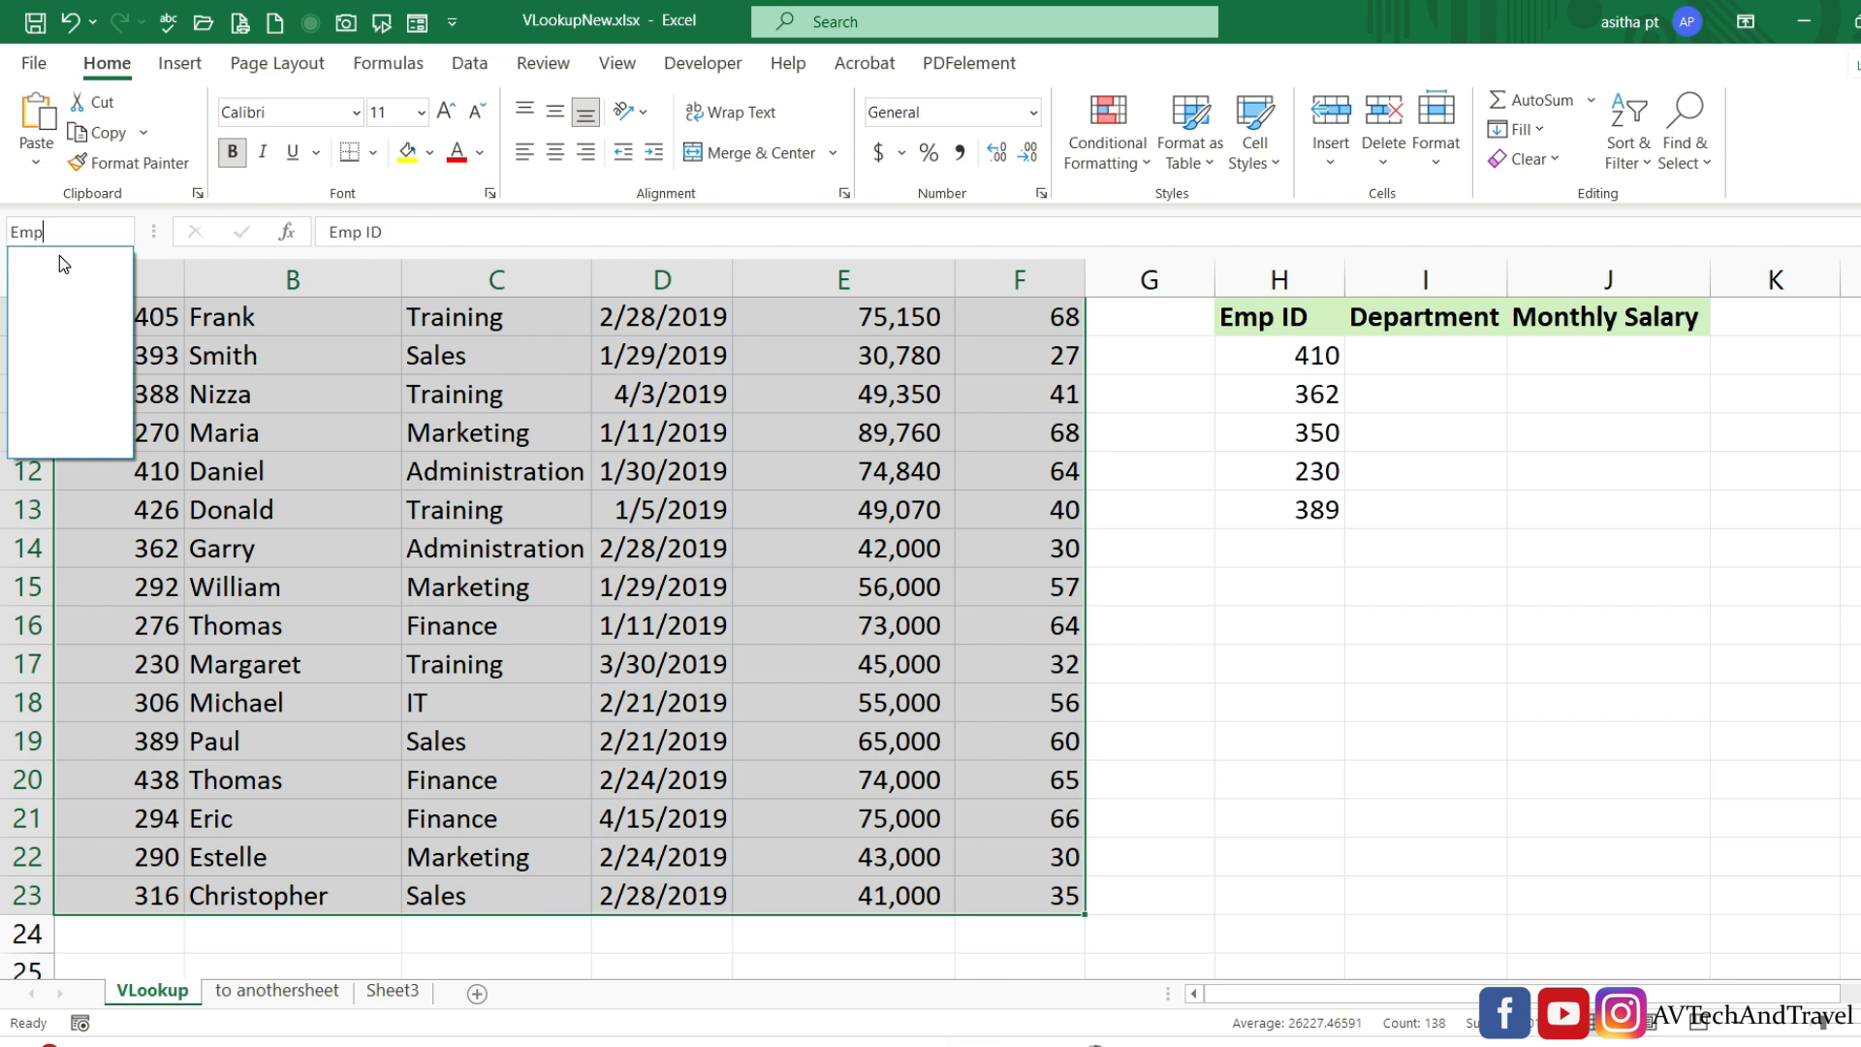
key("Return")
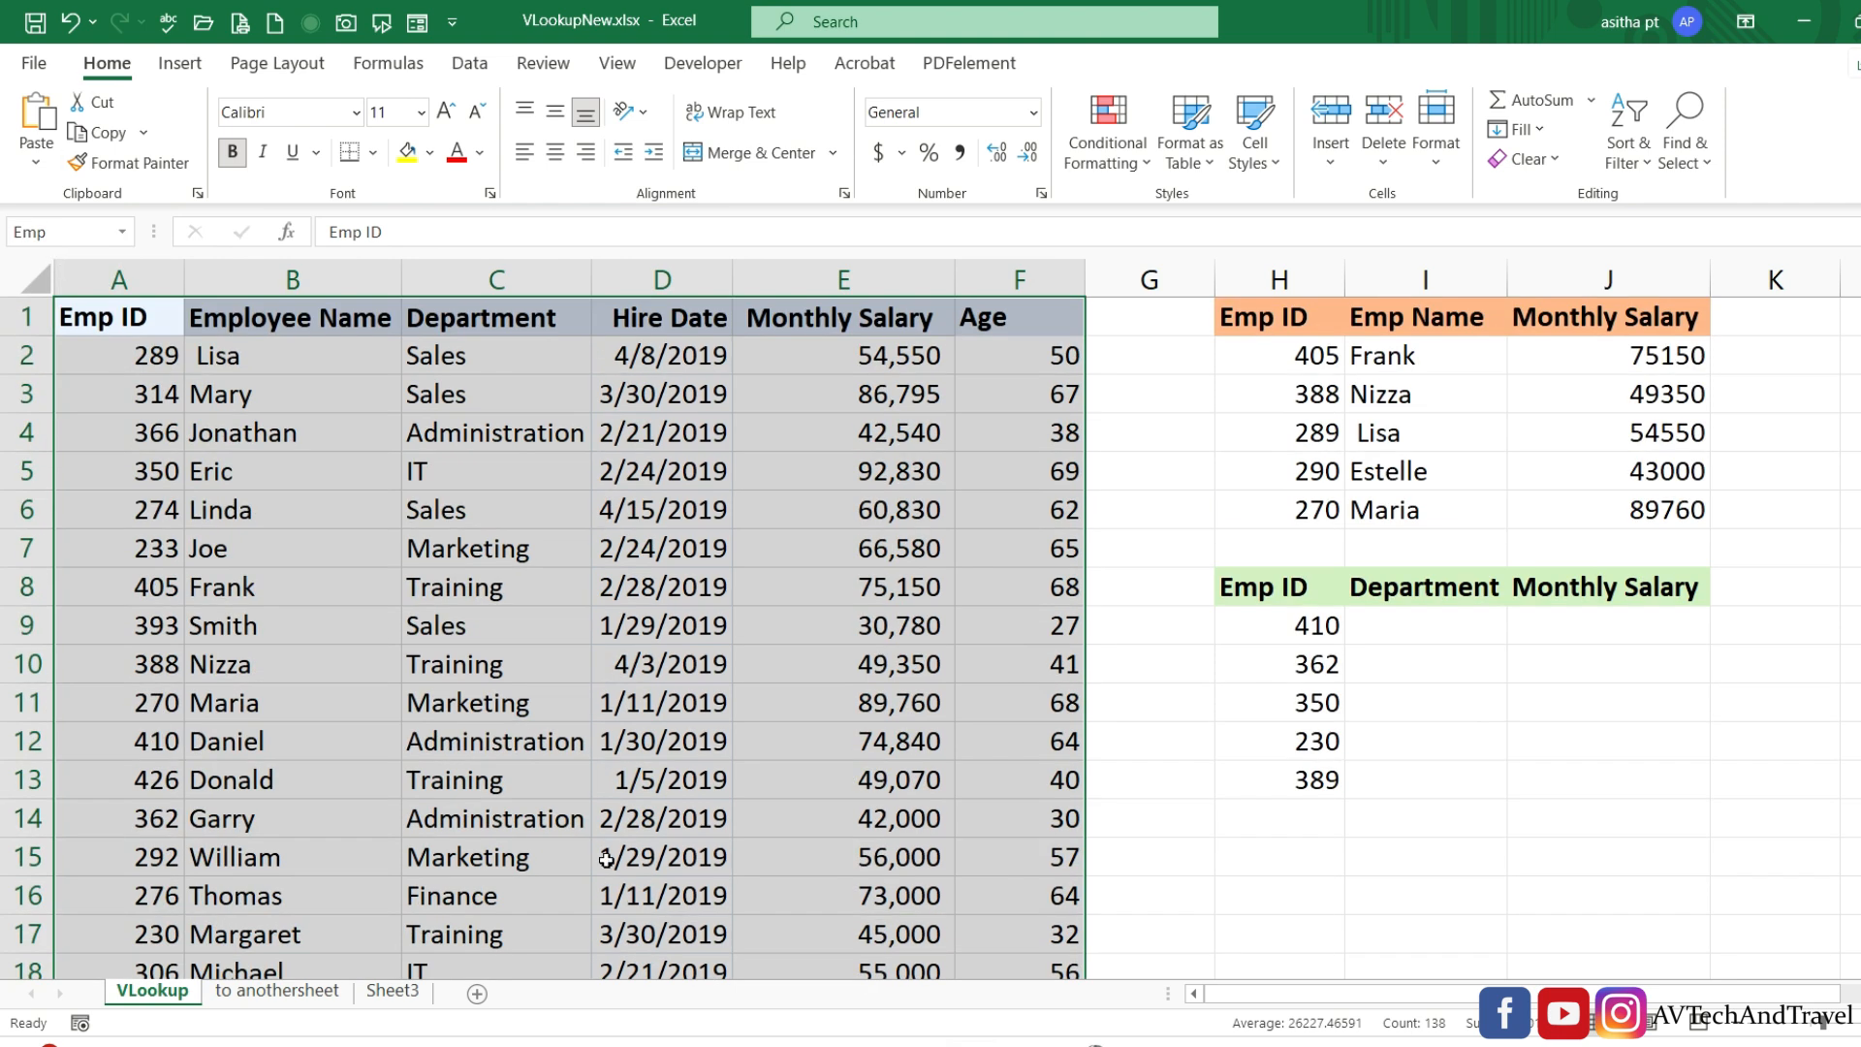
left_click(606, 860)
left_click(124, 235)
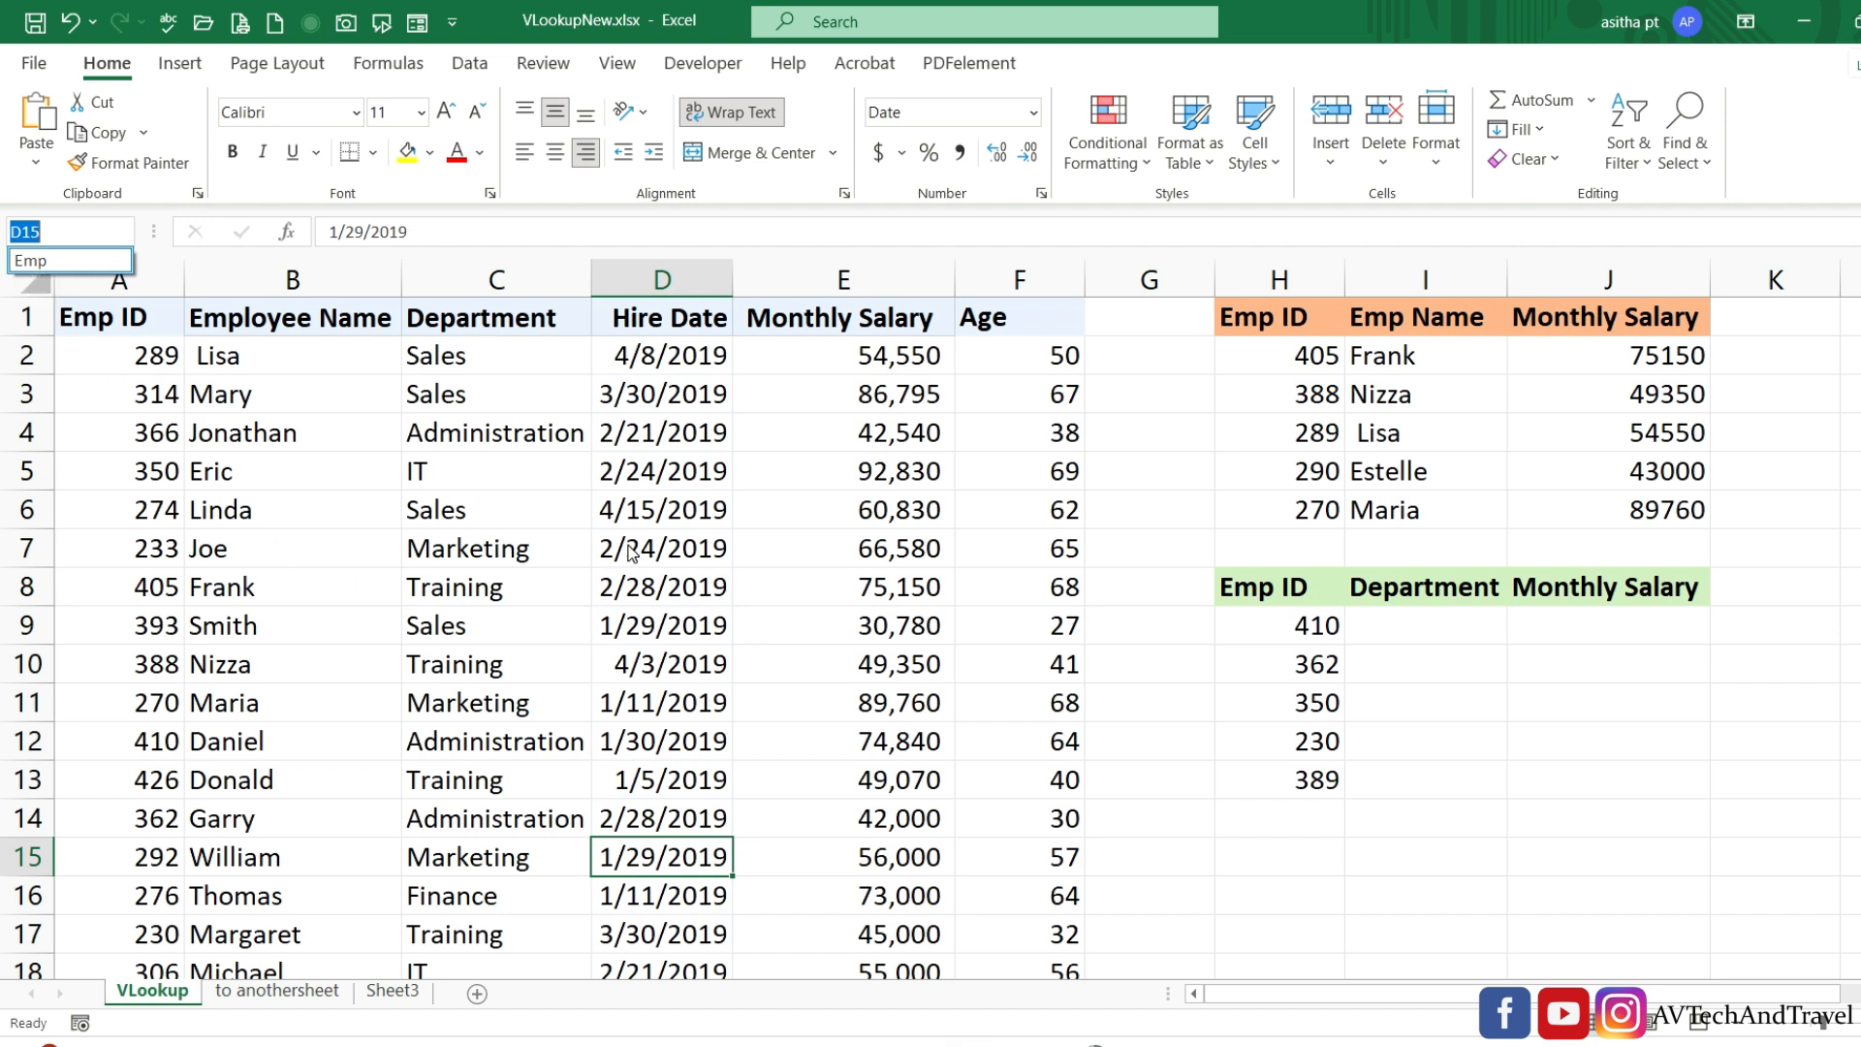
left_click(709, 559)
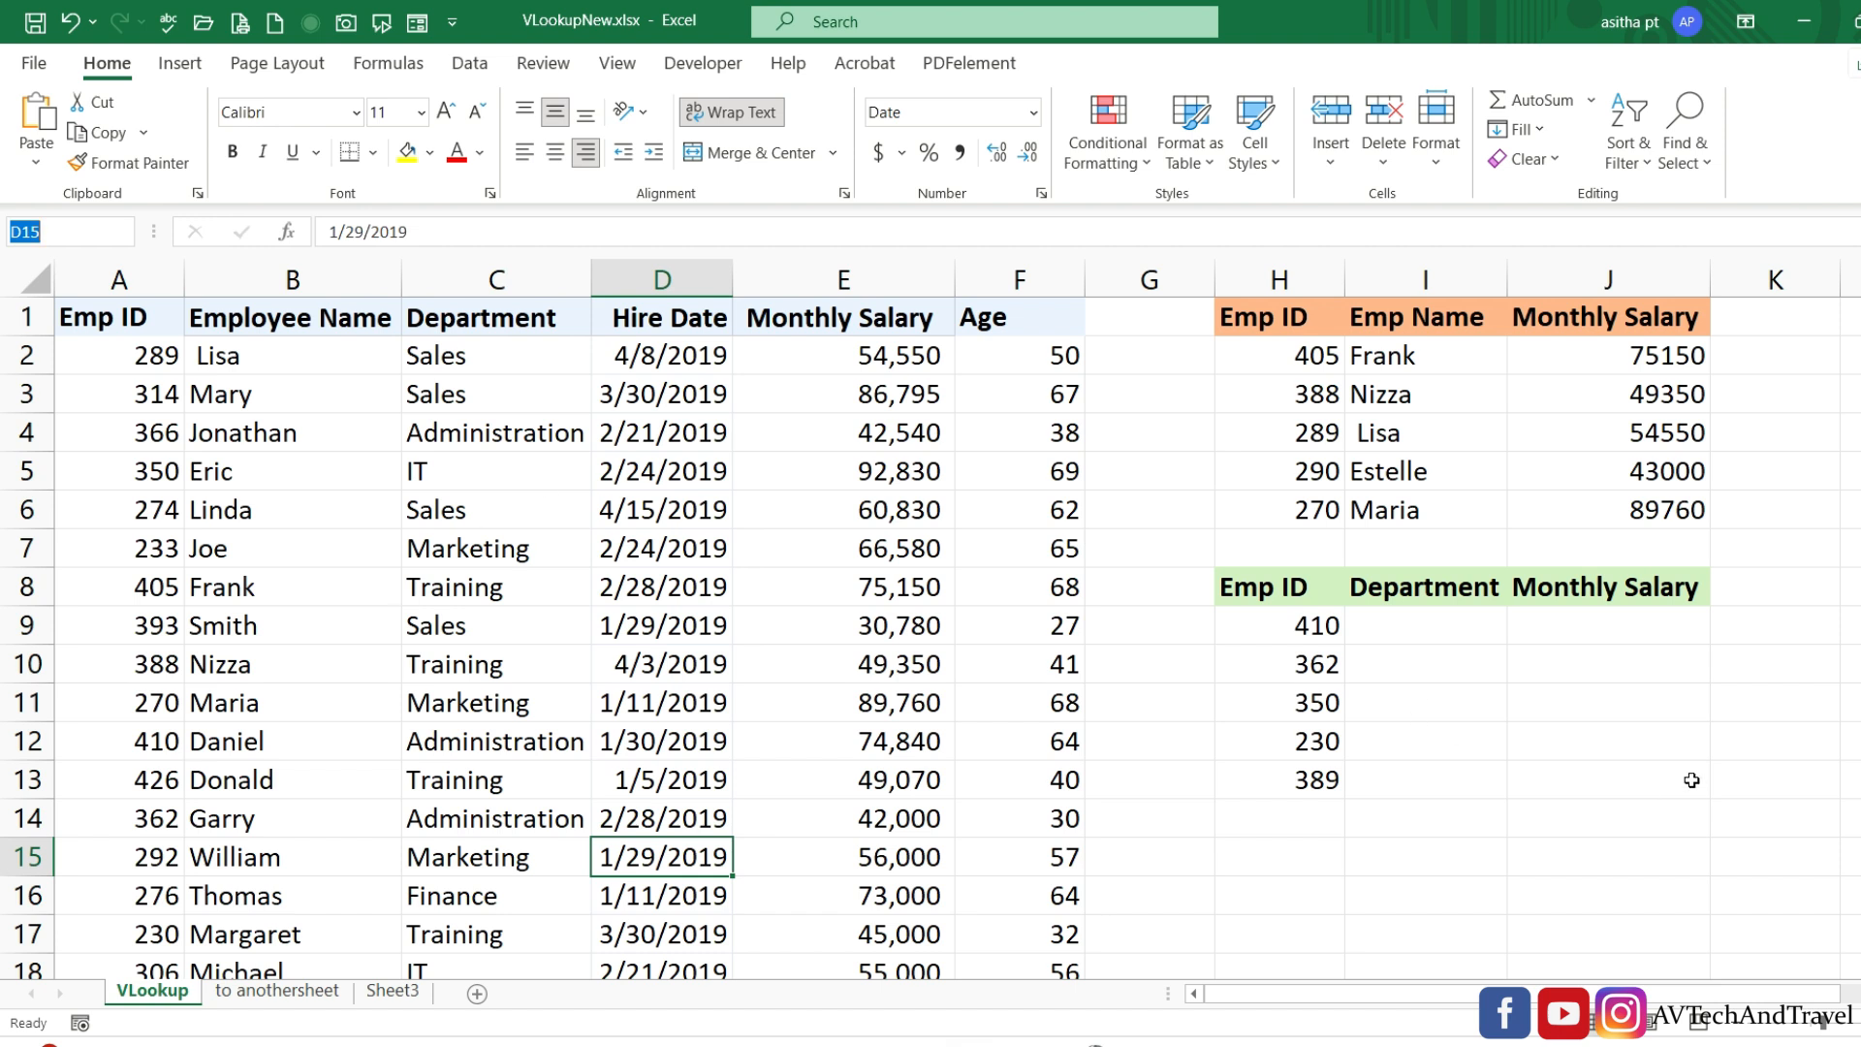
Start a VLOOKUP in I9 with H9 as the lookup value and the named range emp as the table array.
left_click(1408, 632)
type("=vl")
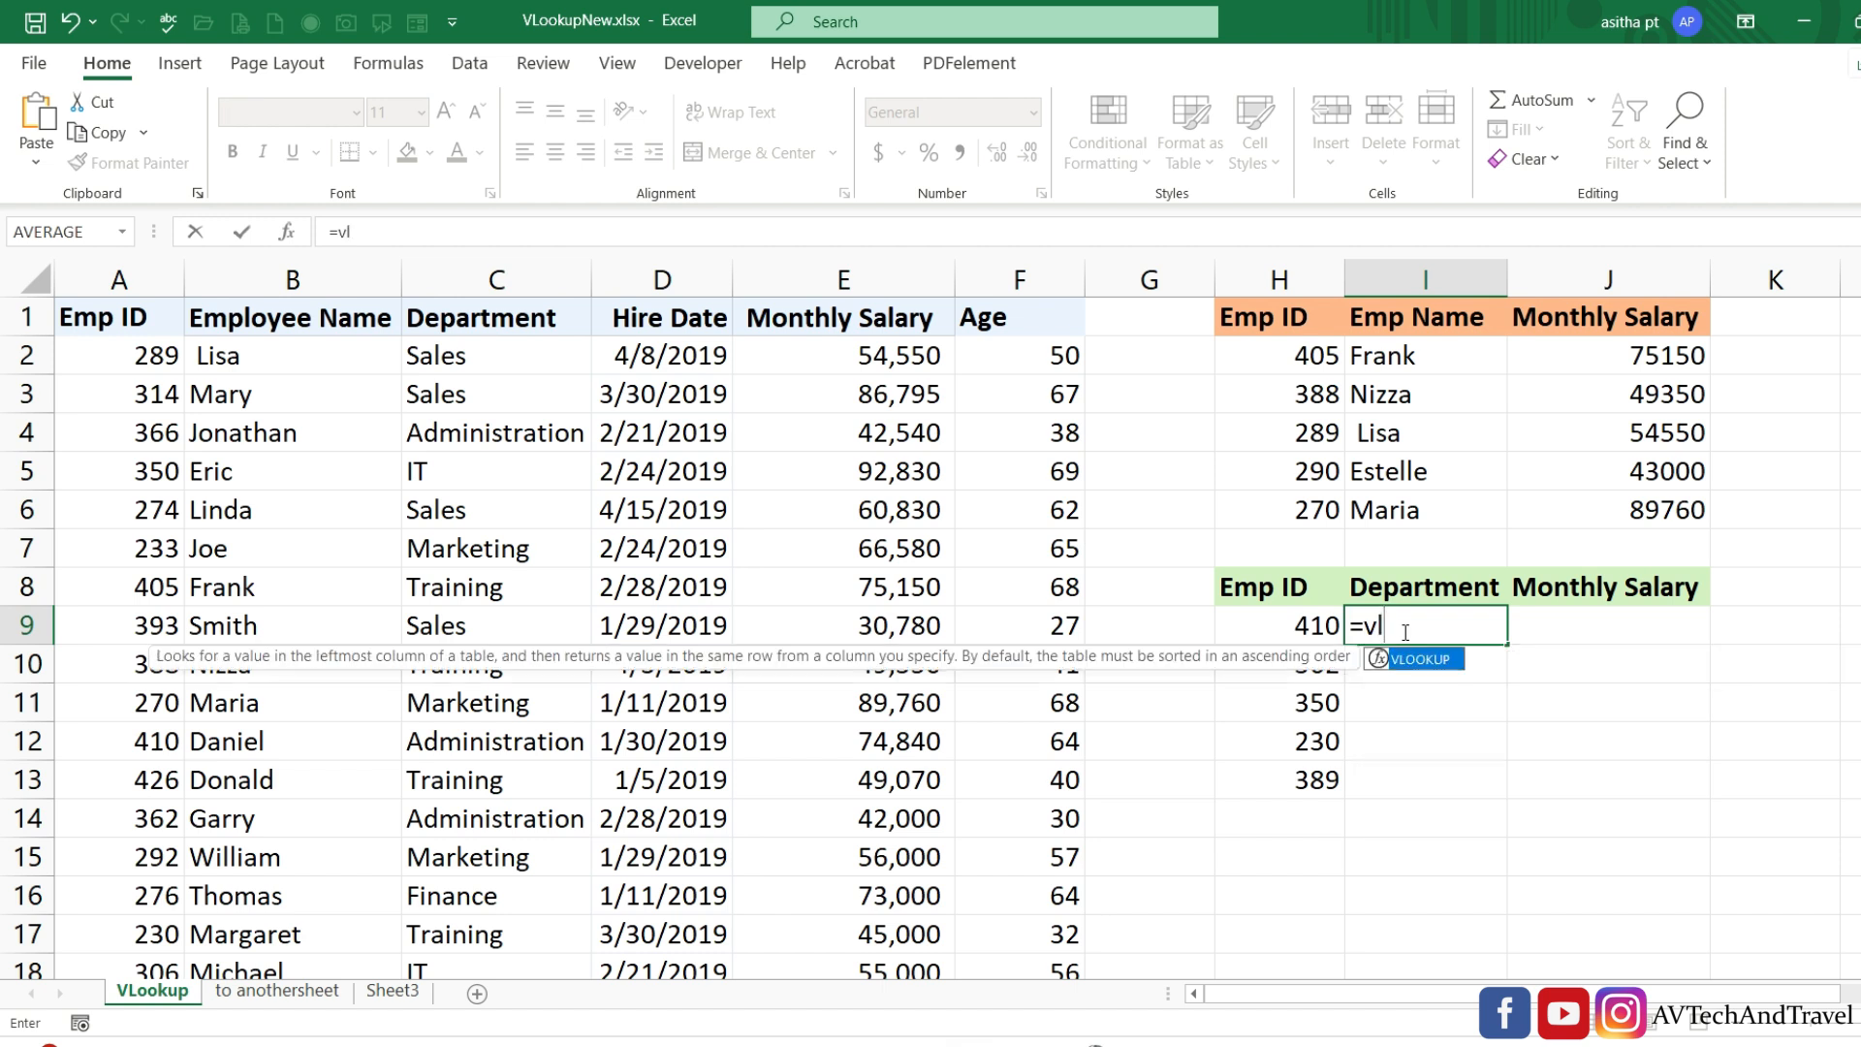
key("Tab")
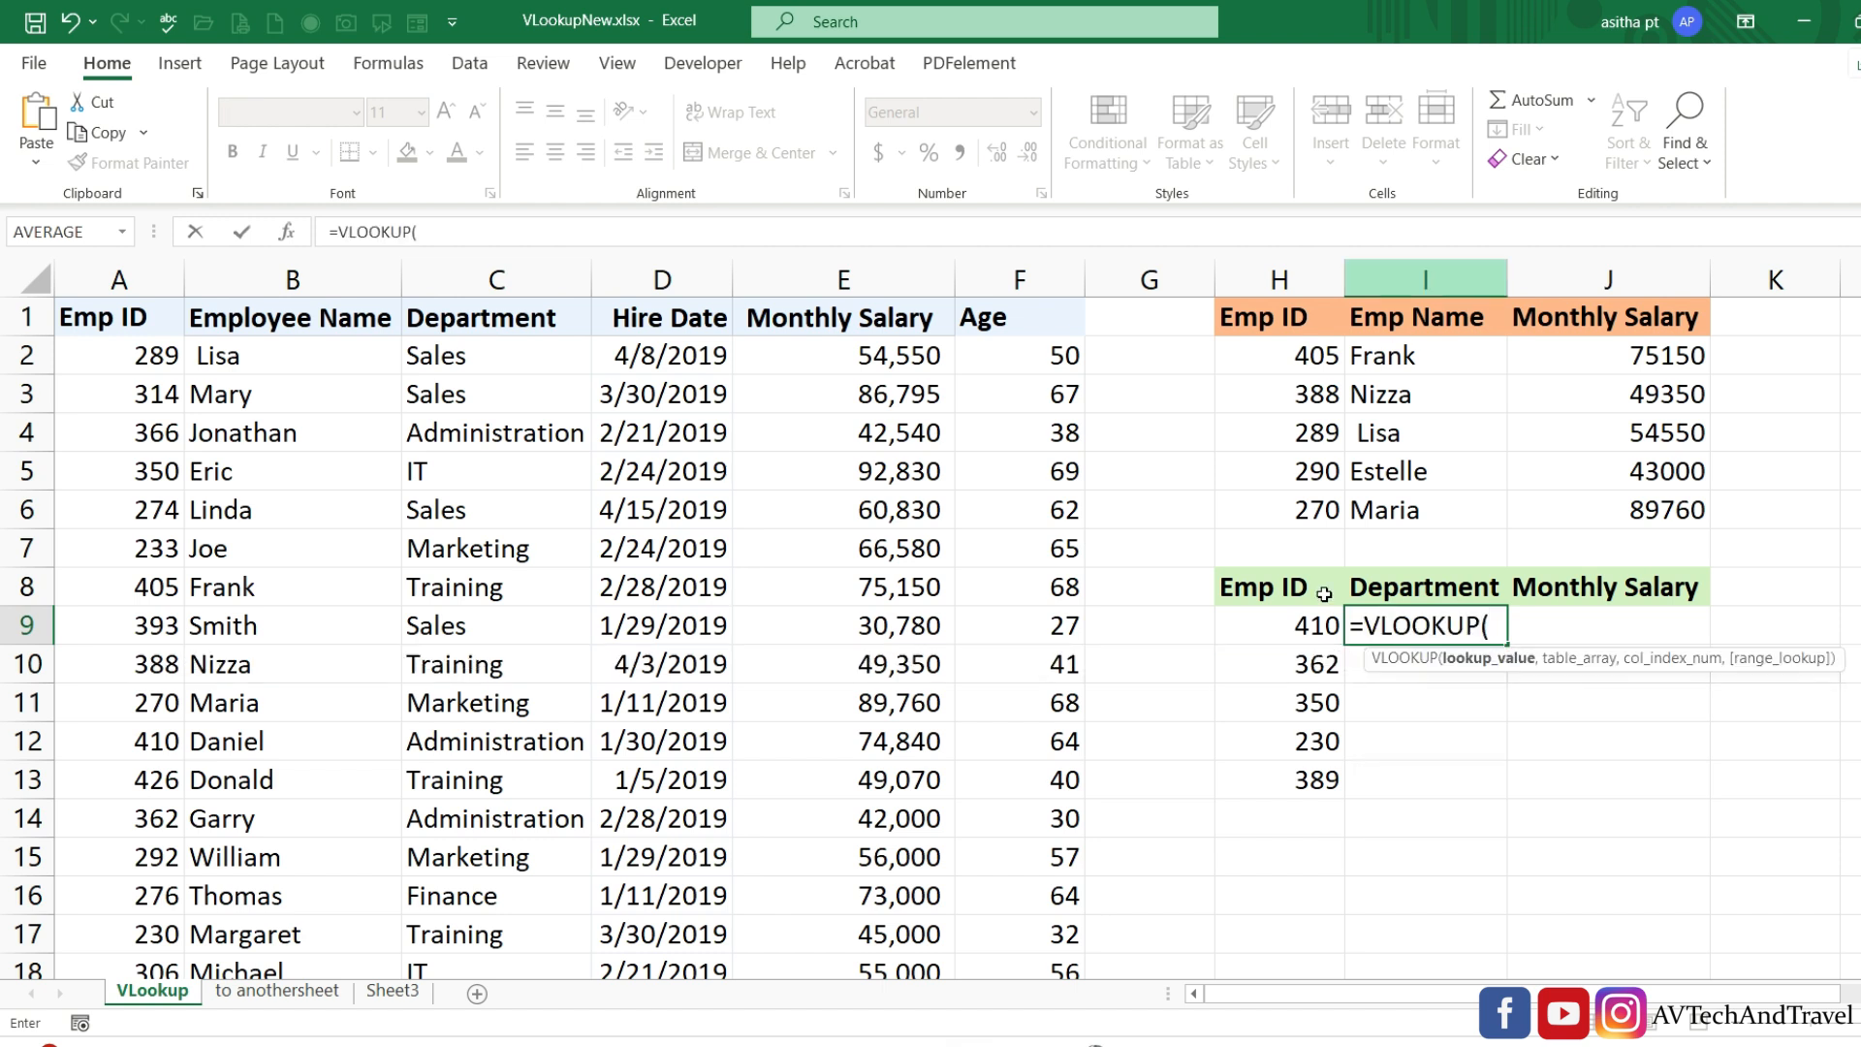
left_click(1299, 636)
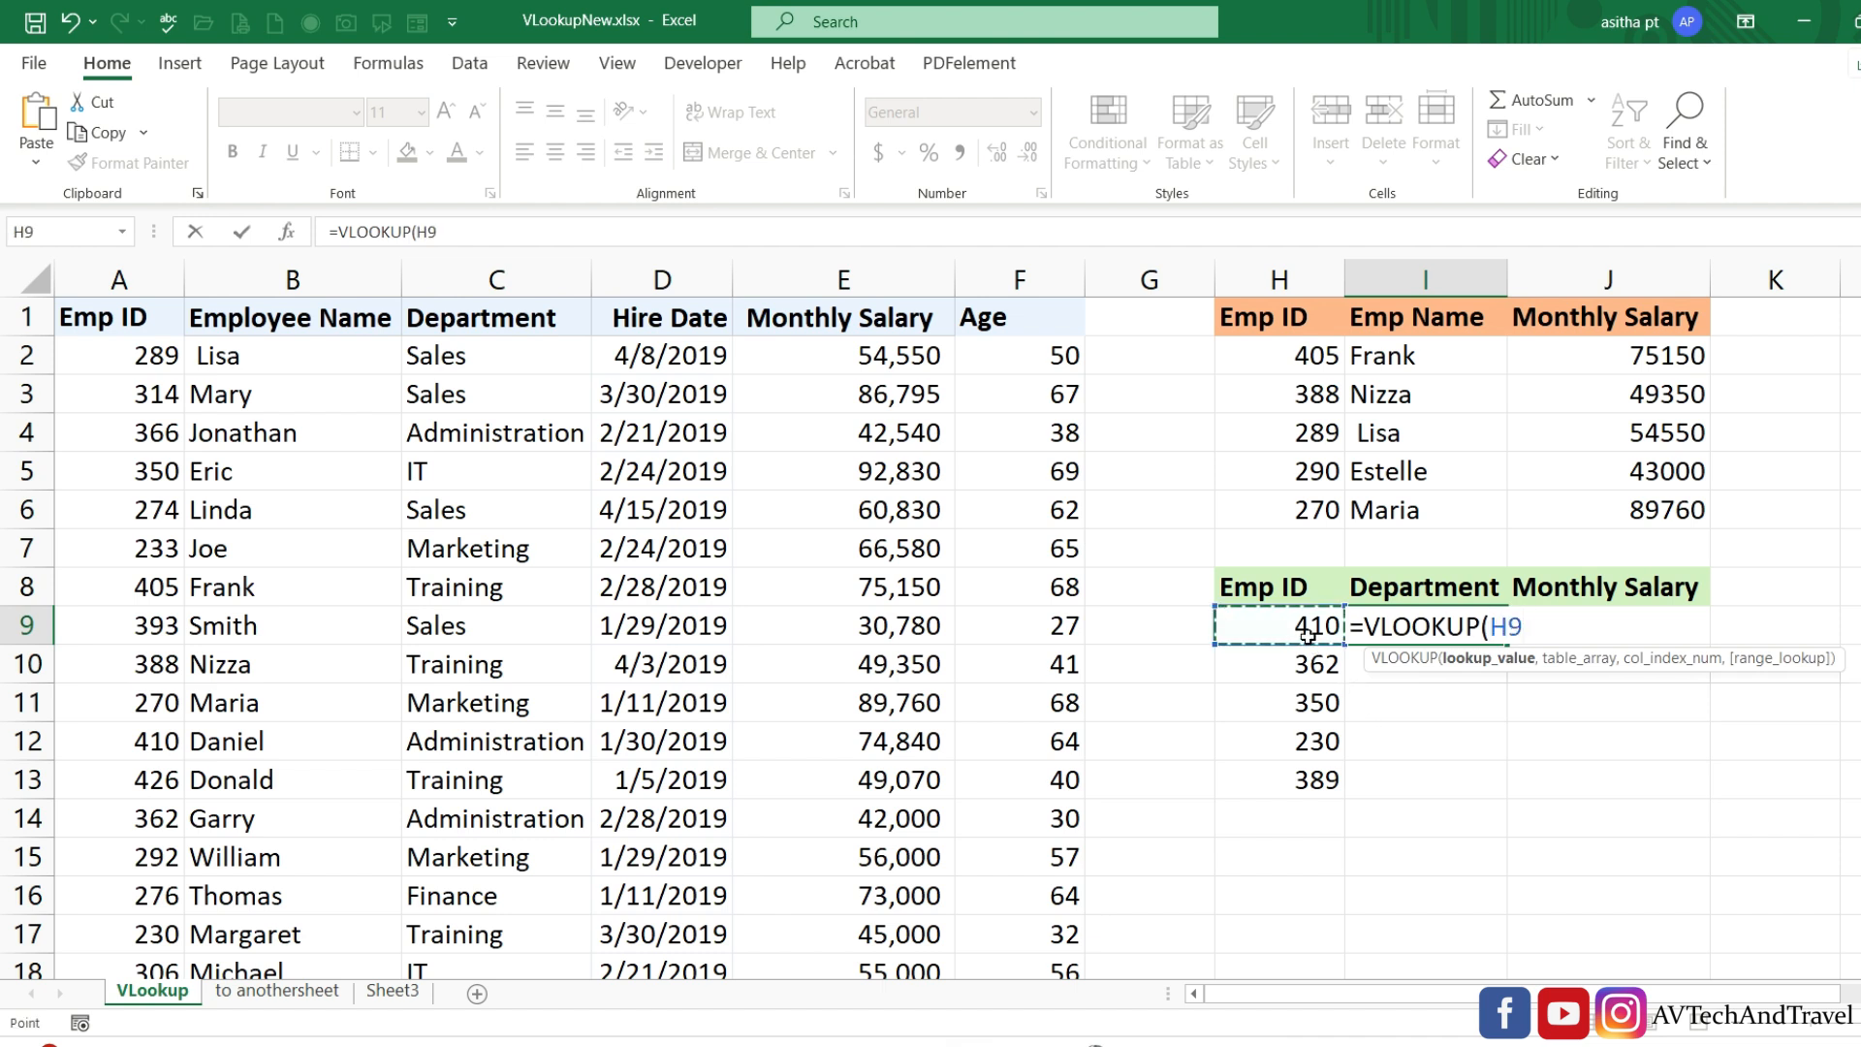
type(",")
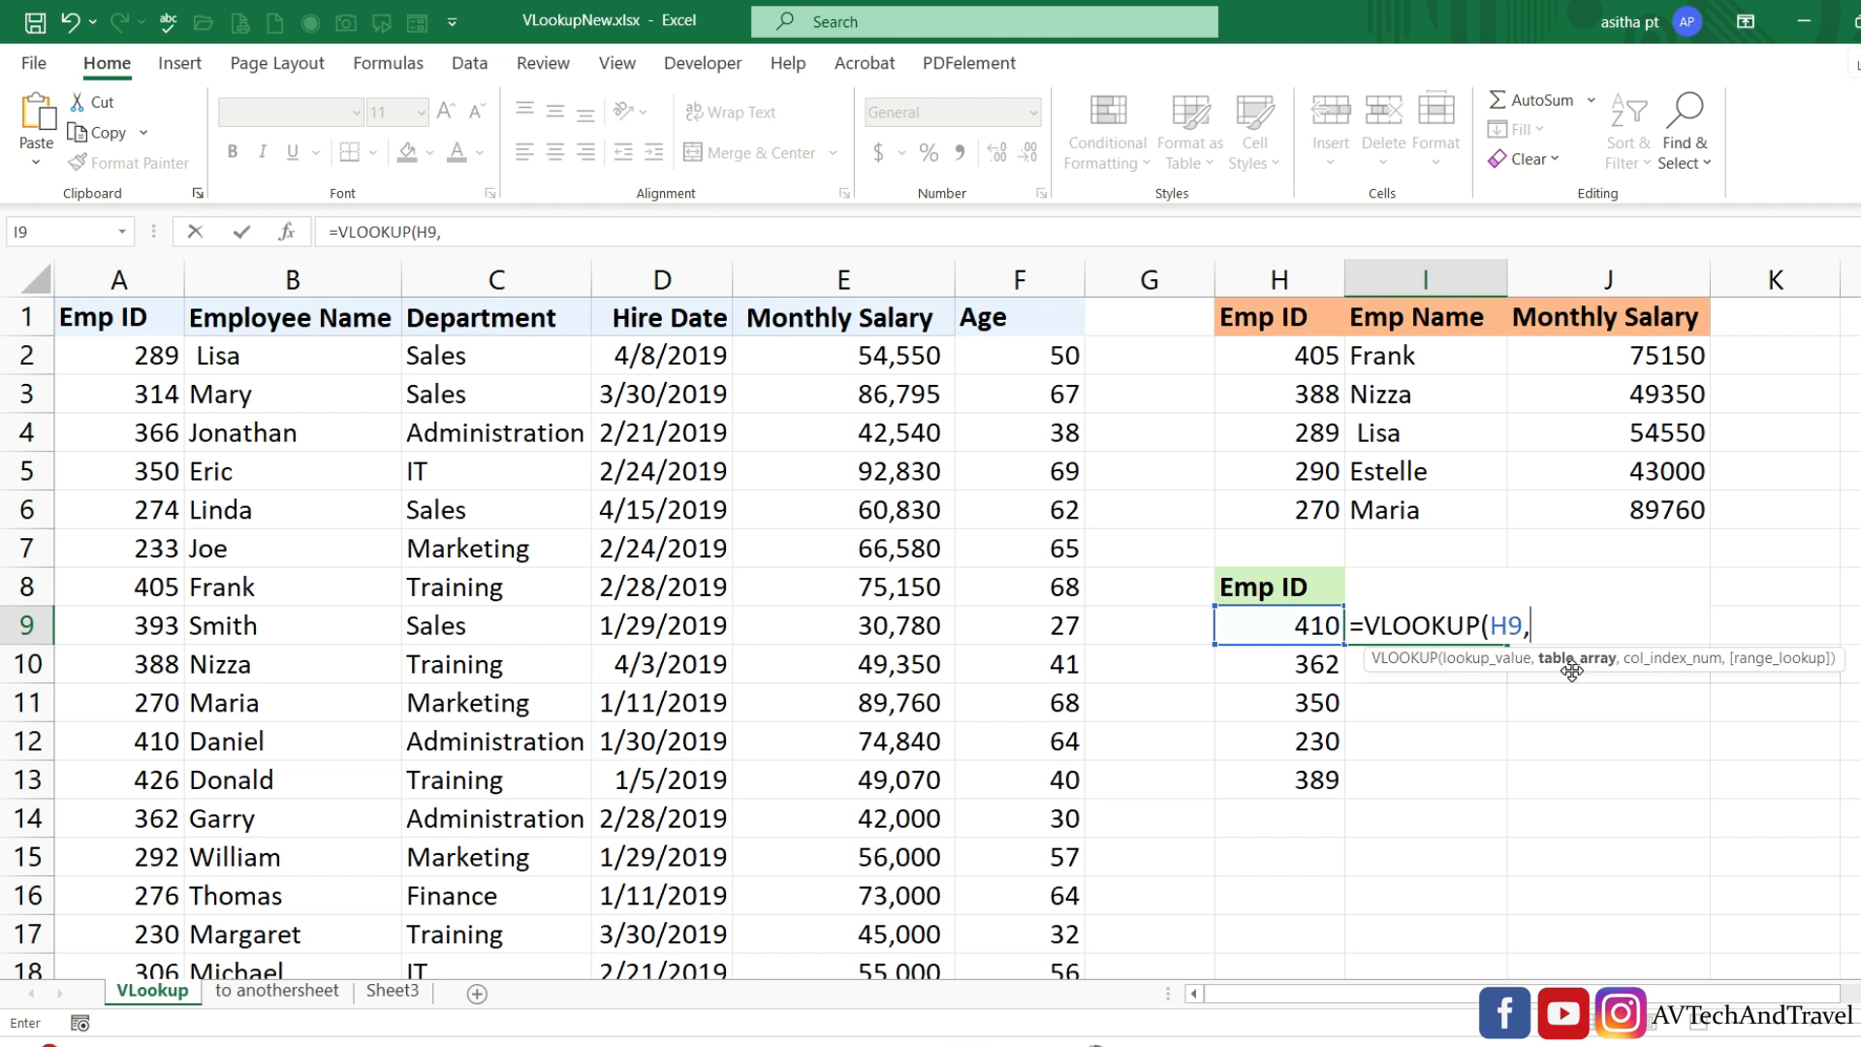
type("emp")
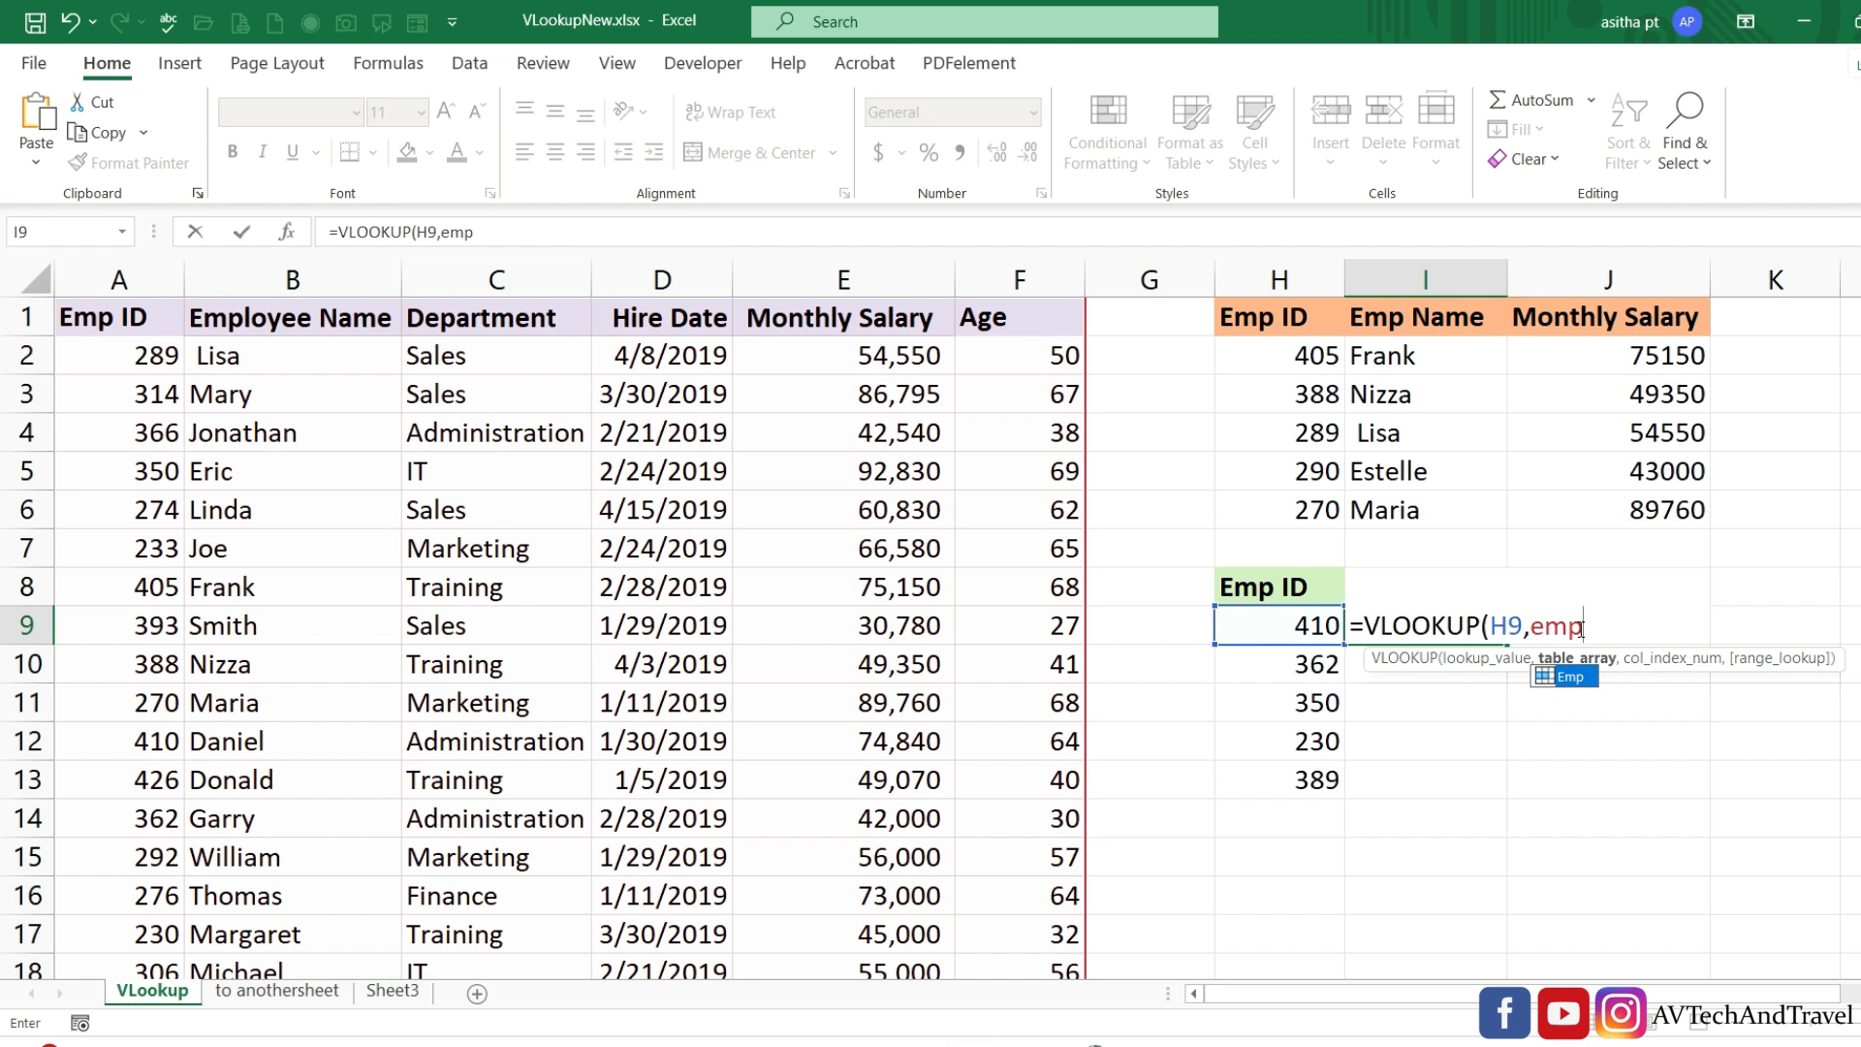
Complete the I9 VLOOKUP with column index 3 for the department and an exact match.
type(",3")
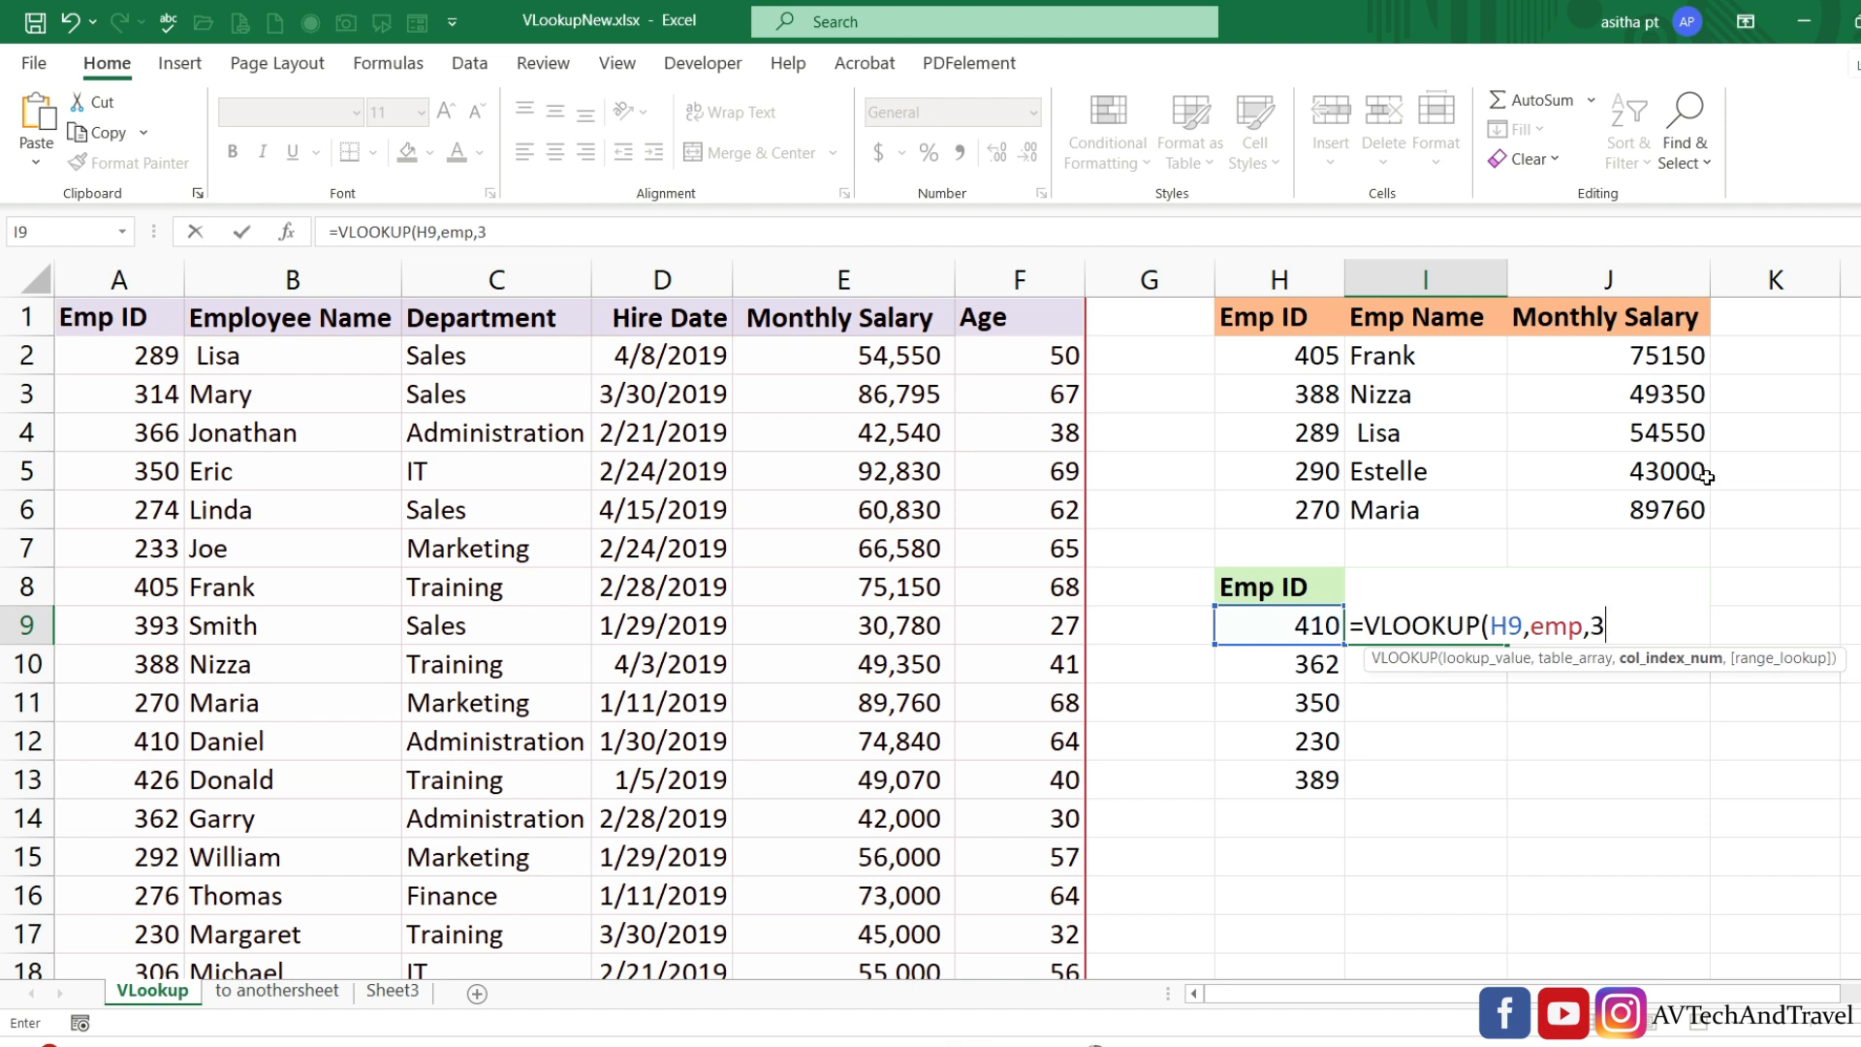
type(",")
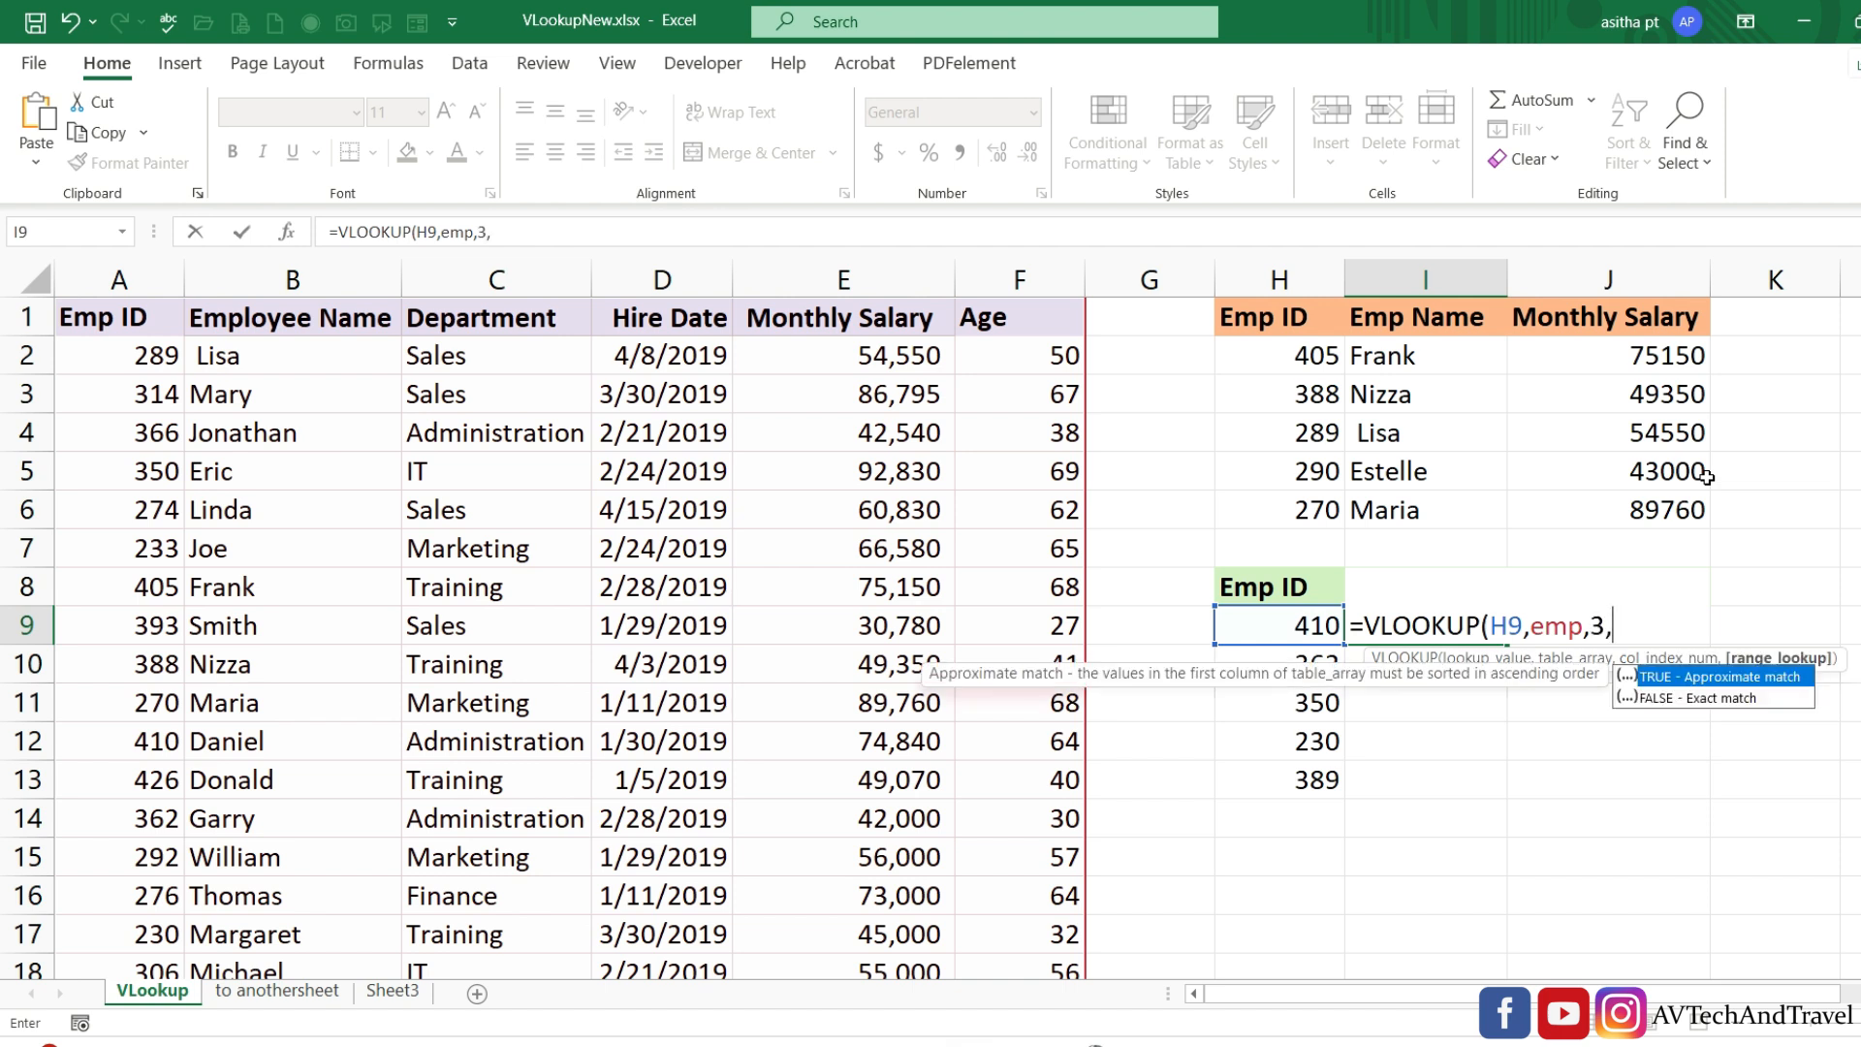
key("Down")
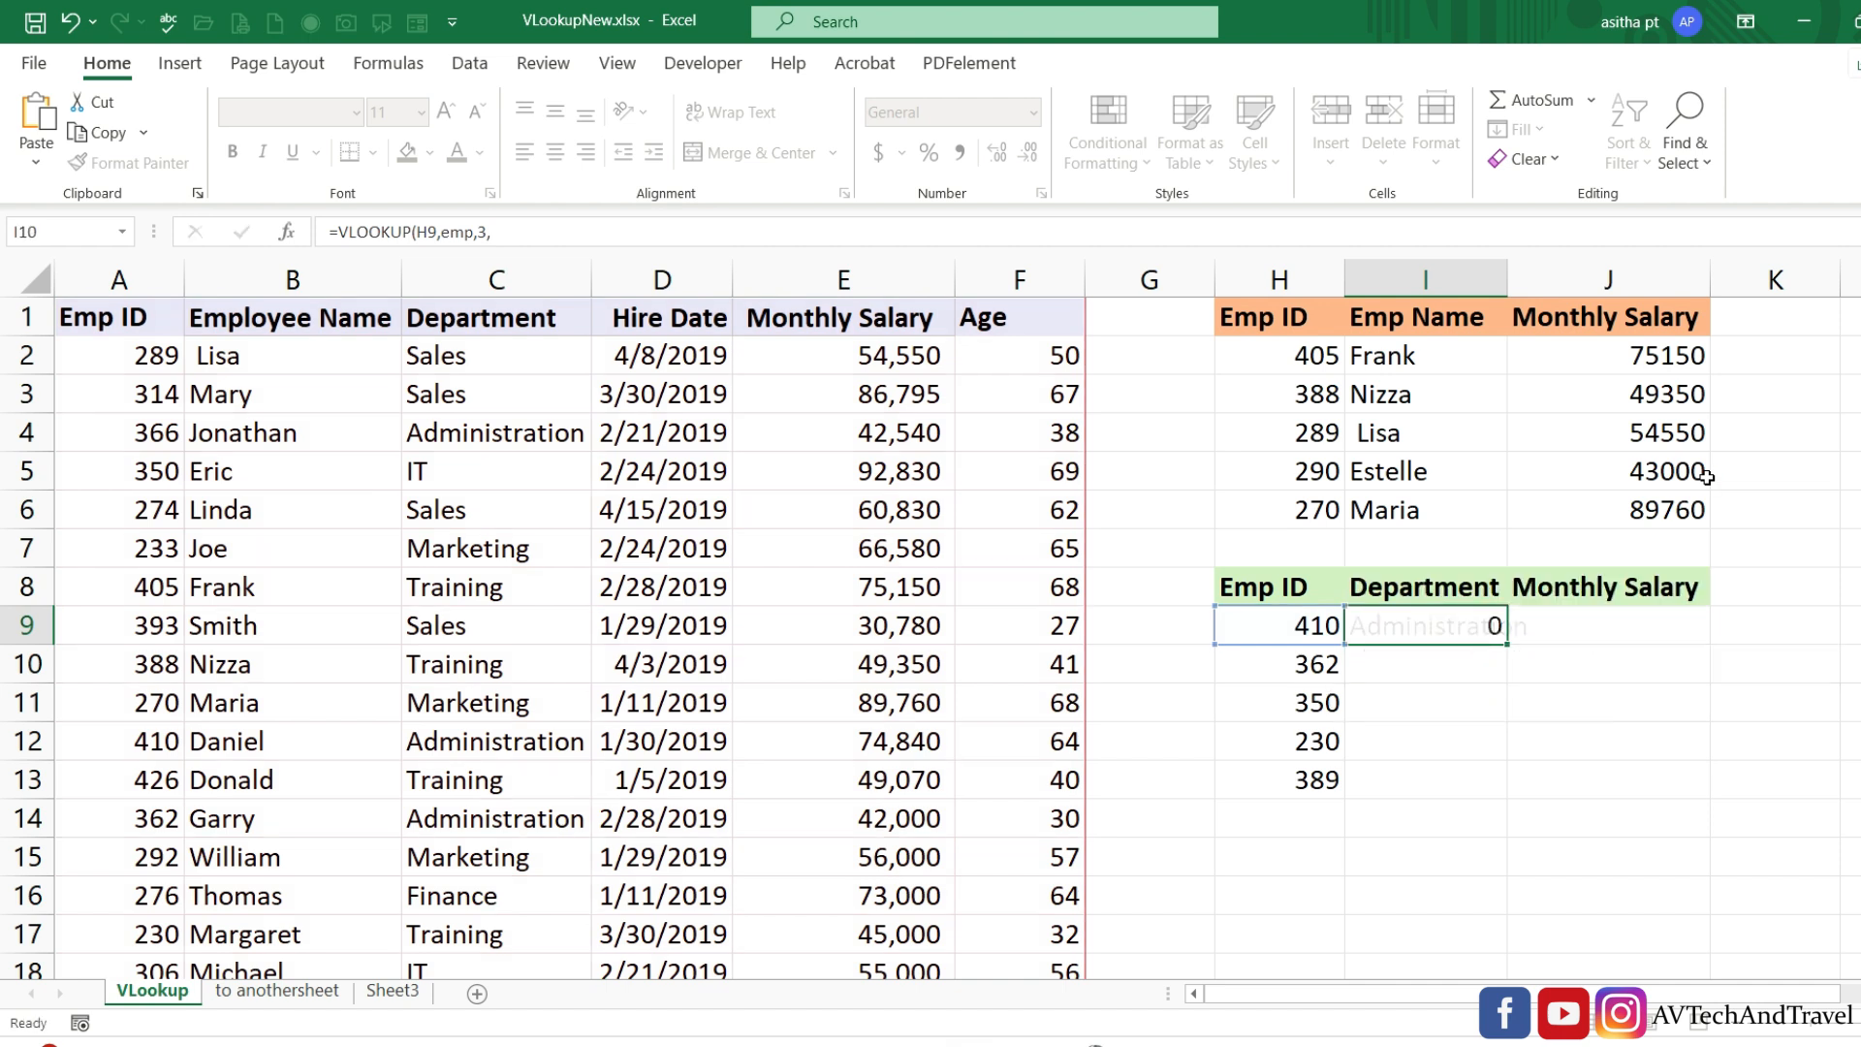
key("Return")
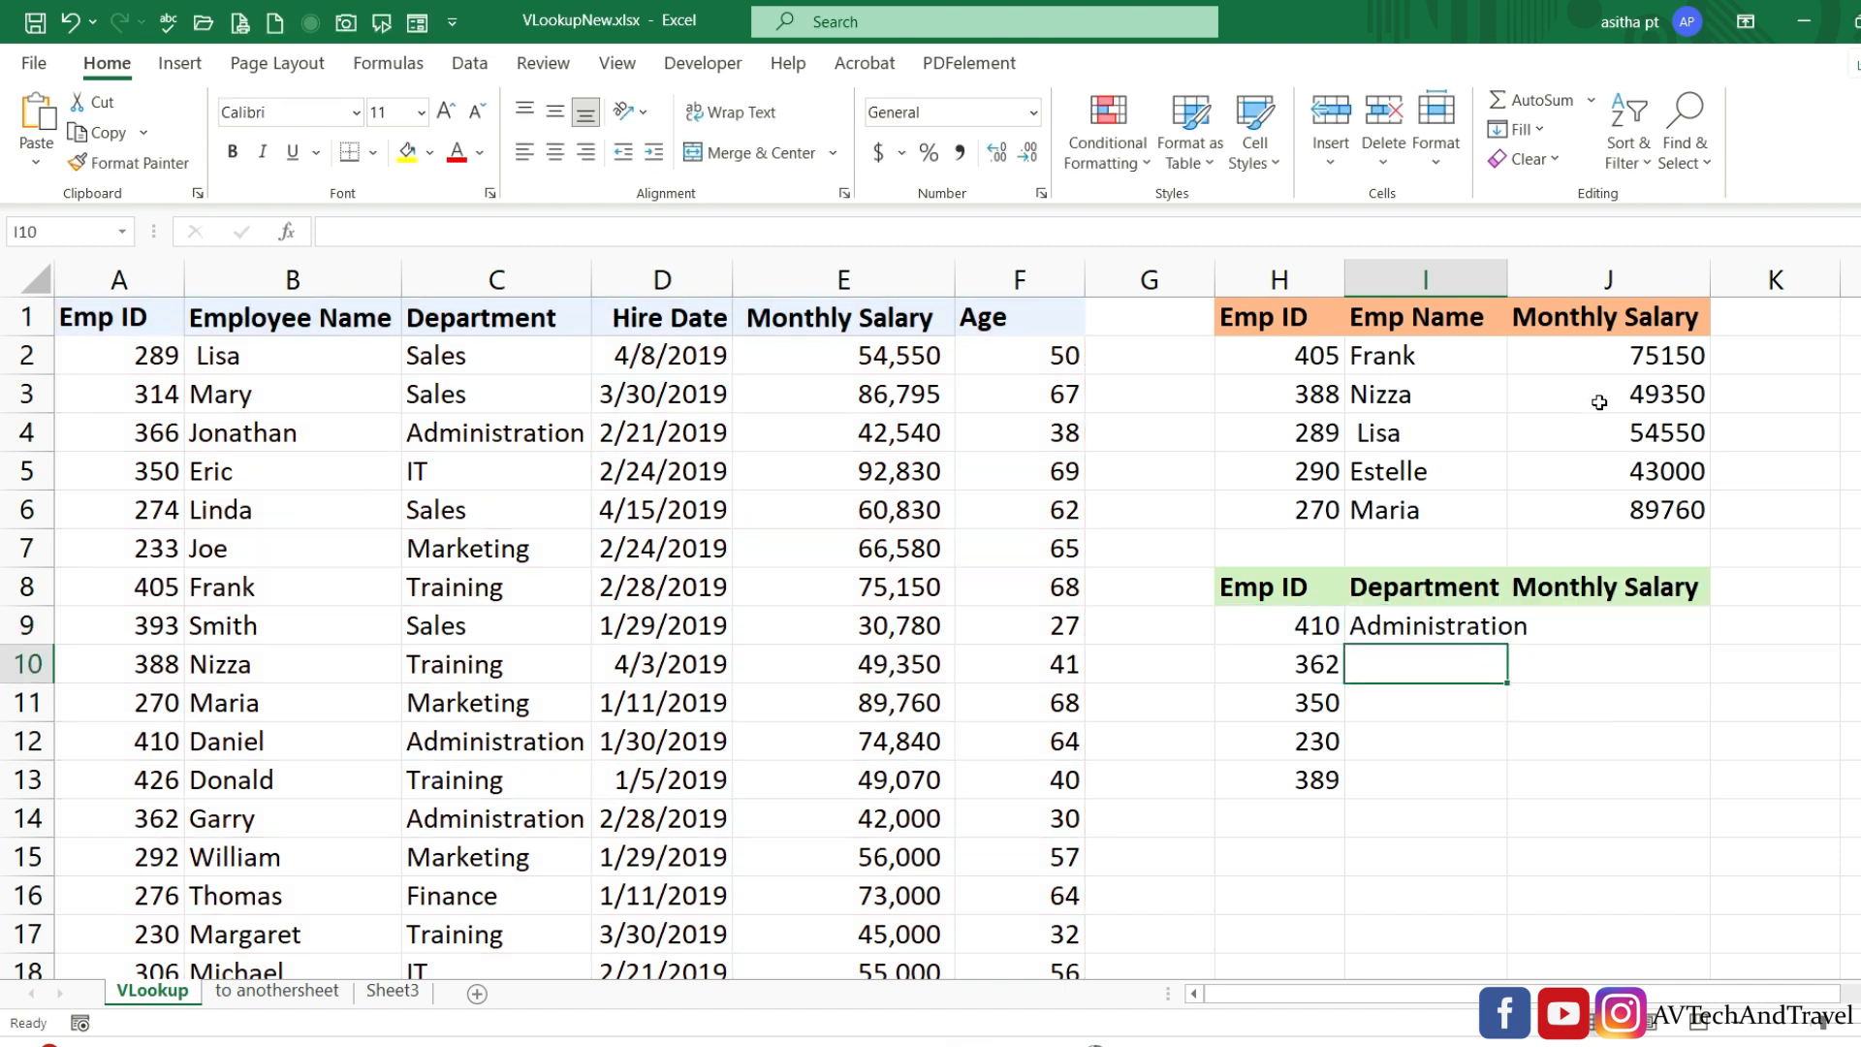
Widen column I to fit the department names and check the record for Emp ID 410 in the employee table.
left_click_drag(1512, 278, 1537, 279)
left_click(1468, 630)
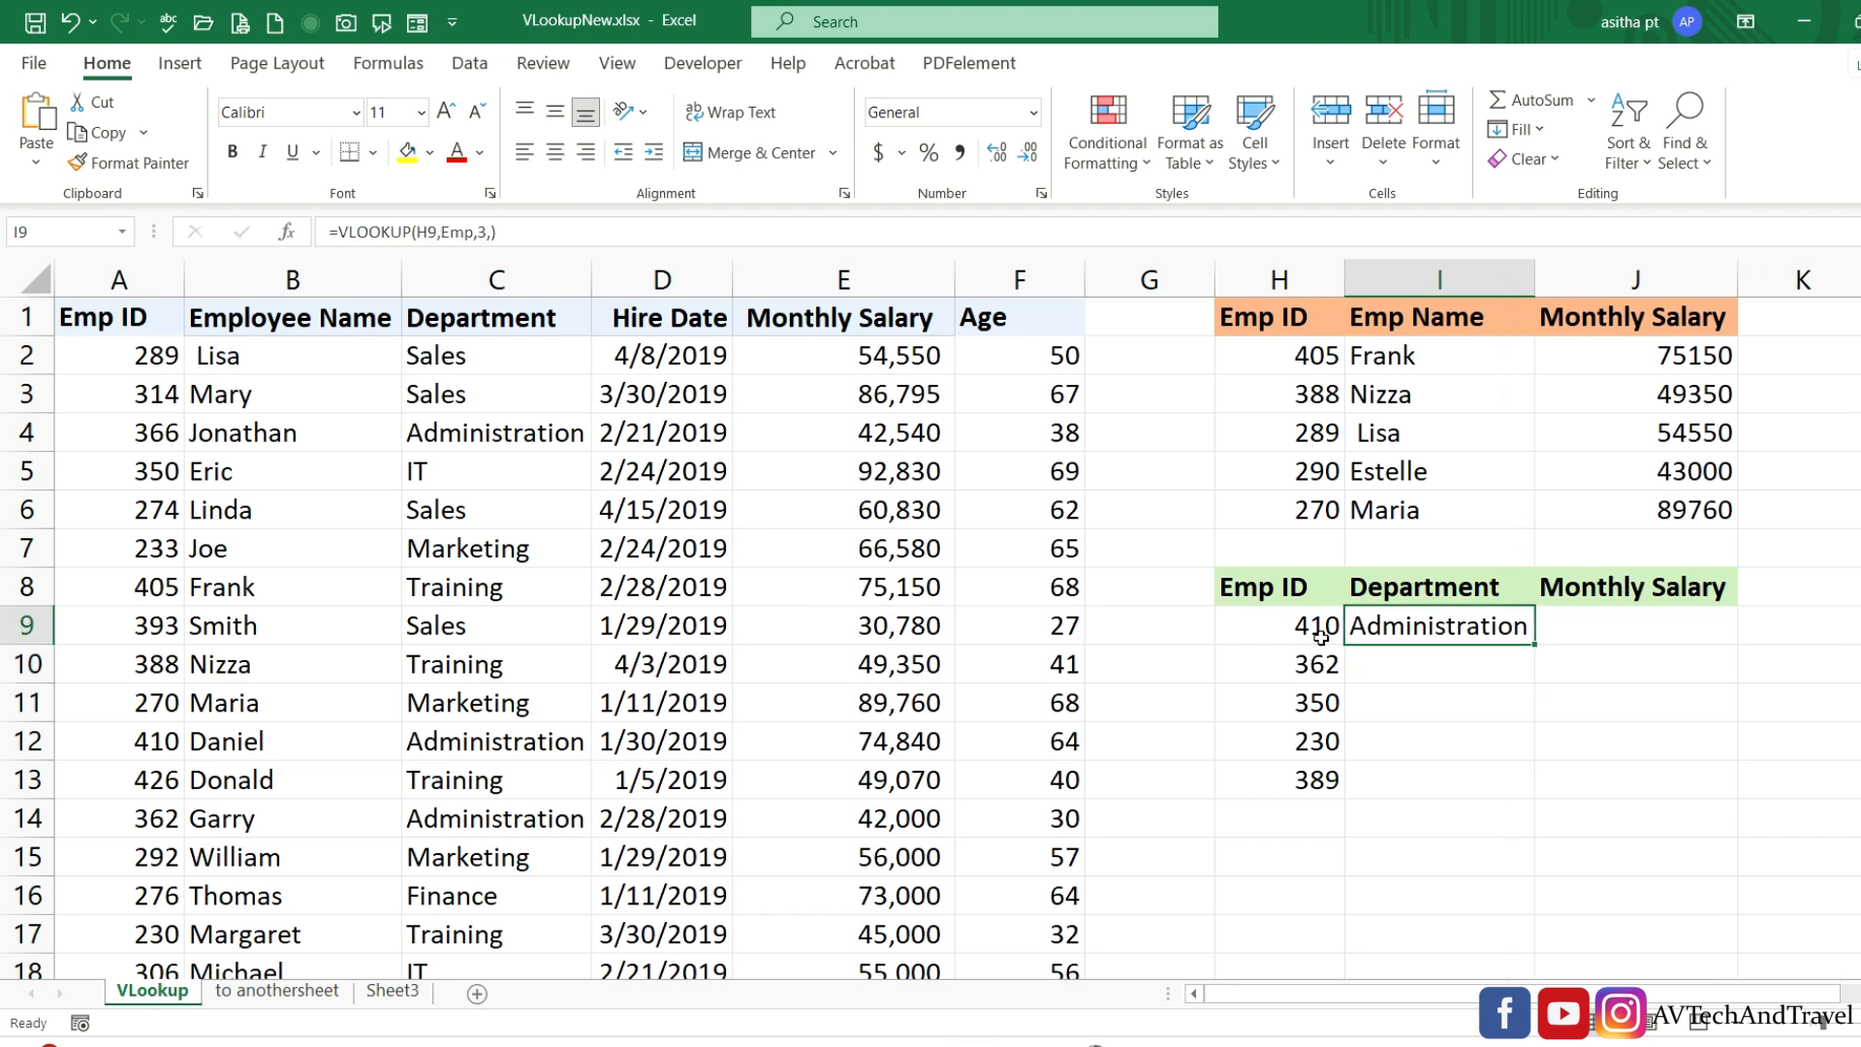
left_click(129, 753)
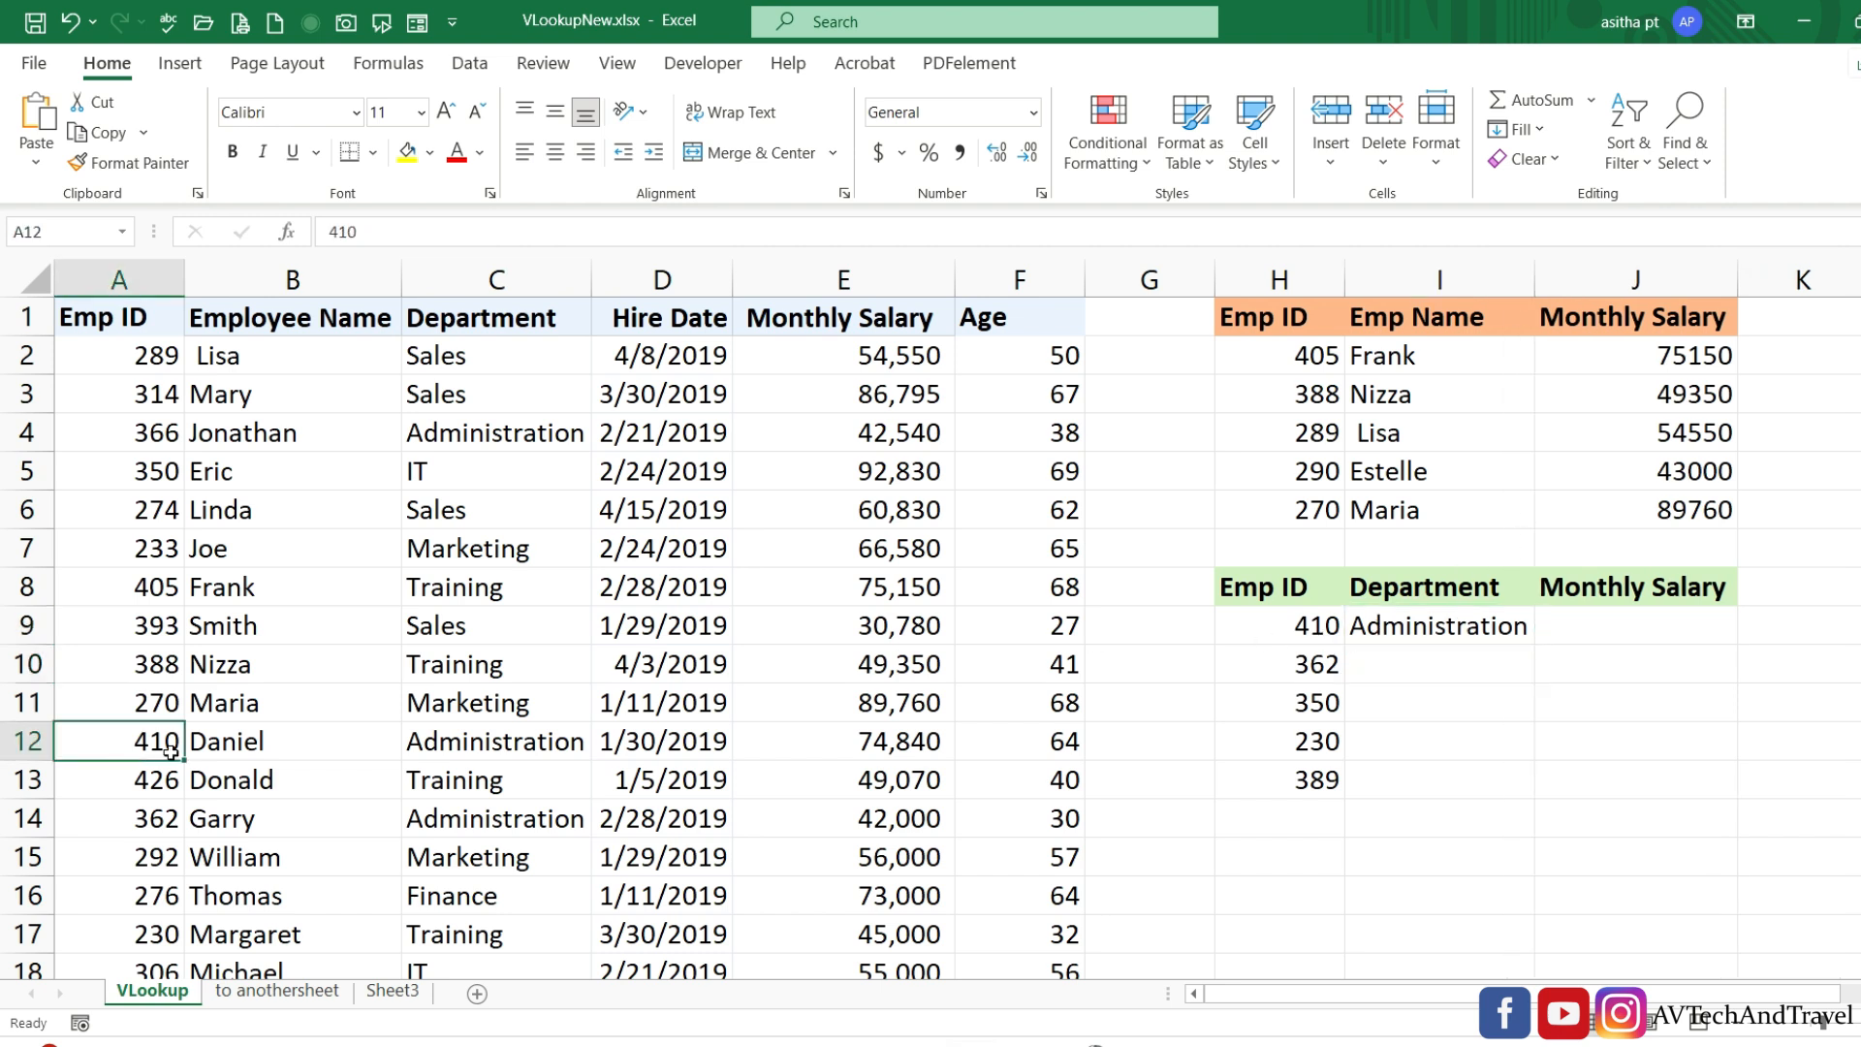
left_click(254, 745)
left_click(439, 743)
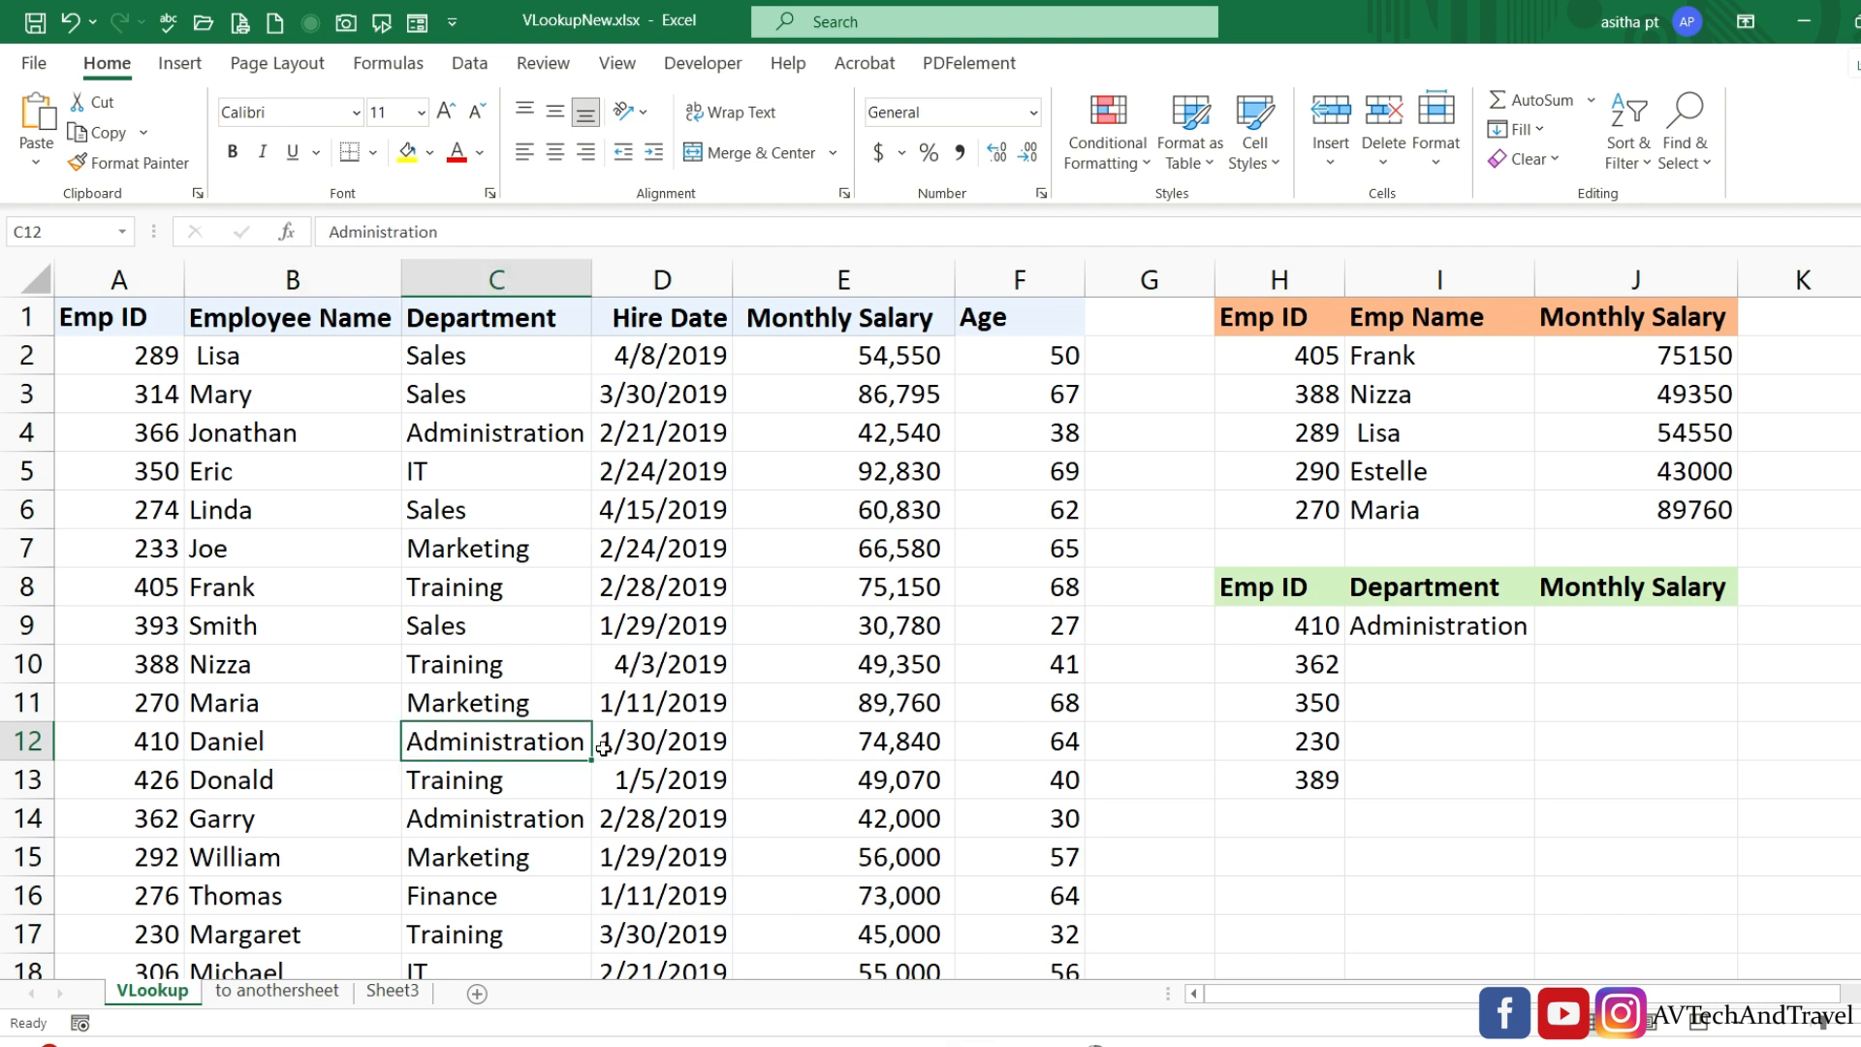
Fill the I9 department formula down to I13 and compare the results with the employee table.
left_click(1486, 626)
left_click_drag(1537, 644, 1536, 791)
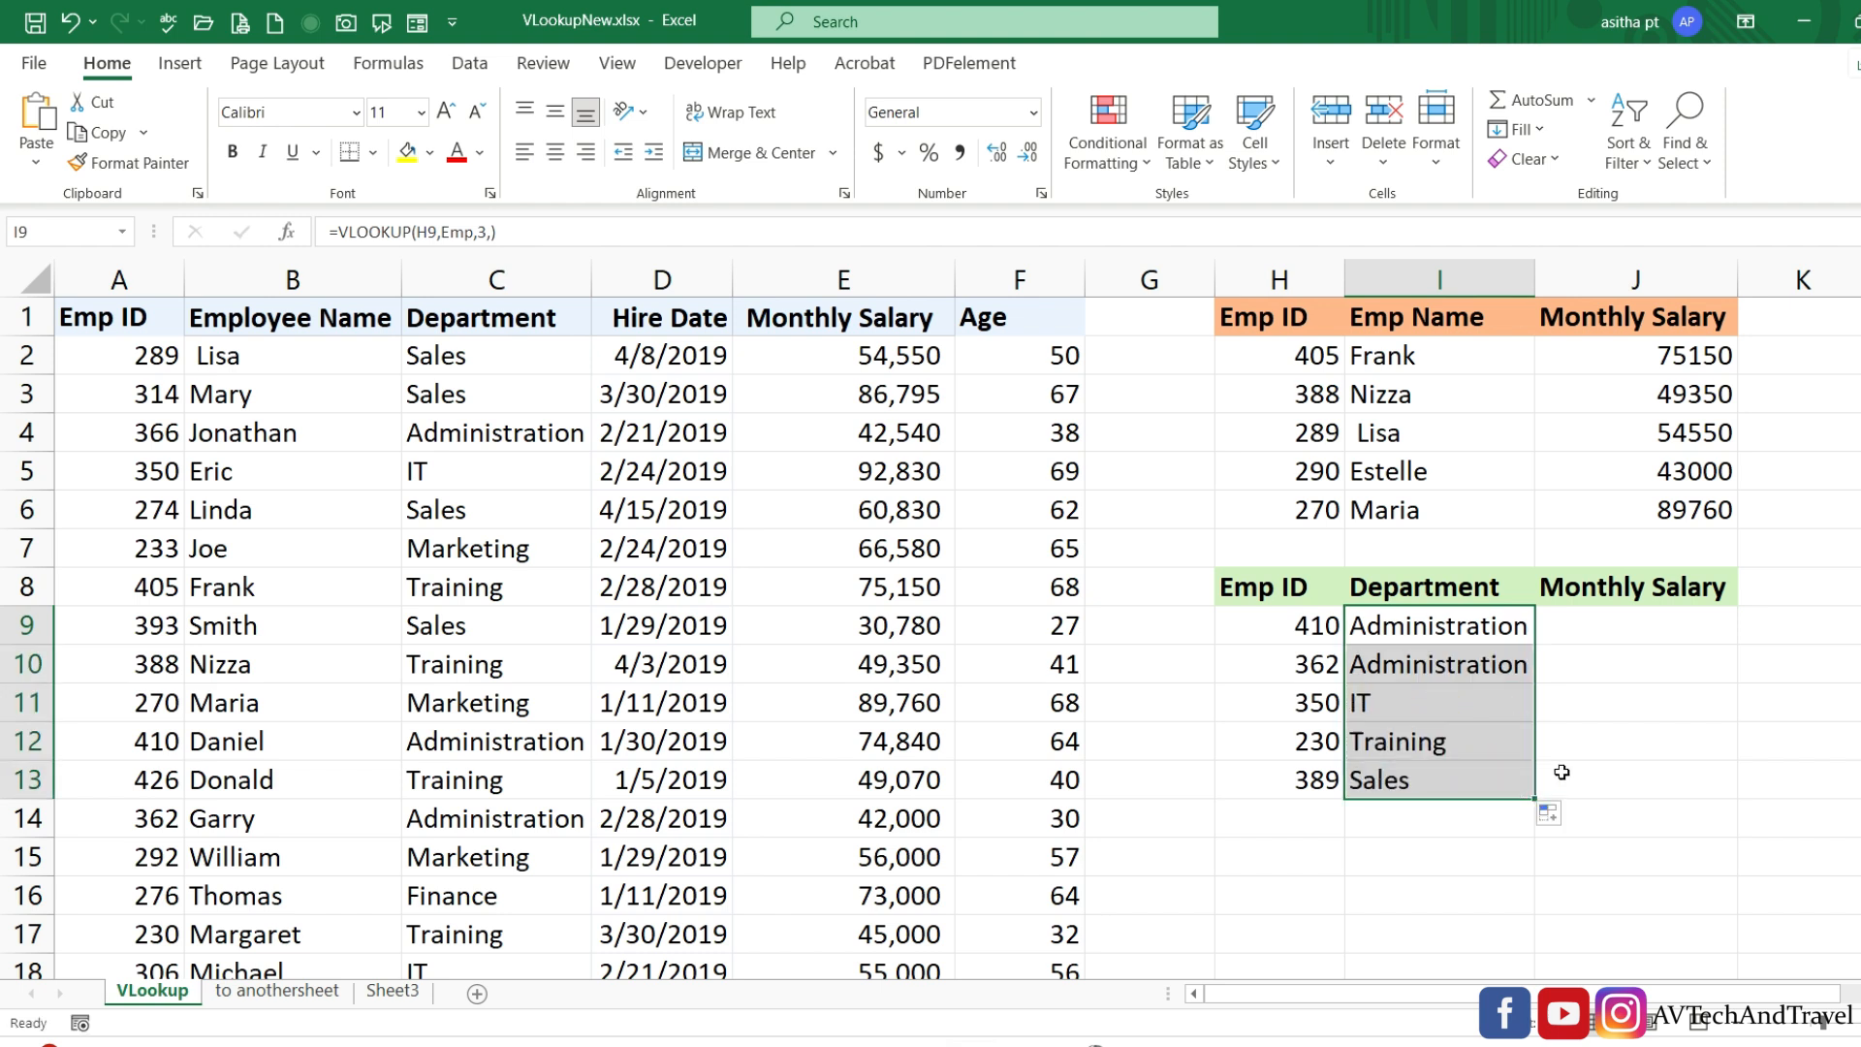
left_click(233, 490)
left_click(564, 469)
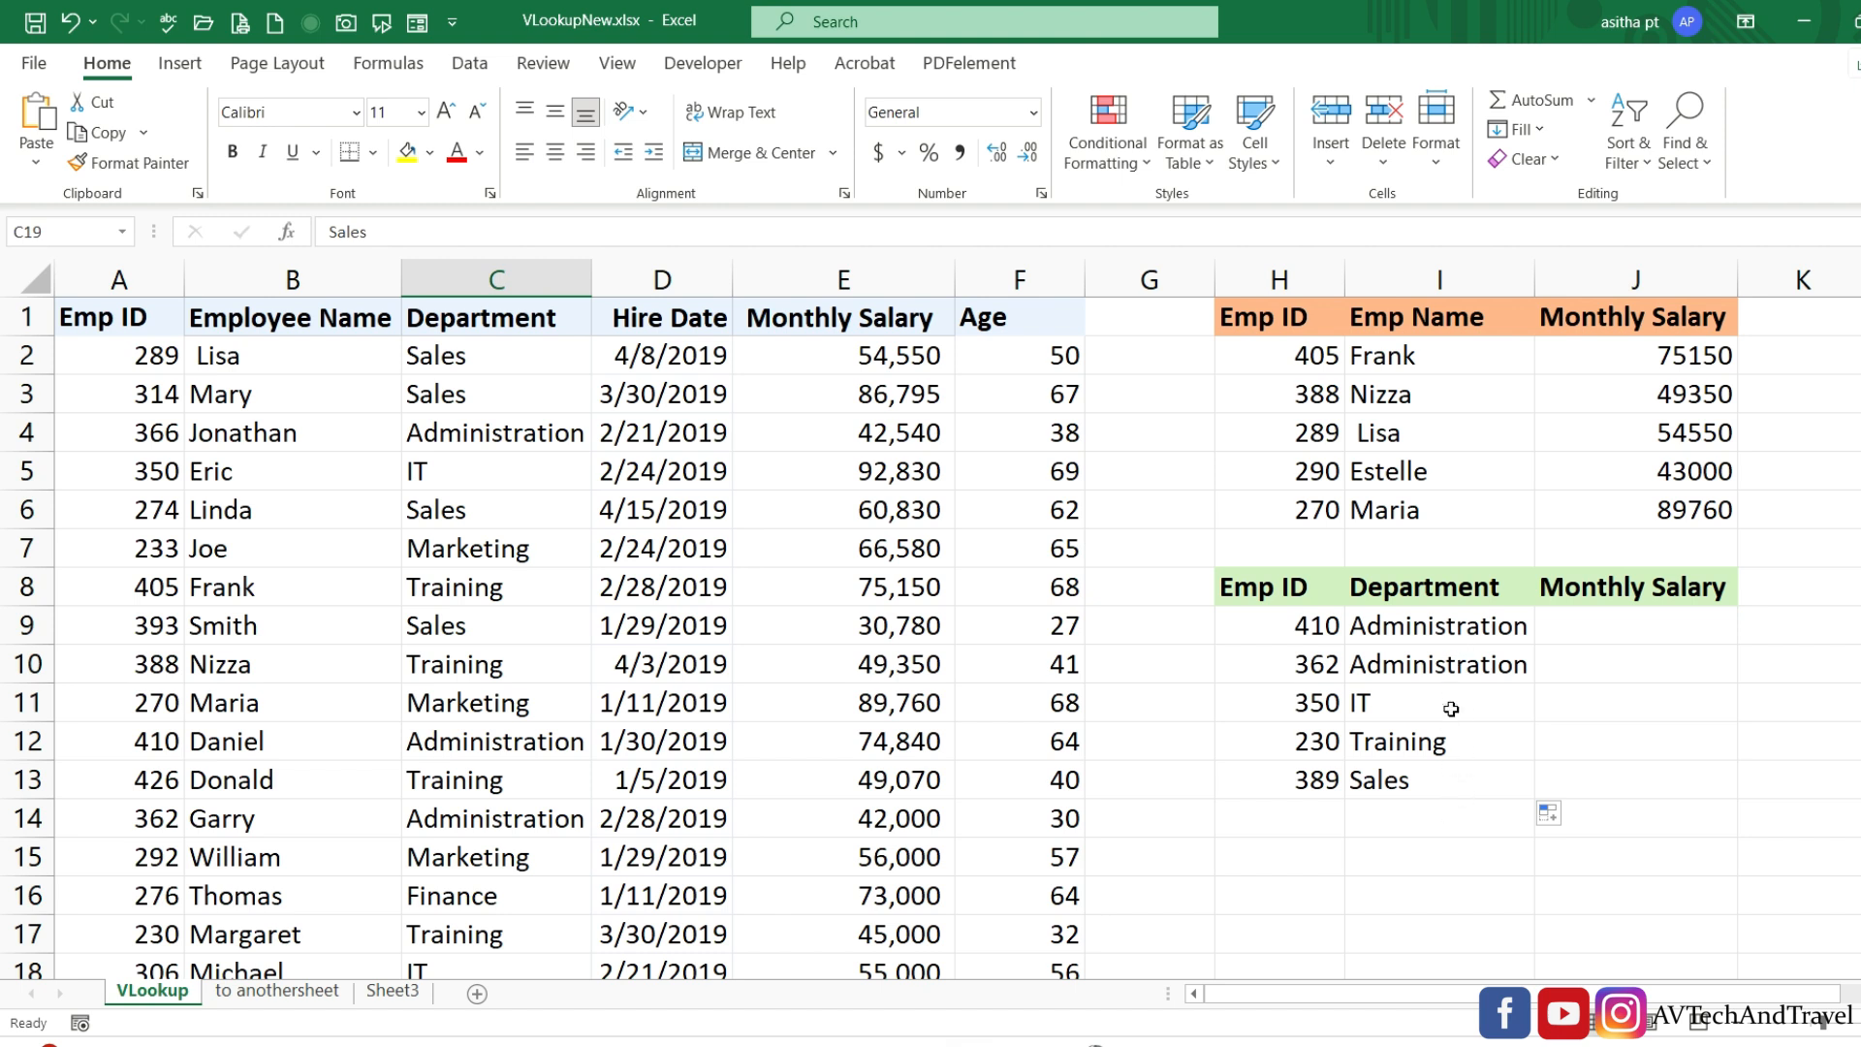
Copy the text of the I9 VLOOKUP formula into J9 without shifting its references.
left_click(1377, 626)
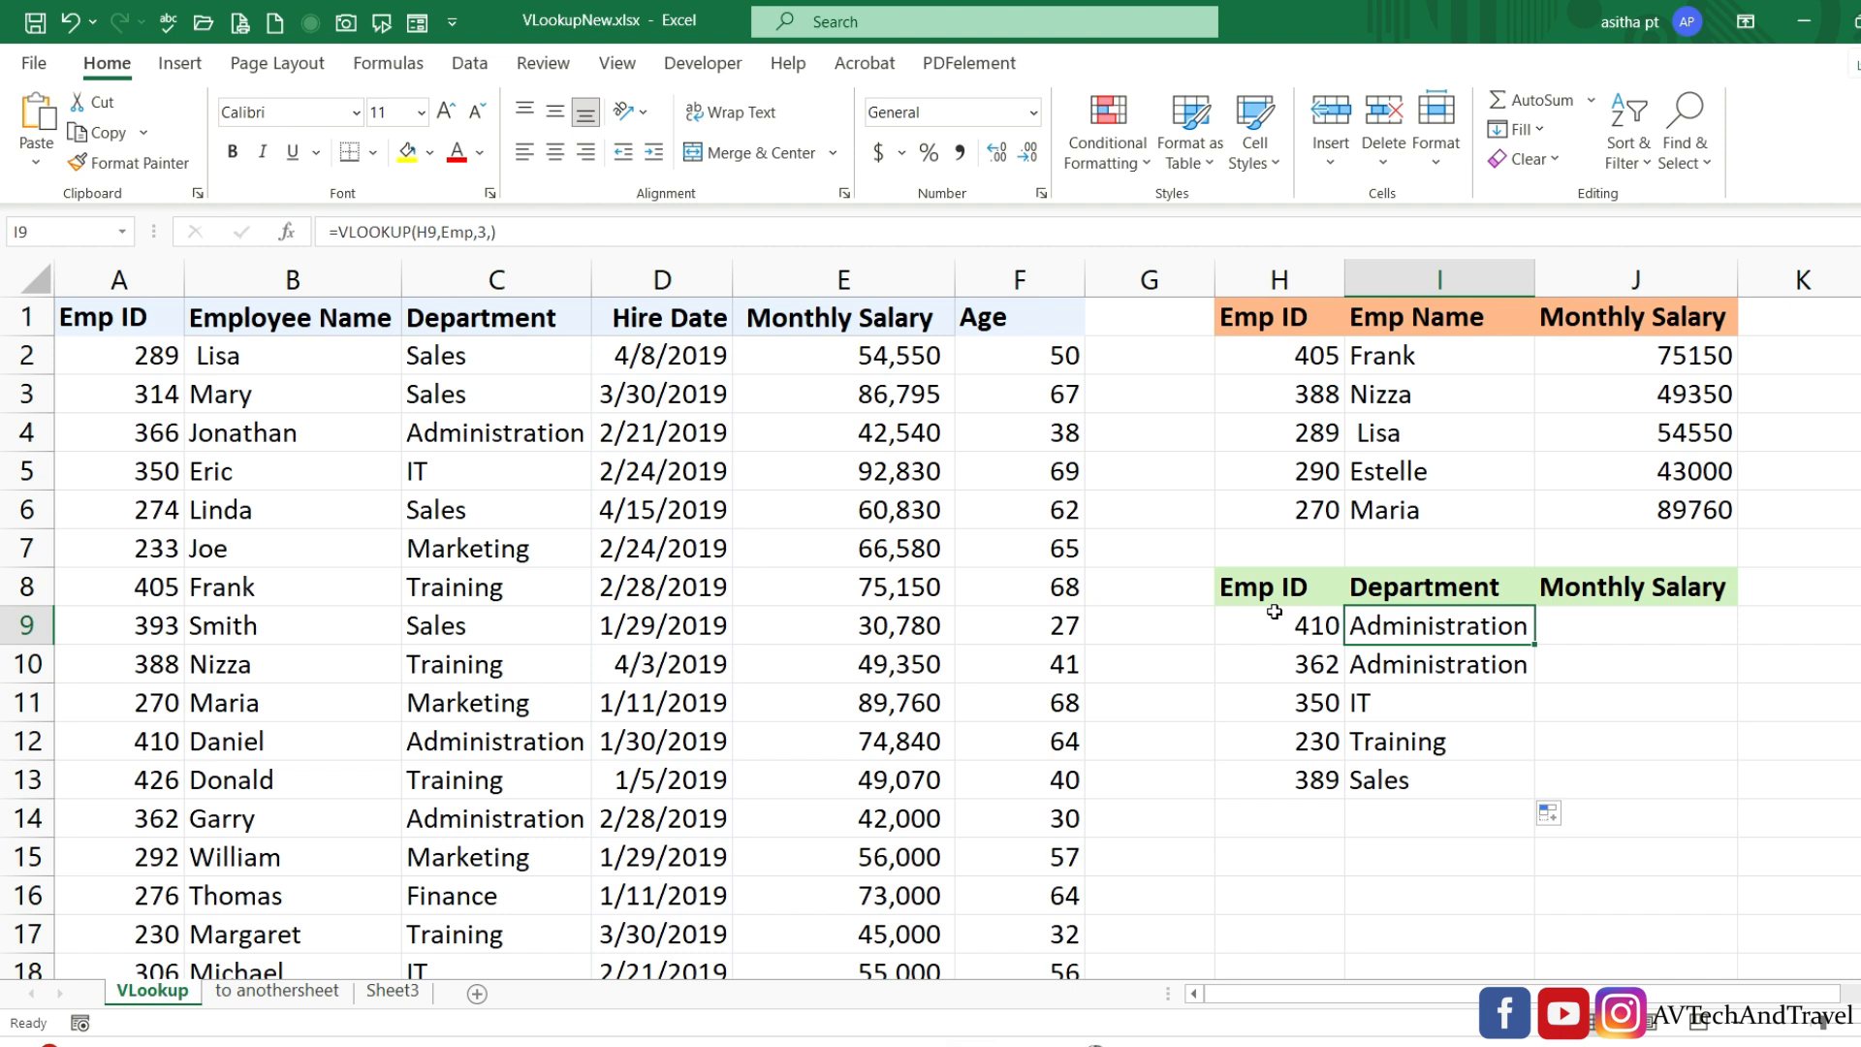
left_click(1594, 632)
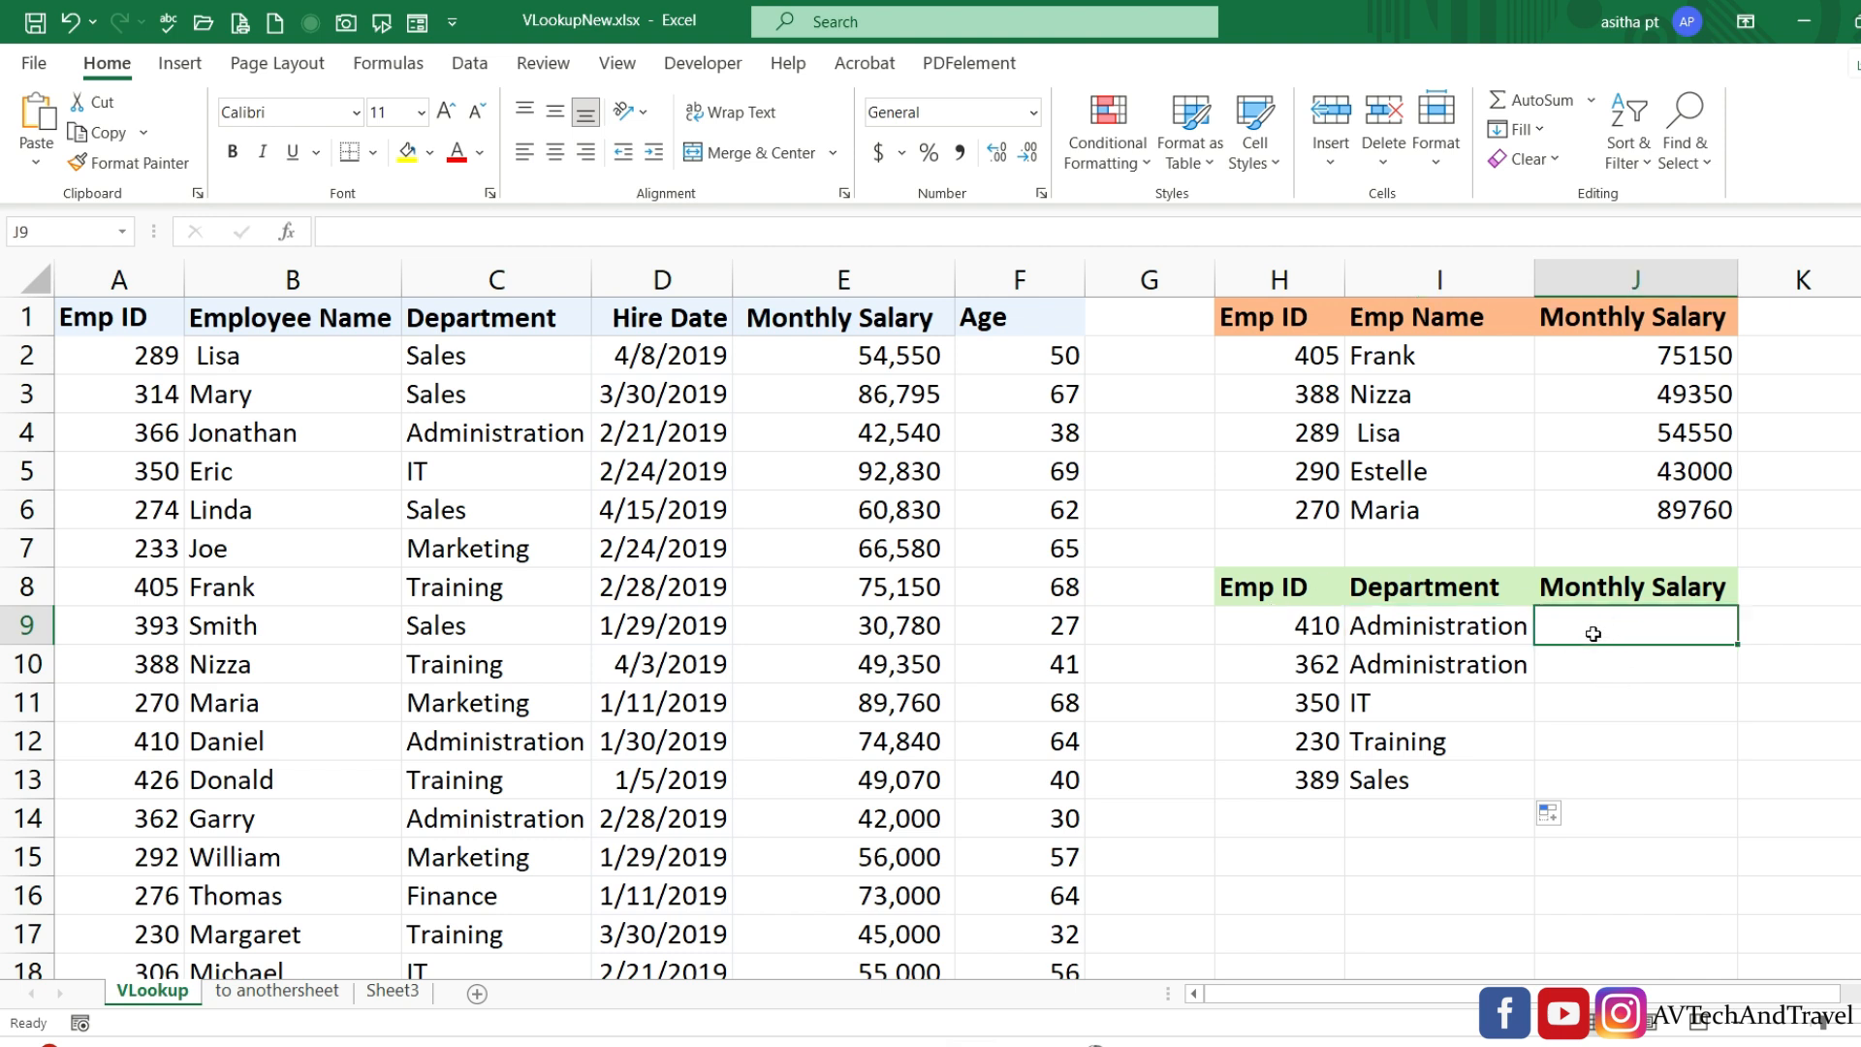
left_click(1503, 637)
left_click_drag(516, 236, 294, 209)
key("ctrl+c")
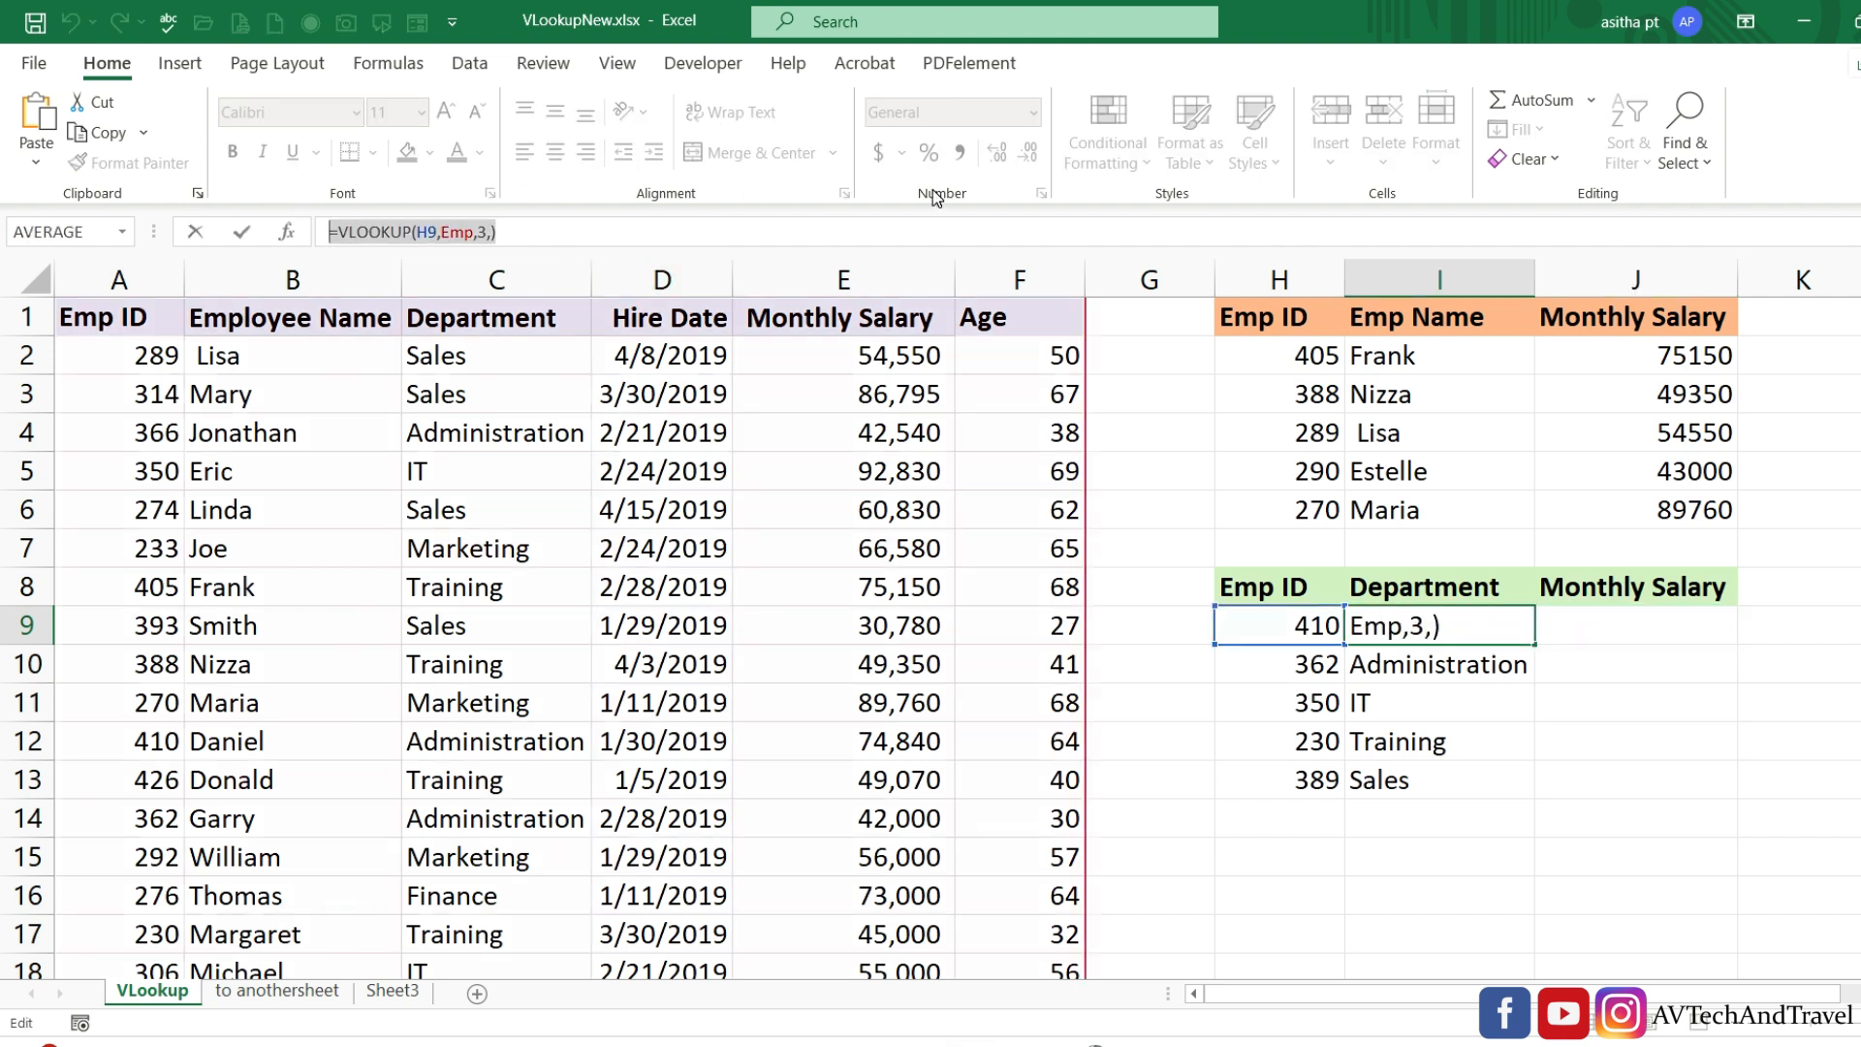
key("Escape")
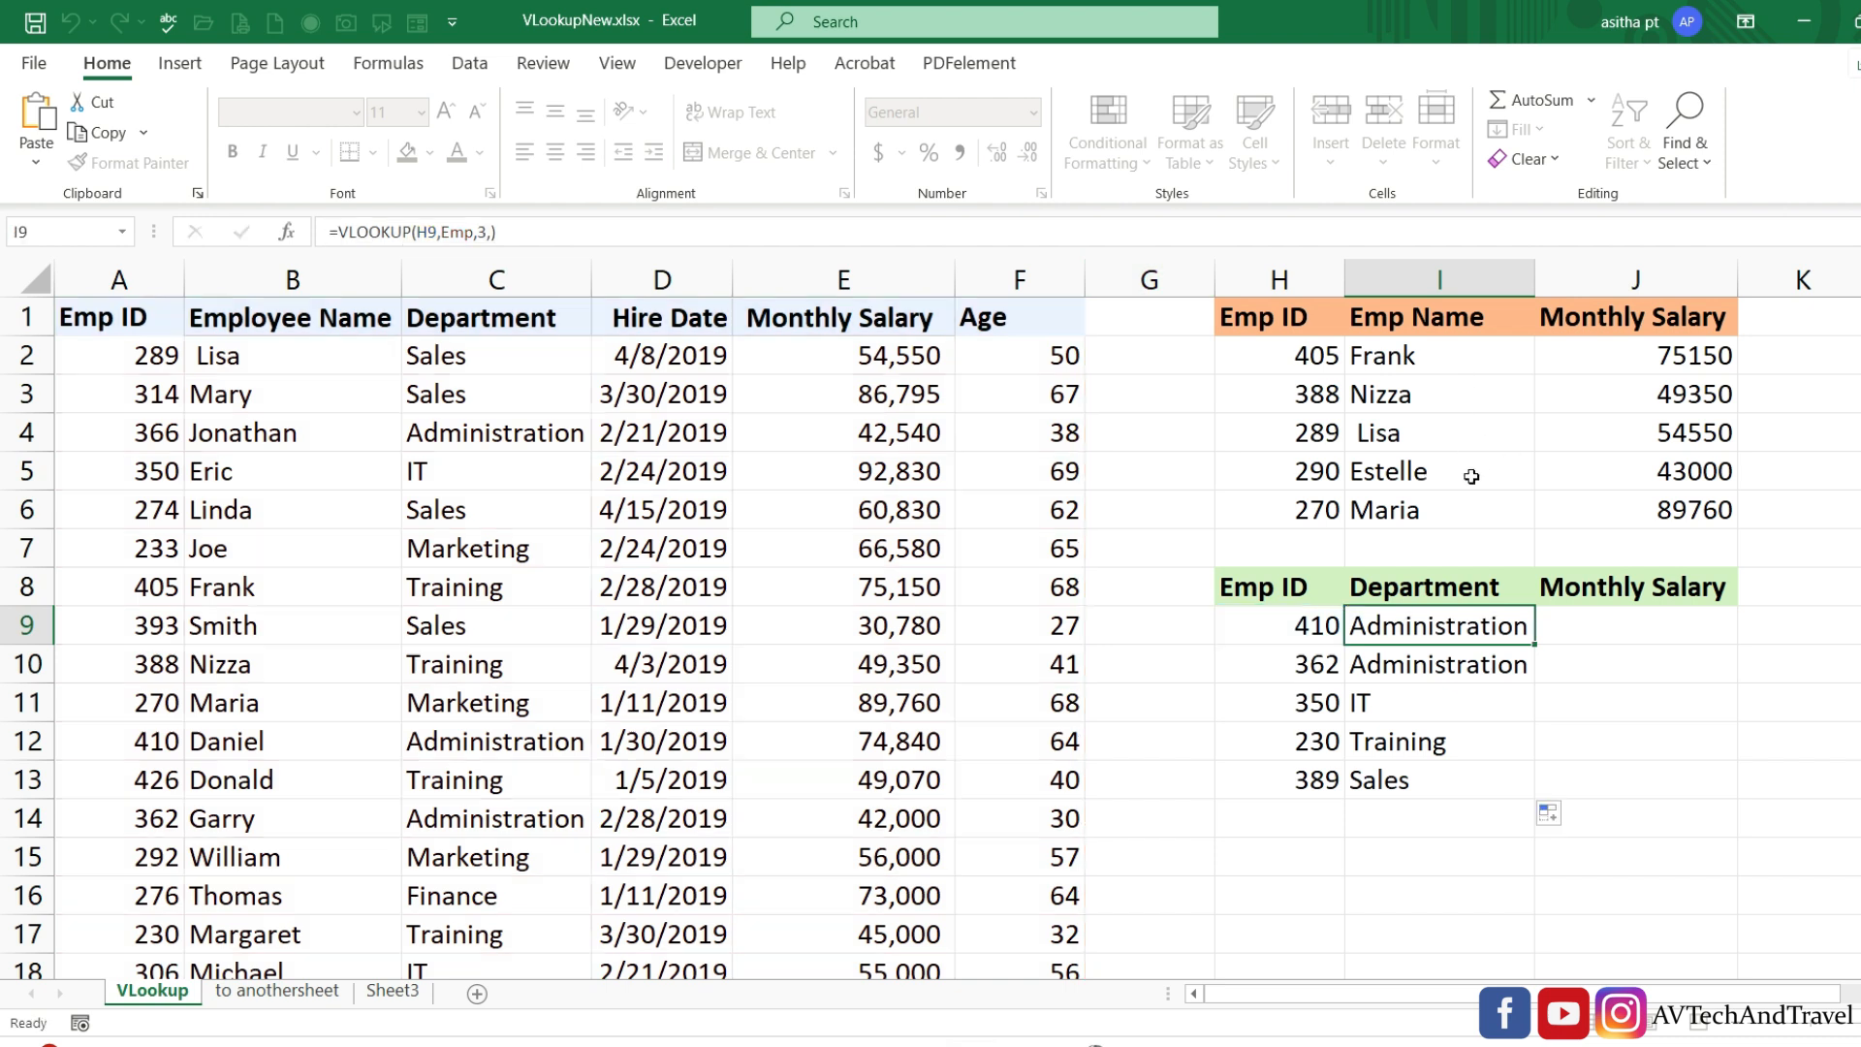
left_click(1638, 634)
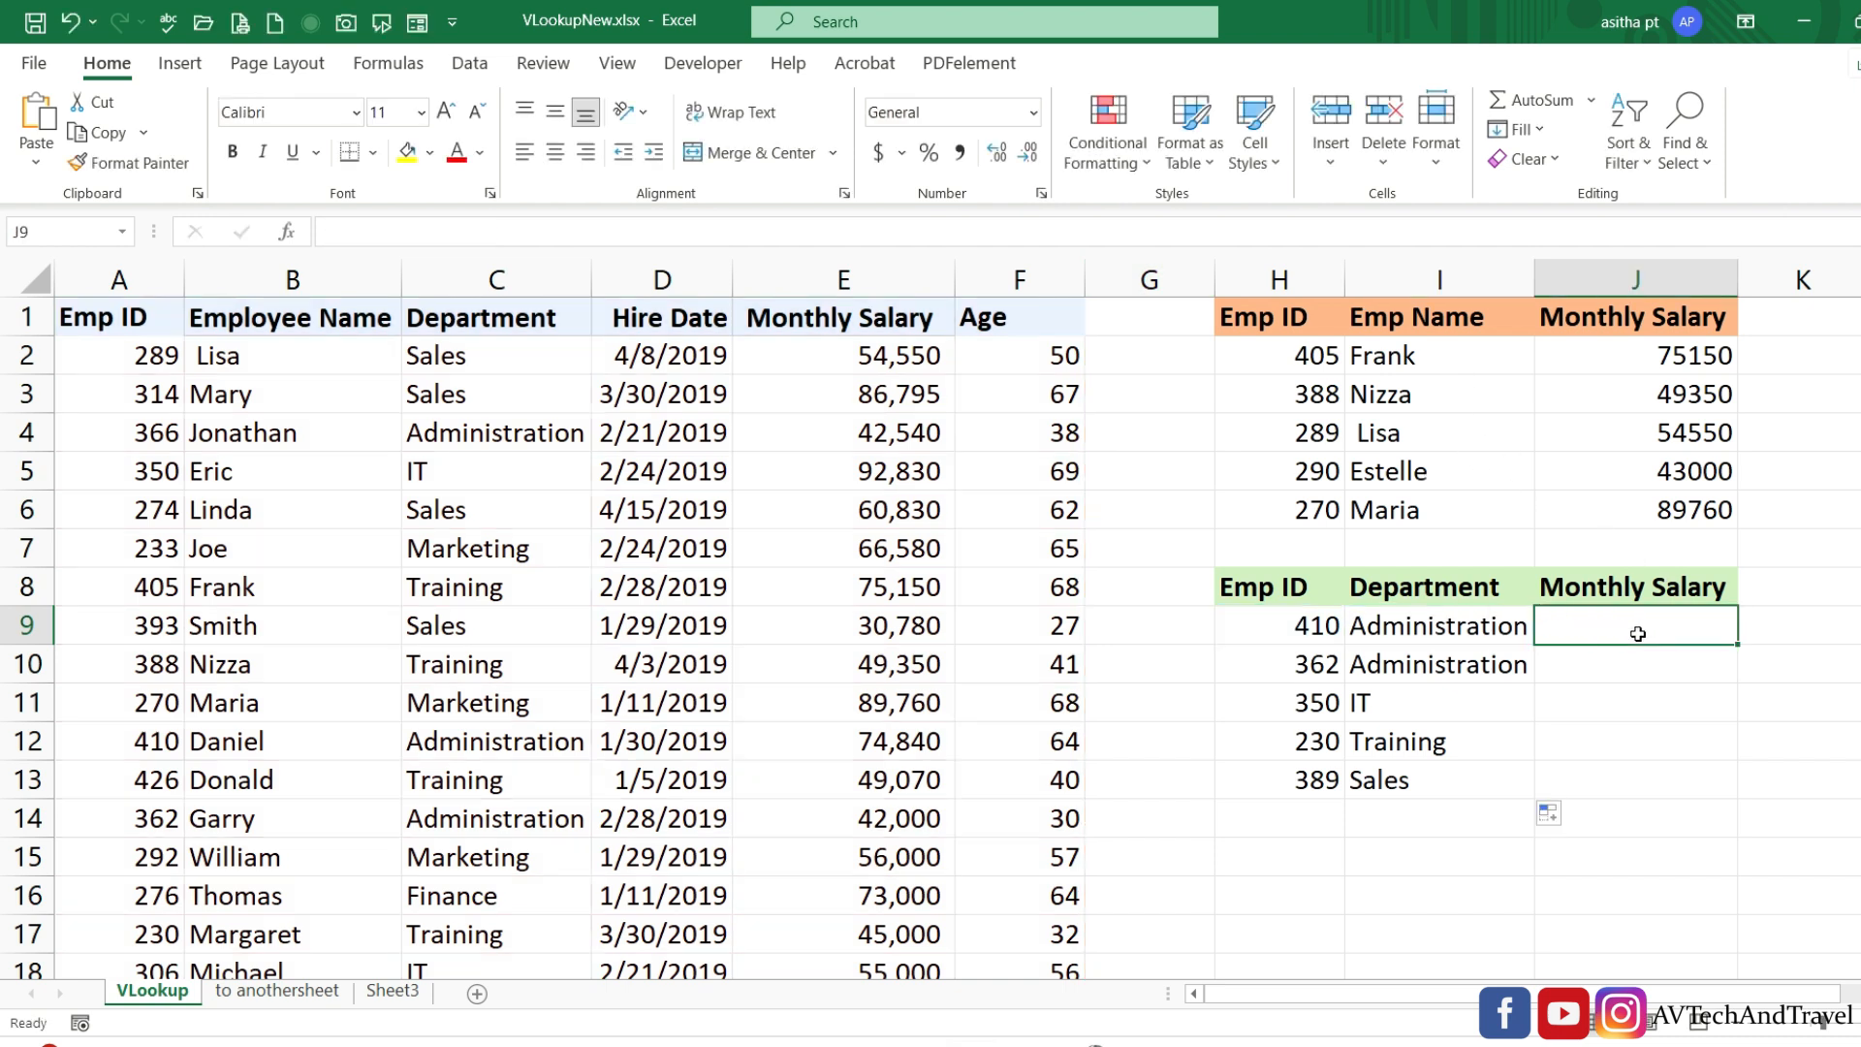
key("ctrl+v")
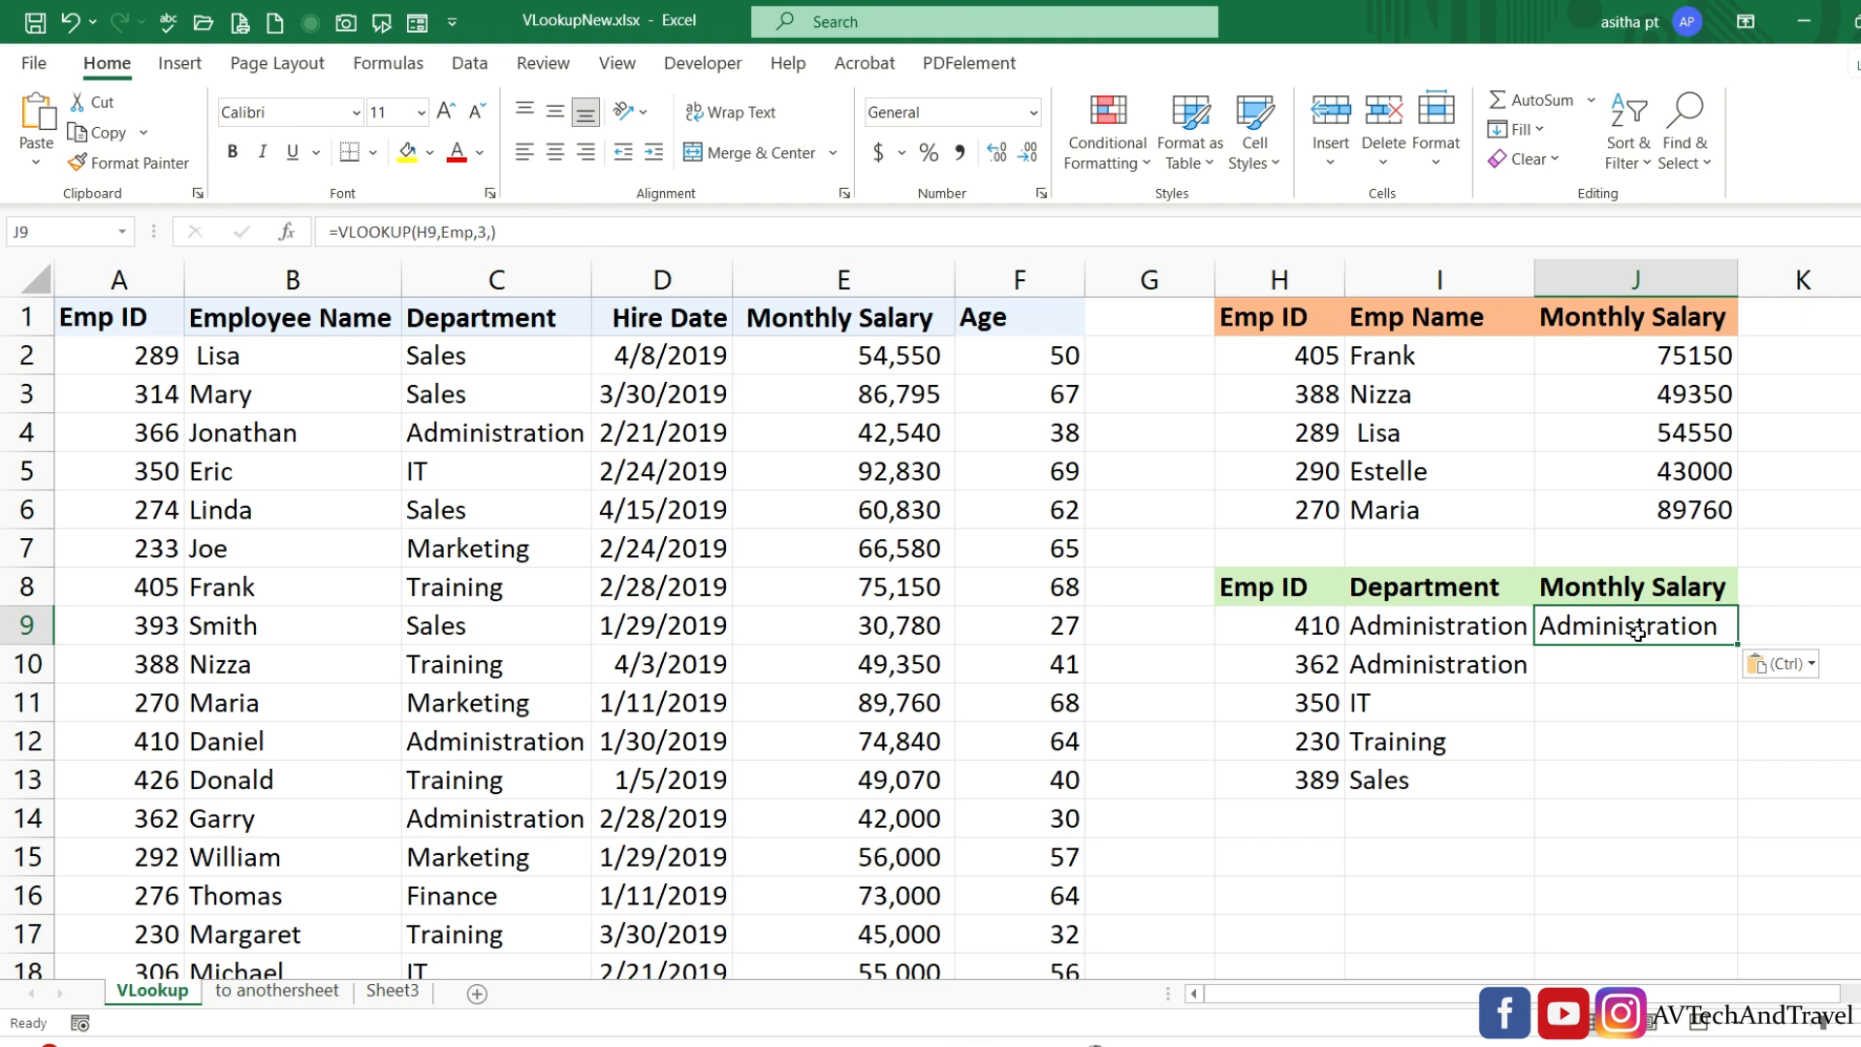
Set the column index of the J9 VLOOKUP to 5 for the monthly salary and check it against the employee table.
double_click(1638, 634)
double_click(482, 232)
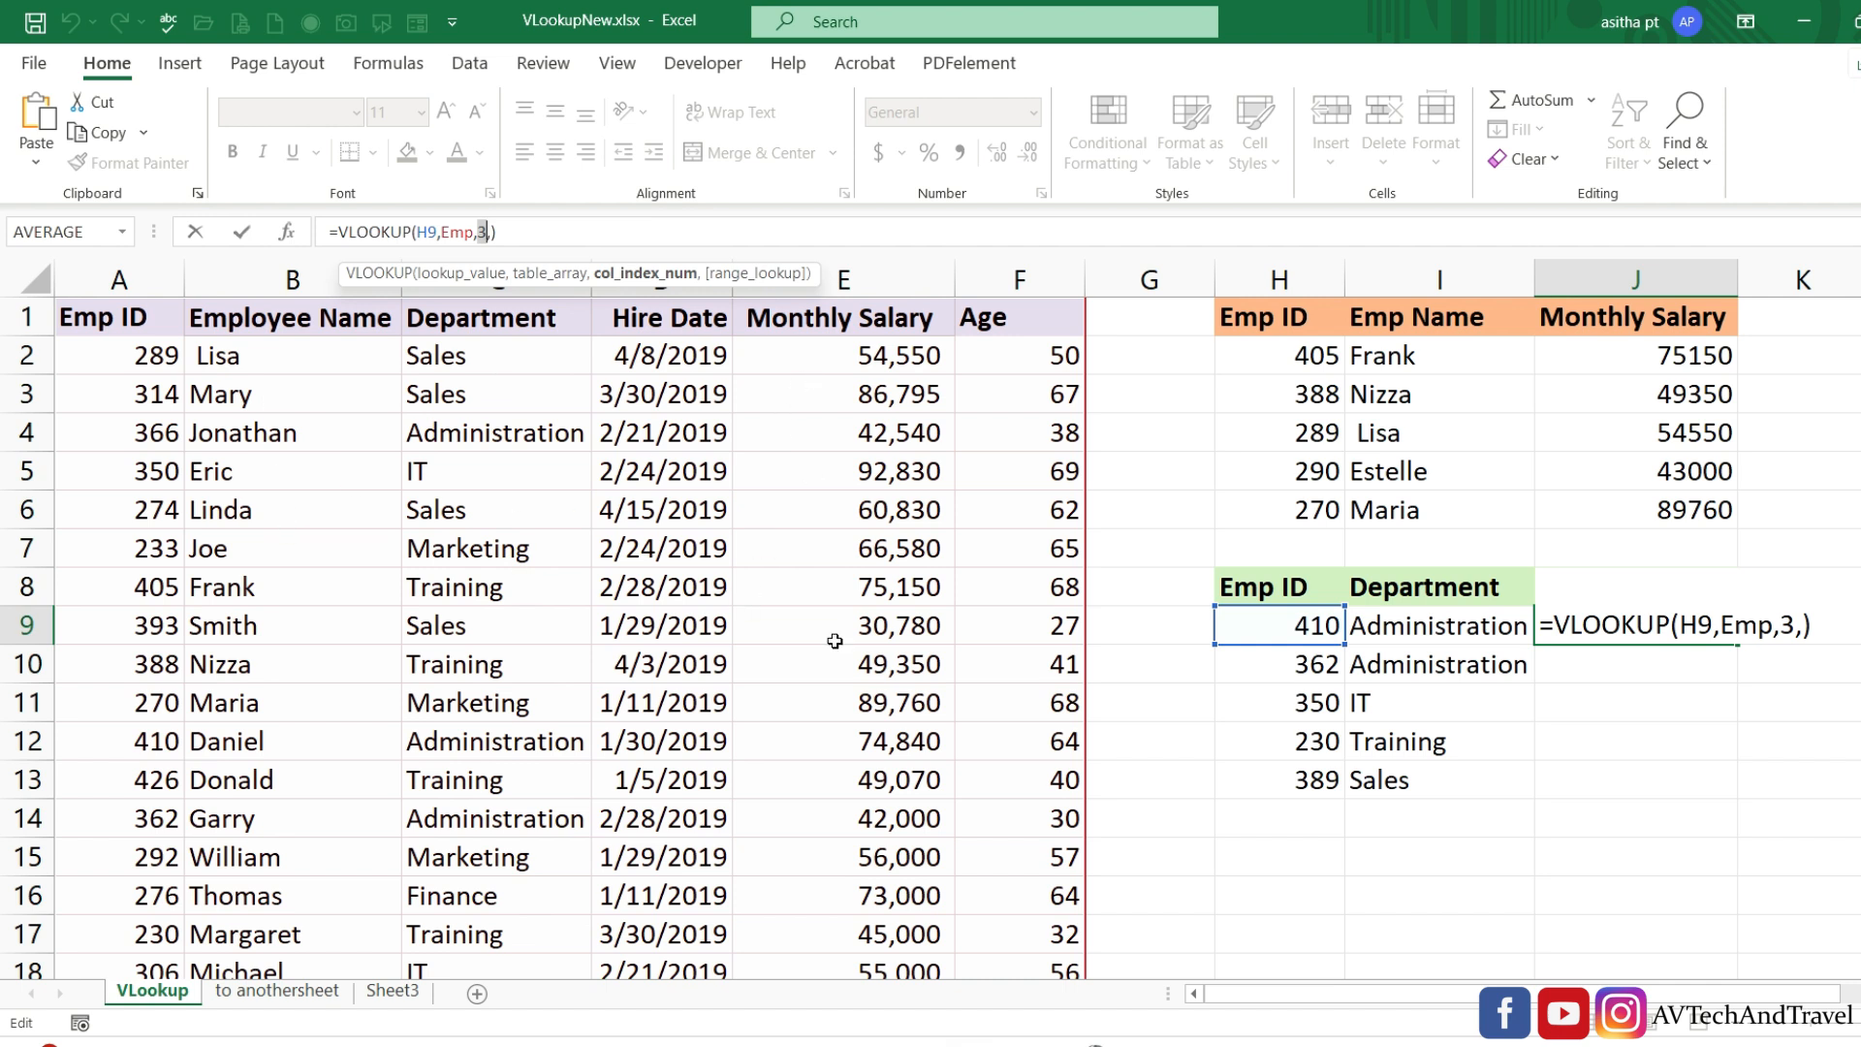
type("5")
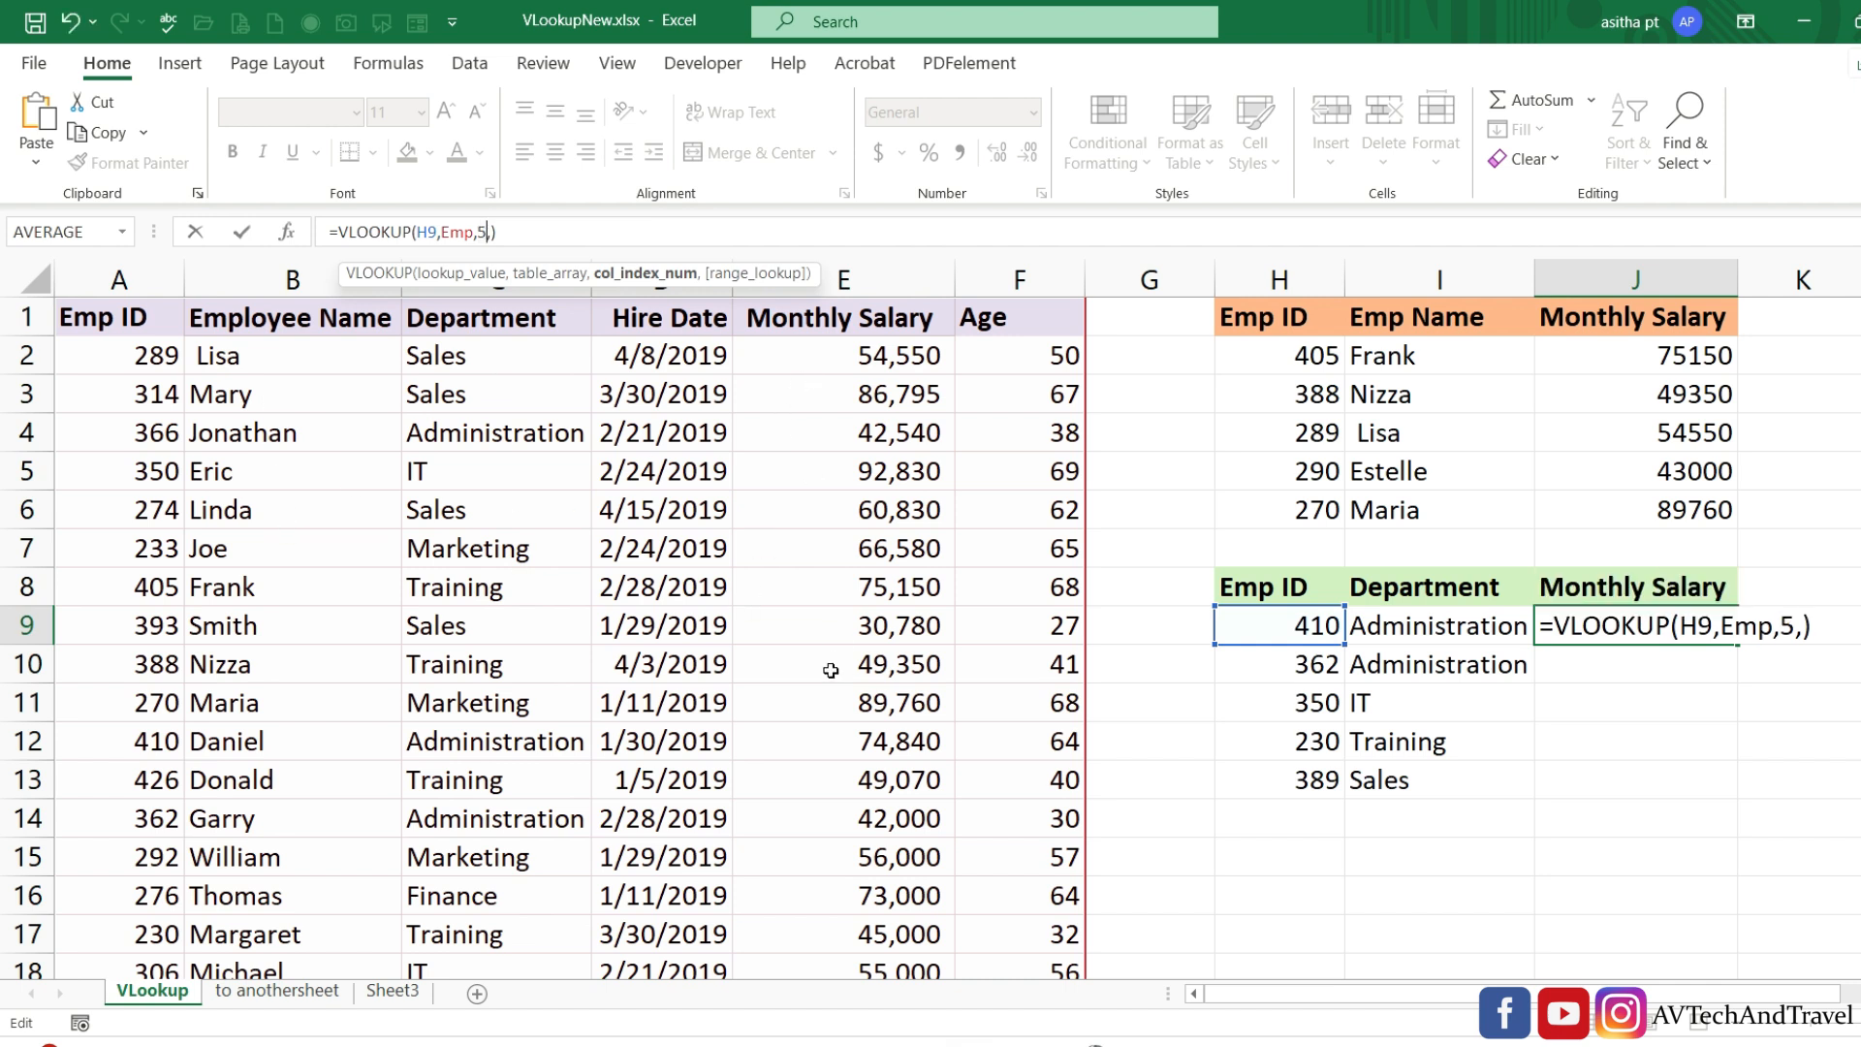
key("Return")
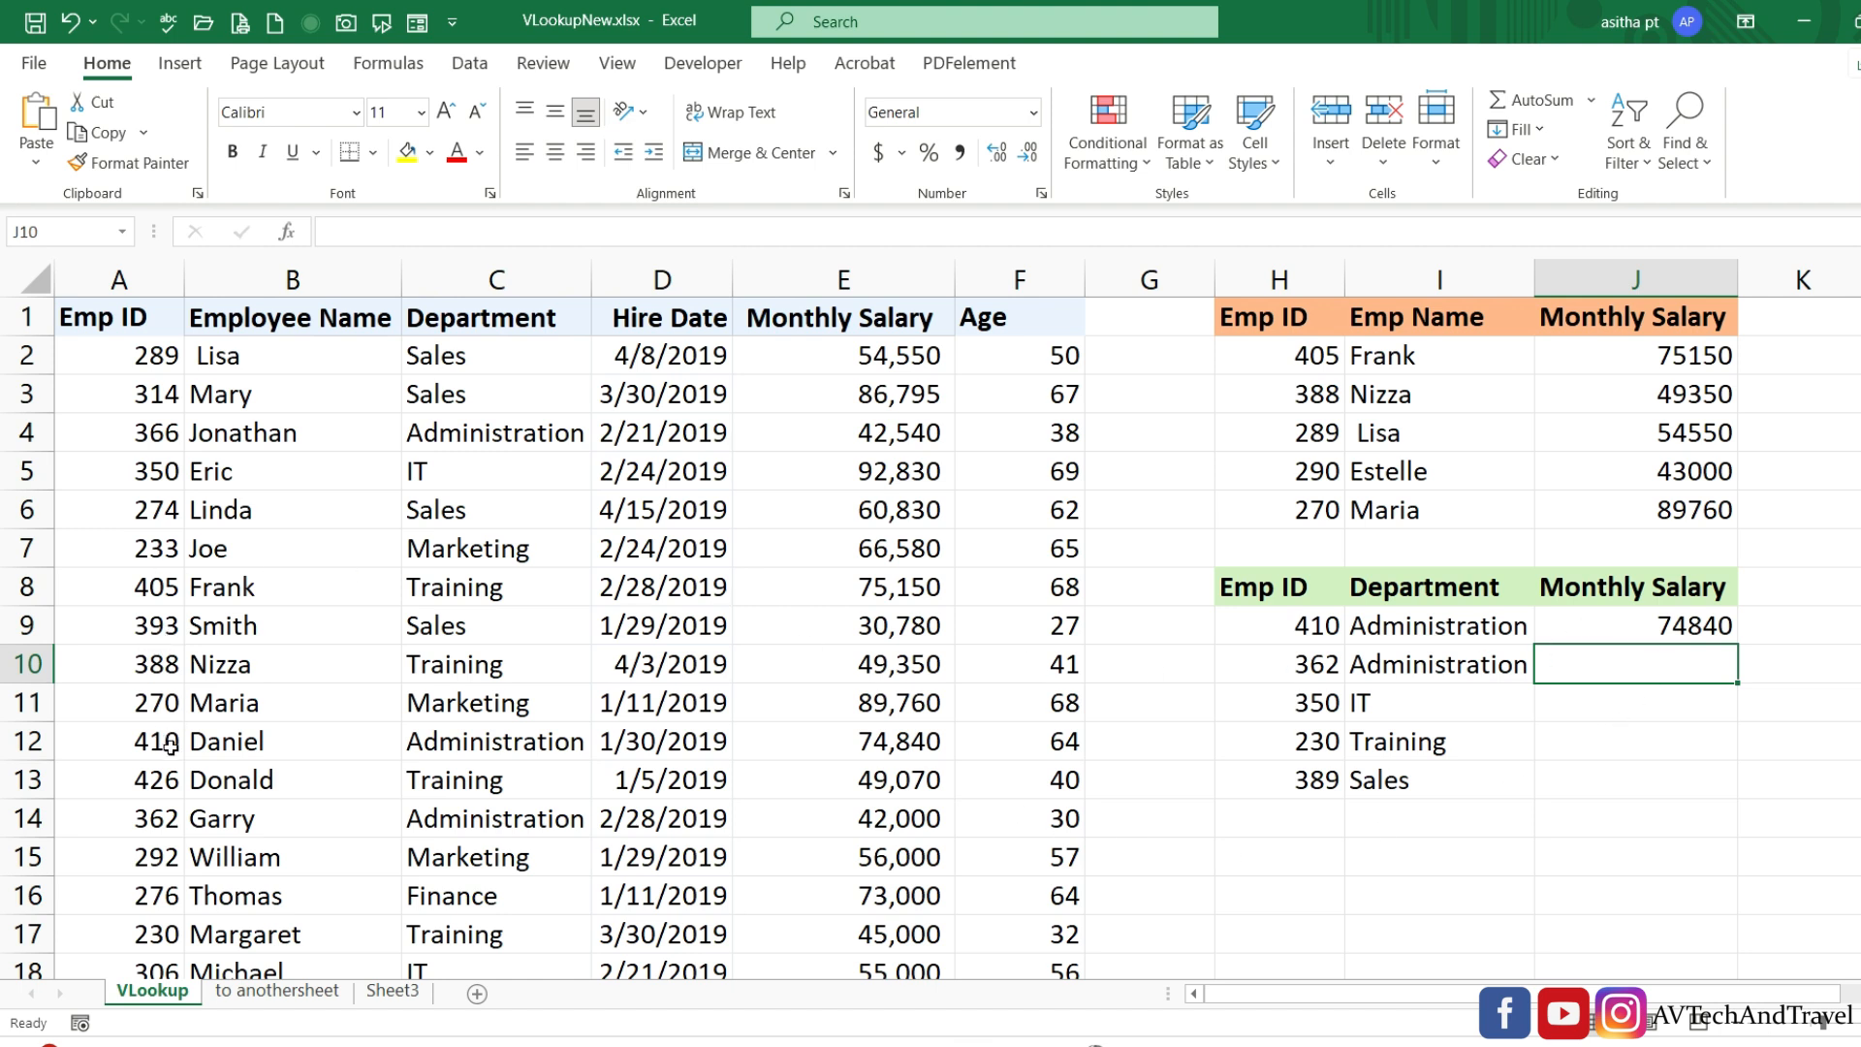
left_click(870, 758)
Fill the J9 salary formula down to J13.
left_click(1685, 625)
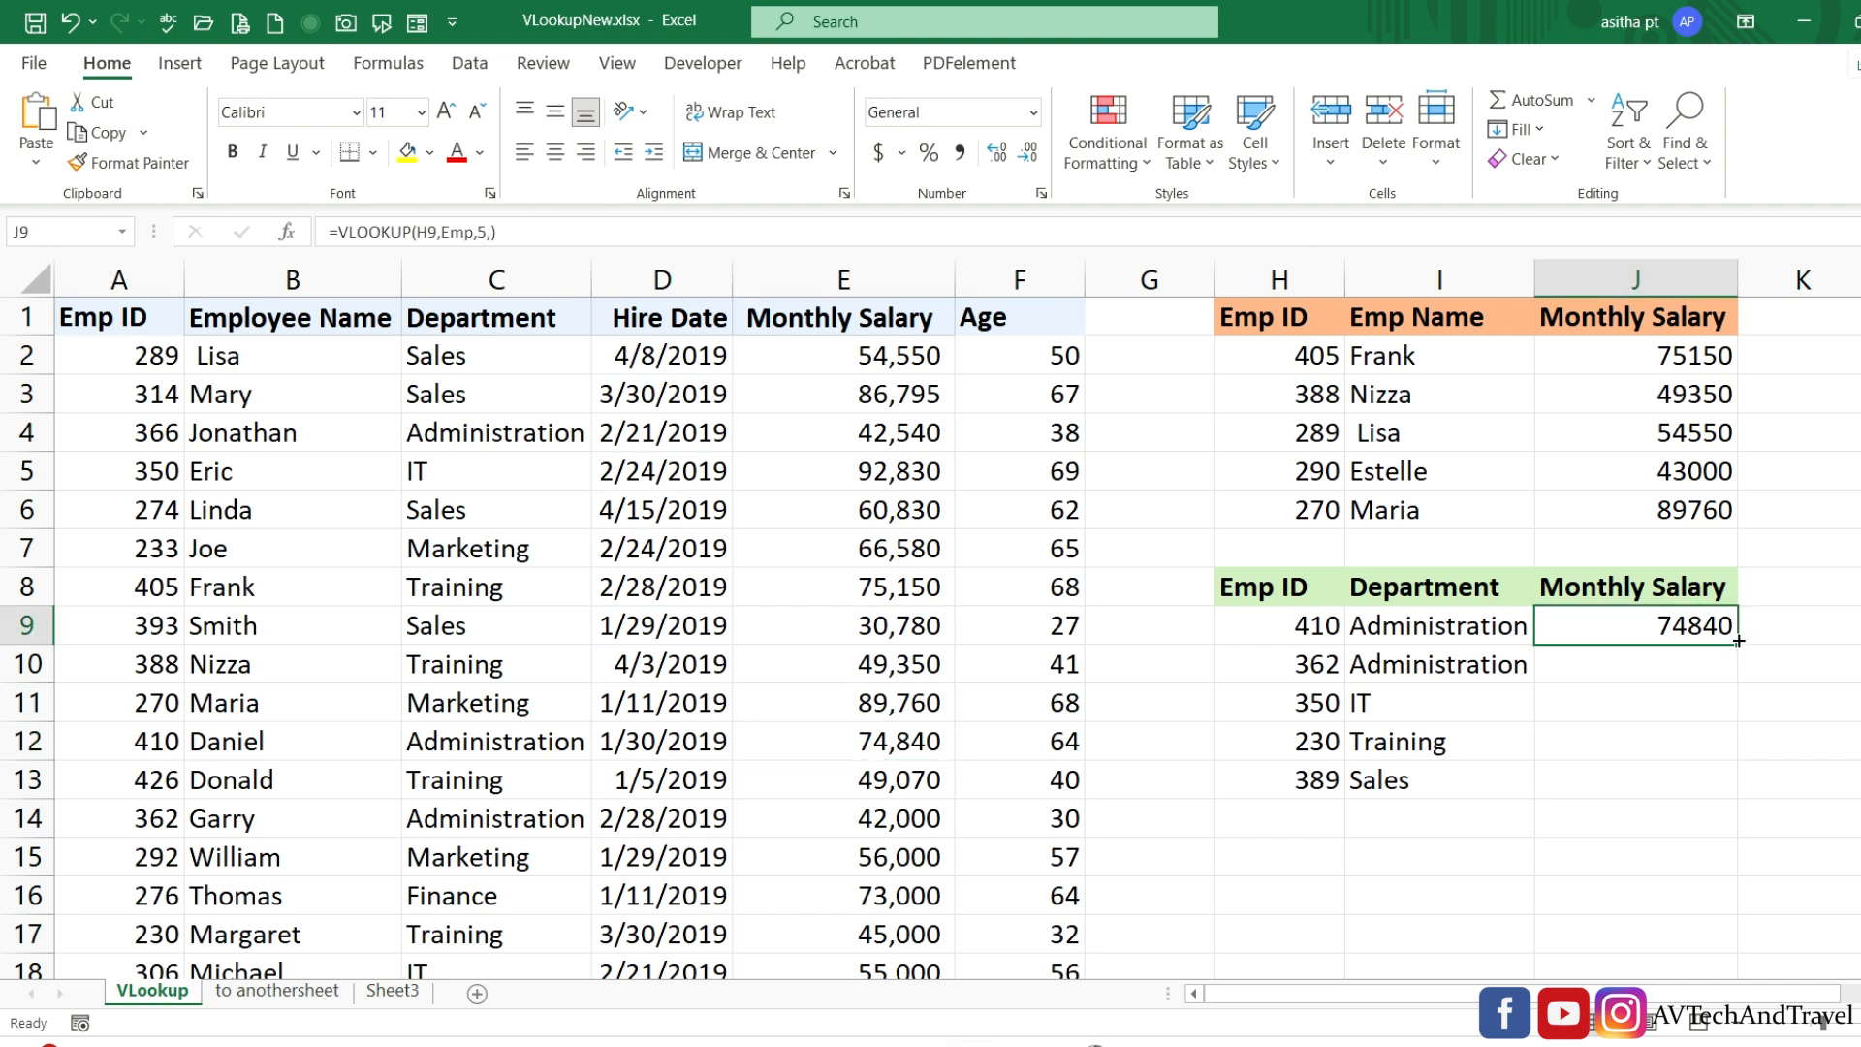
left_click_drag(1738, 642, 1736, 795)
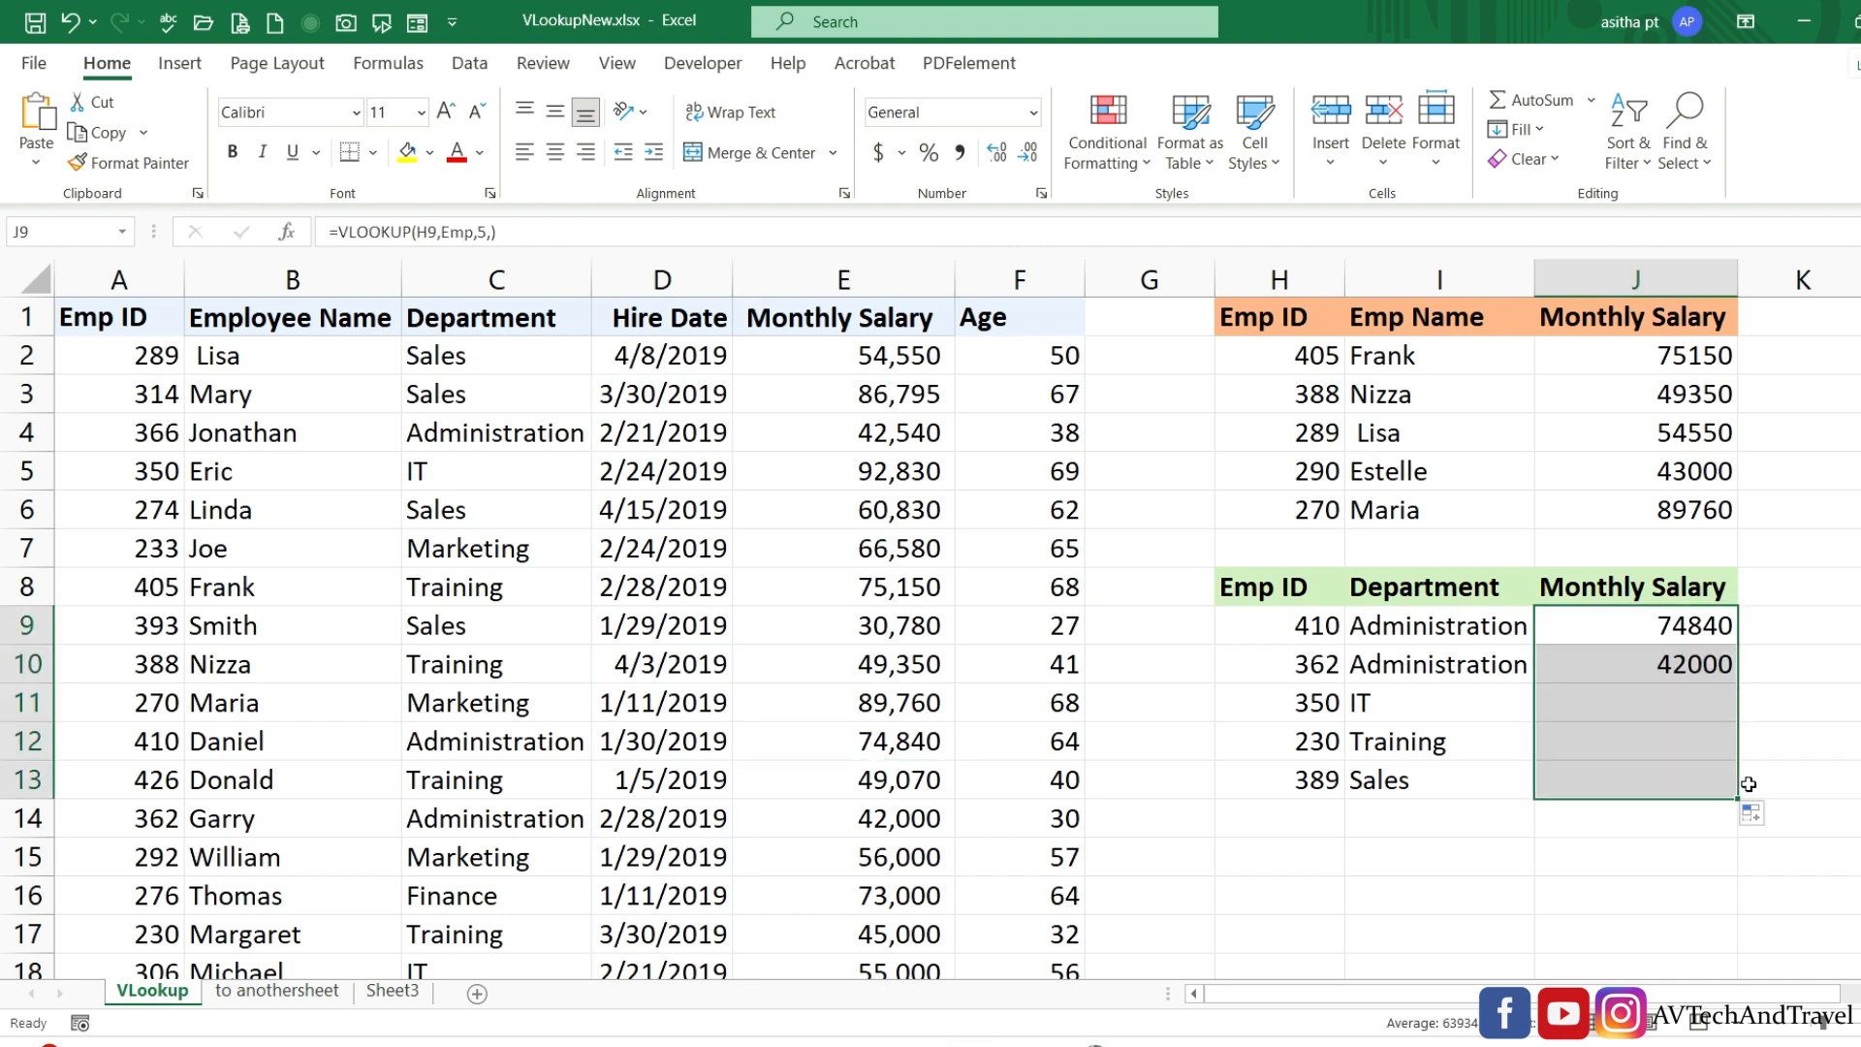
left_click(1802, 774)
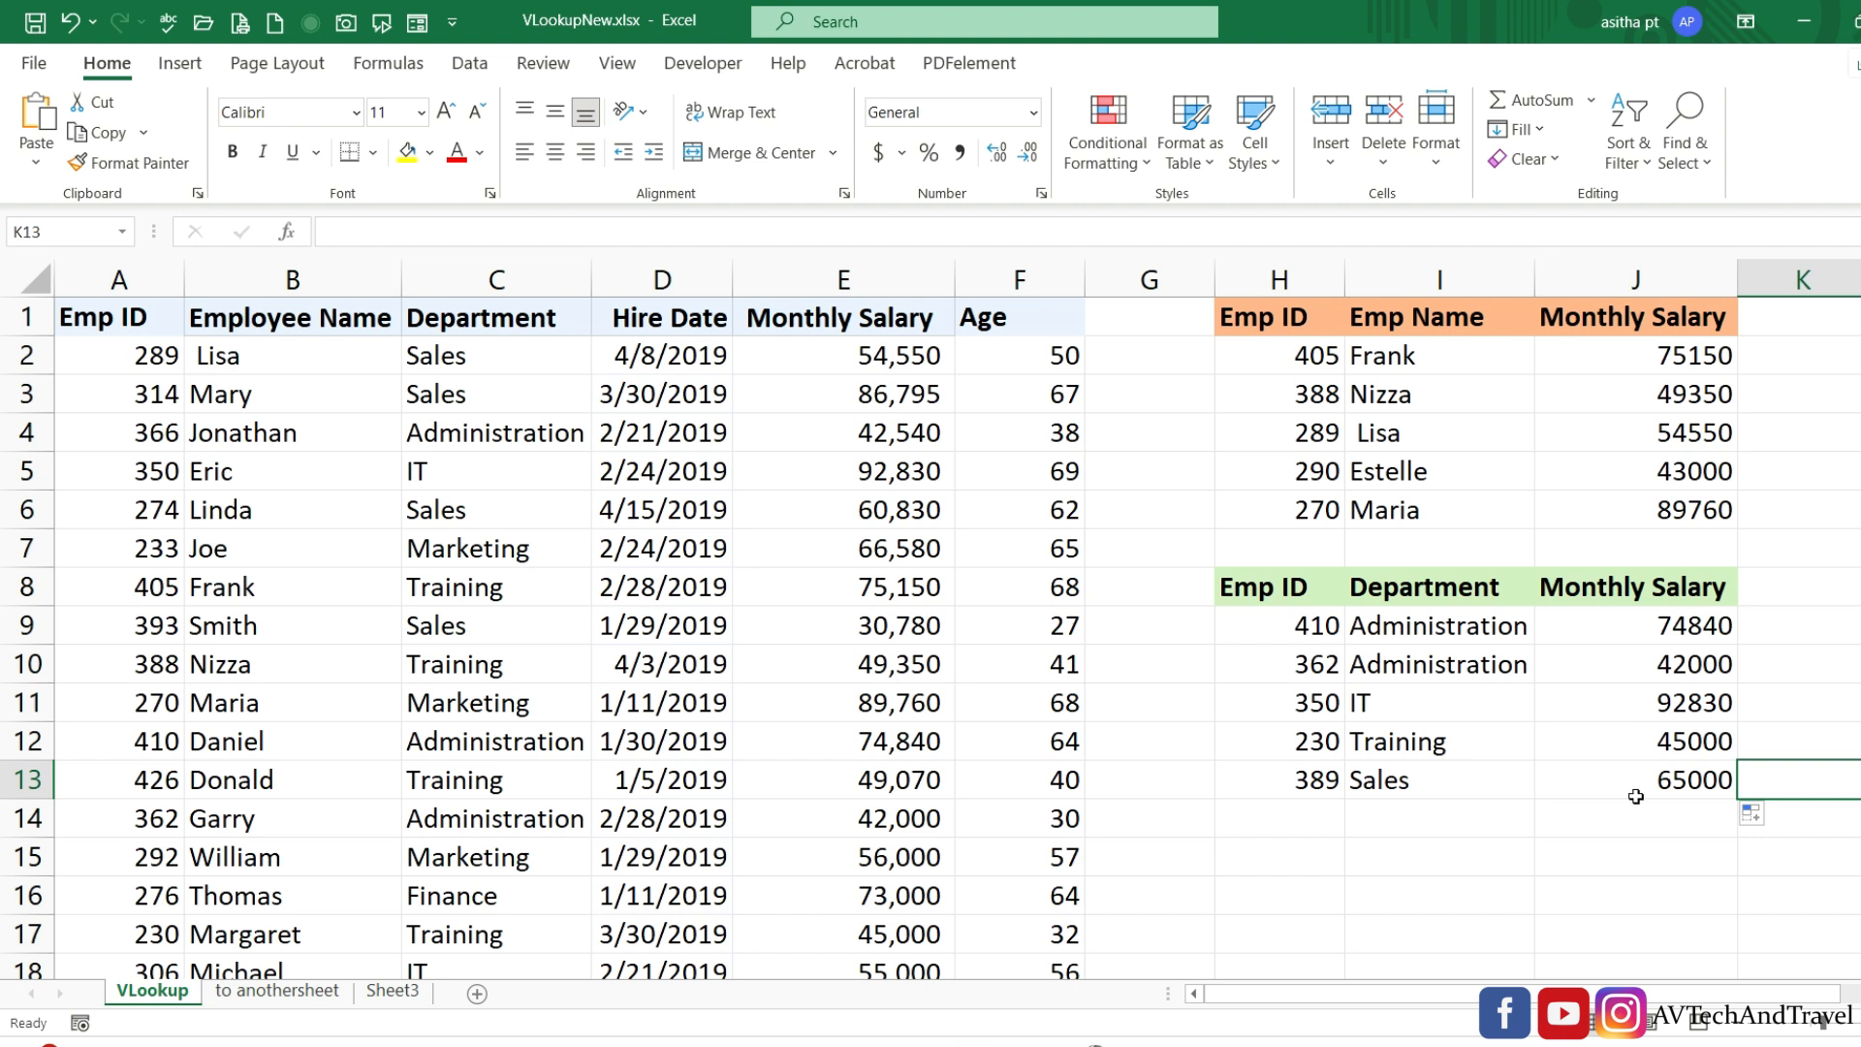
Add Emp ID 289 in H14 and extend the department and monthly salary formulas to row 14.
left_click(1322, 822)
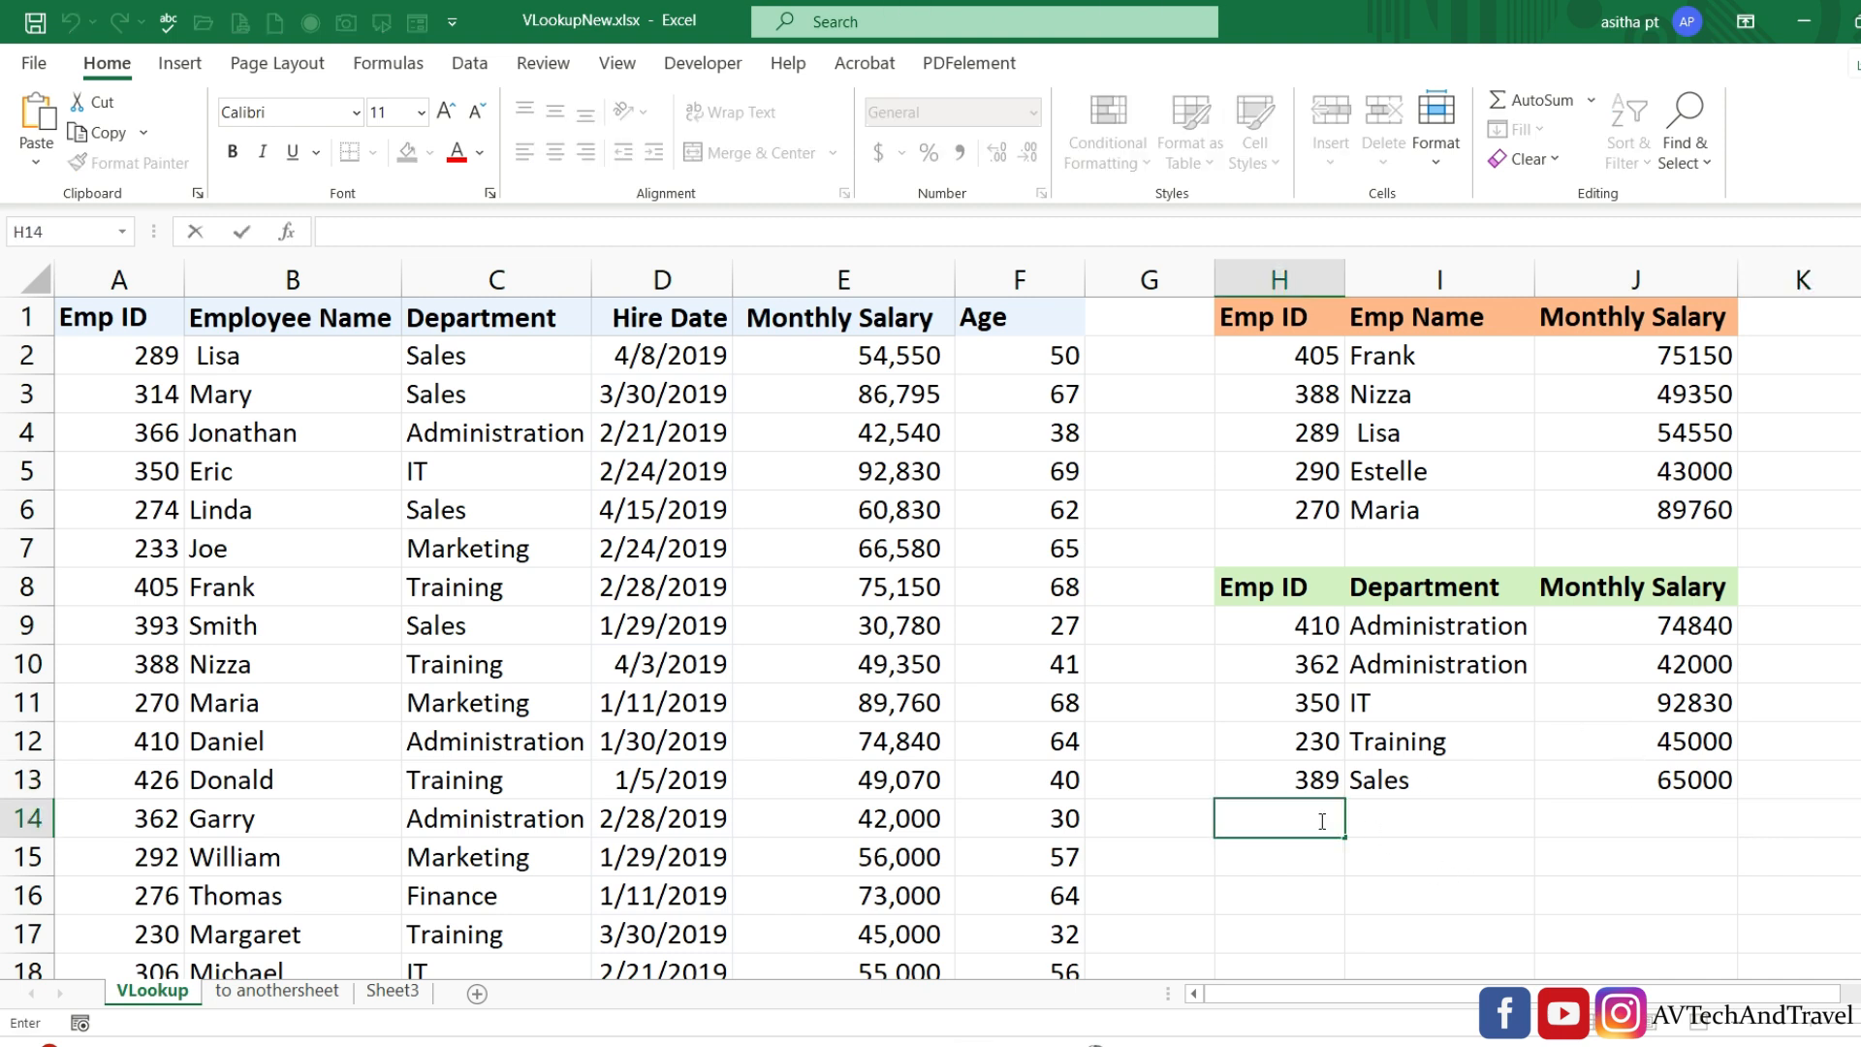
type("289")
key("Return")
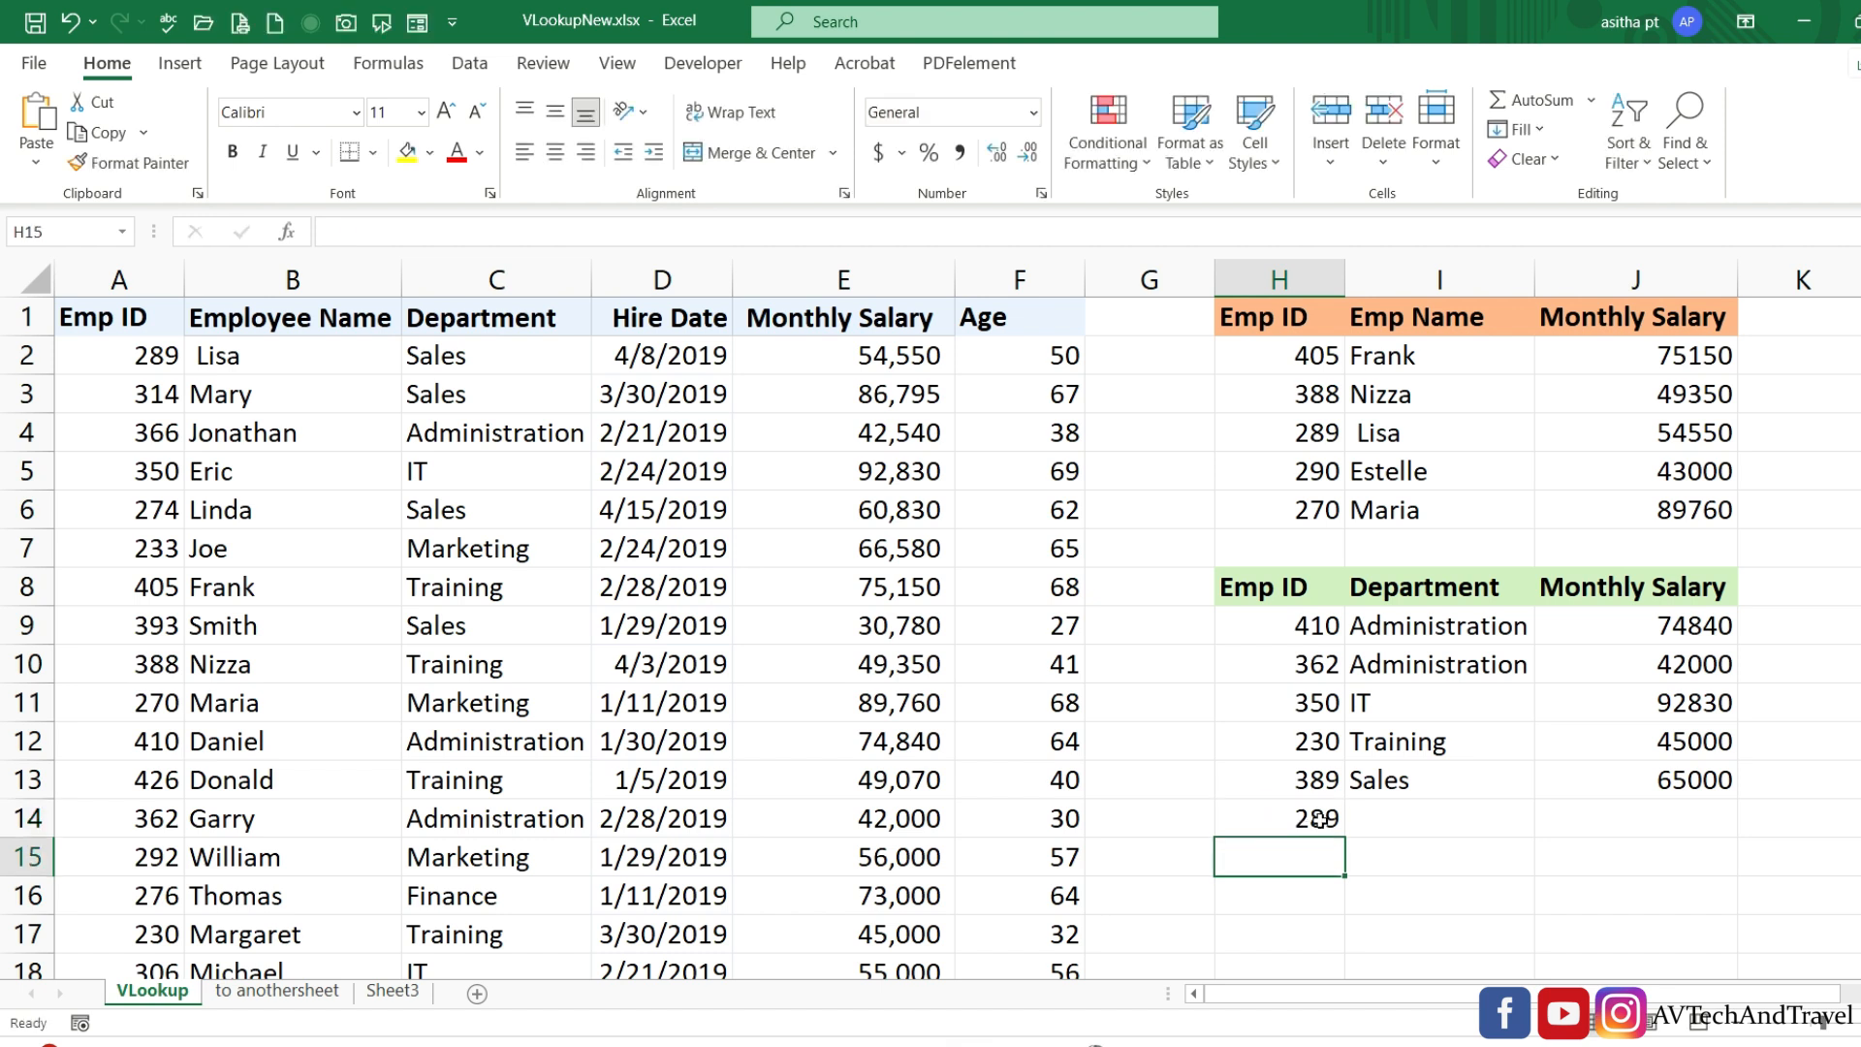
left_click(1434, 626)
left_click_drag(1534, 644, 1531, 829)
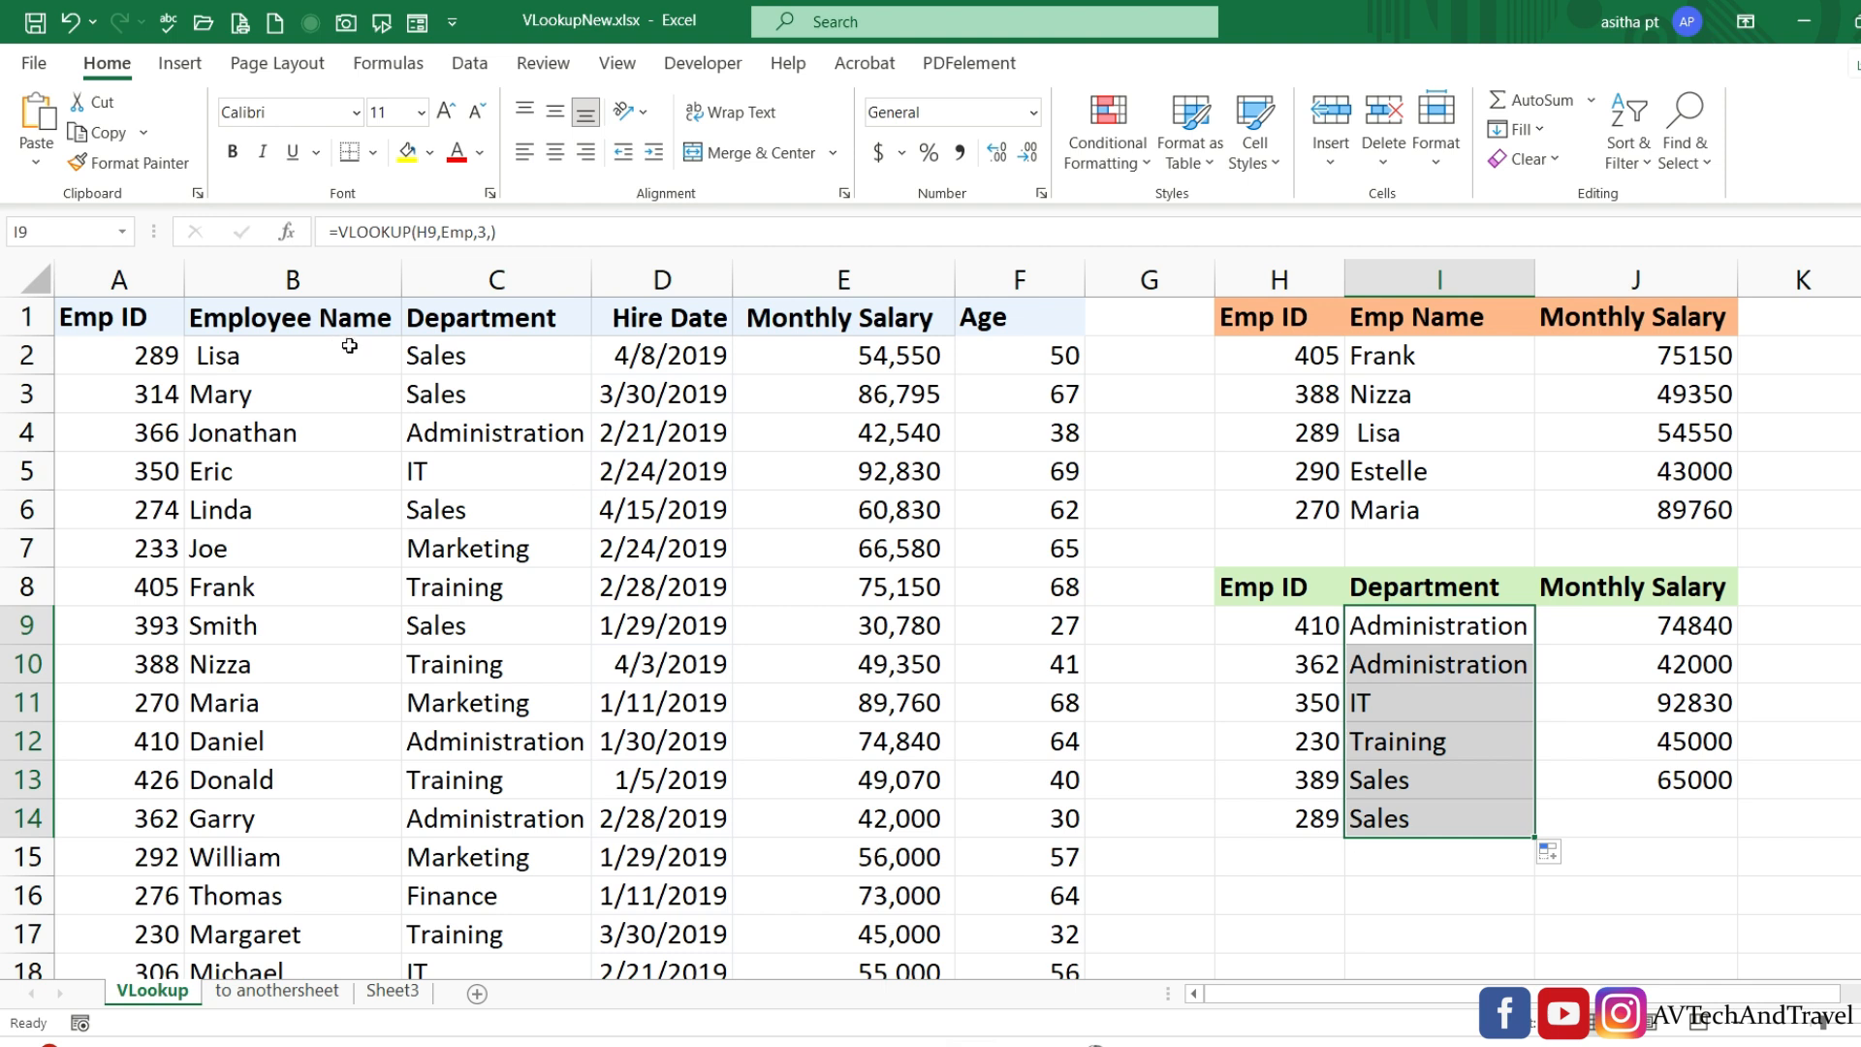
left_click(1706, 630)
left_click_drag(1736, 644, 1737, 836)
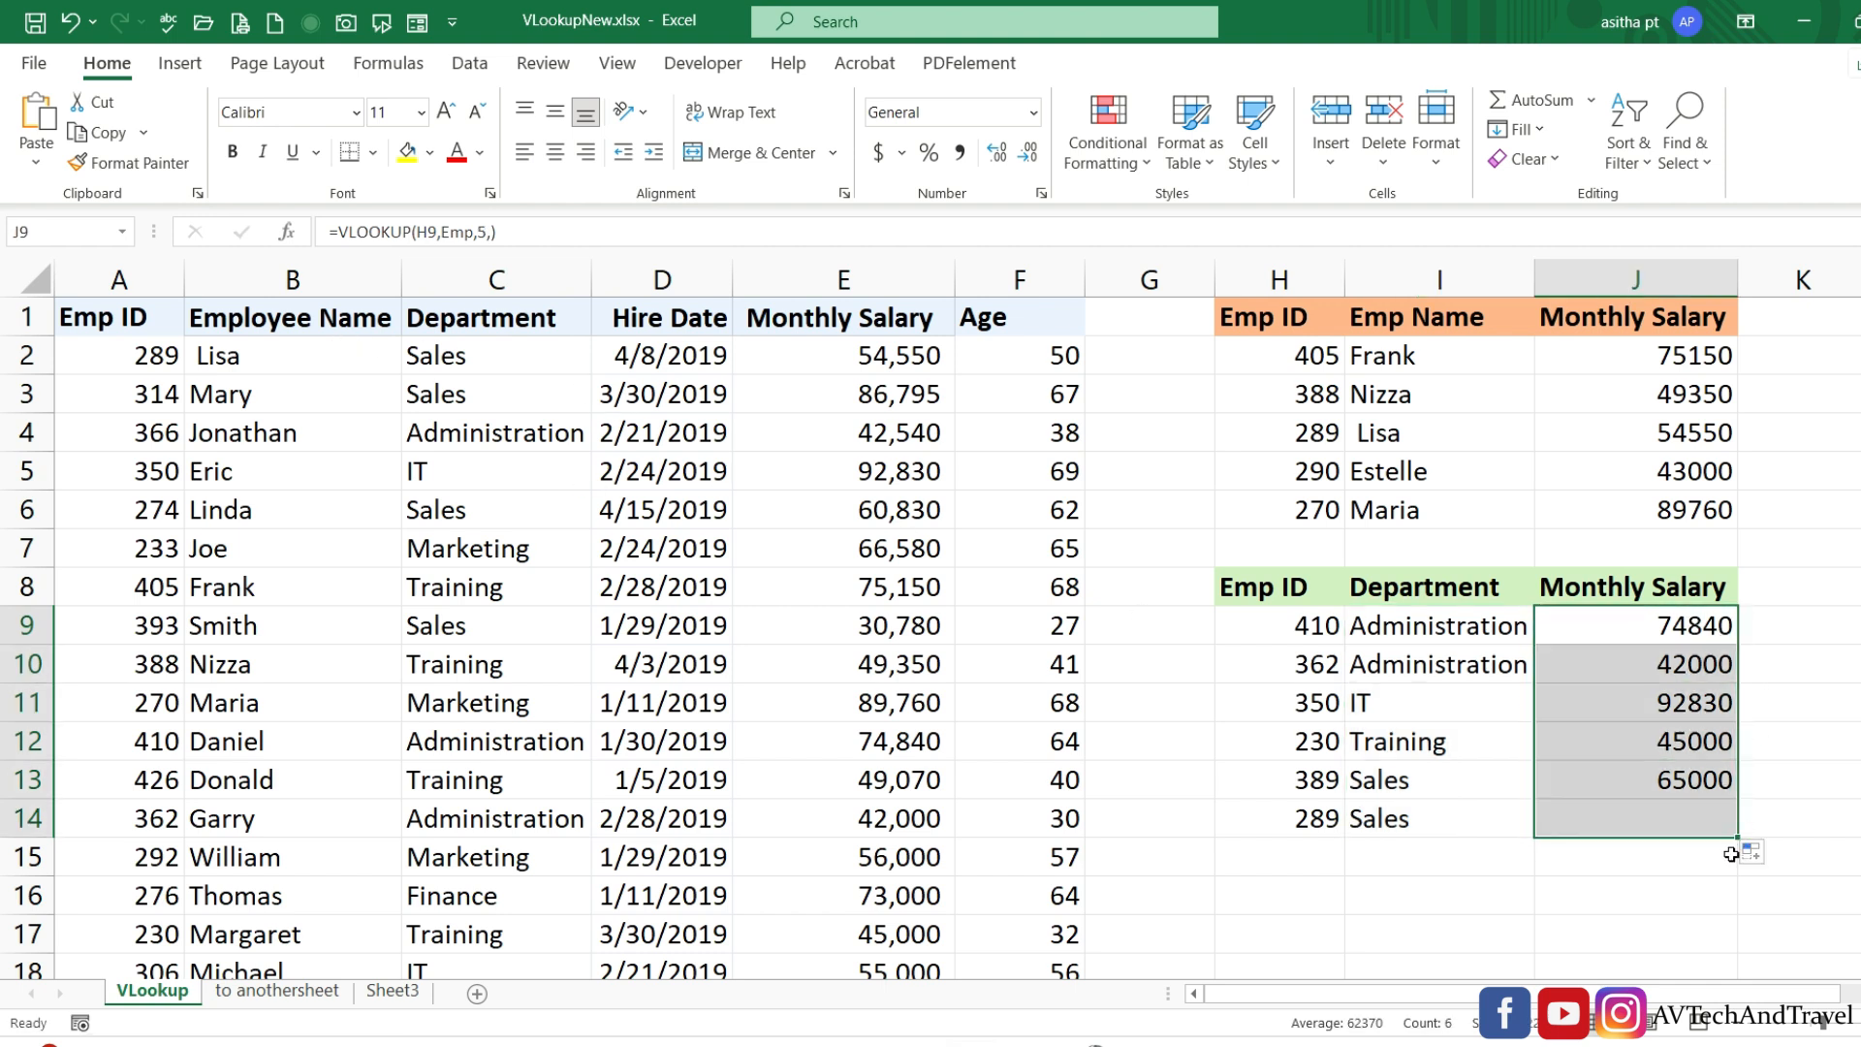
Clear the test record in row 14 of the second lookup table.
left_click_drag(1304, 822, 1753, 826)
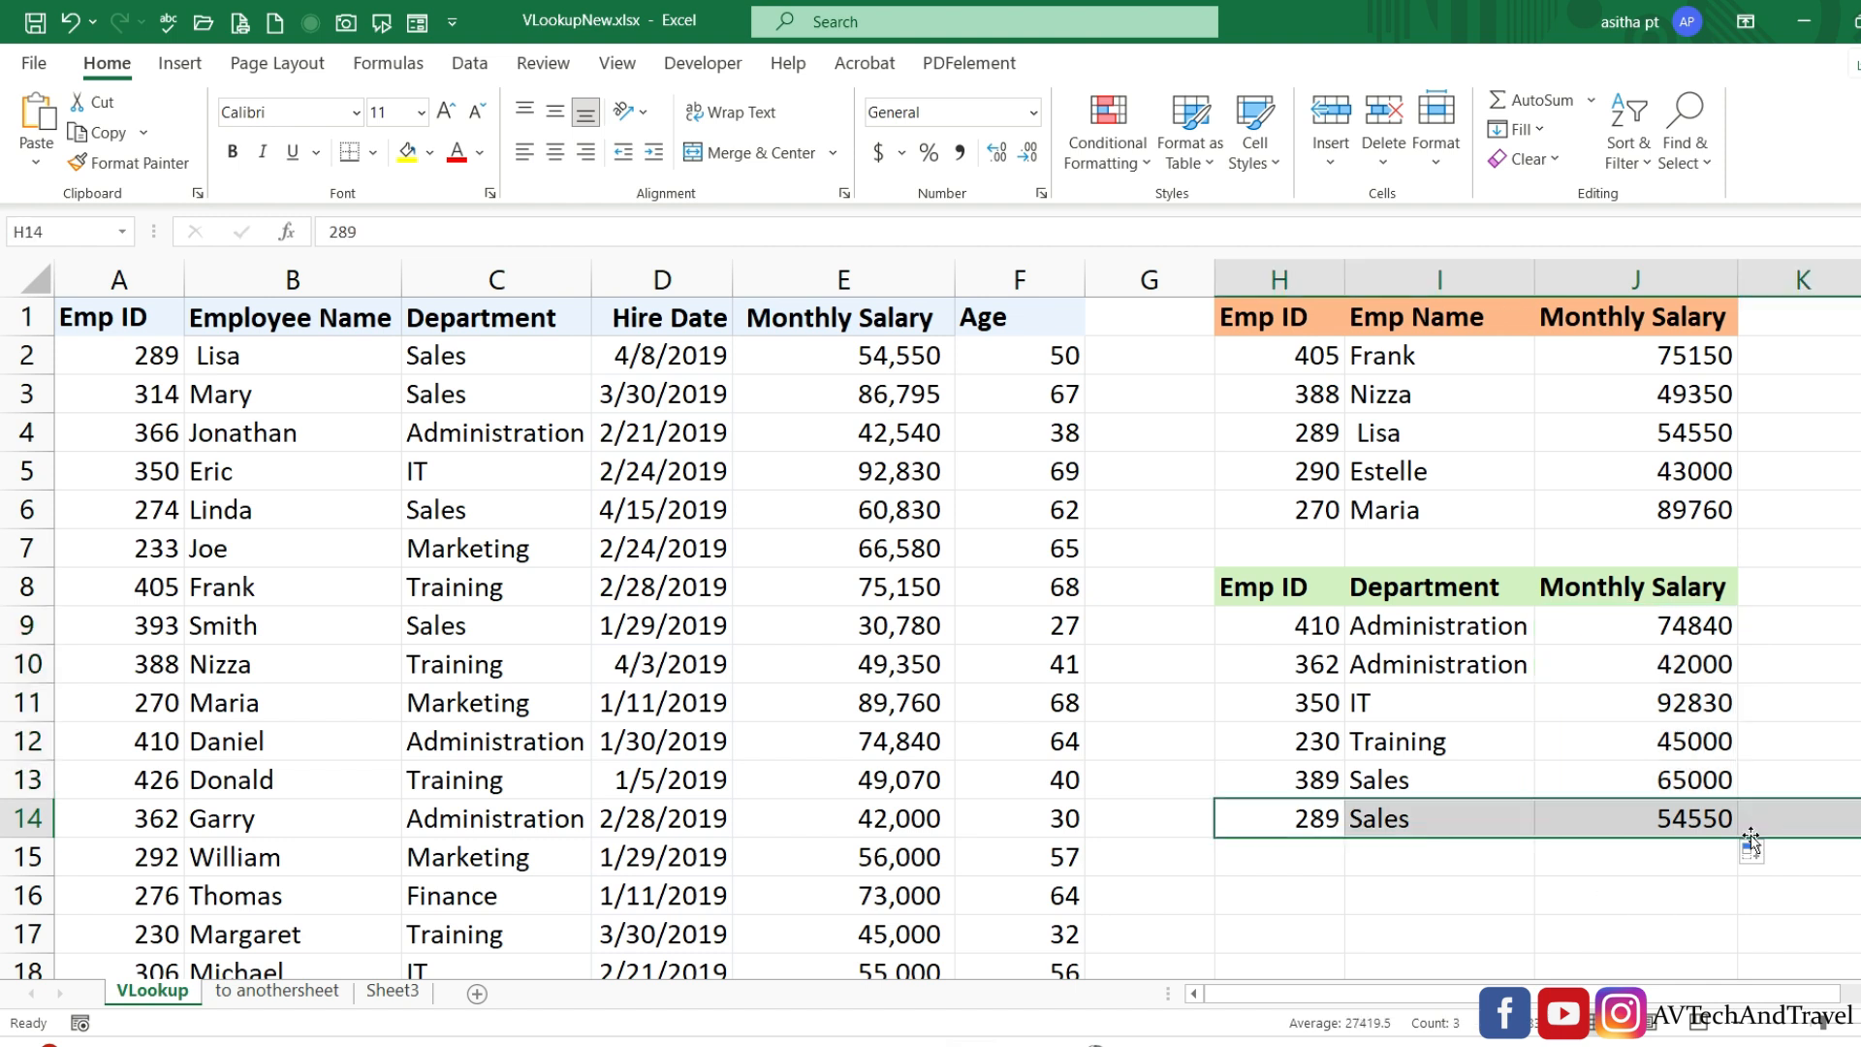
key("Delete")
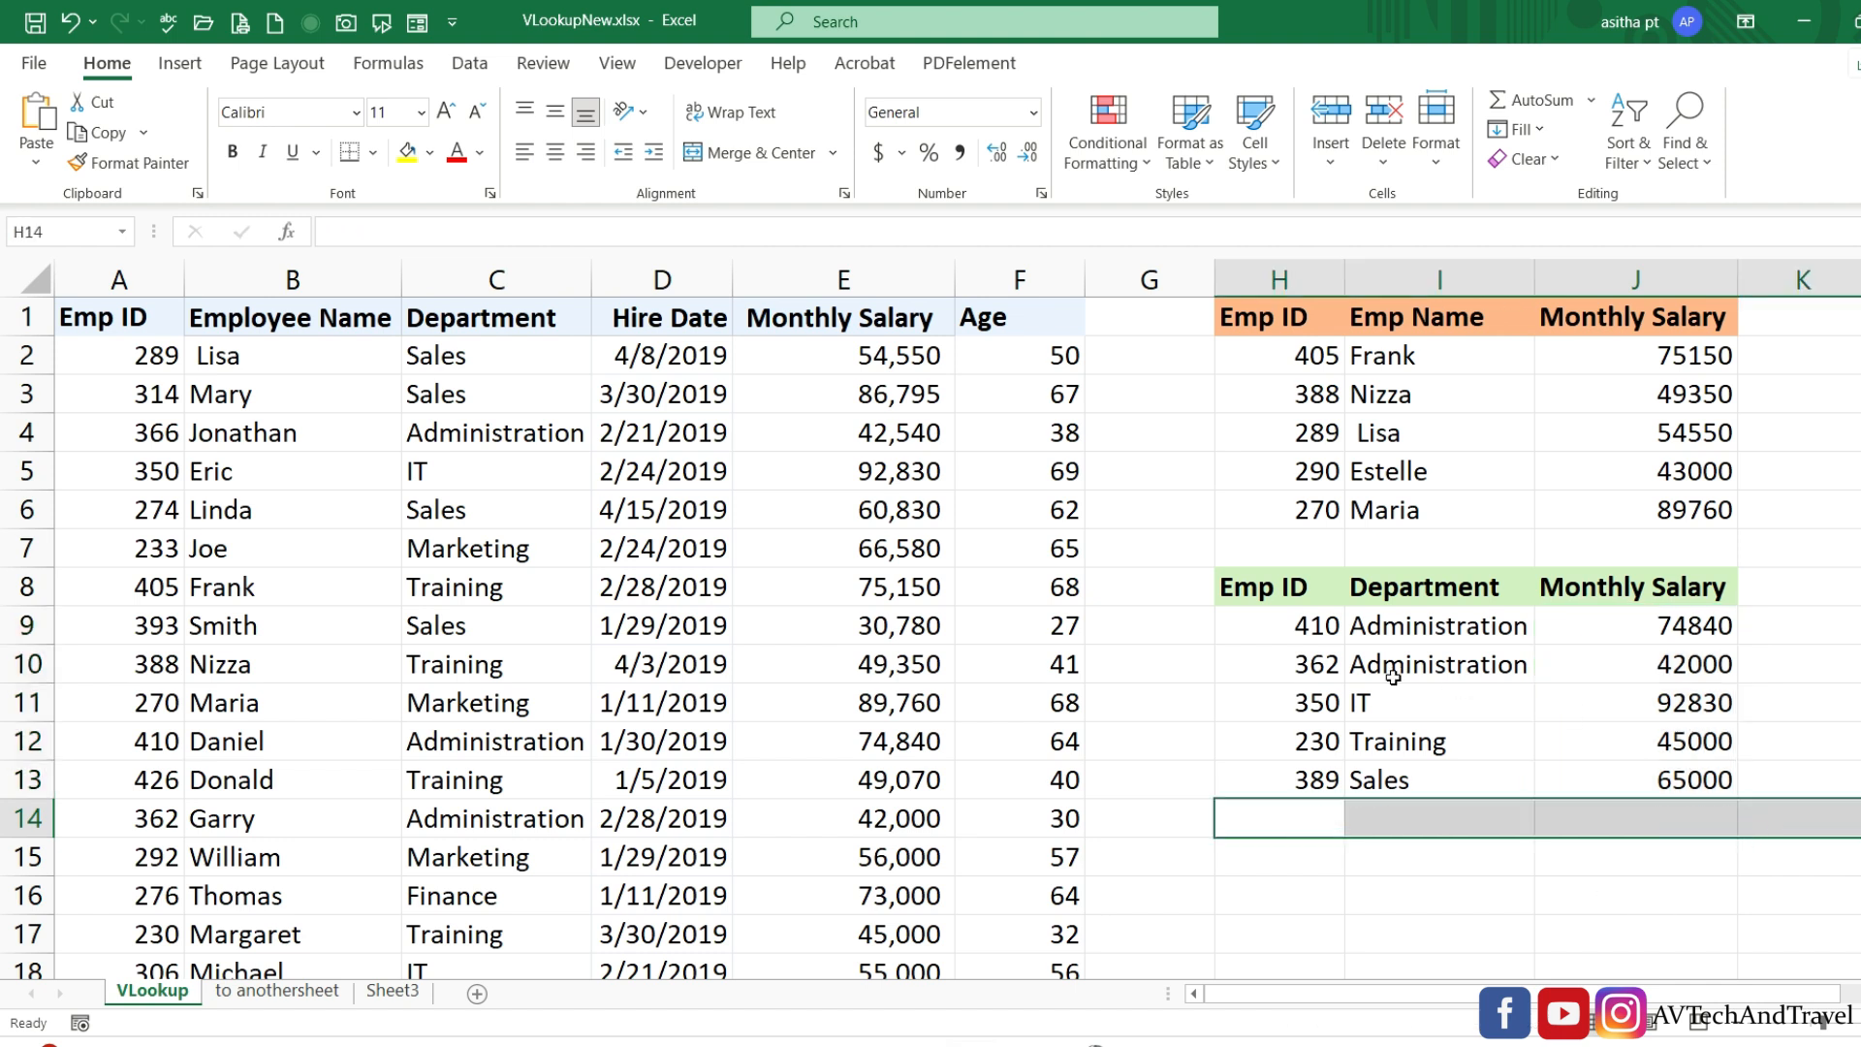
Change the Emp ID in H11 to 289 to test the department and salary lookups.
double_click(1338, 702)
key("BackSpace")
key("BackSpace")
key("BackSpace")
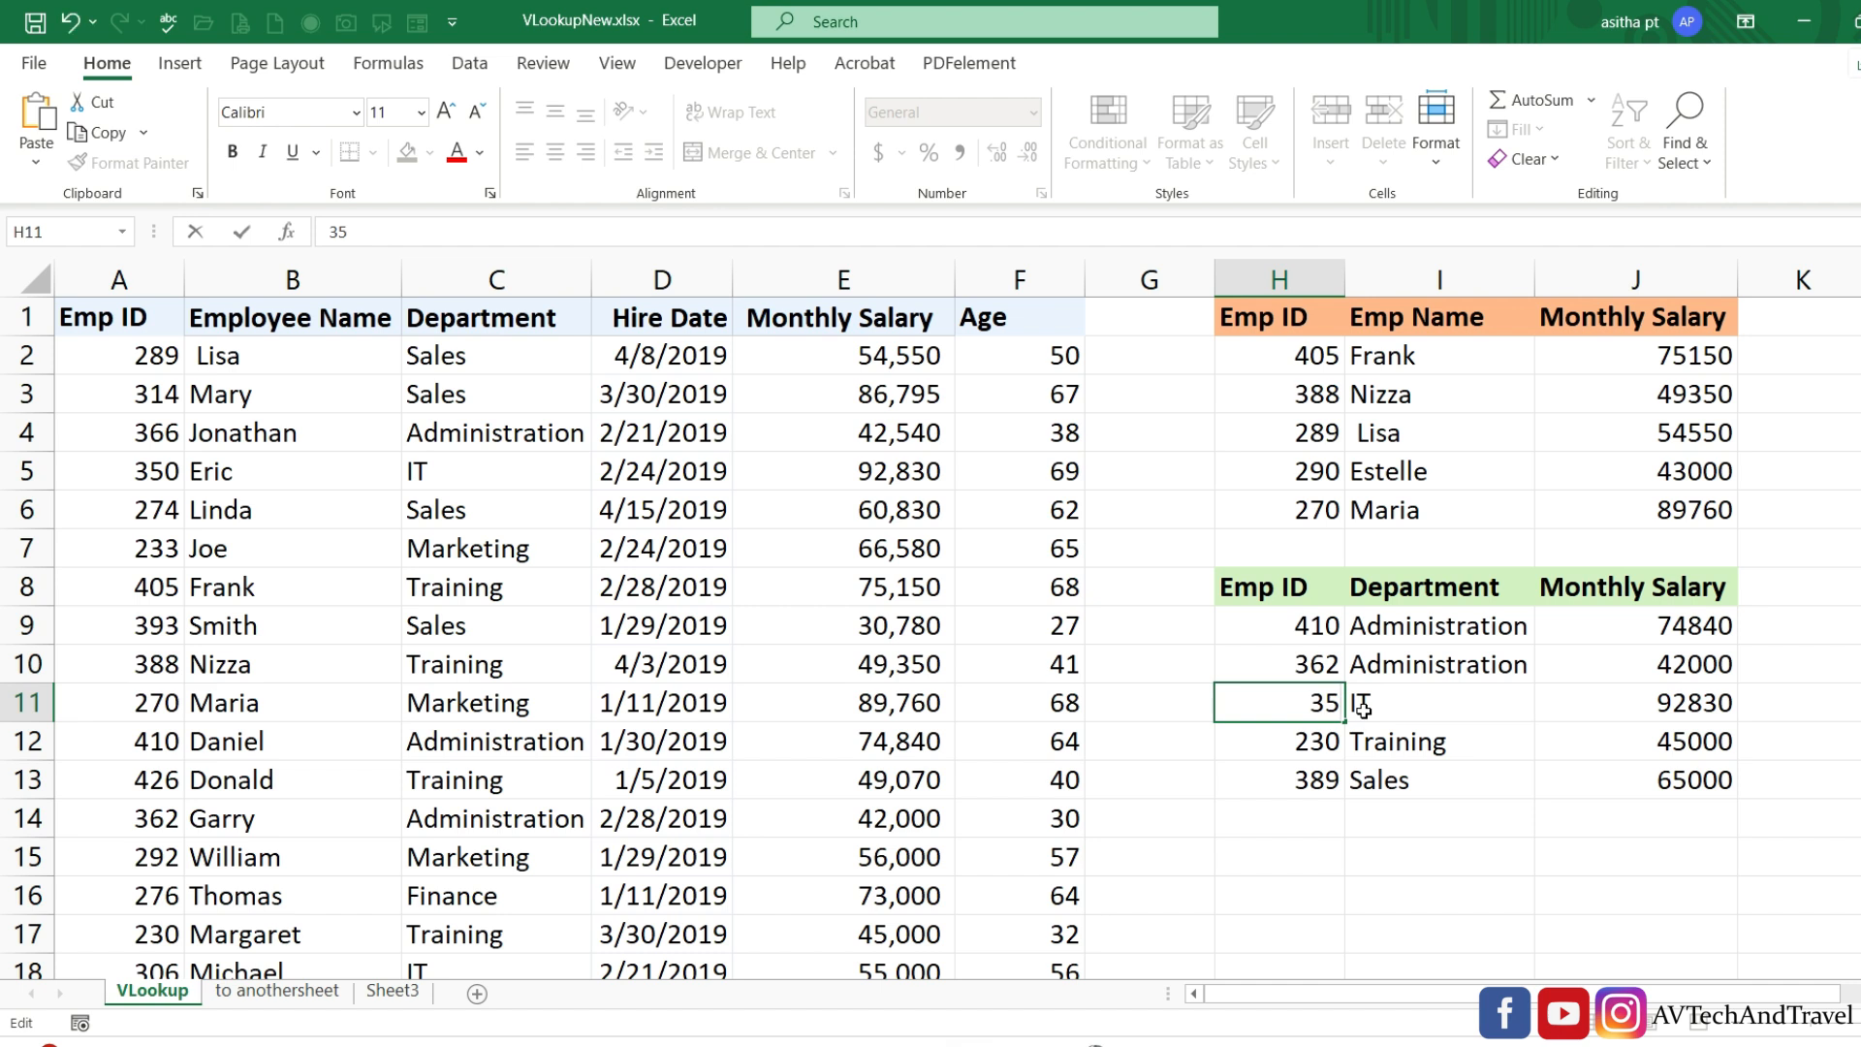
type("289")
key("Return")
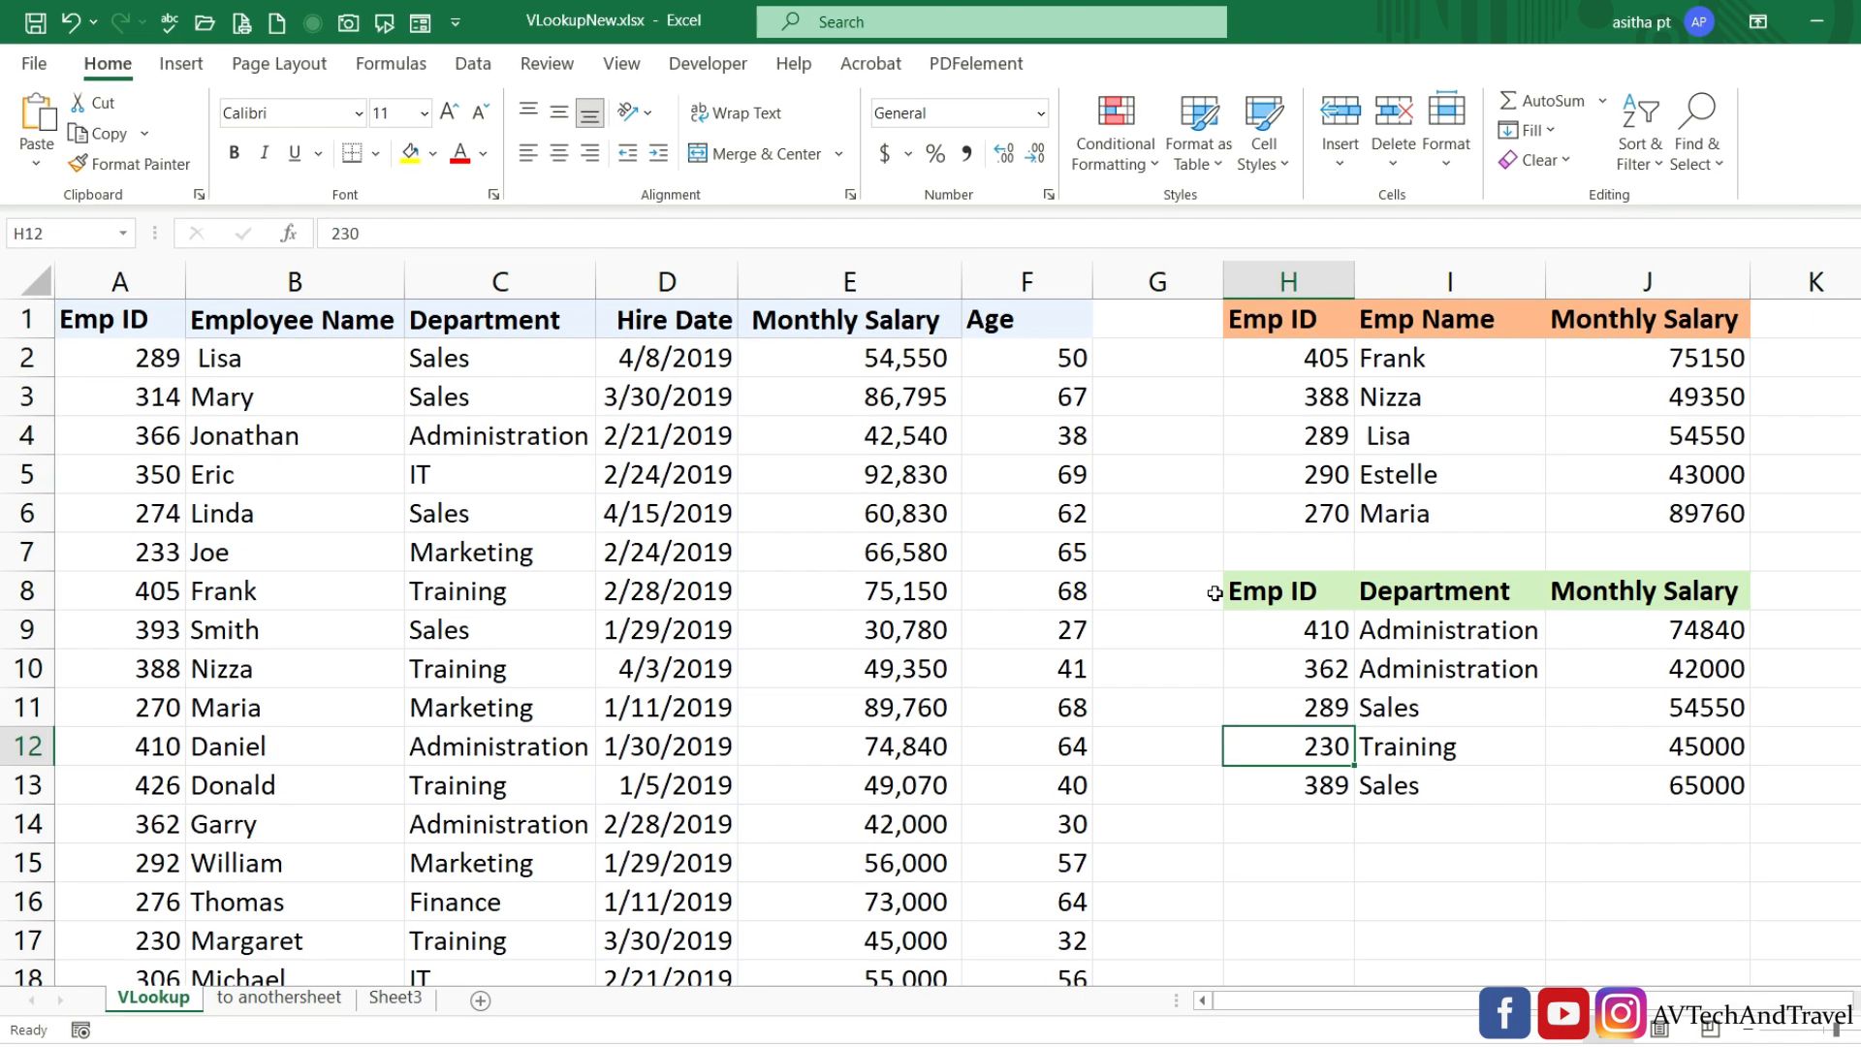
On the "to anothersheet" sheet, fit the column widths to the headers and apply borders to A1:D7.
left_click(276, 1006)
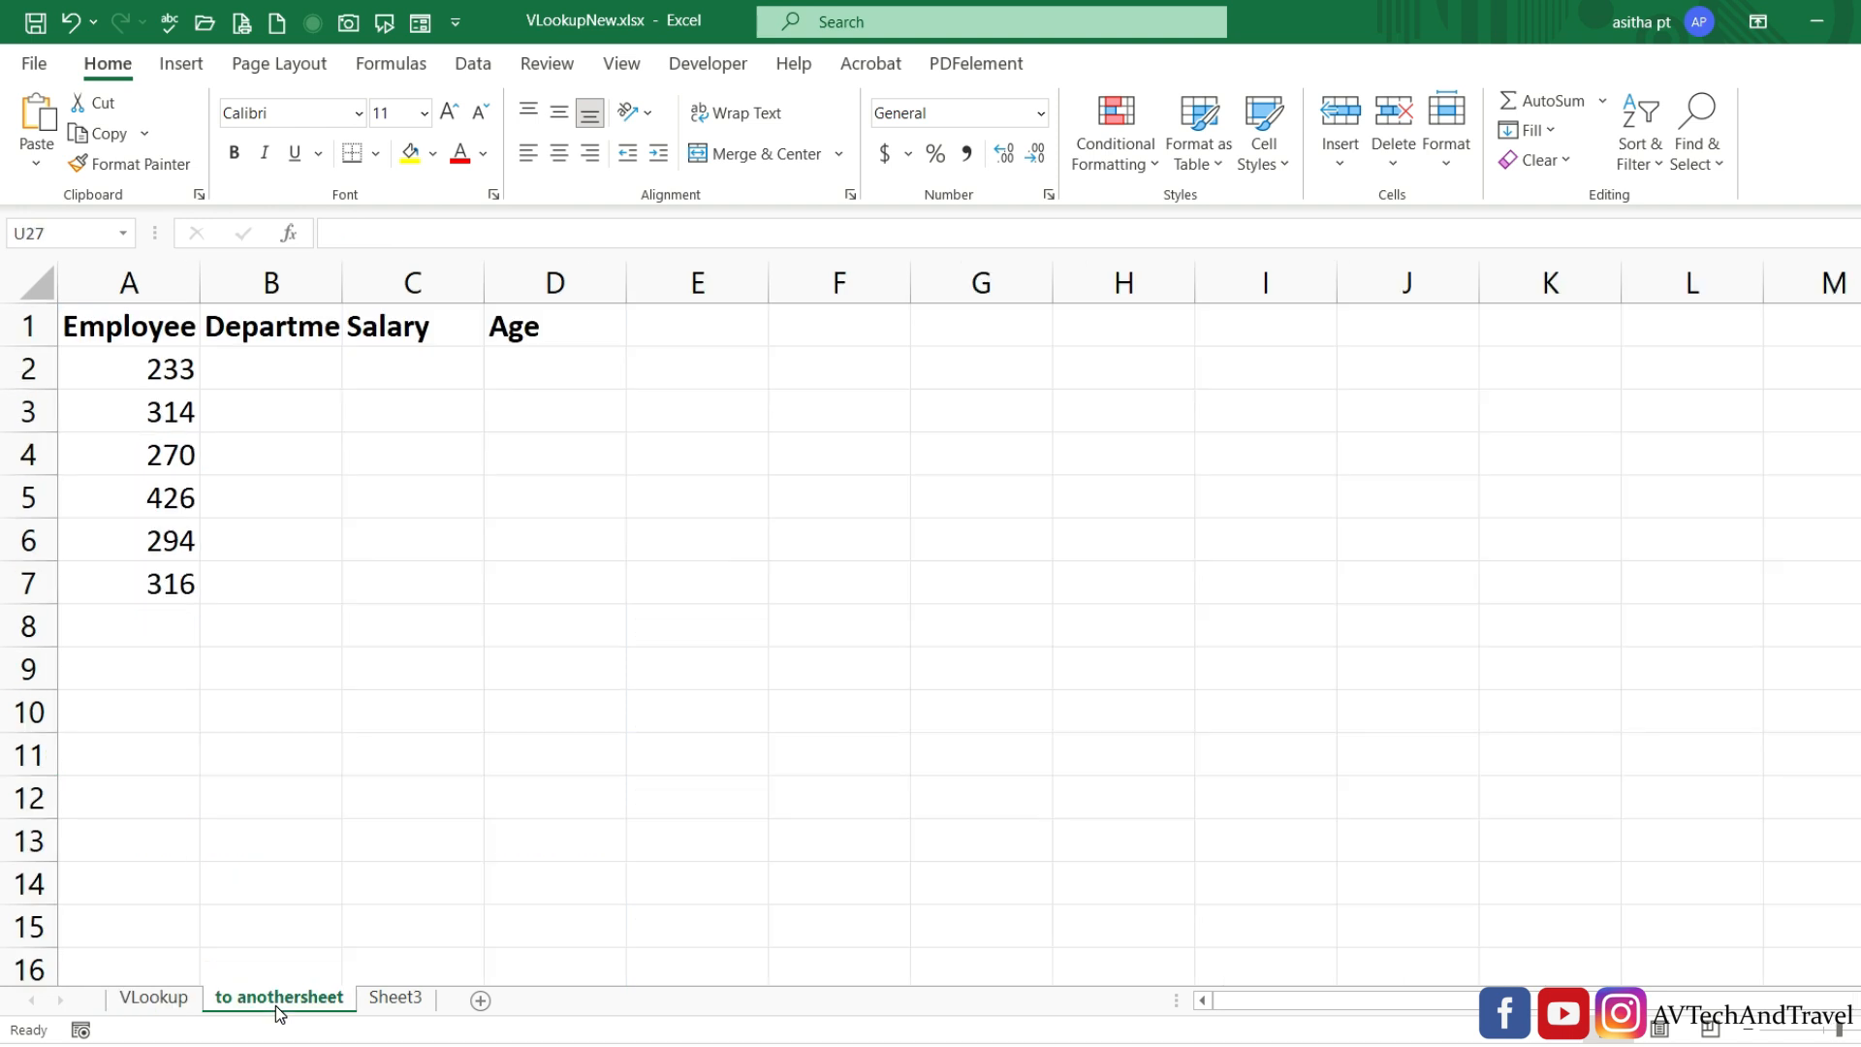
left_click_drag(172, 337, 592, 597)
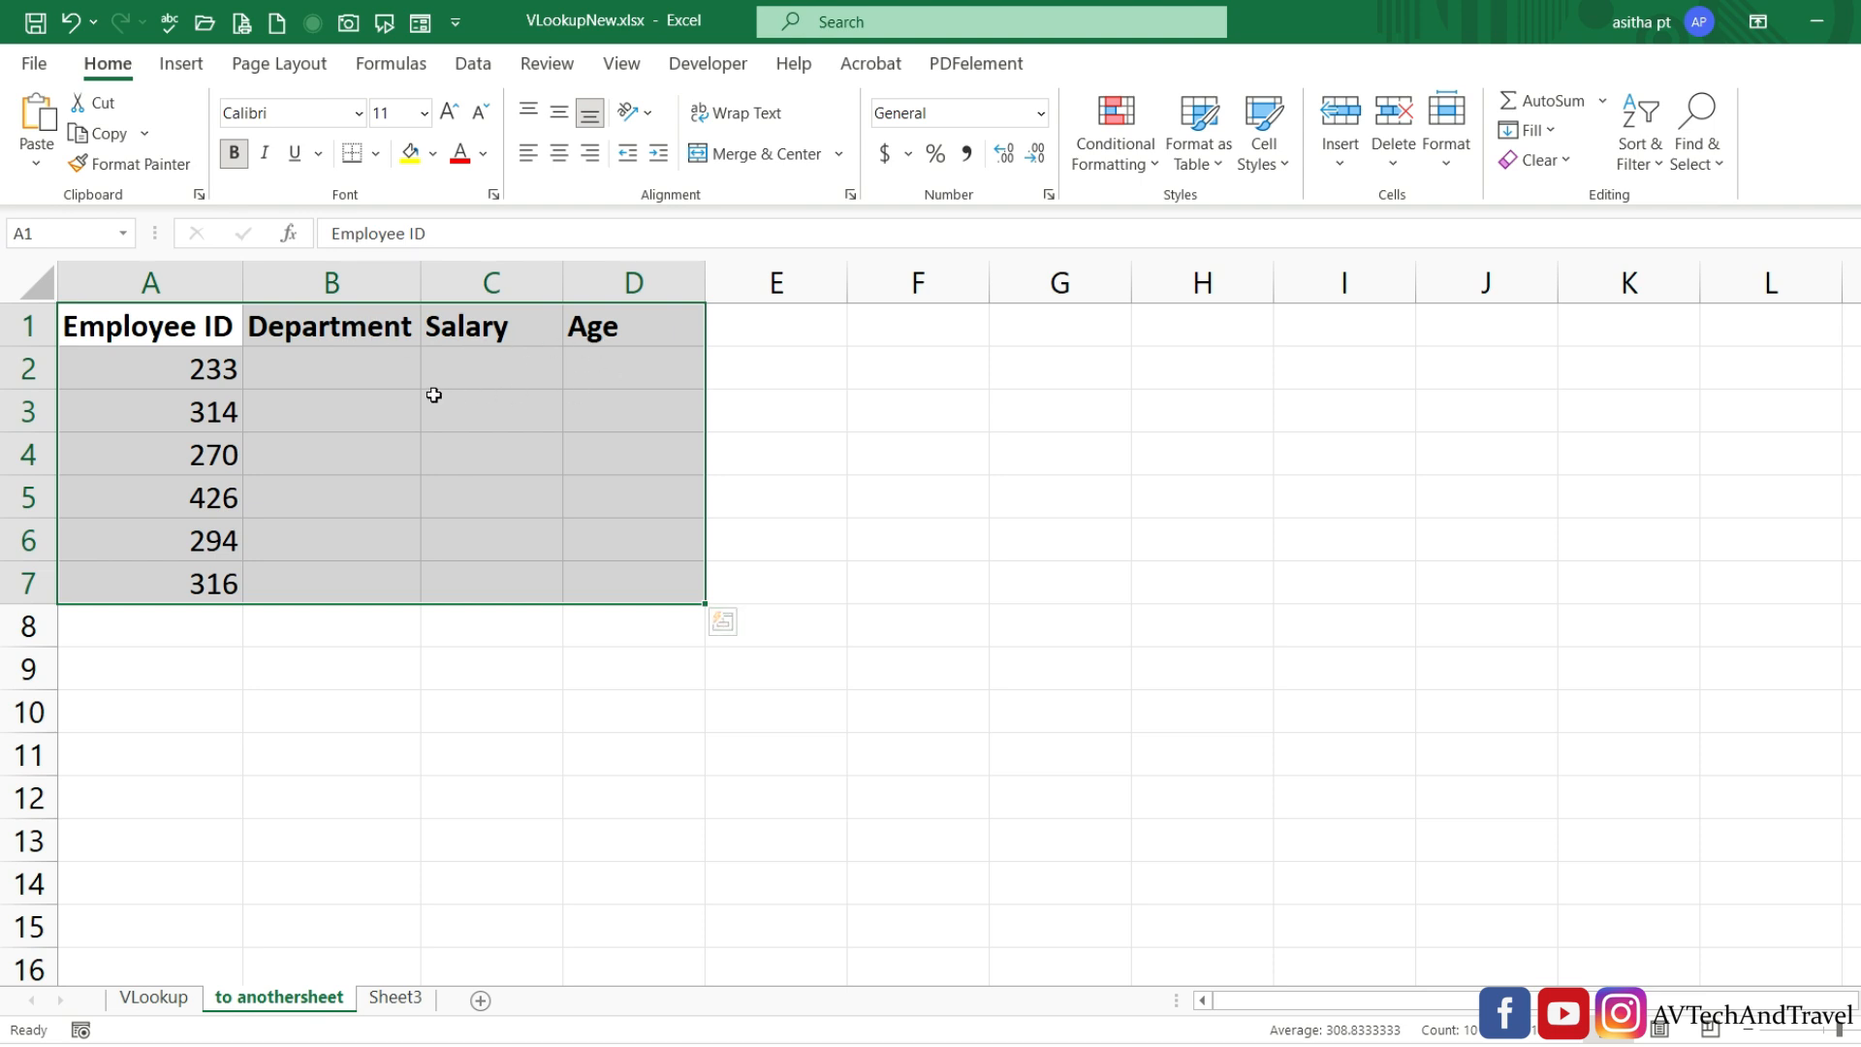
left_click(353, 153)
Start a VLOOKUP in B2 with A2 as the lookup value and the named range emp as the table array.
left_click(355, 368)
type("=")
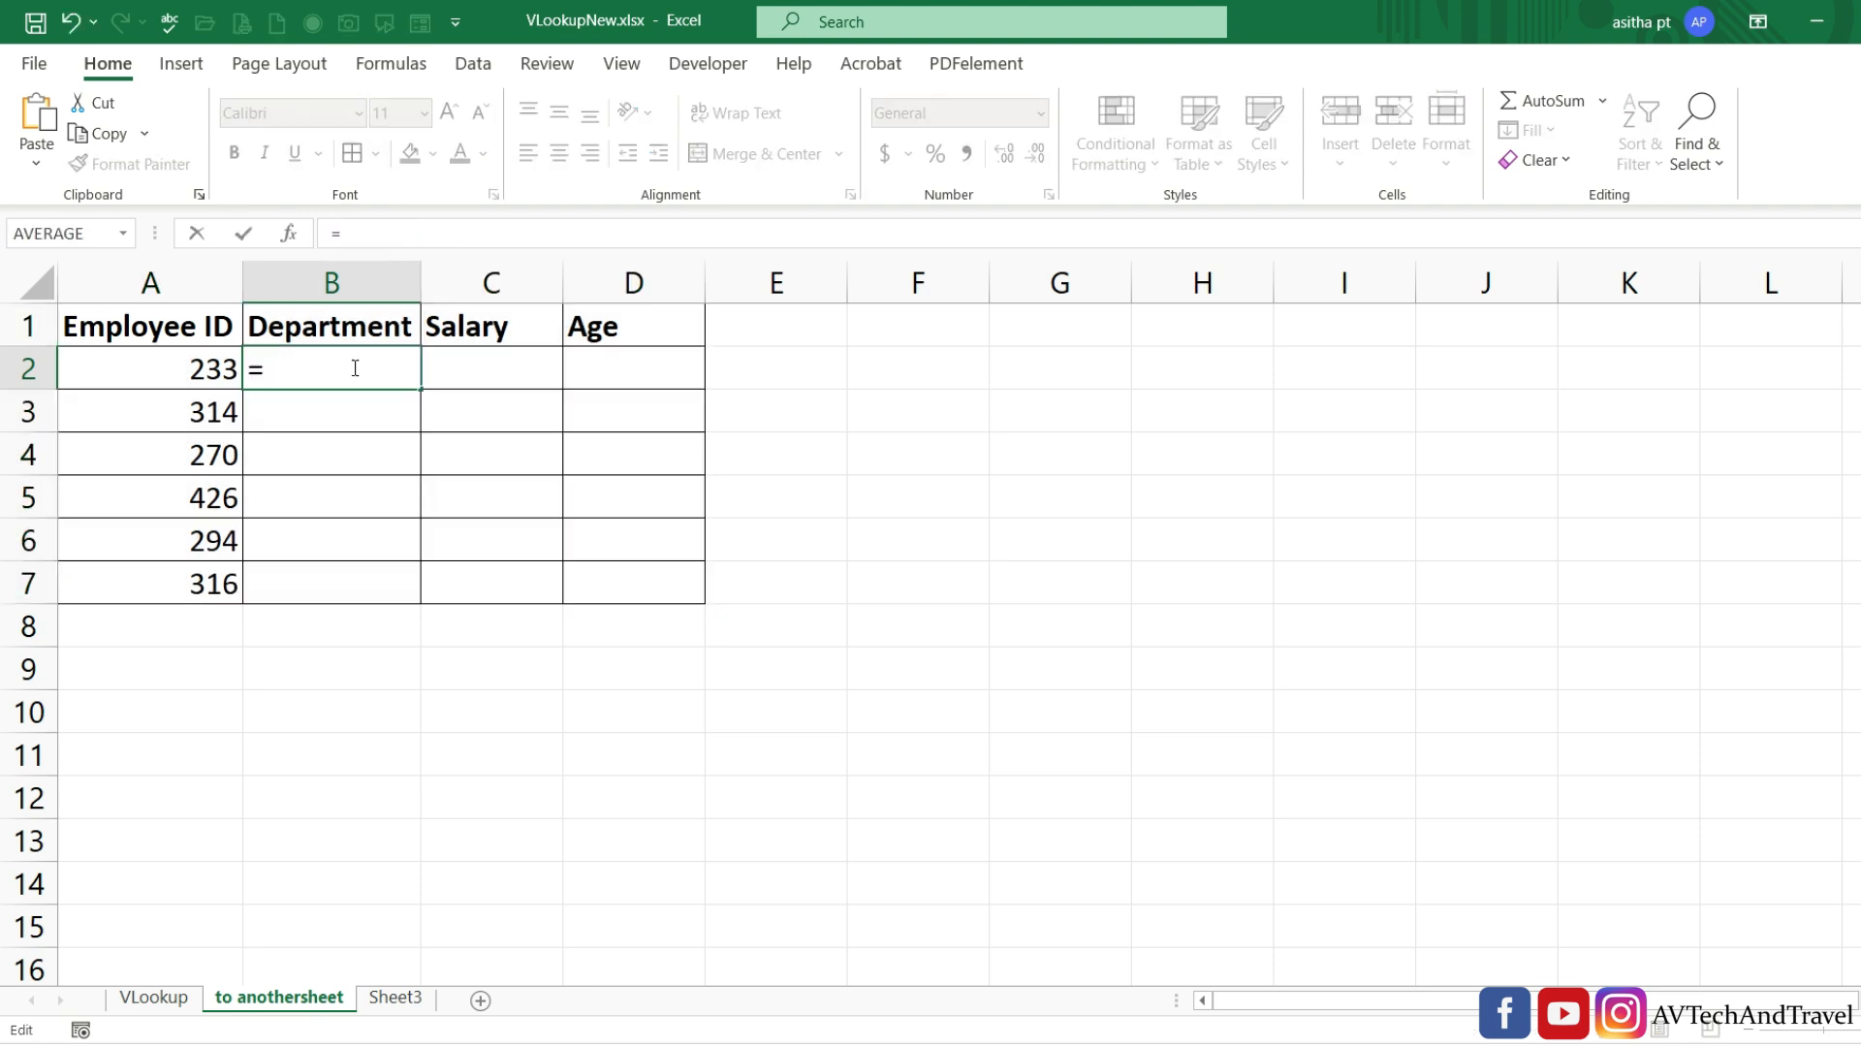
type("vl")
key("Tab")
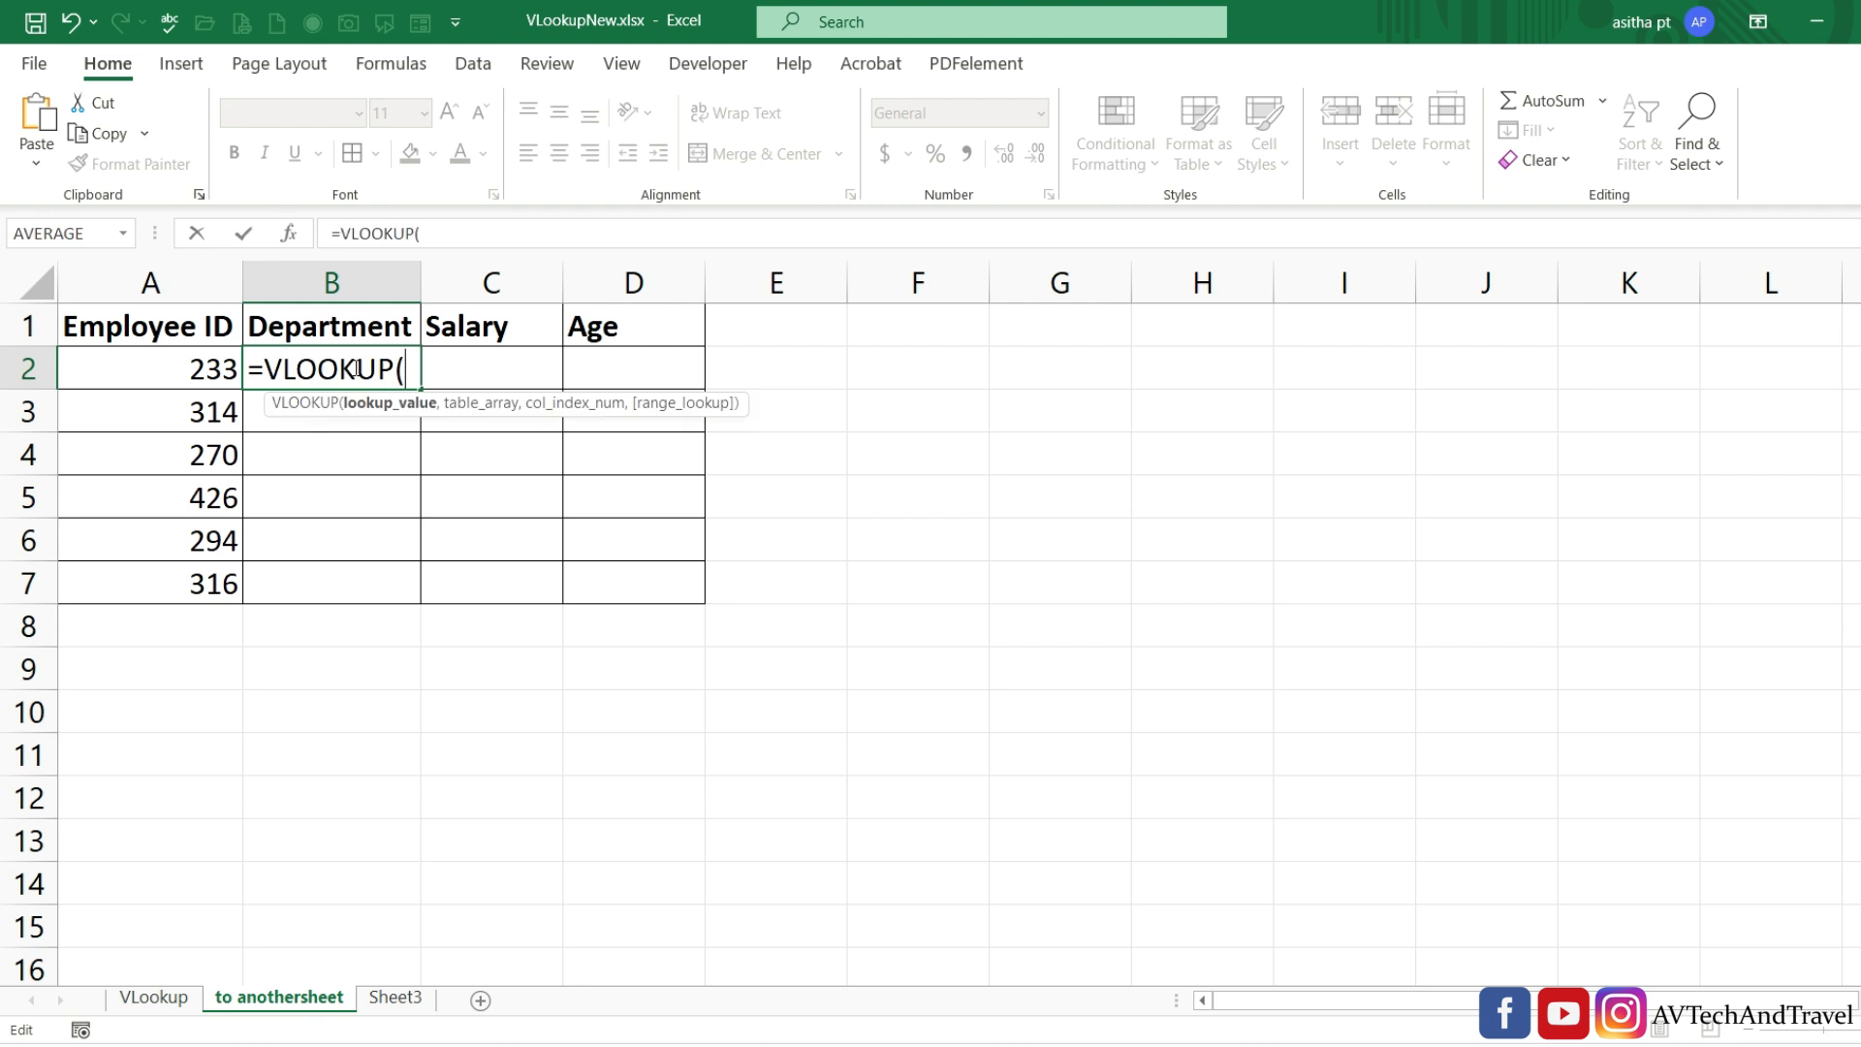
left_click(186, 368)
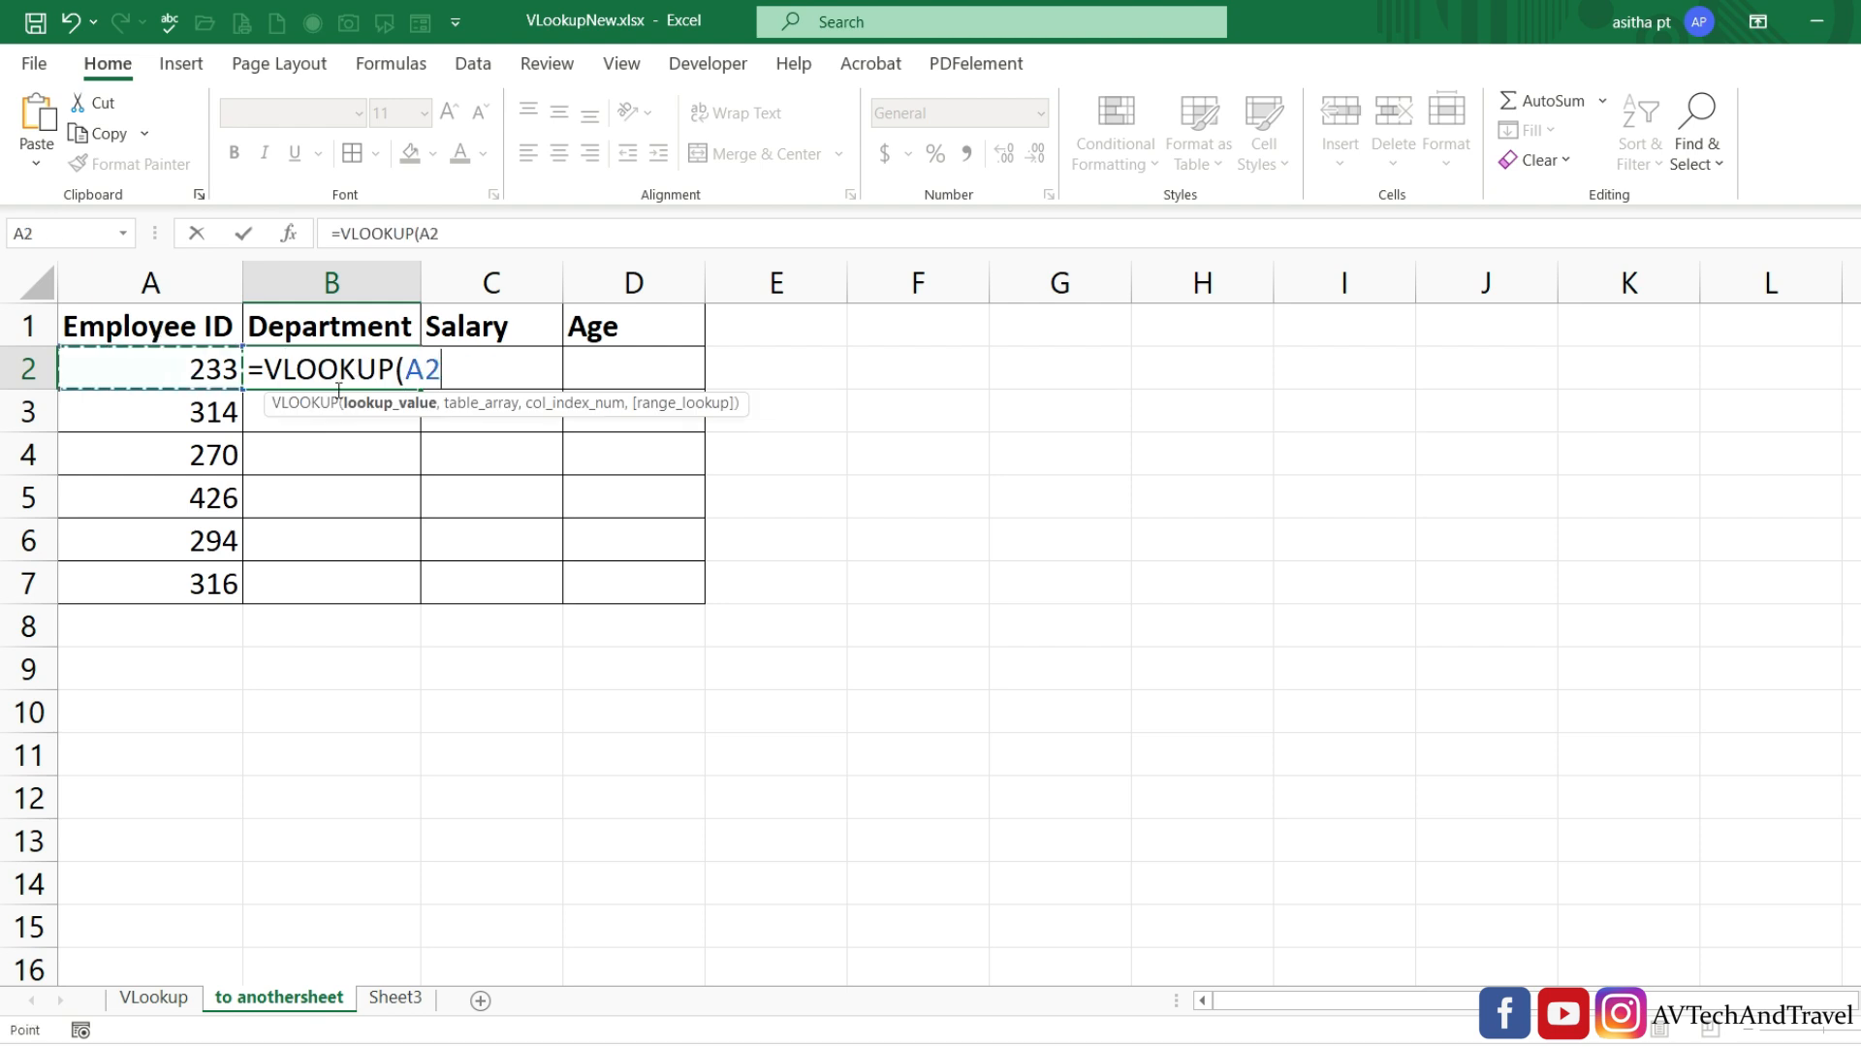
type(",")
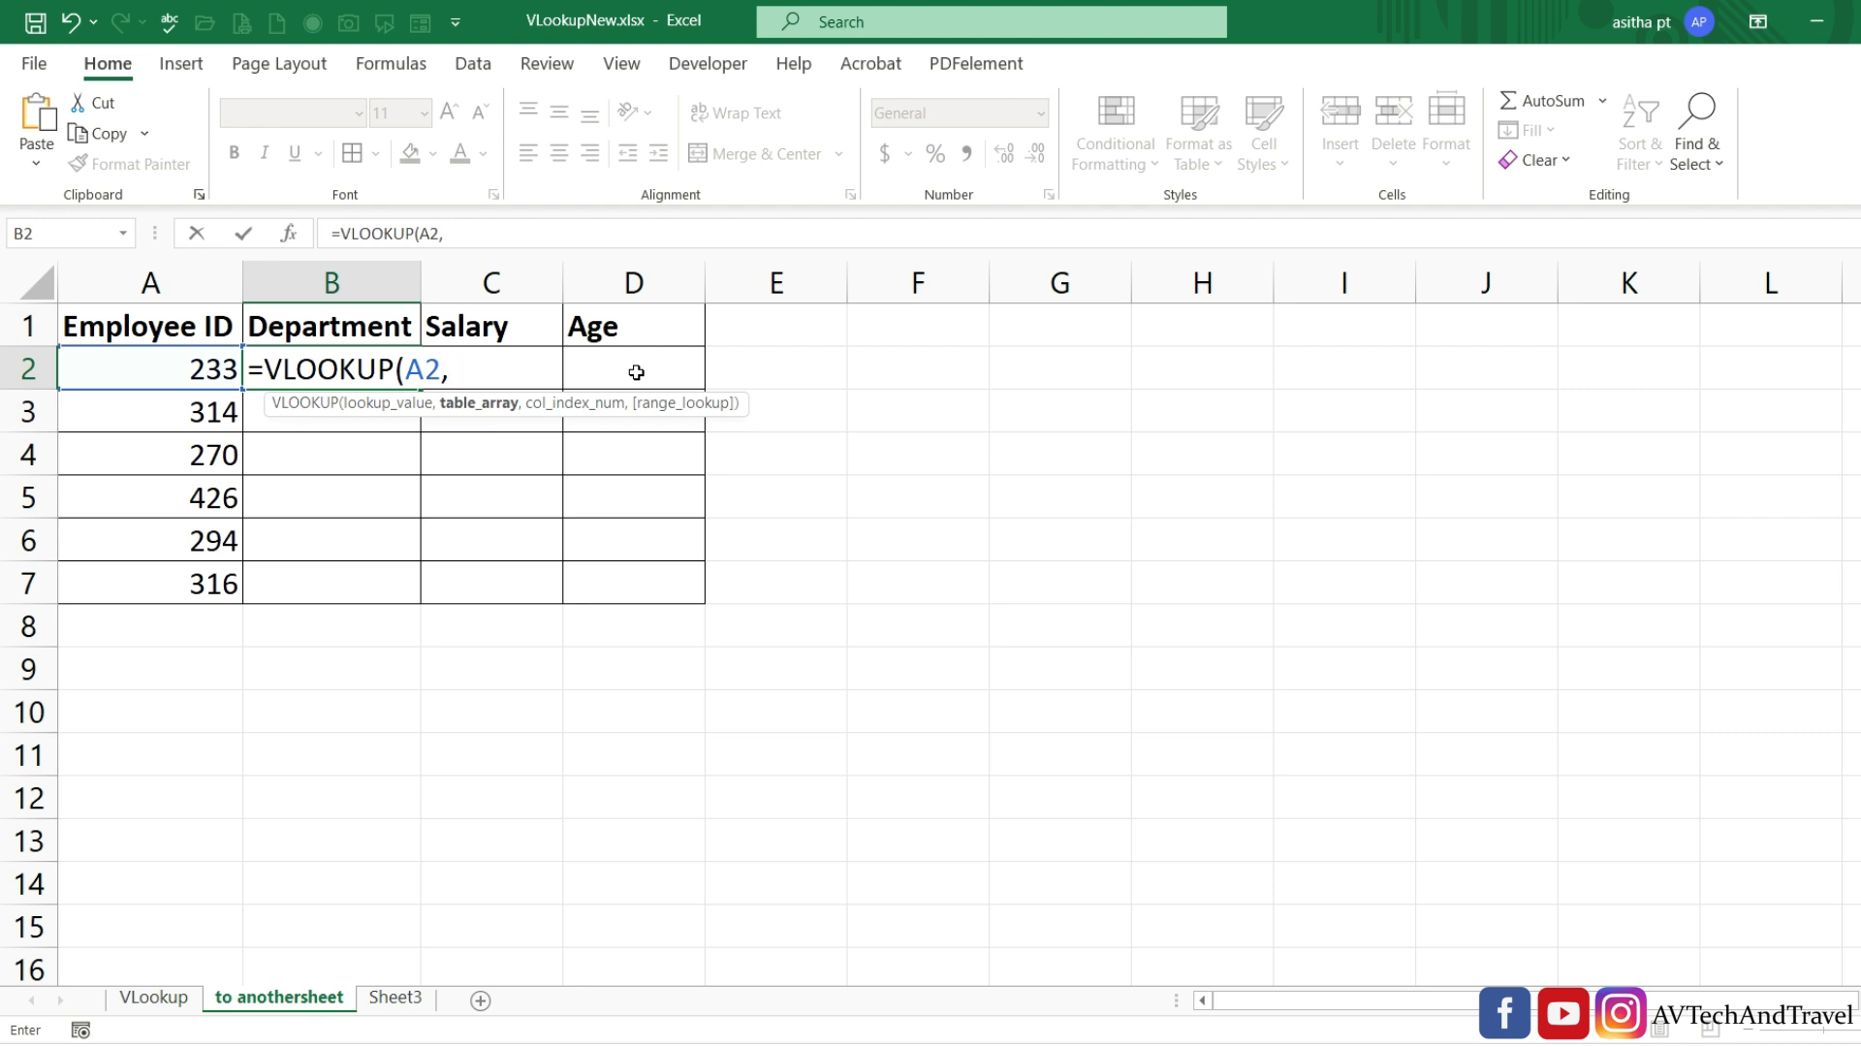
type("emp")
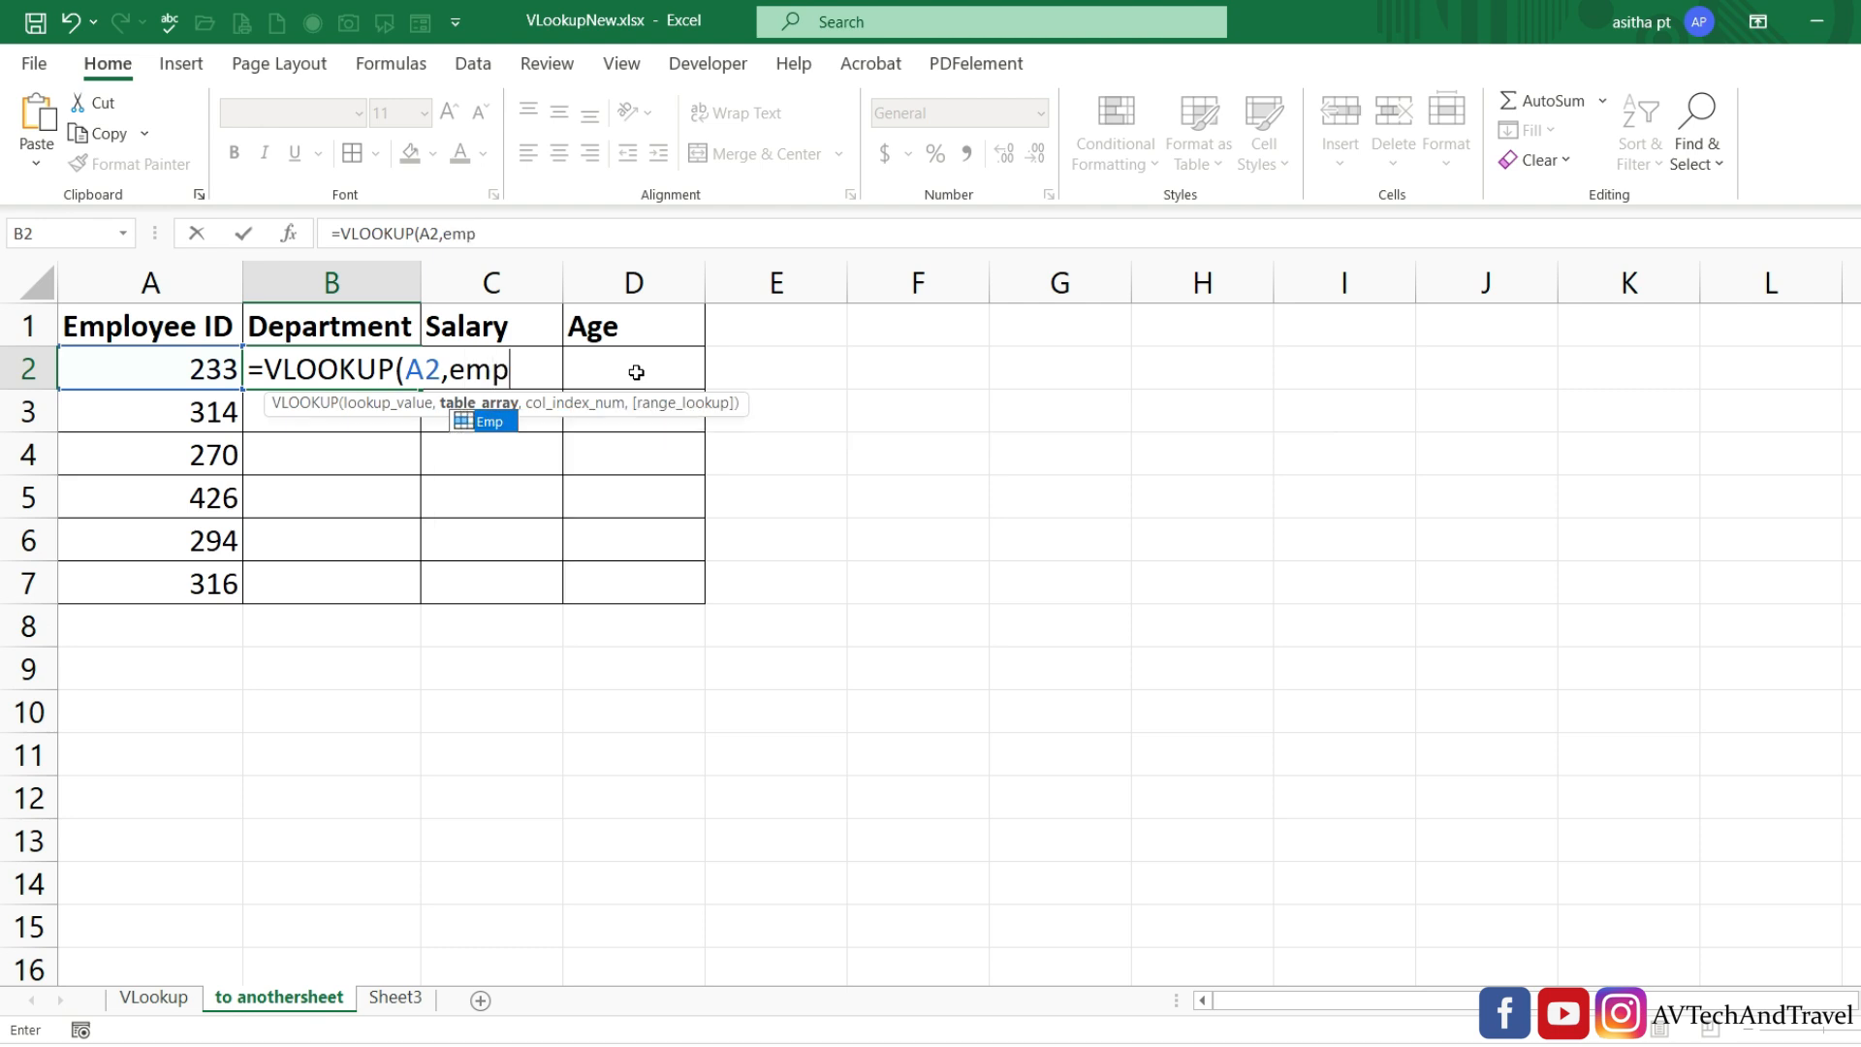
type(",")
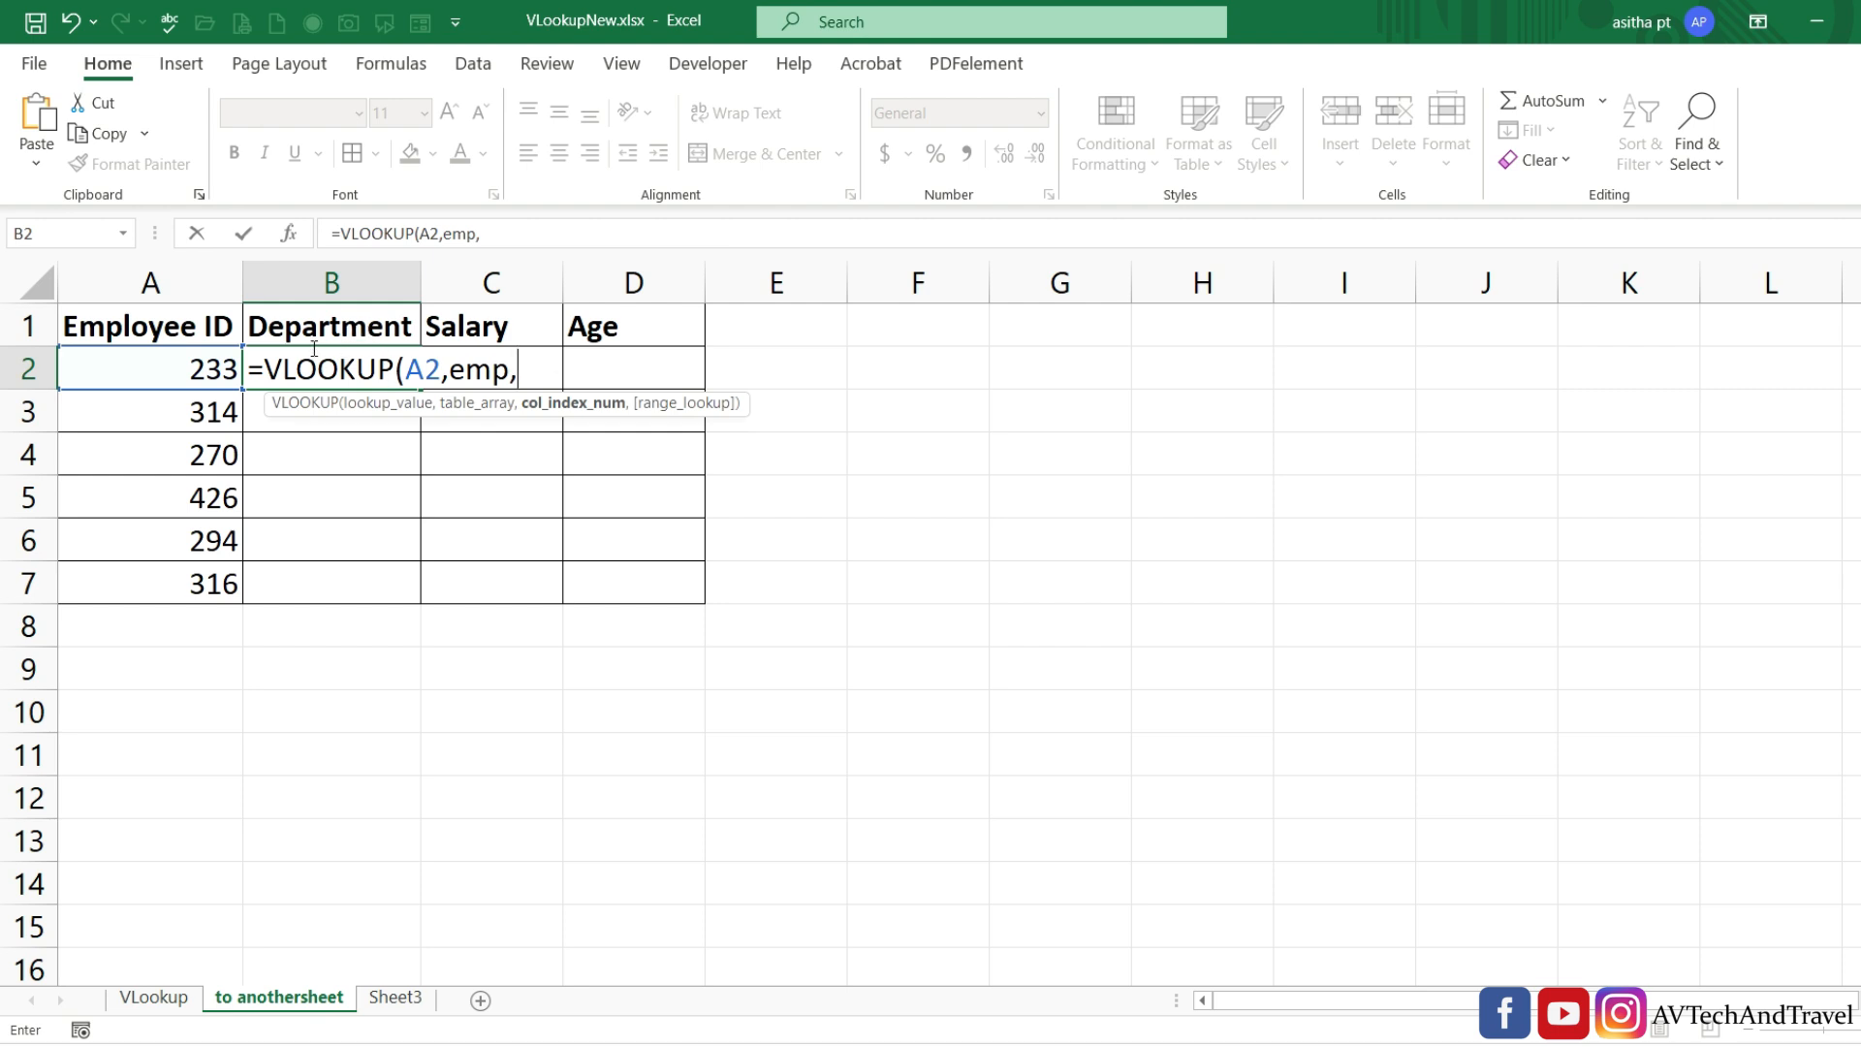
Complete the B2 VLOOKUP with column index 3 for the department and an exact match.
type("3")
type(",")
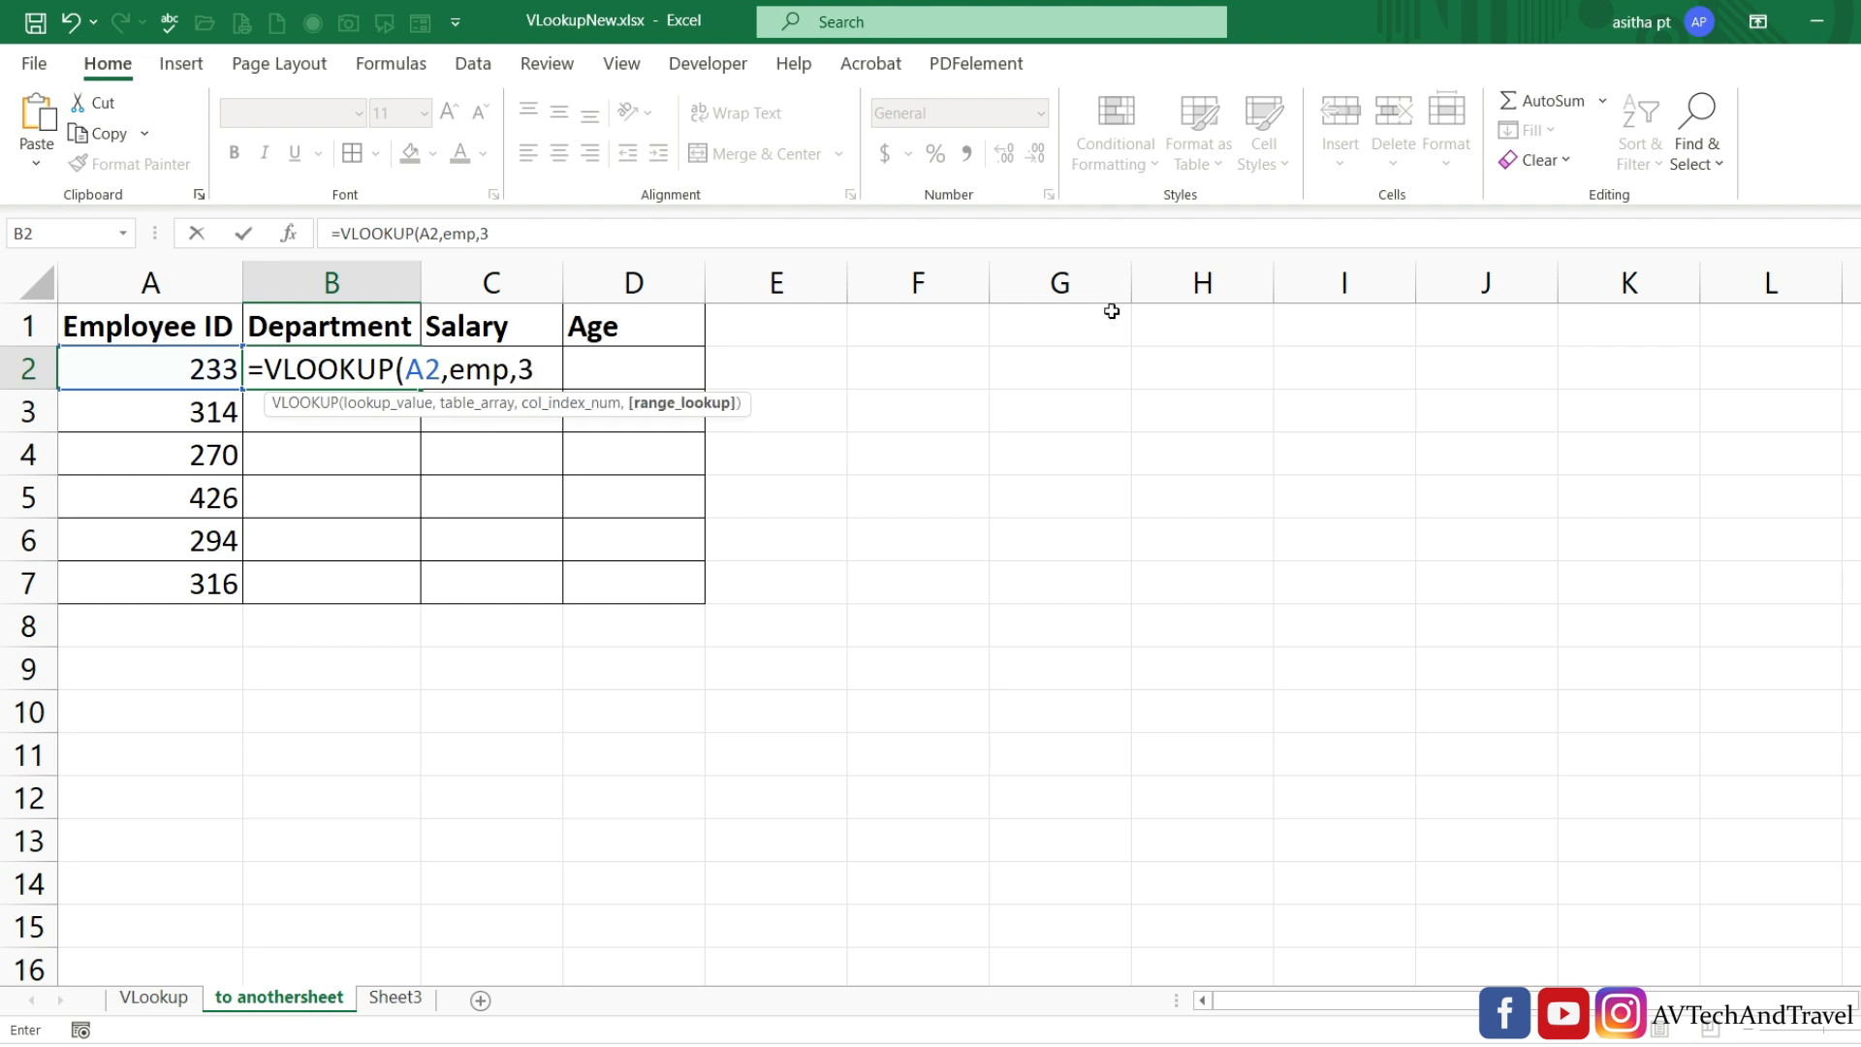
key("Down")
key("Tab")
key("Return")
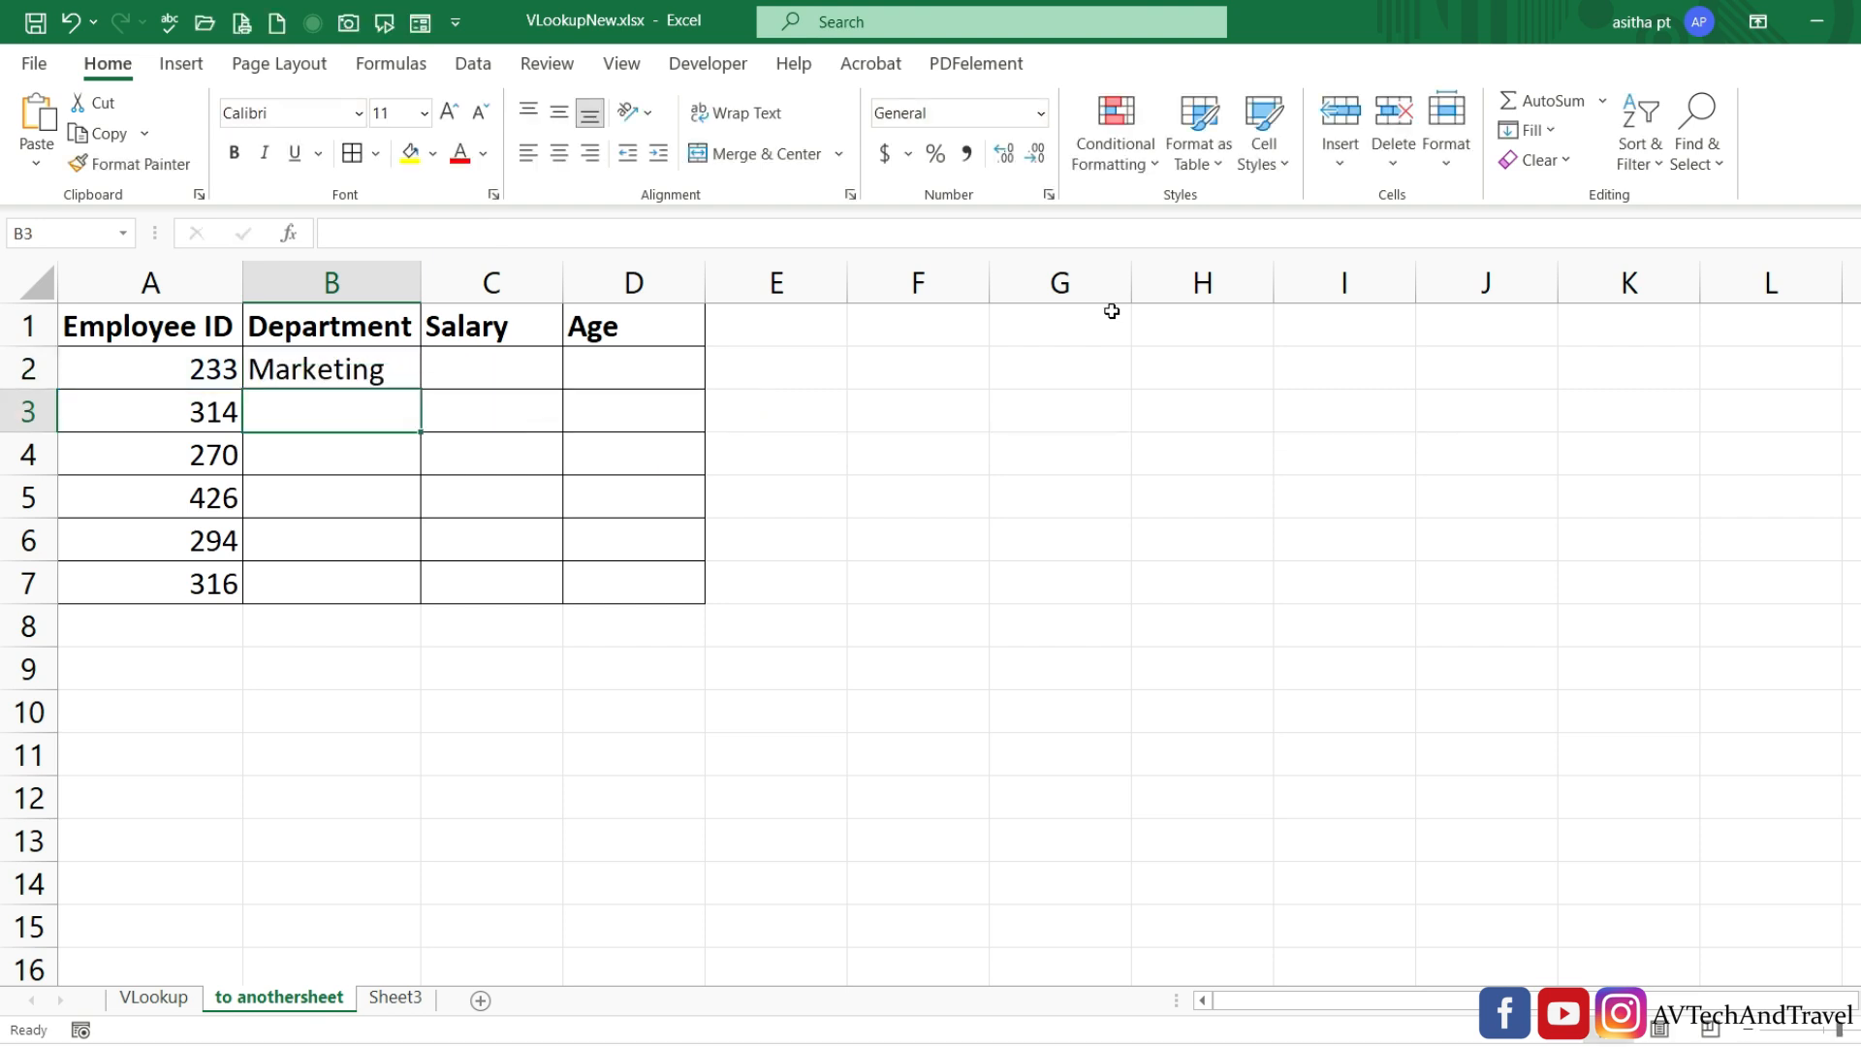
Fill the B2 department VLOOKUP down to B7 and check B3 against that employee's department on the VLookup sheet.
left_click(411, 369)
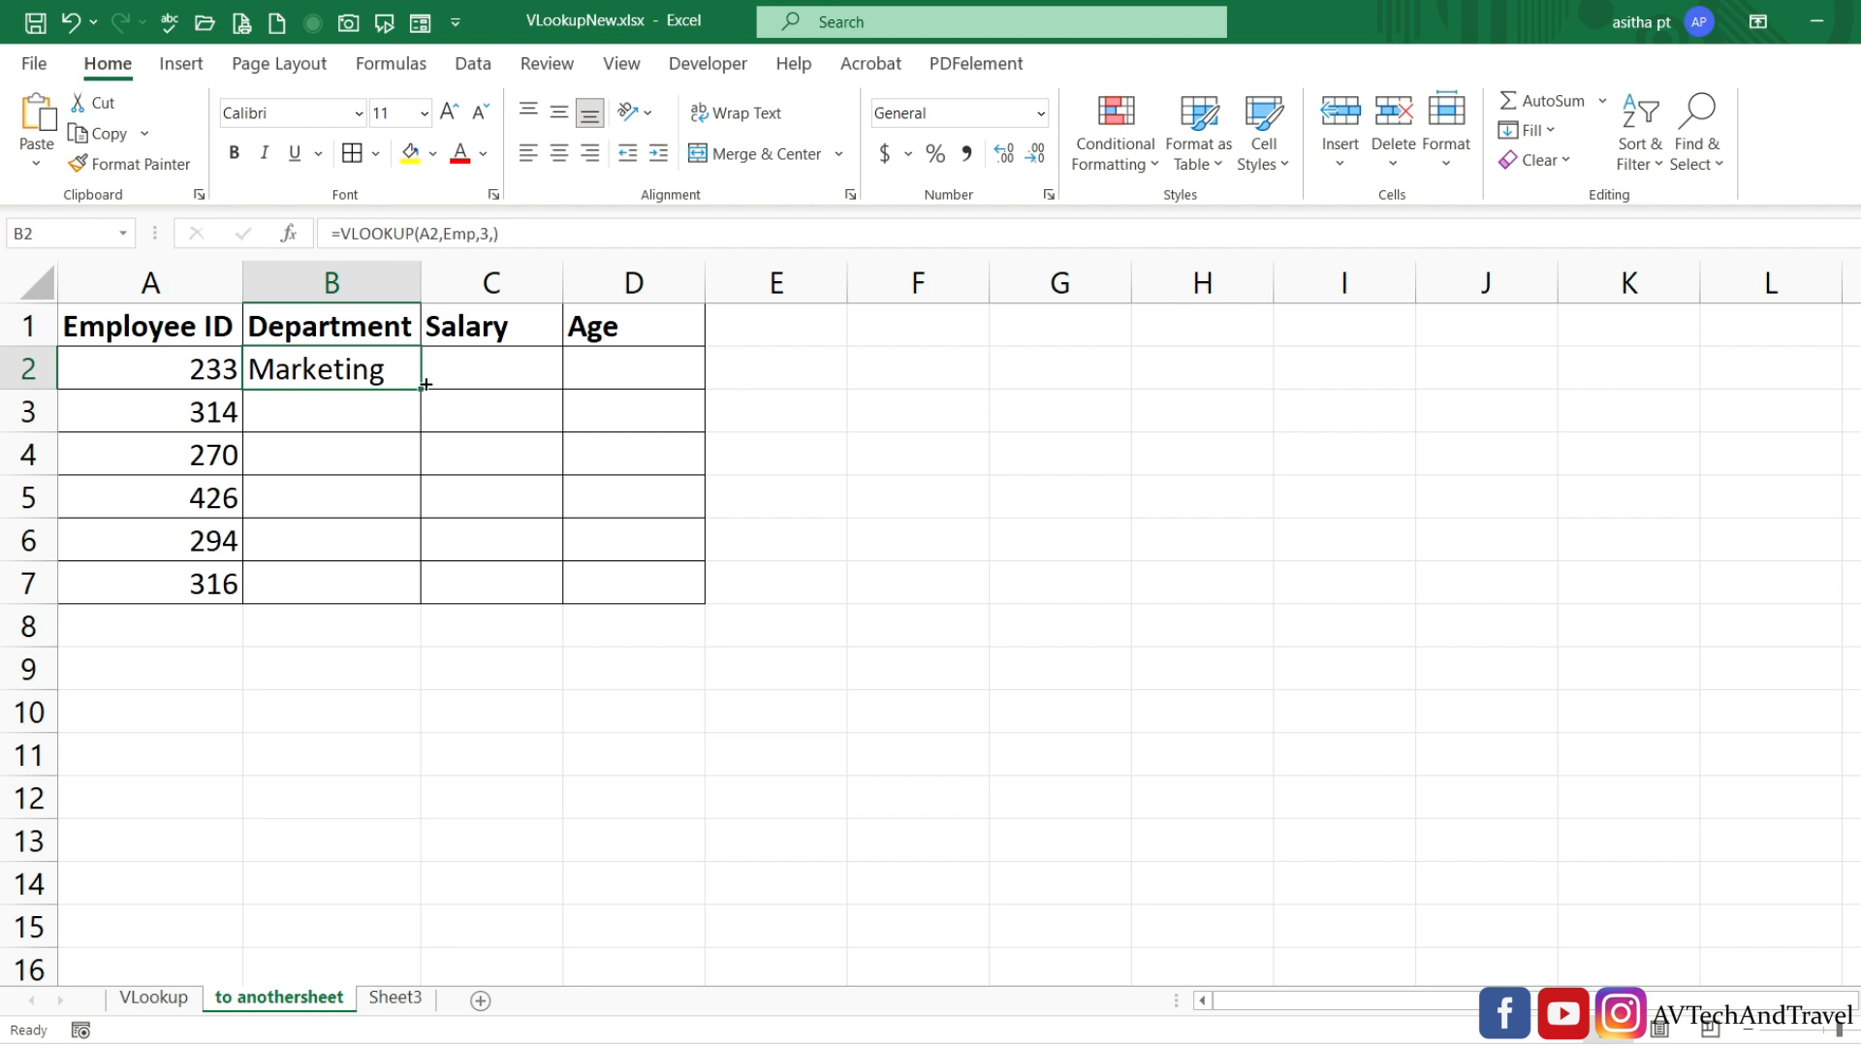
left_click_drag(419, 387, 421, 608)
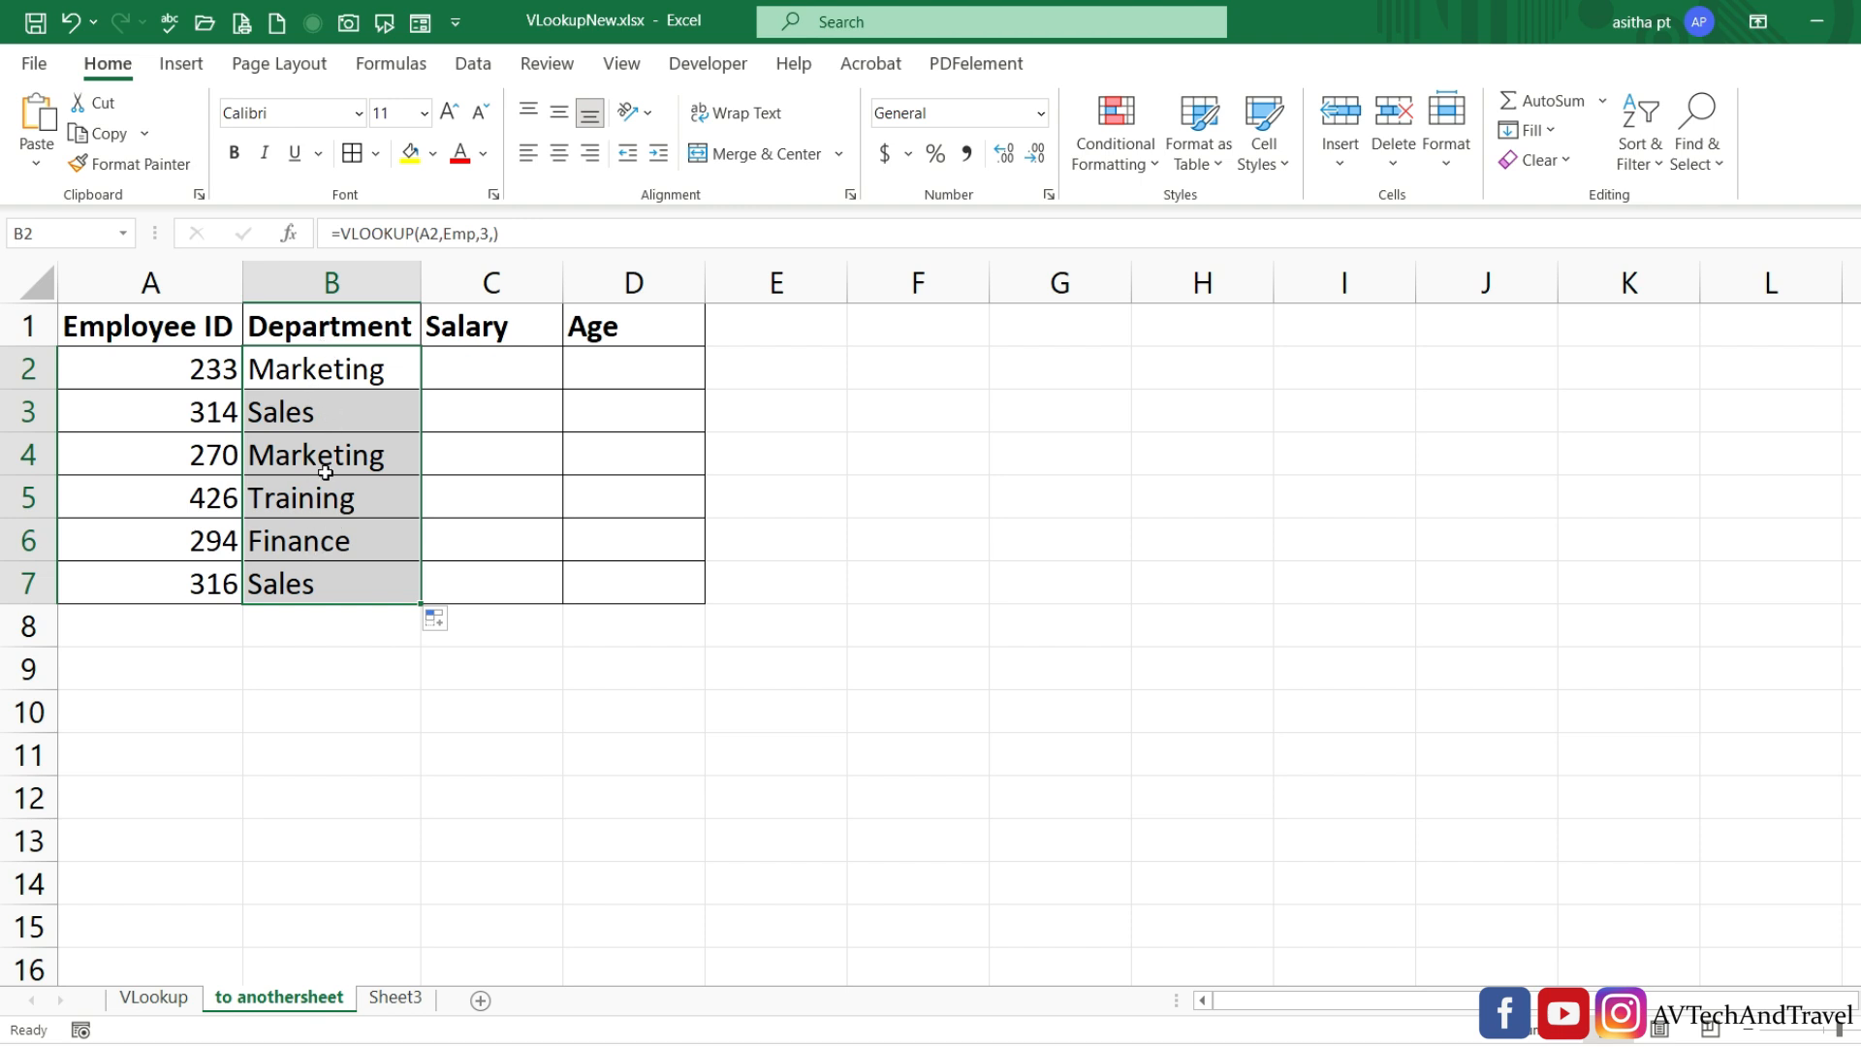
left_click(257, 423)
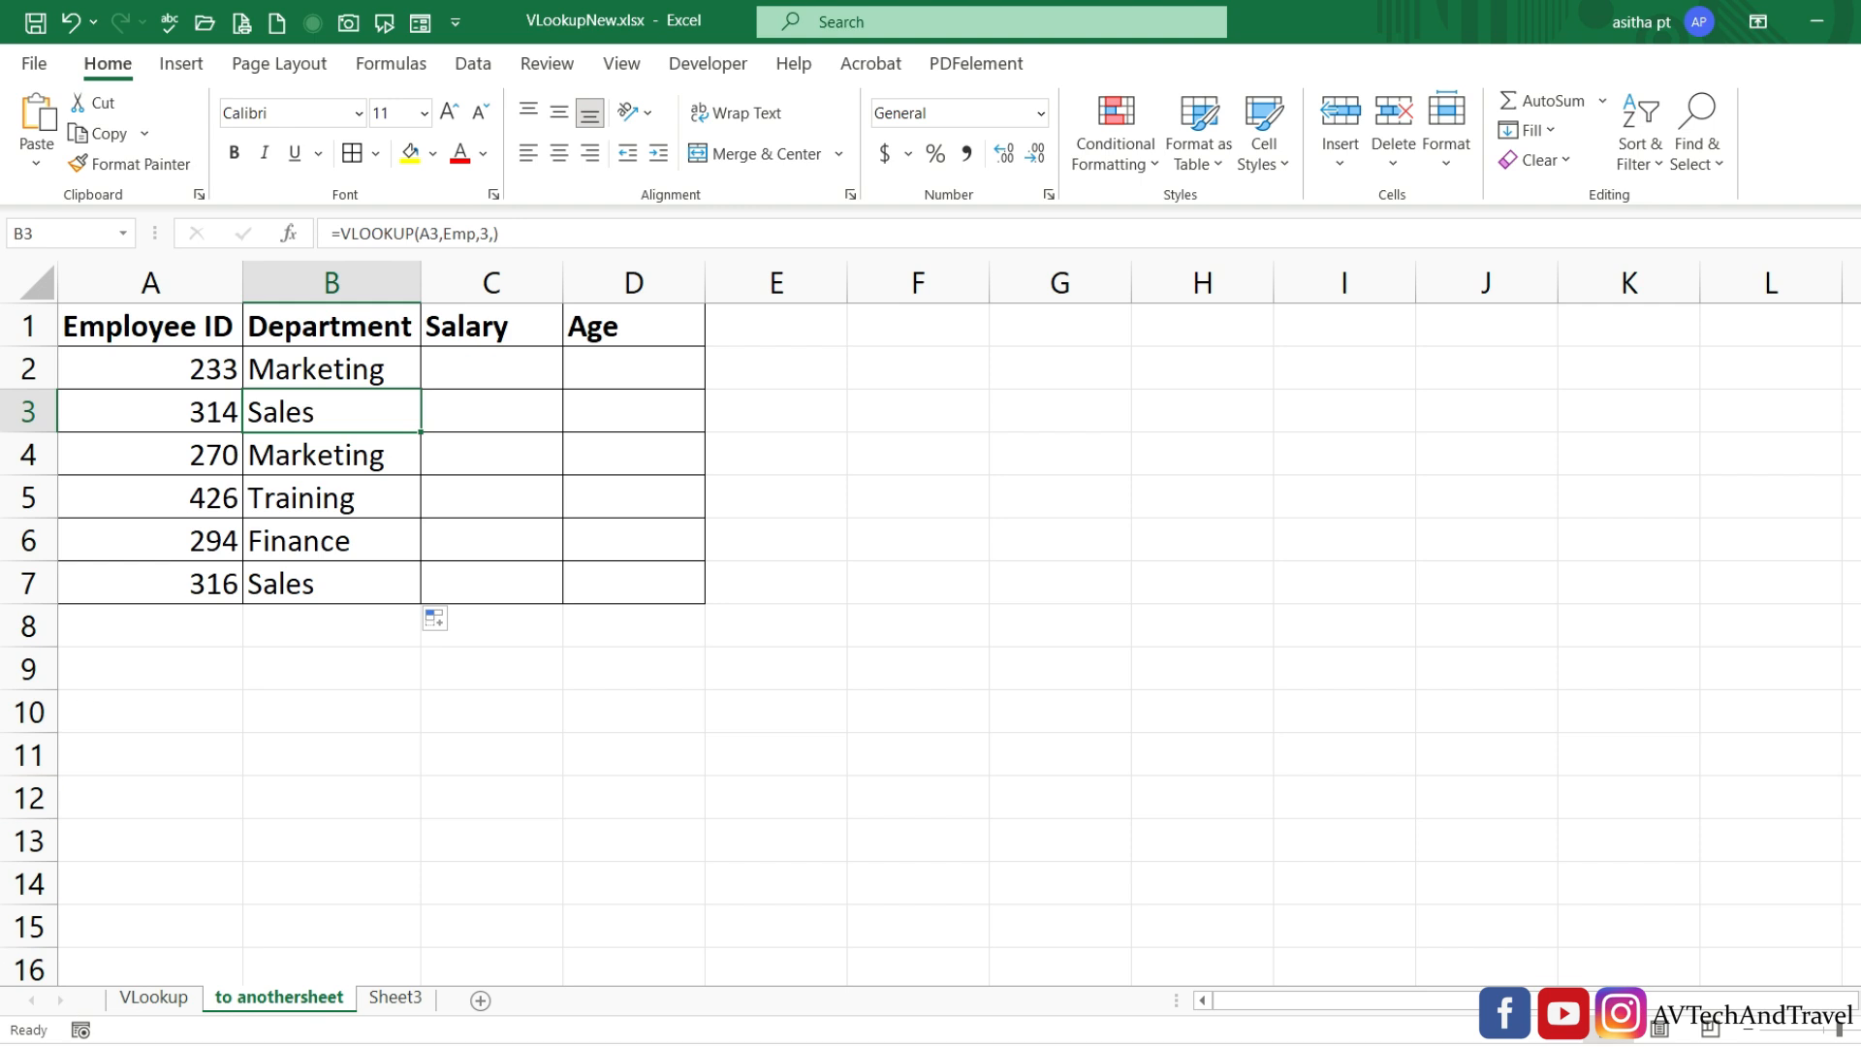
left_click(145, 1006)
left_click(291, 396)
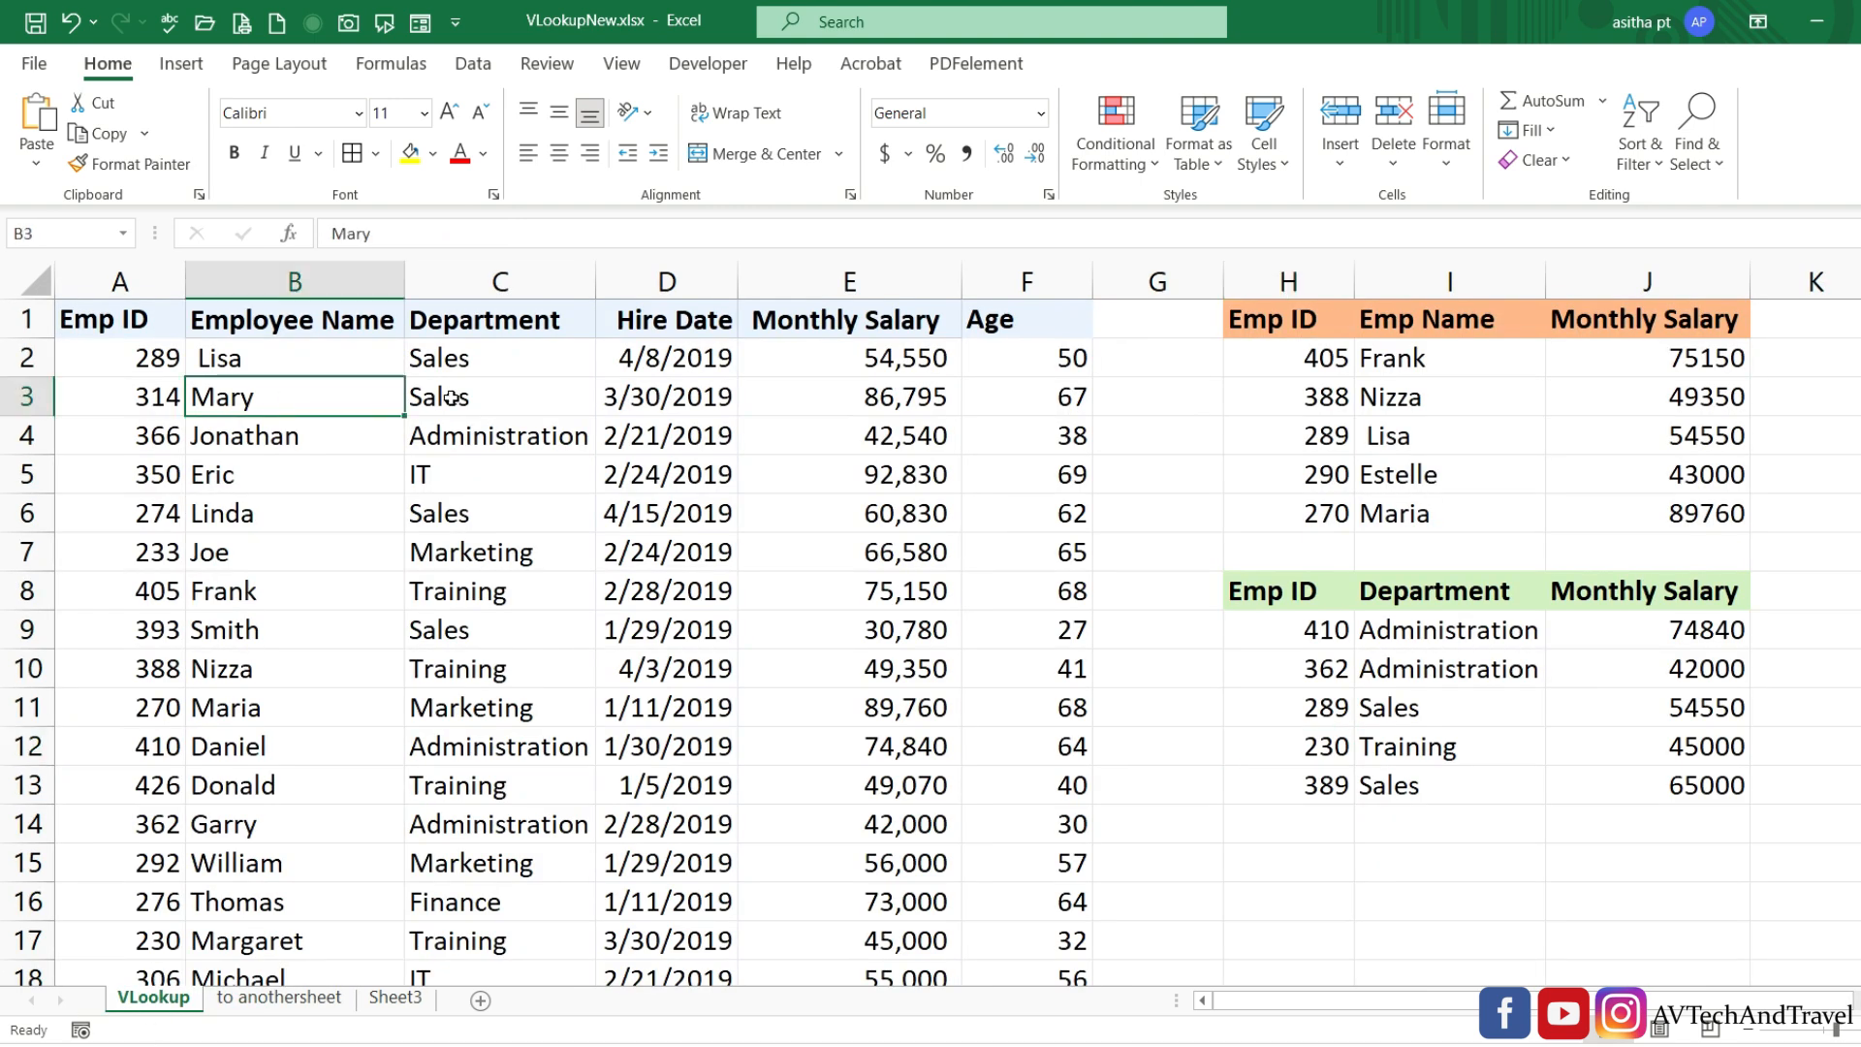
left_click(488, 397)
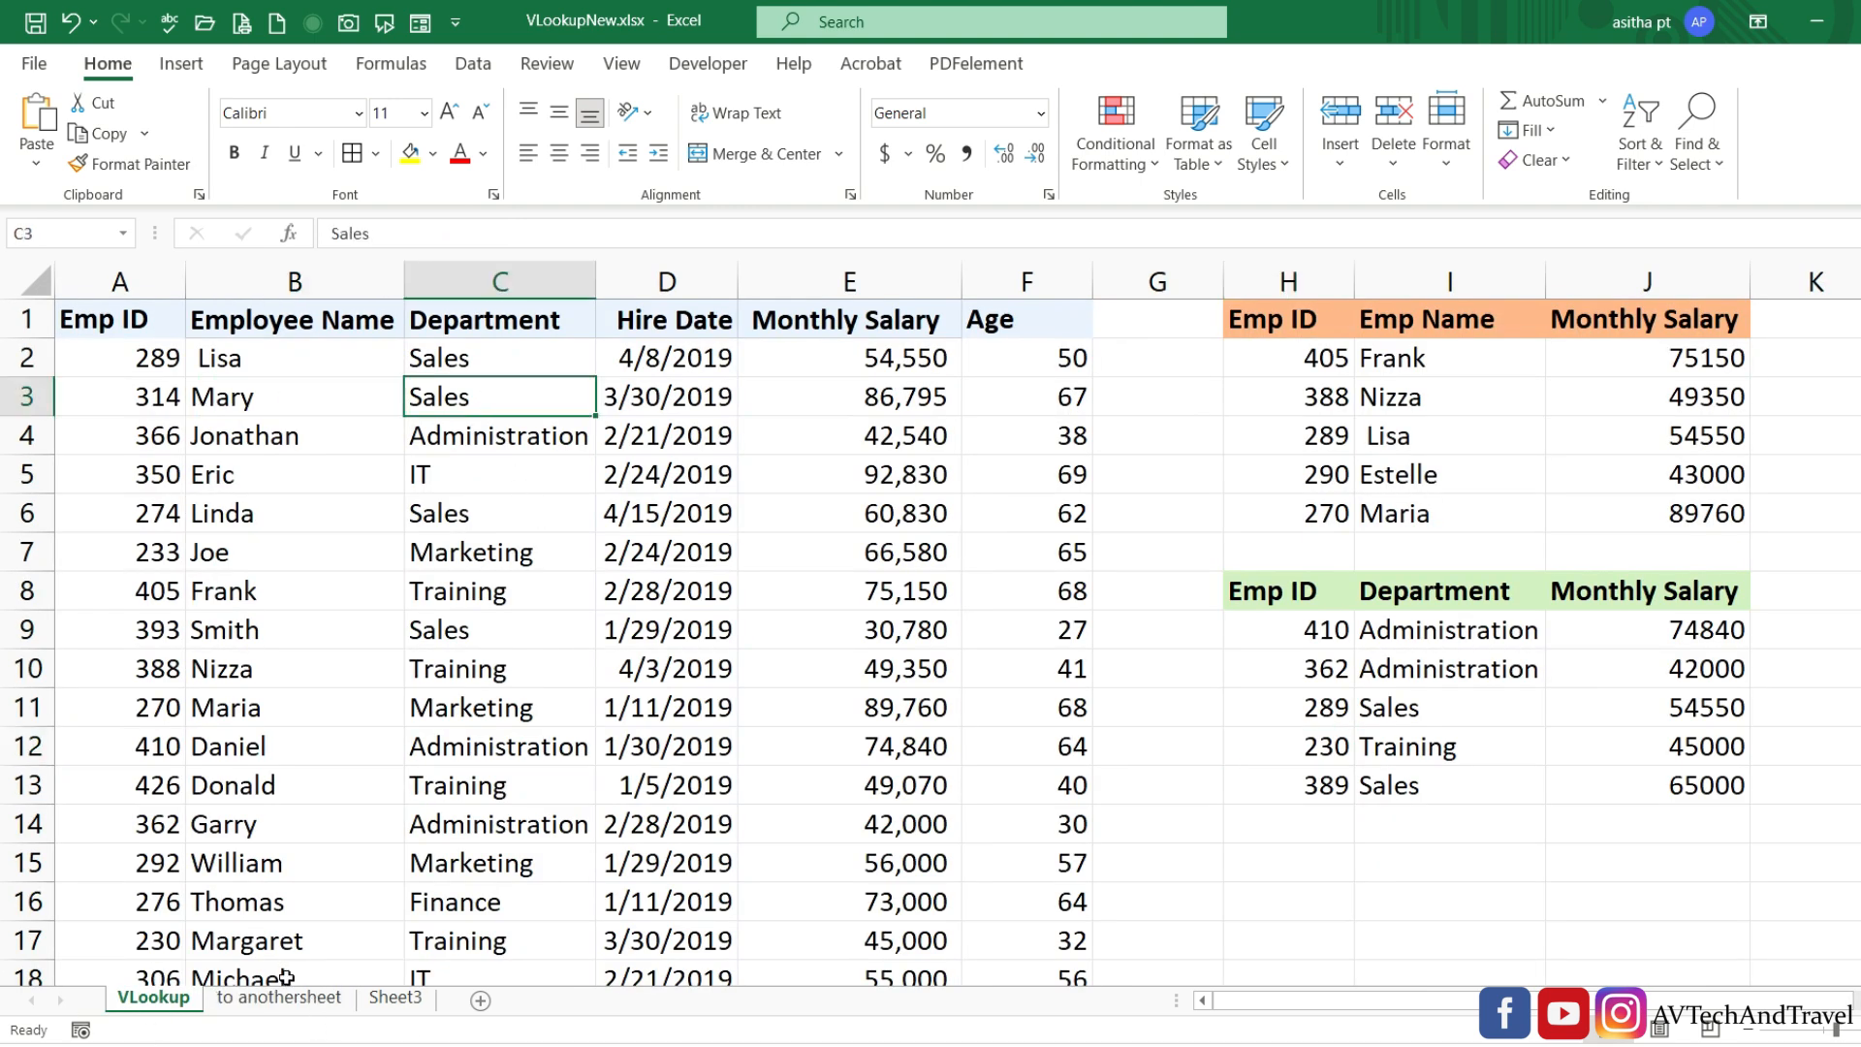
left_click(330, 1000)
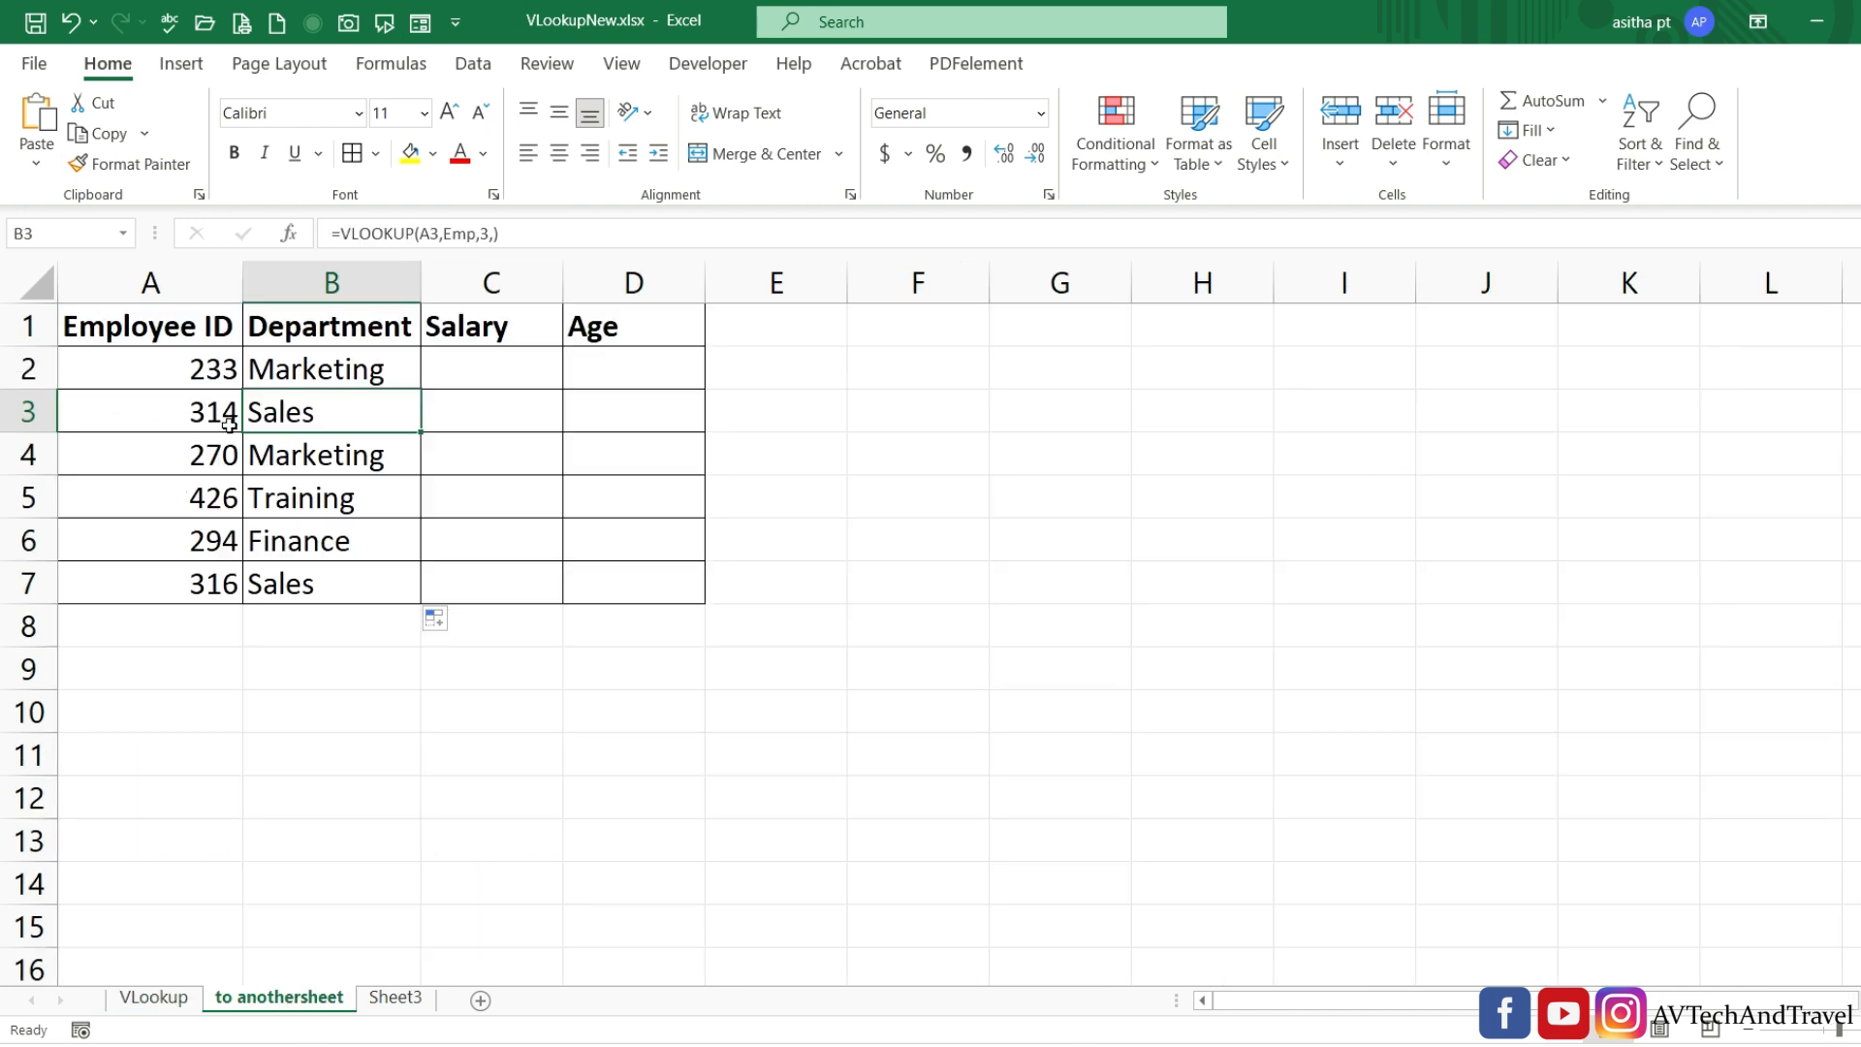
Copy the VLOOKUP formula text from B2 into C2 with its A2 reference unchanged.
key("ctrl+z")
left_click(463, 372)
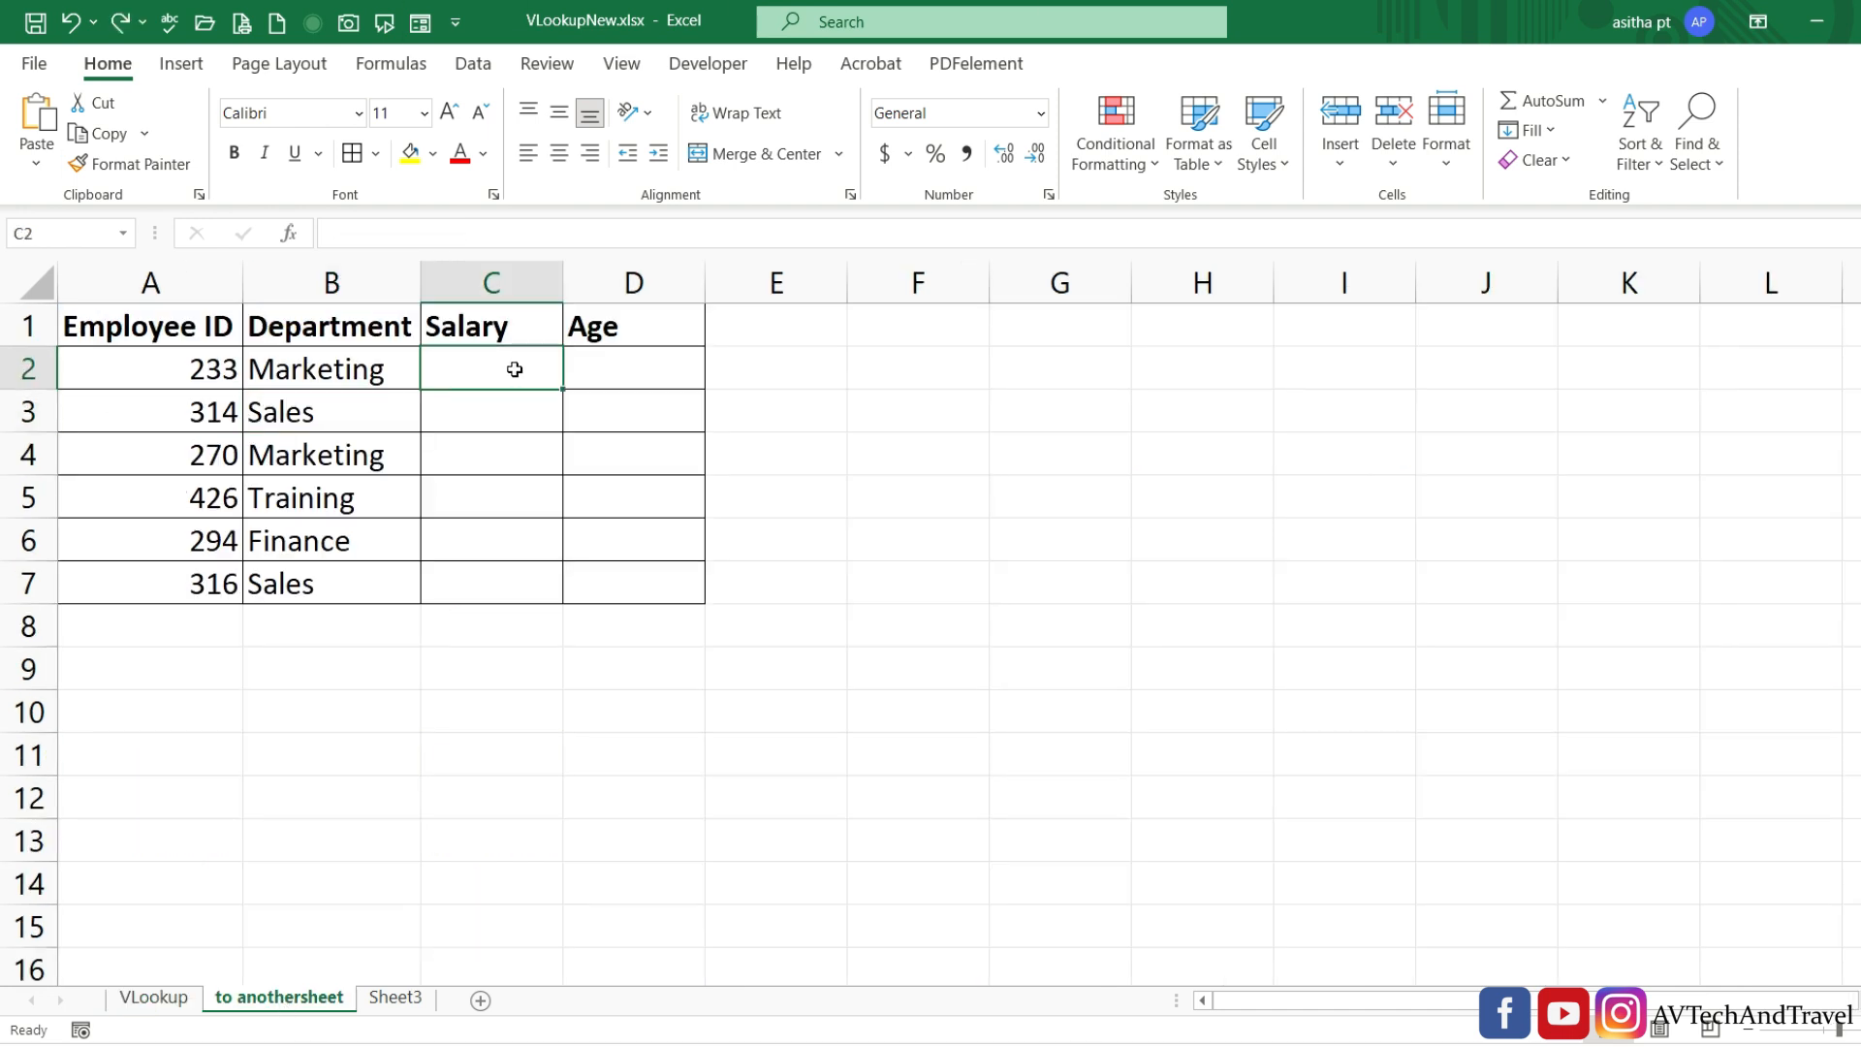
left_click(385, 378)
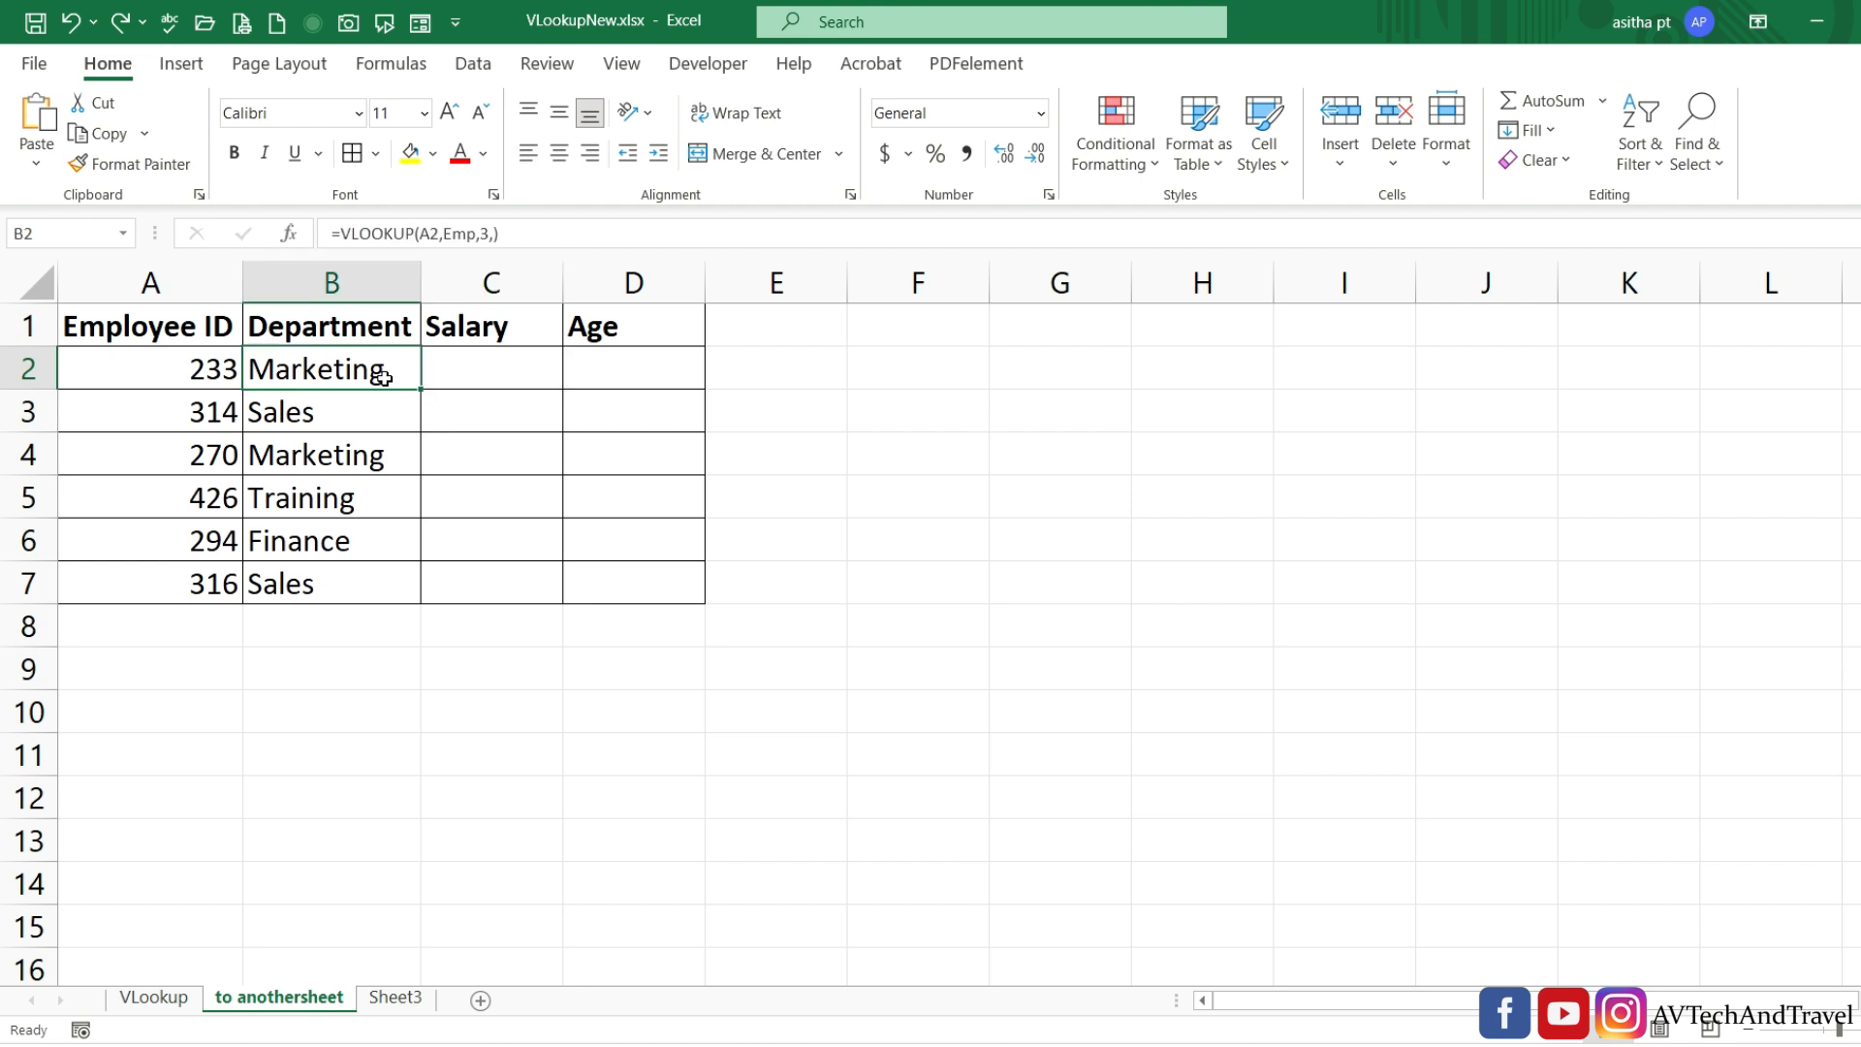
left_click_drag(547, 233, 330, 232)
key("ctrl+c")
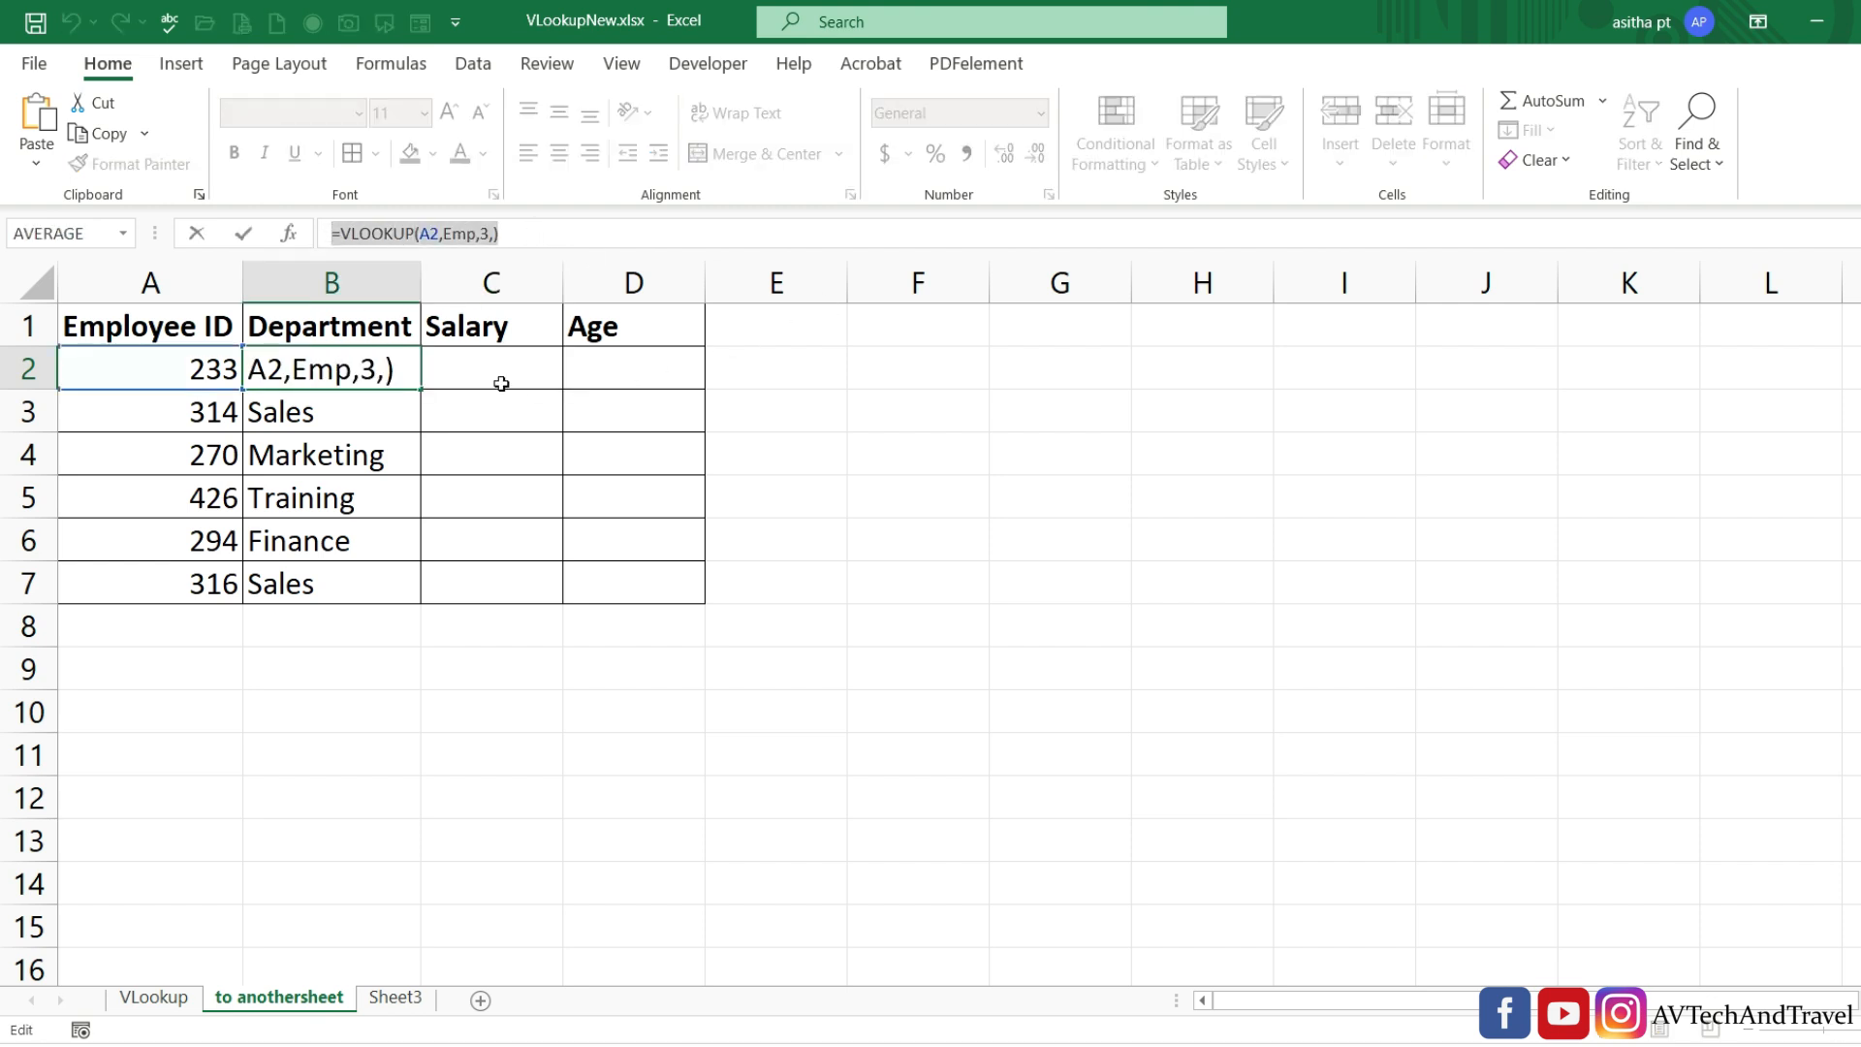
key("Escape")
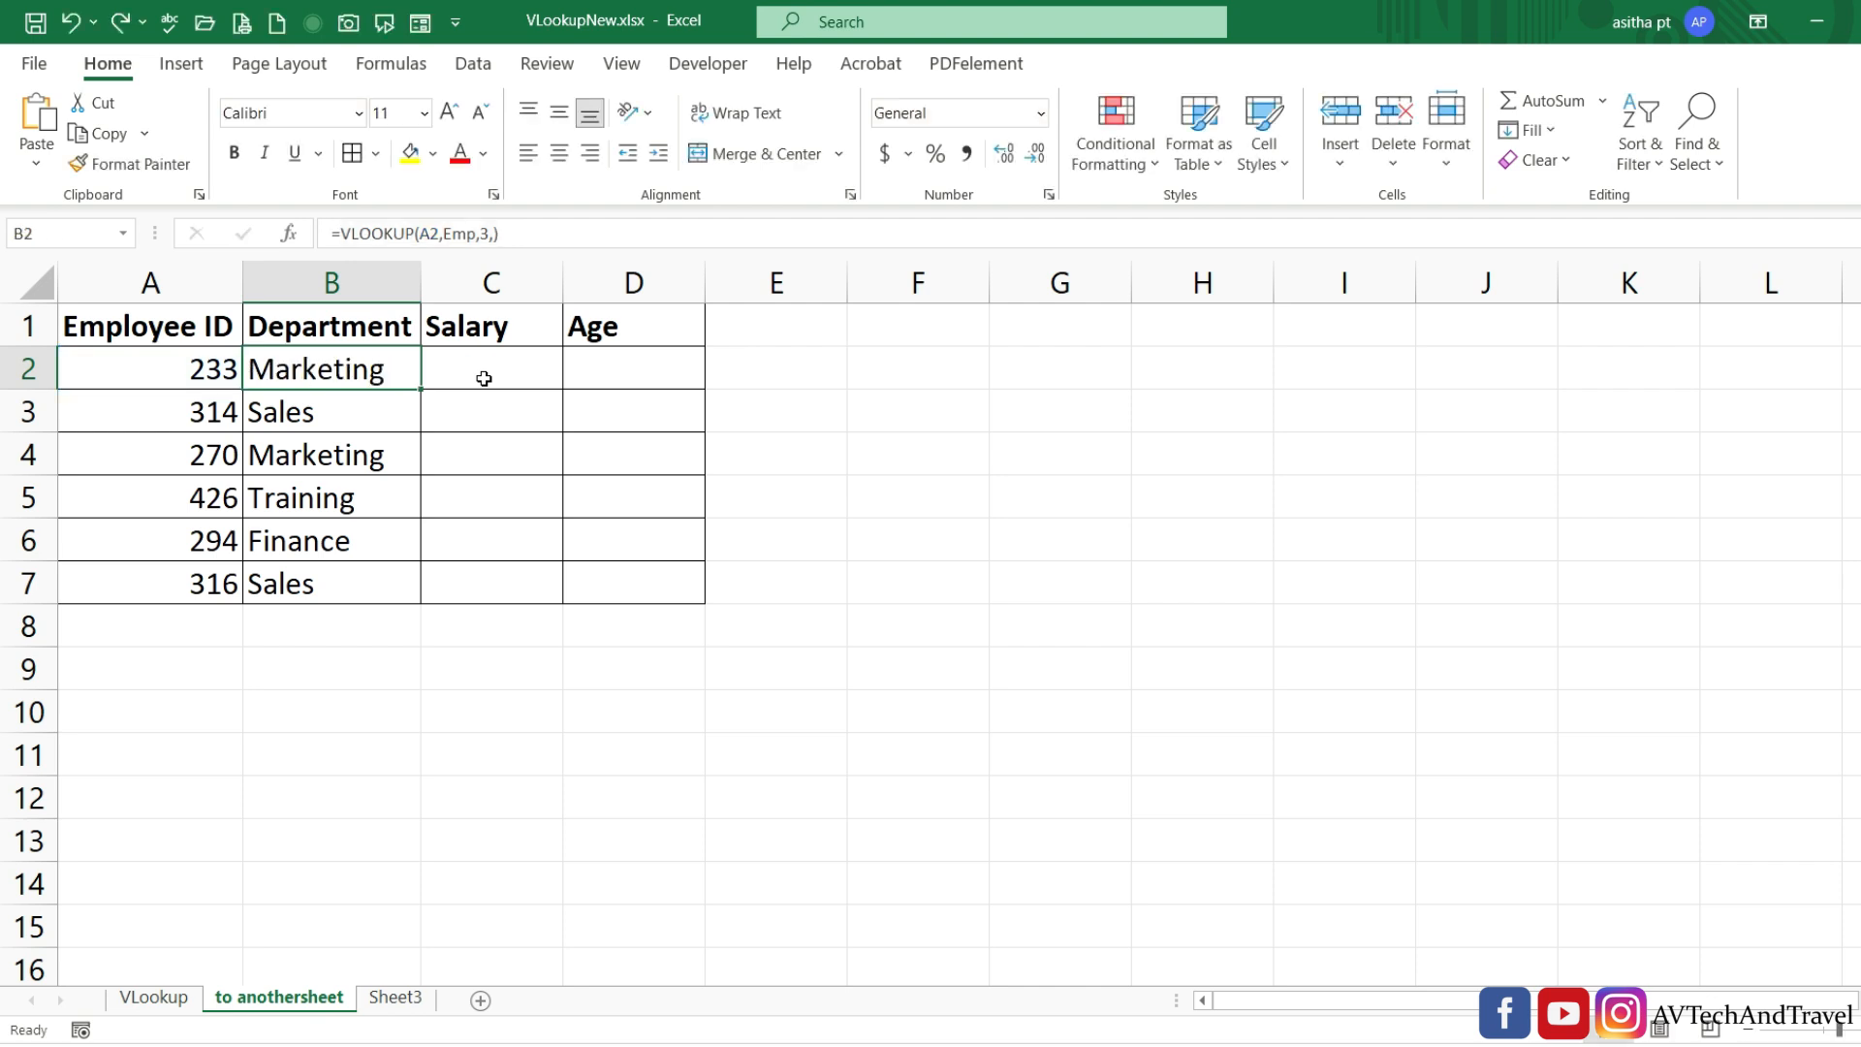
left_click(484, 378)
key("ctrl+v")
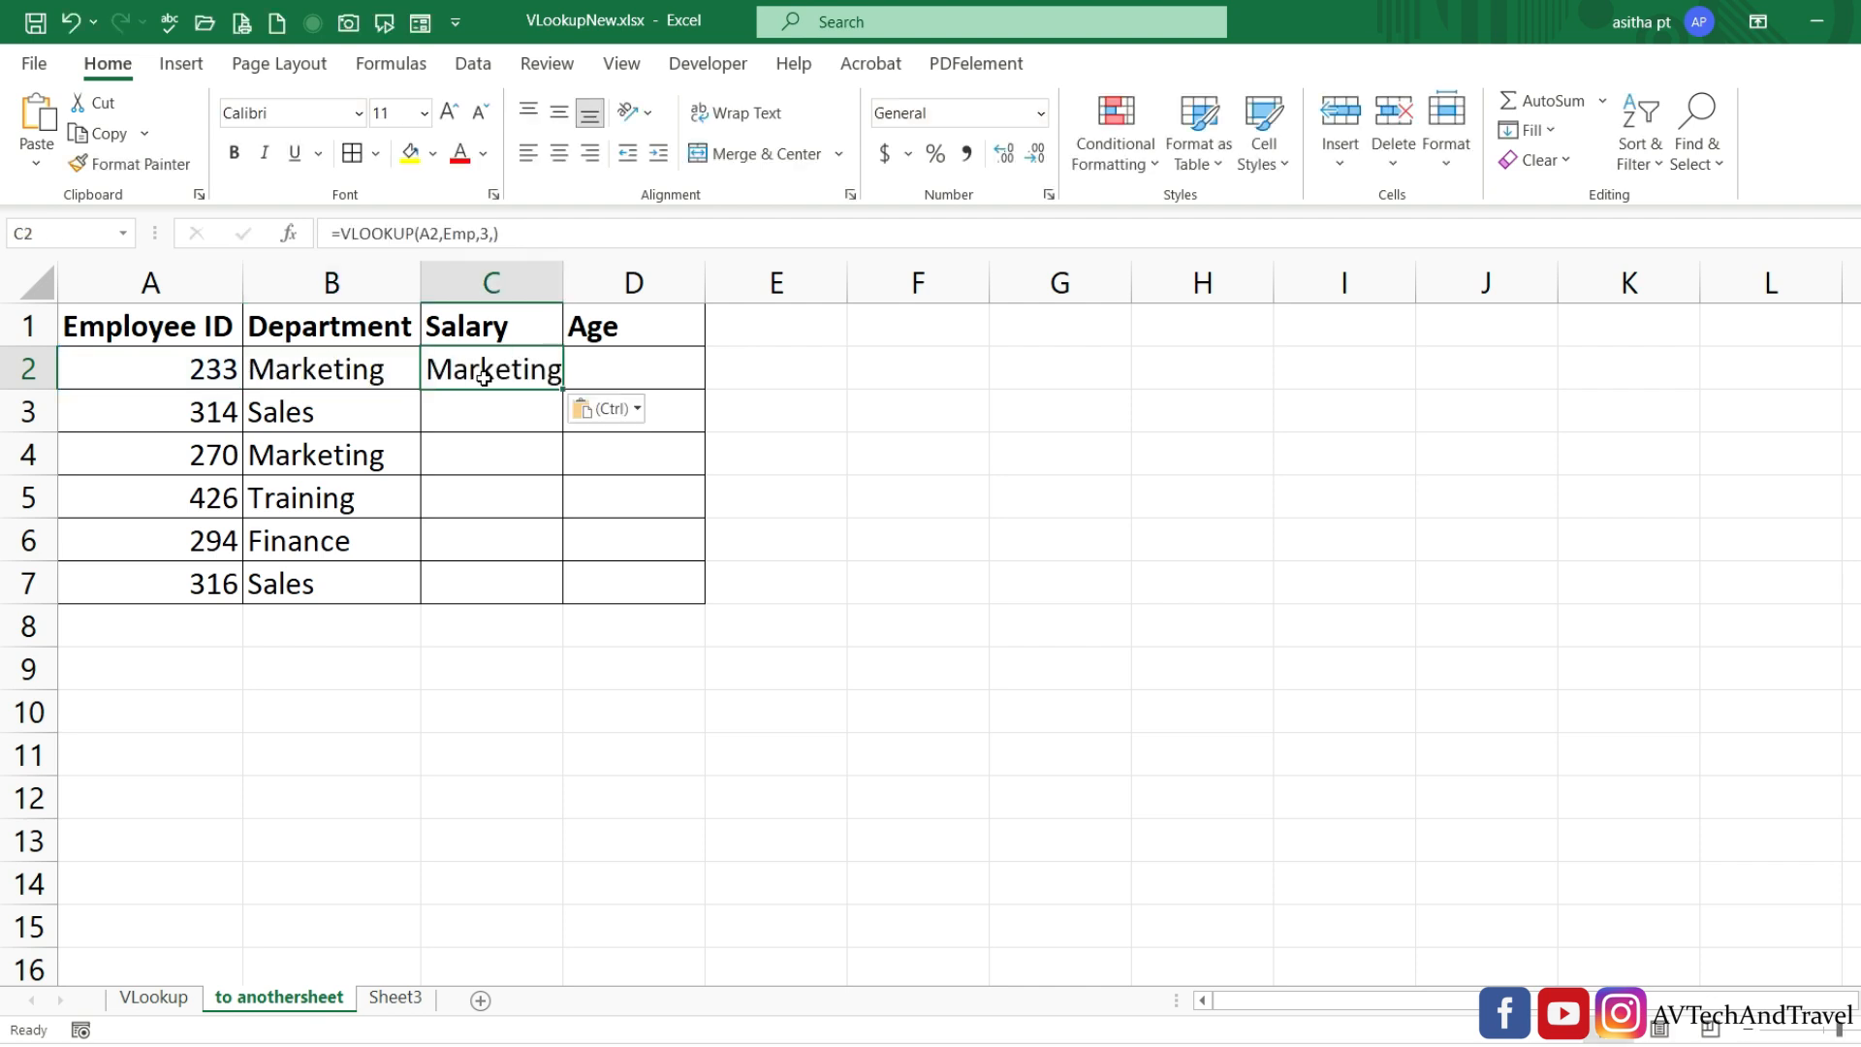
Change the column index of the C2 VLOOKUP to 5 for the salary.
double_click(484, 378)
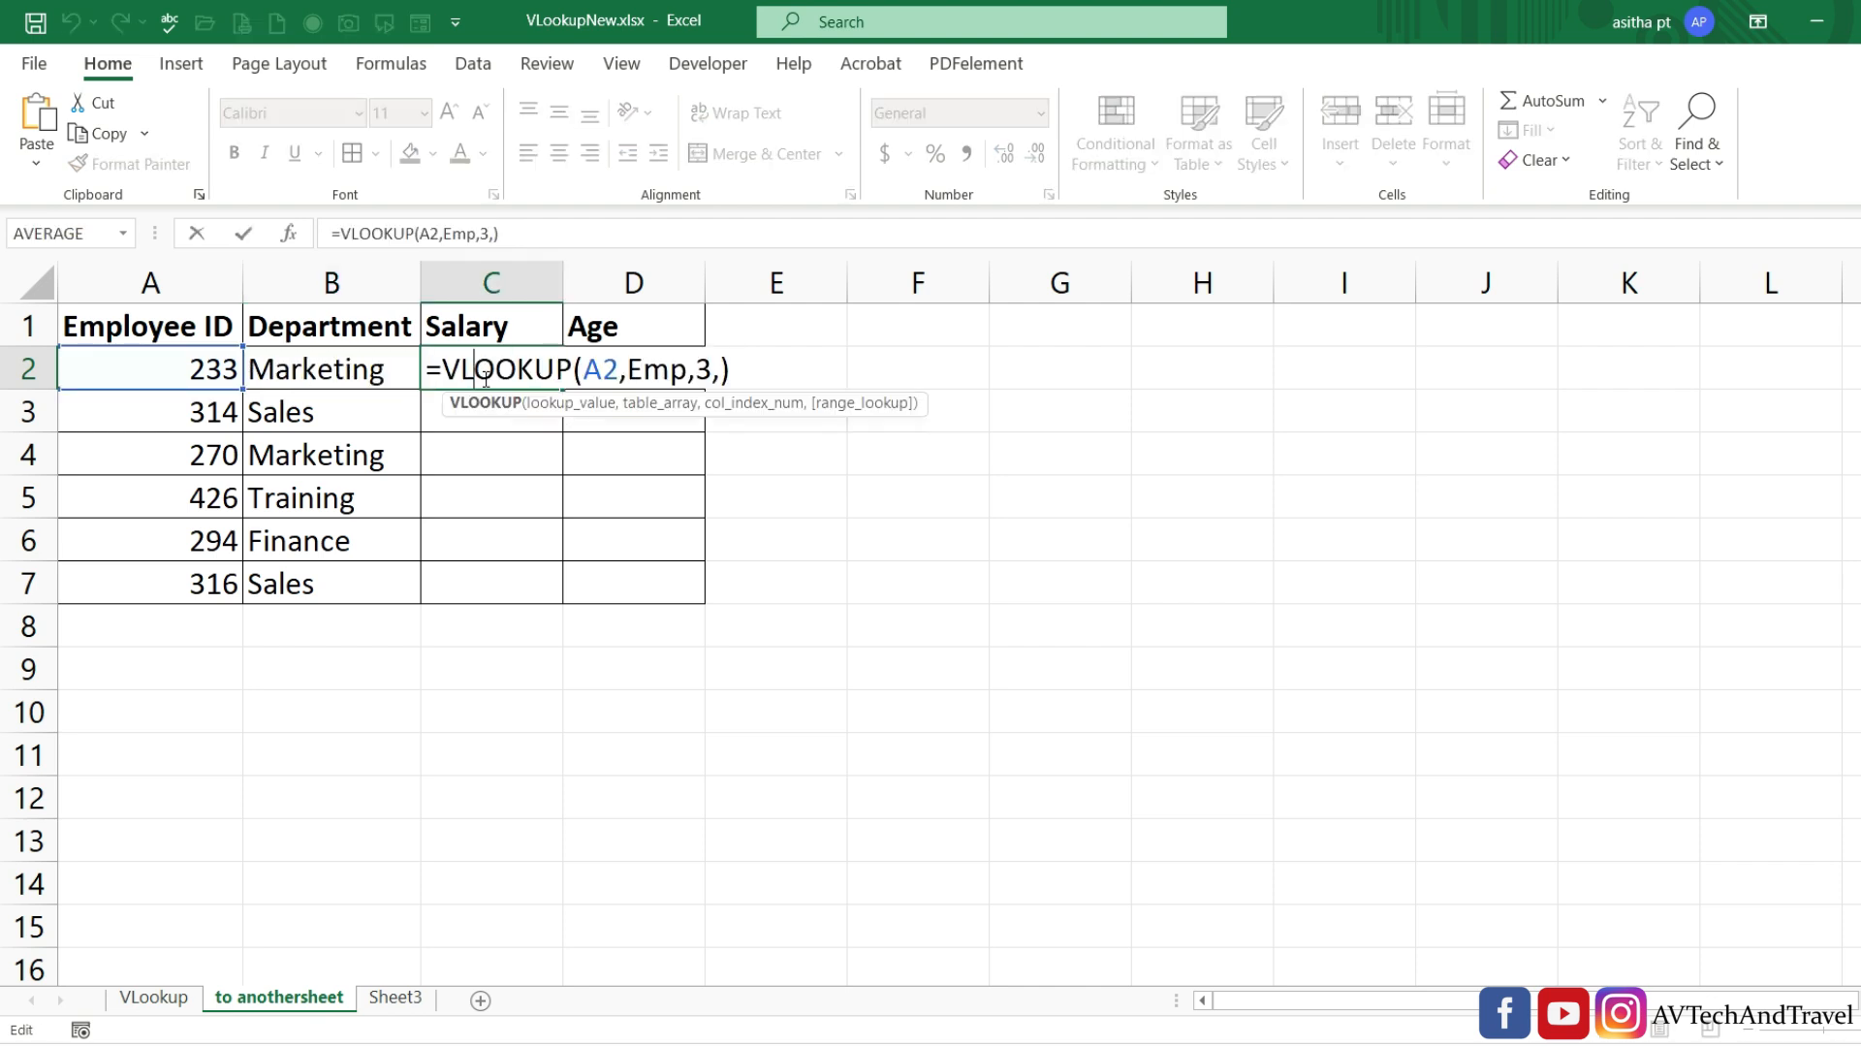
double_click(485, 232)
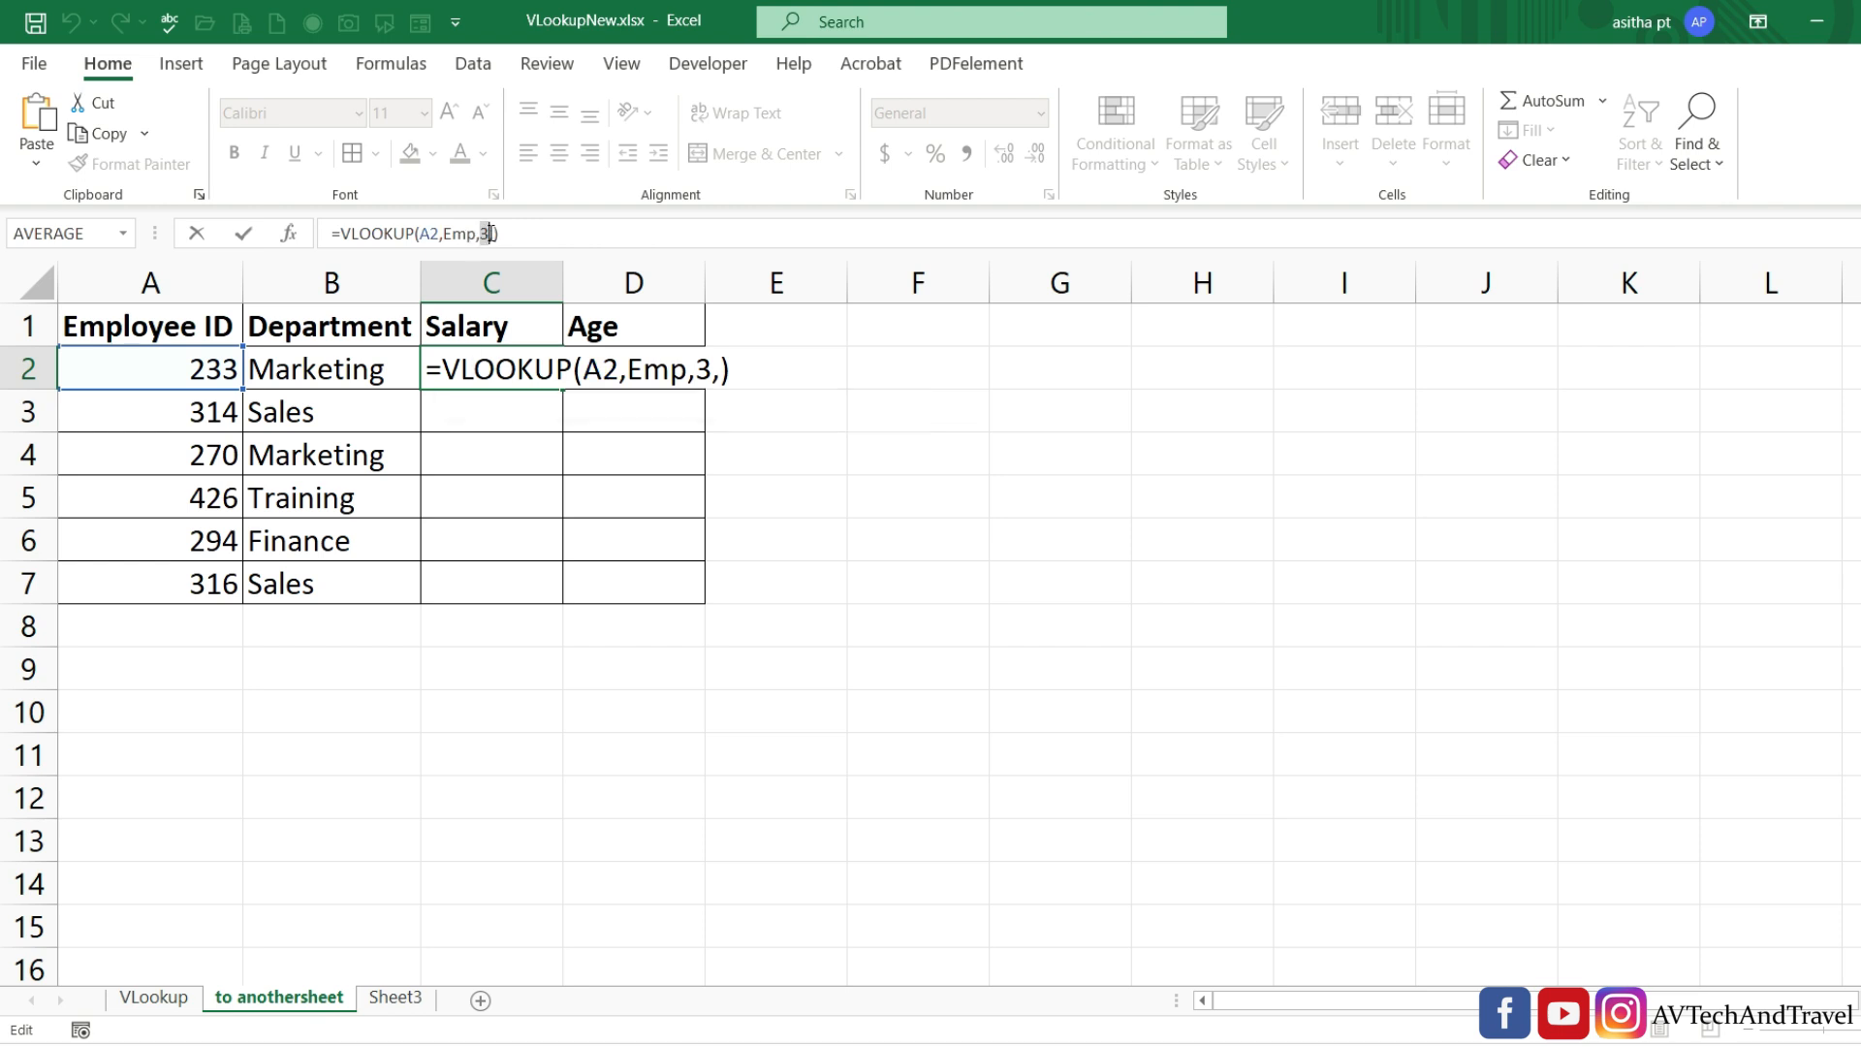
type("5")
key("Return")
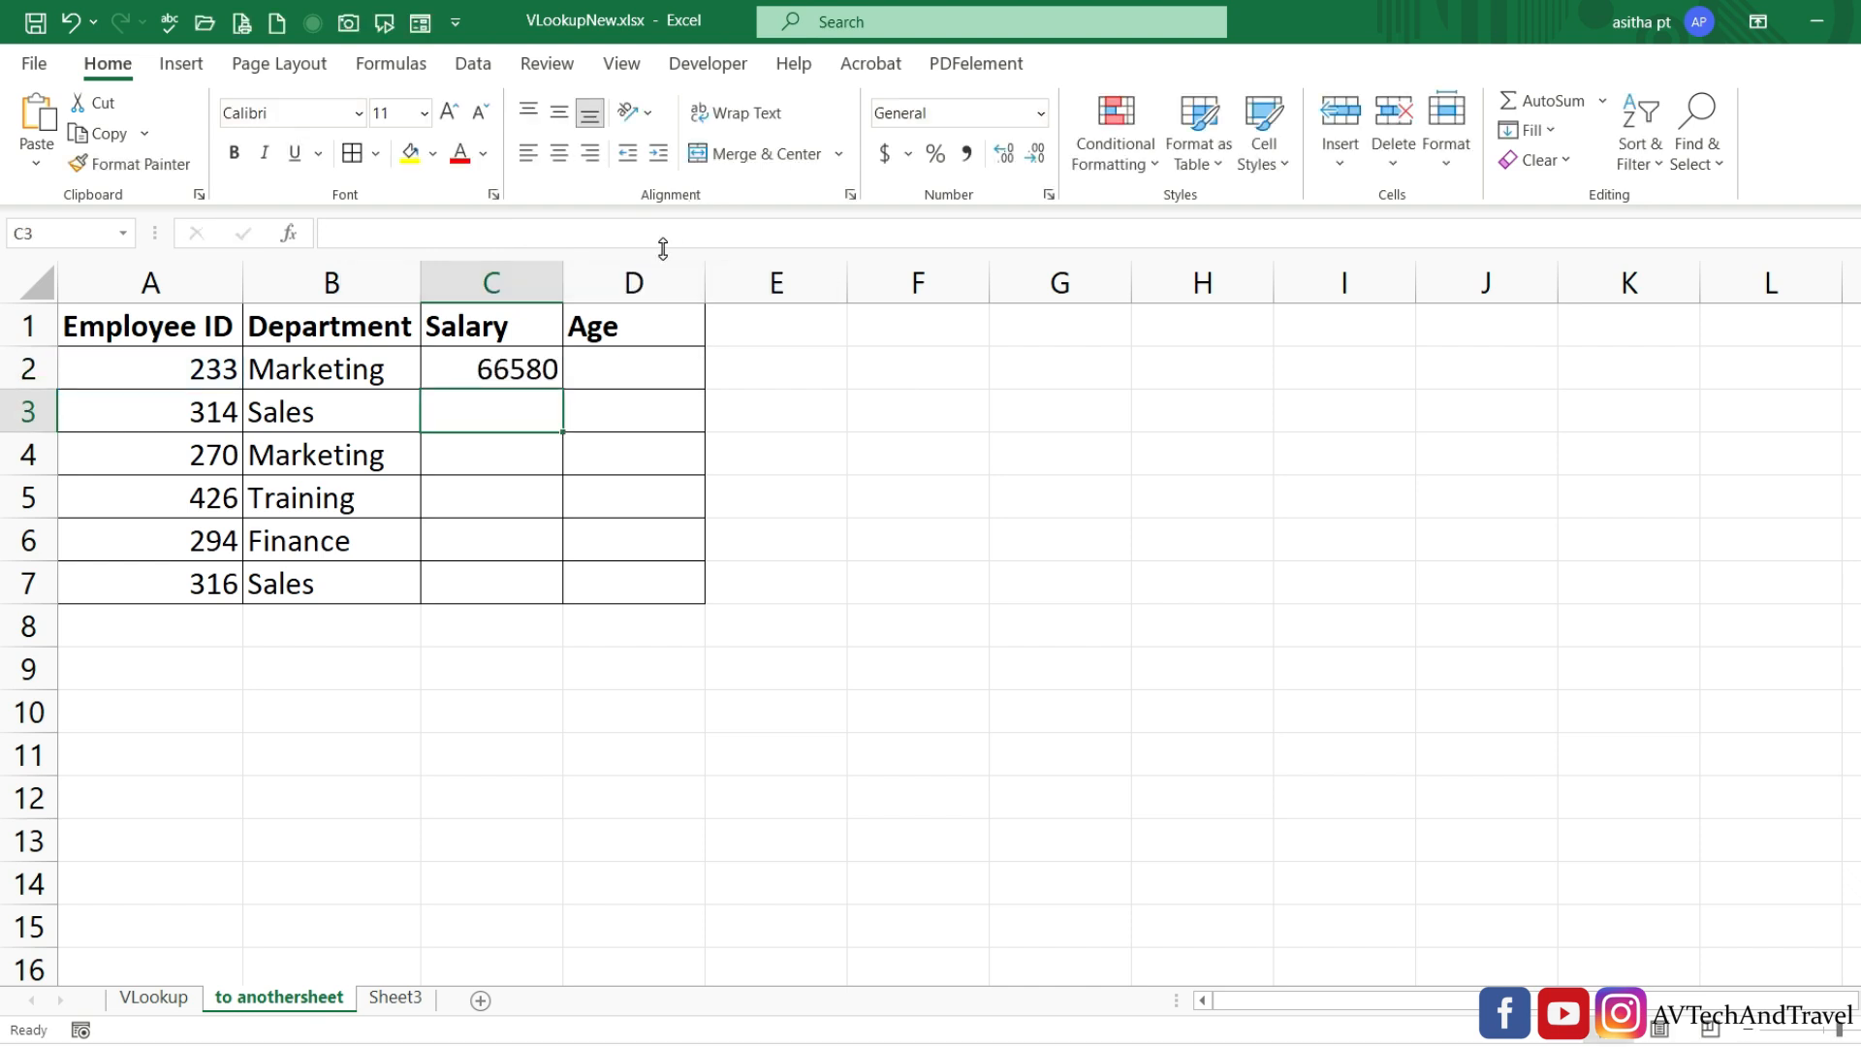
Fill the C2 salary VLOOKUP down to C7 and check C6 against that employee's monthly salary on the VLookup sheet.
left_click(533, 373)
left_click_drag(564, 388, 554, 603)
left_click(640, 781)
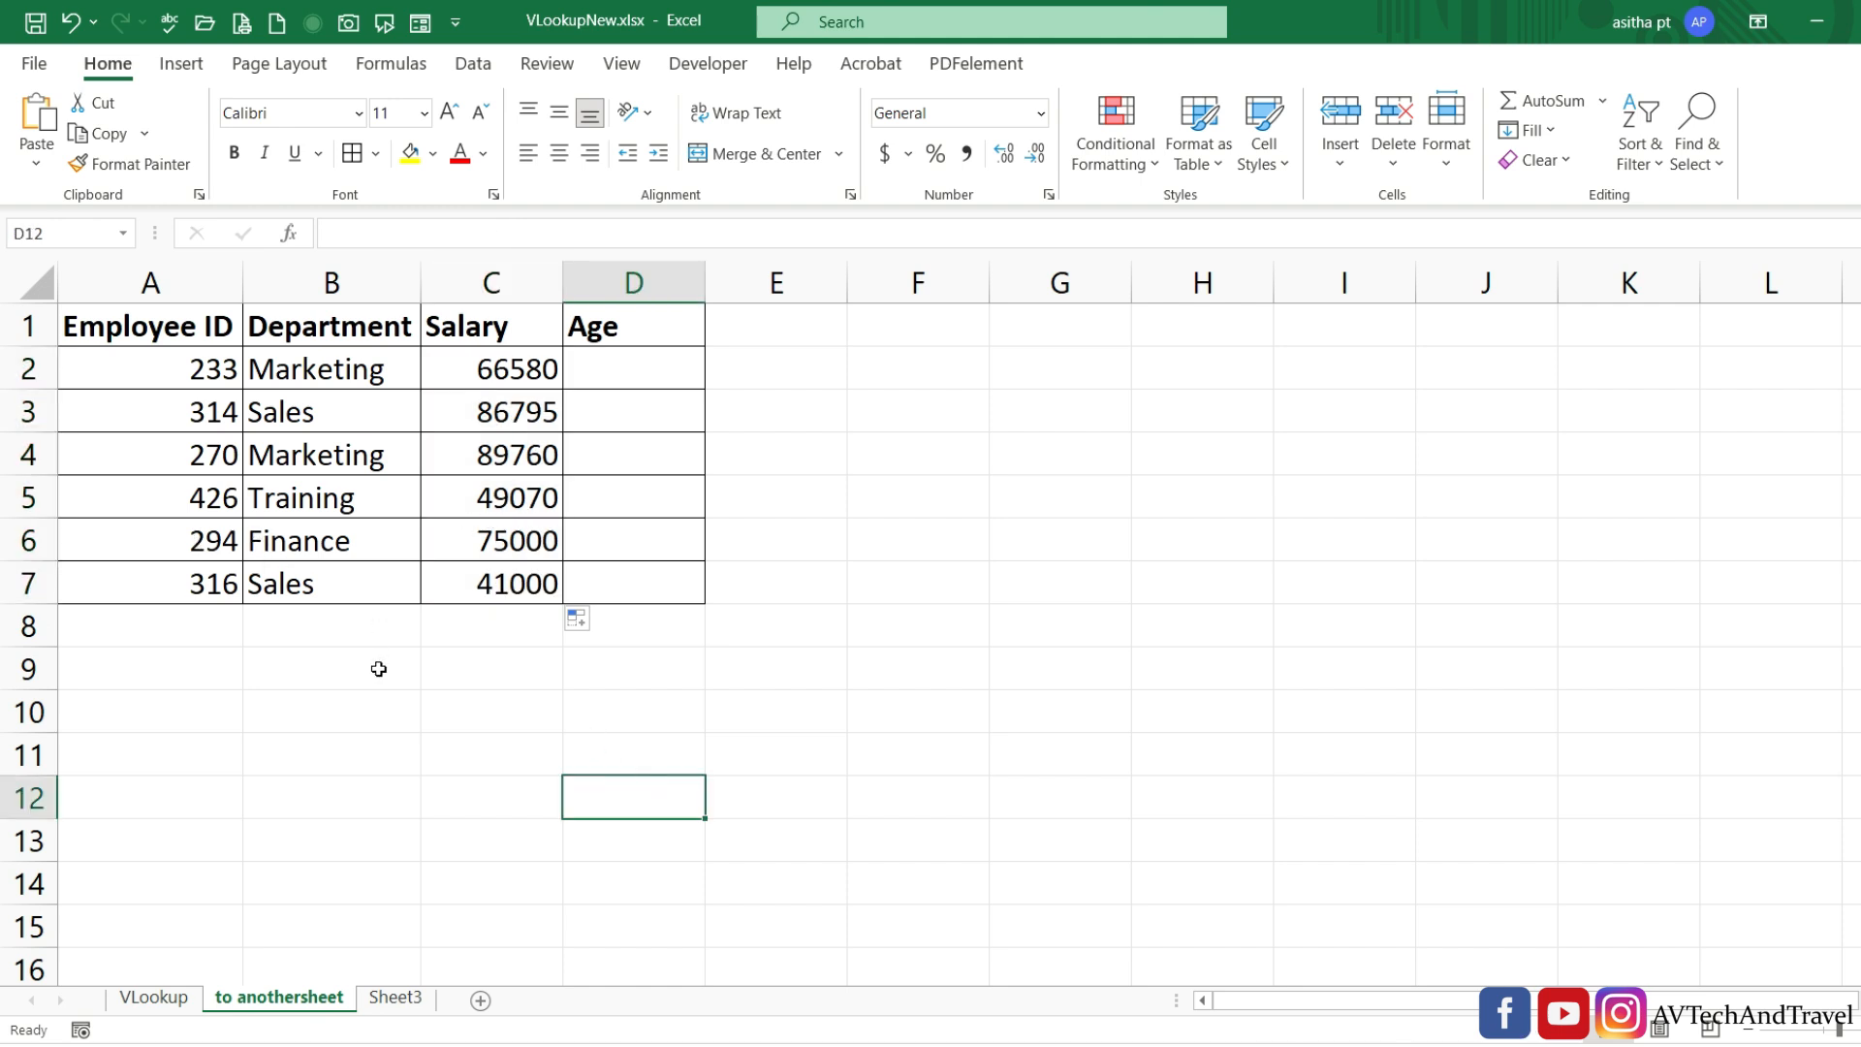
left_click(180, 995)
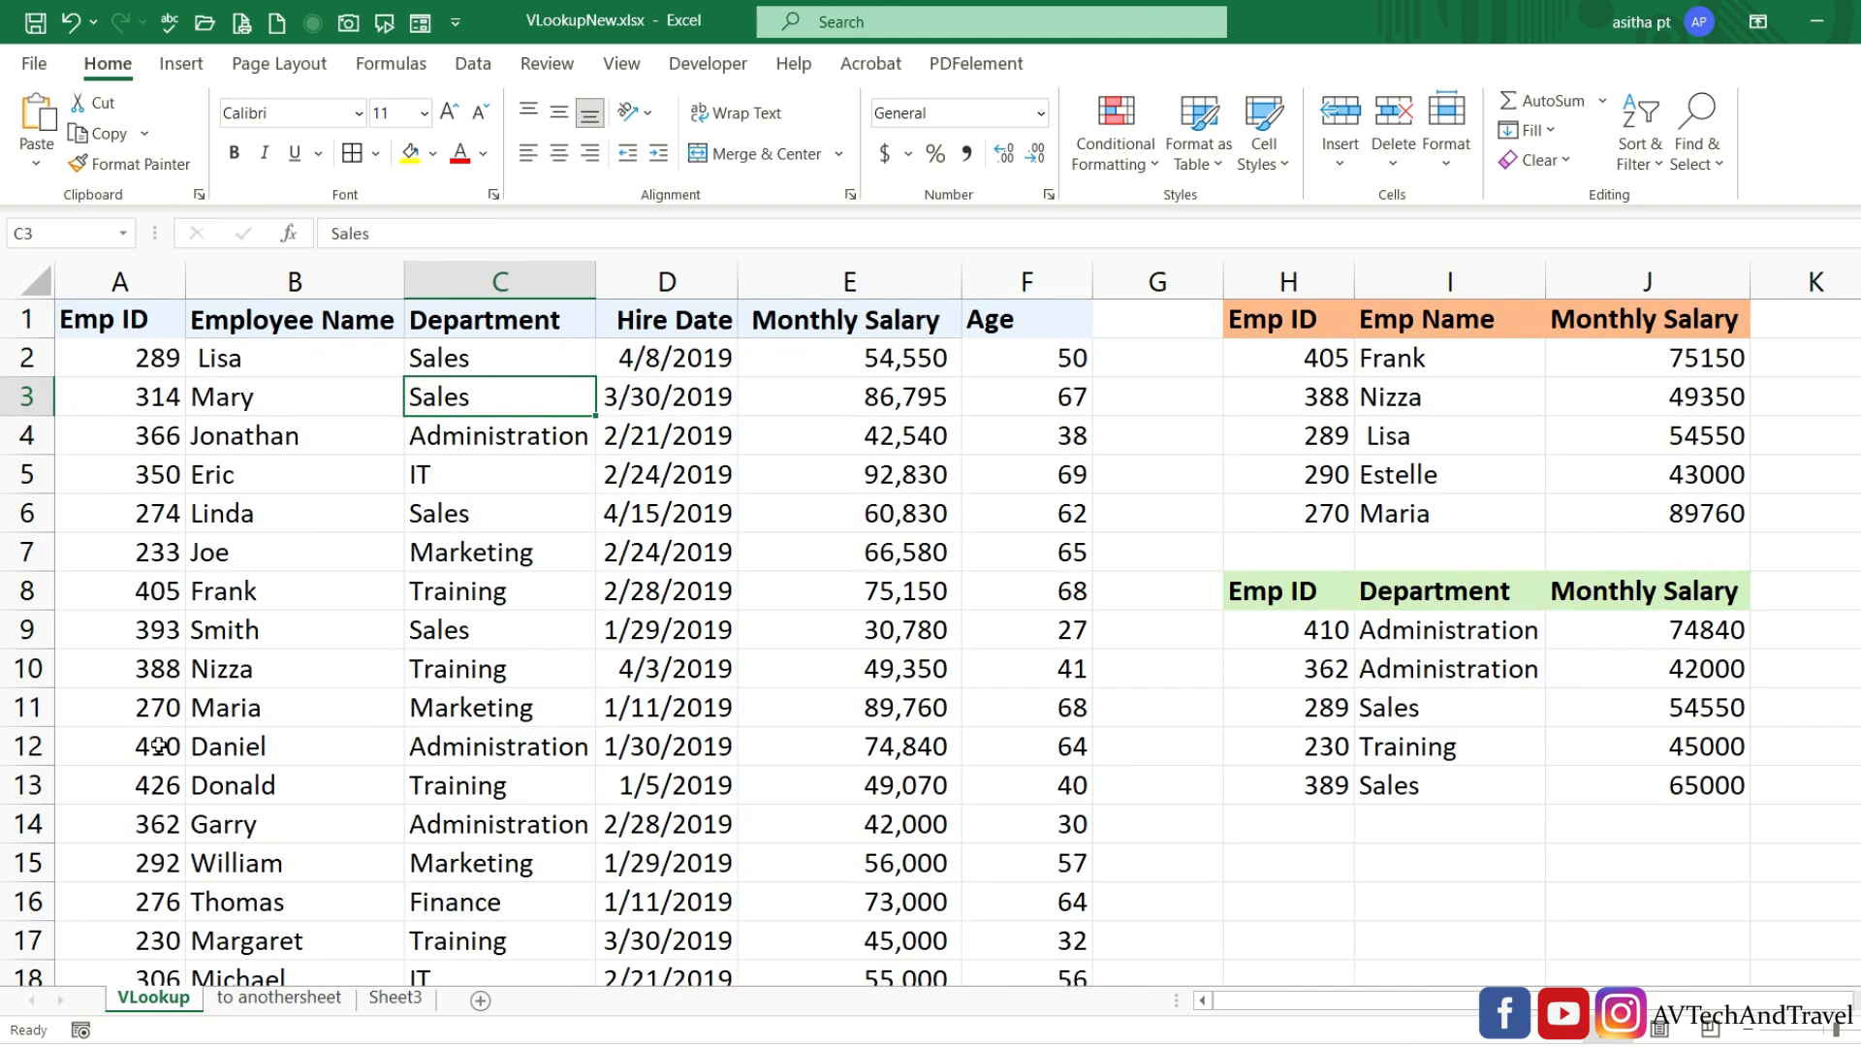
scroll(165, 747, "down", 3)
left_click(182, 787)
left_click(167, 753)
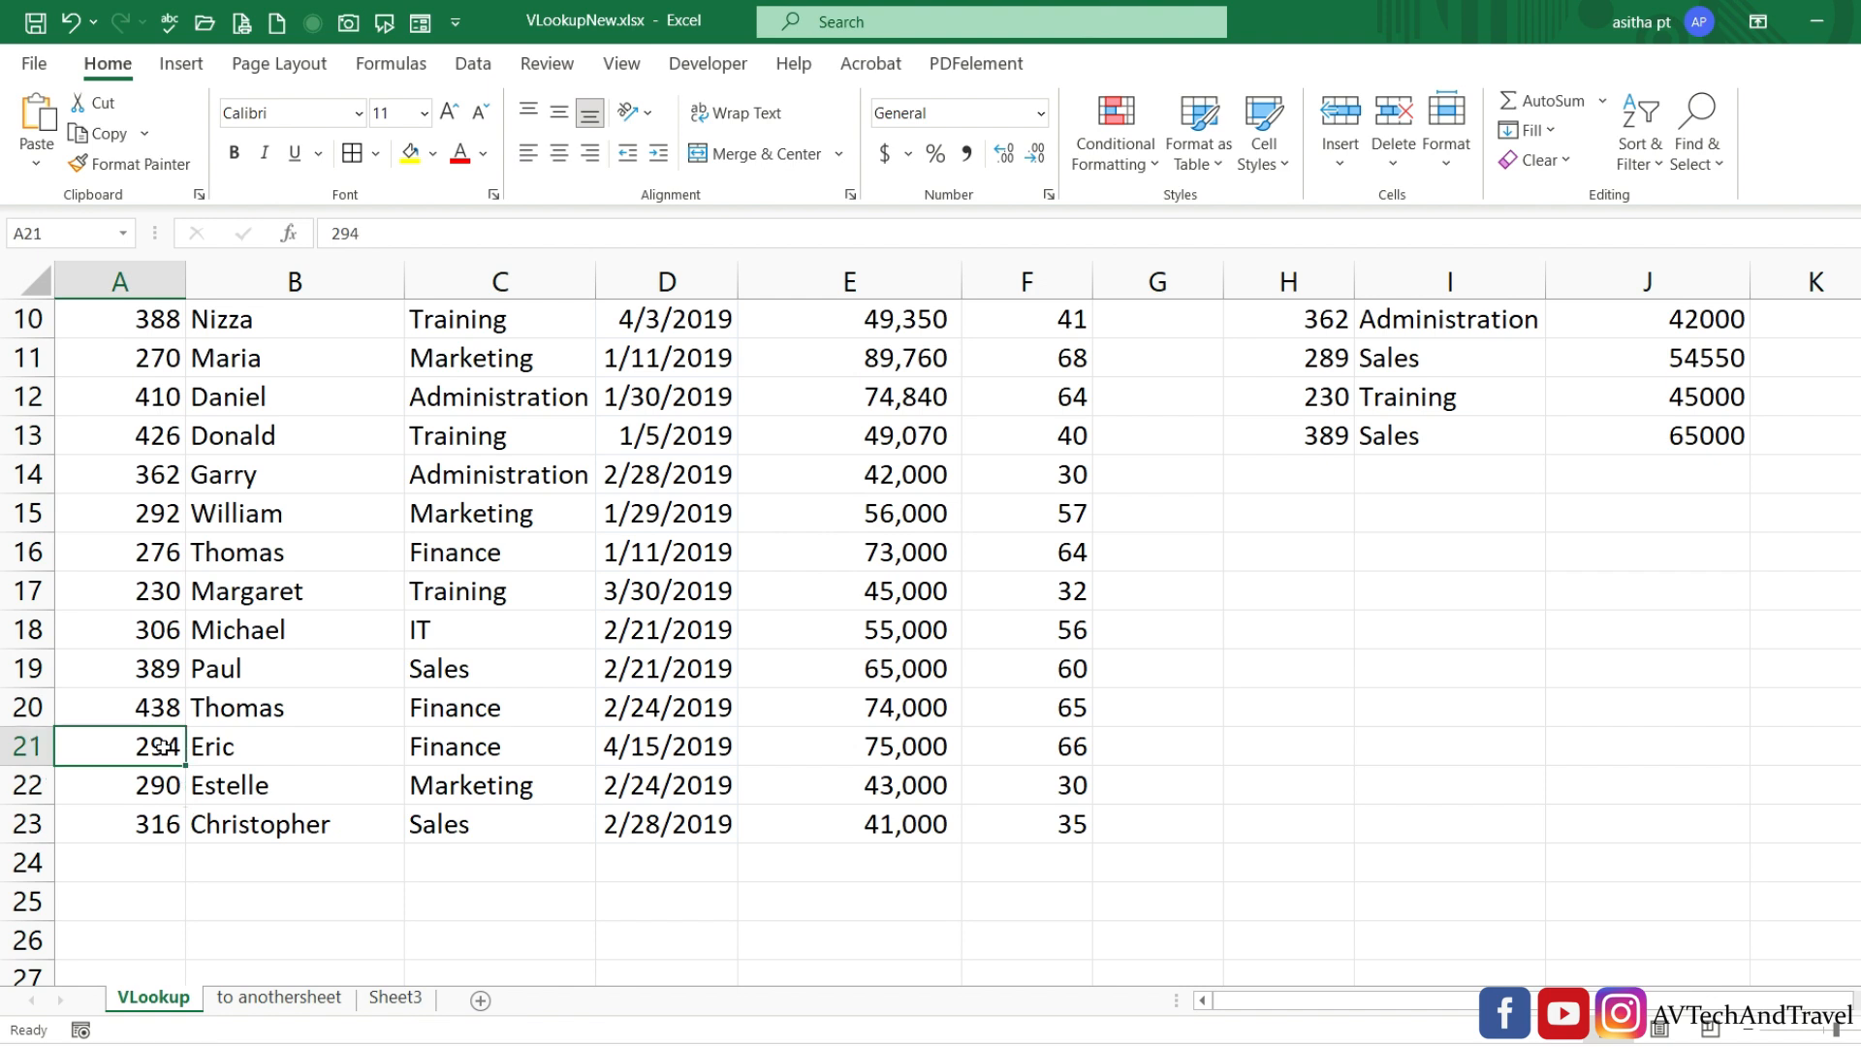
left_click(855, 744)
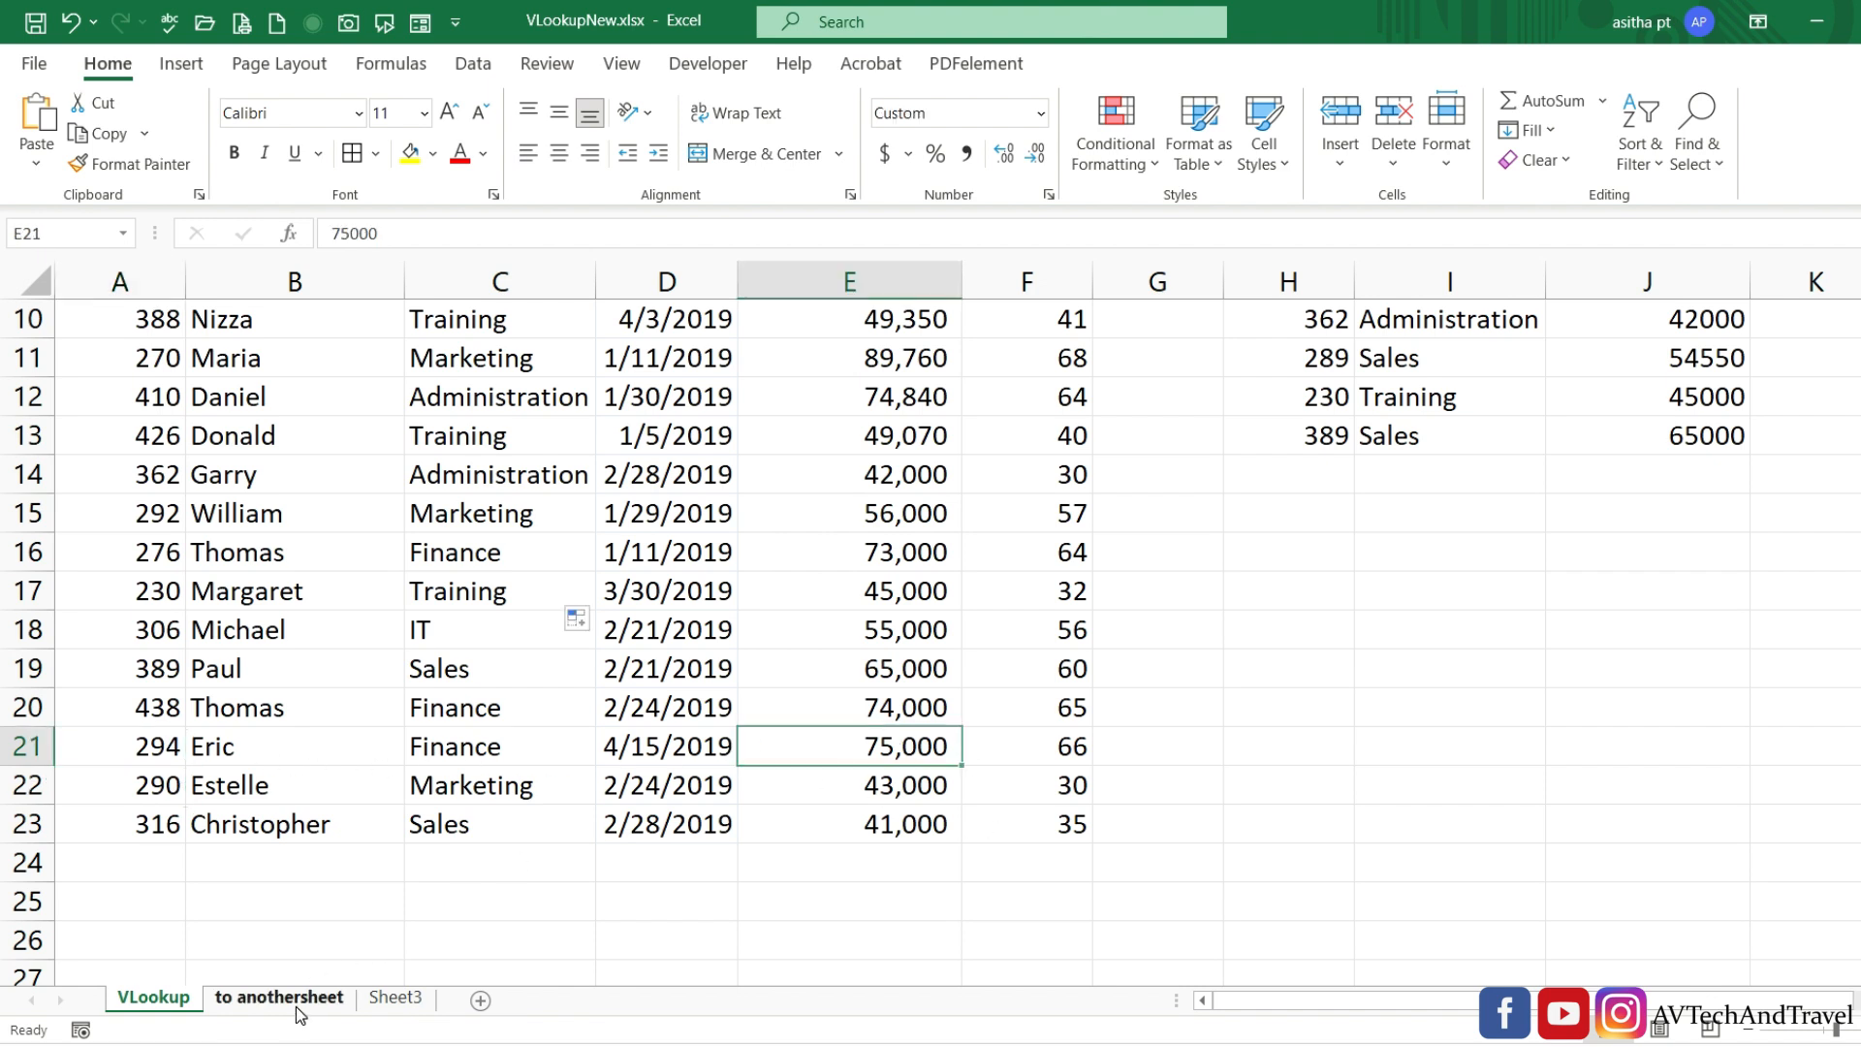
left_click(295, 1006)
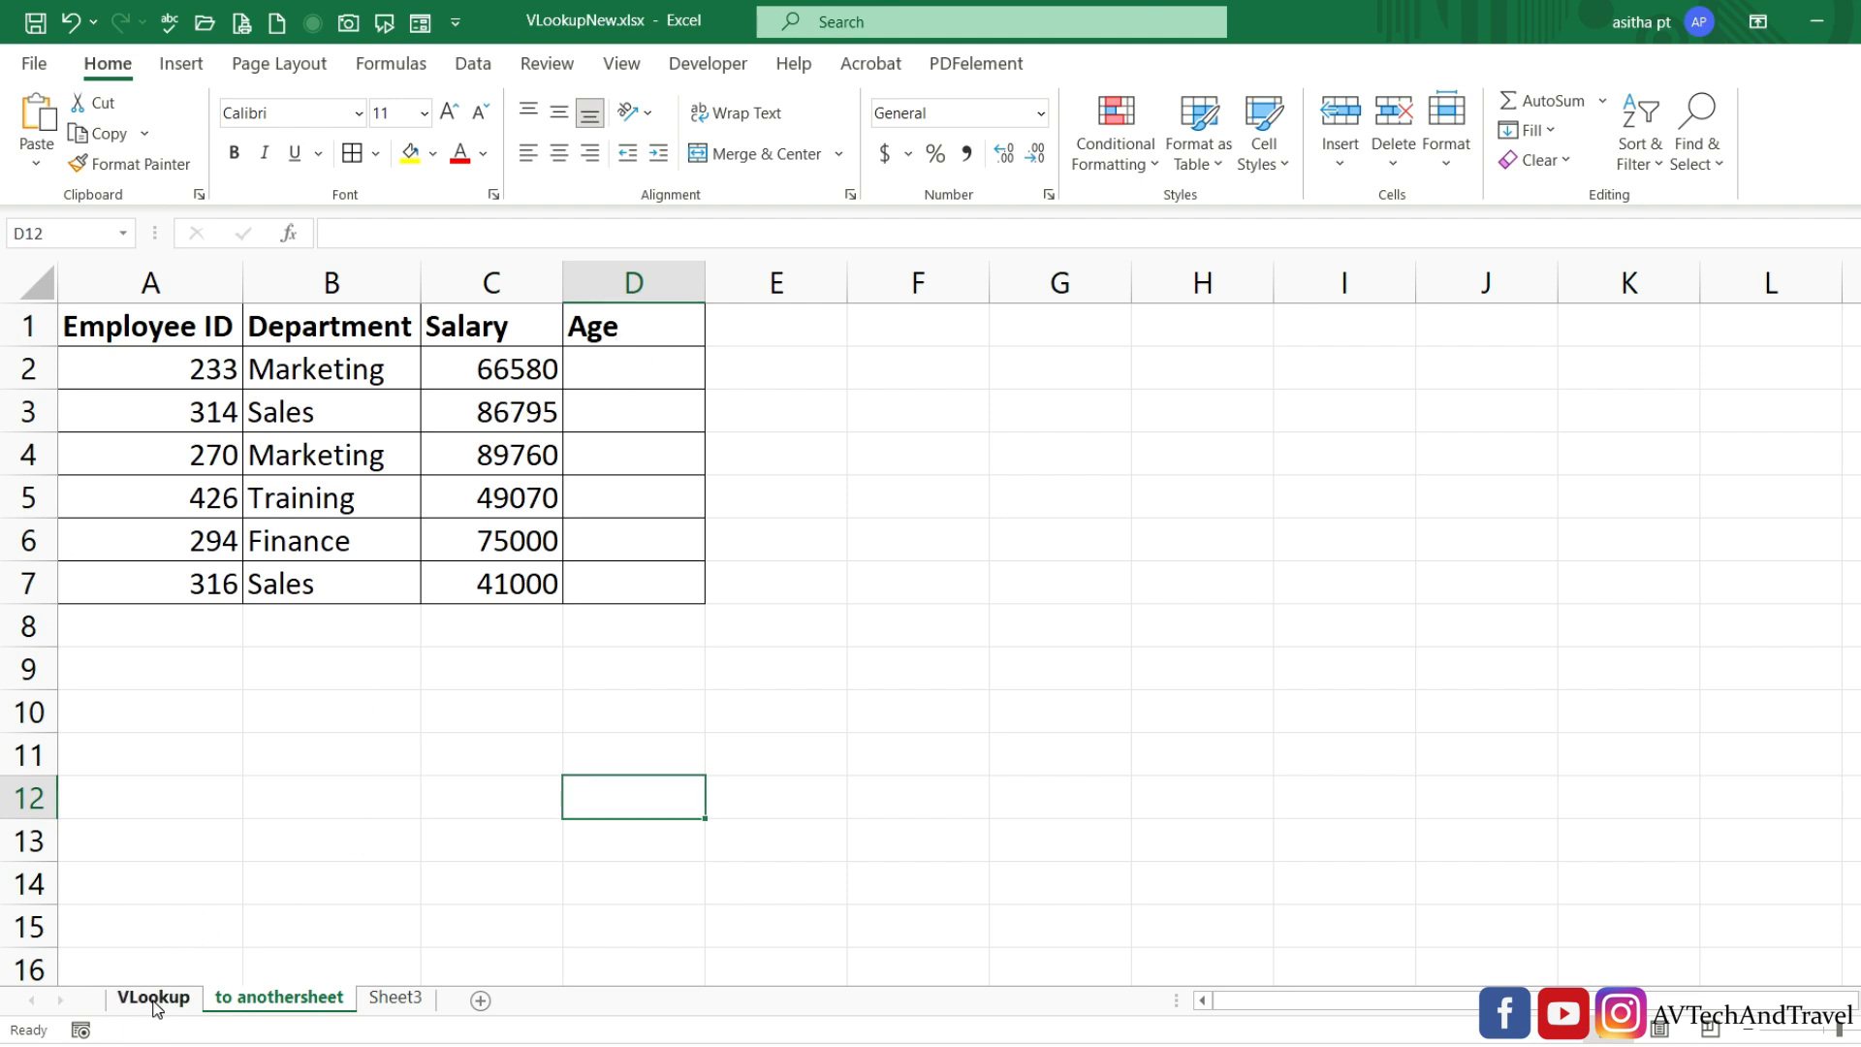
Paste the copied VLOOKUP into D2 and set its column index to 6 for the age.
left_click(157, 999)
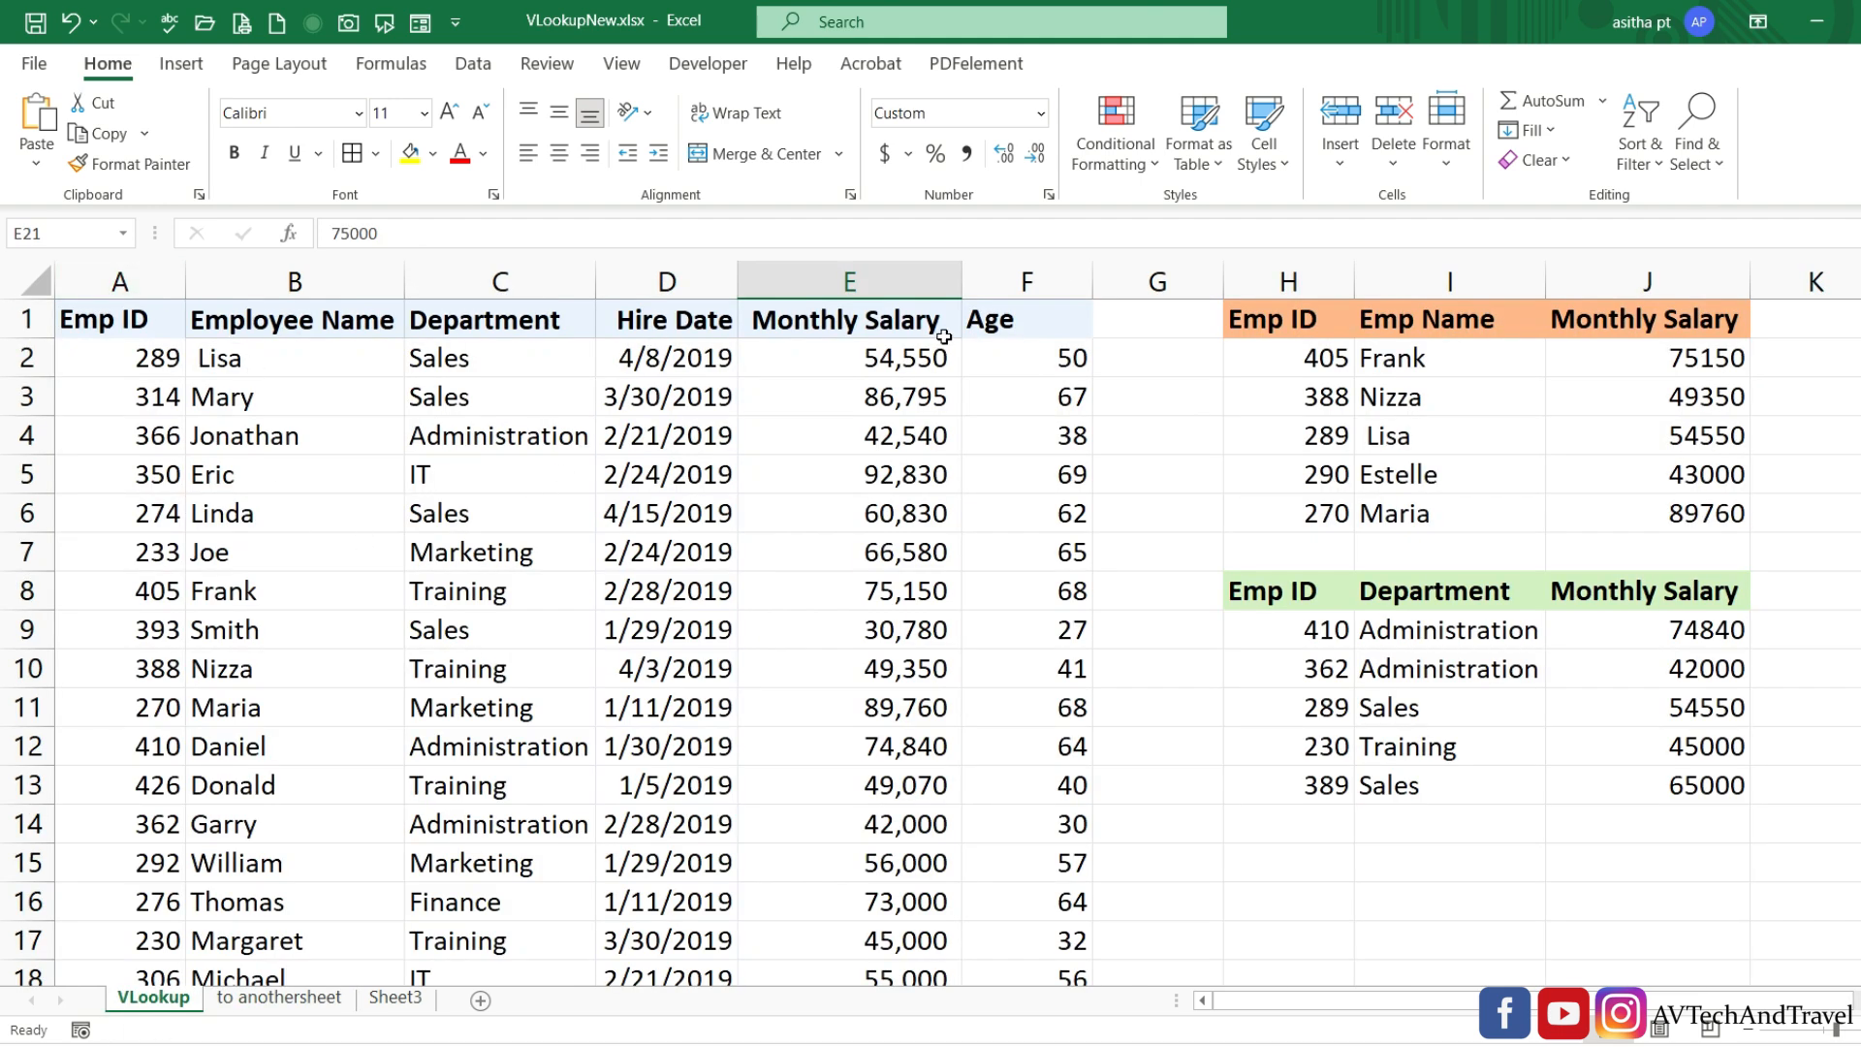
left_click(277, 999)
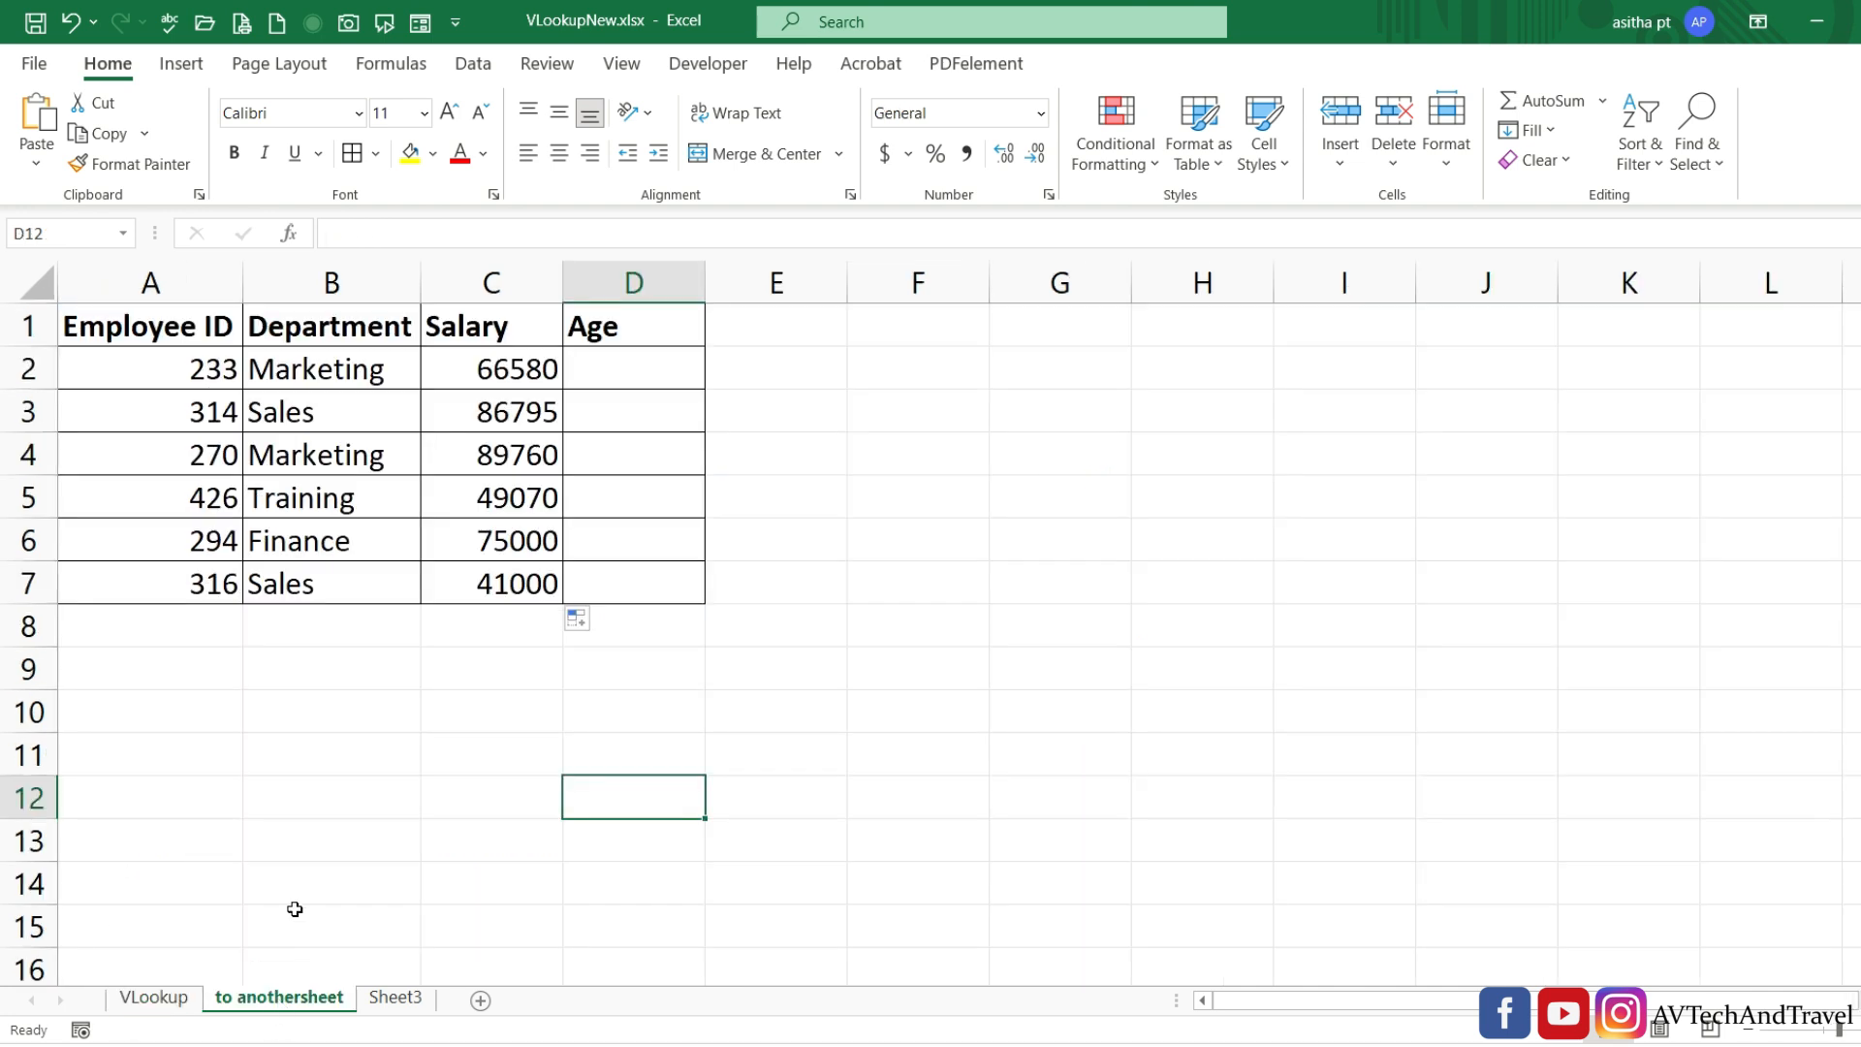
left_click(579, 367)
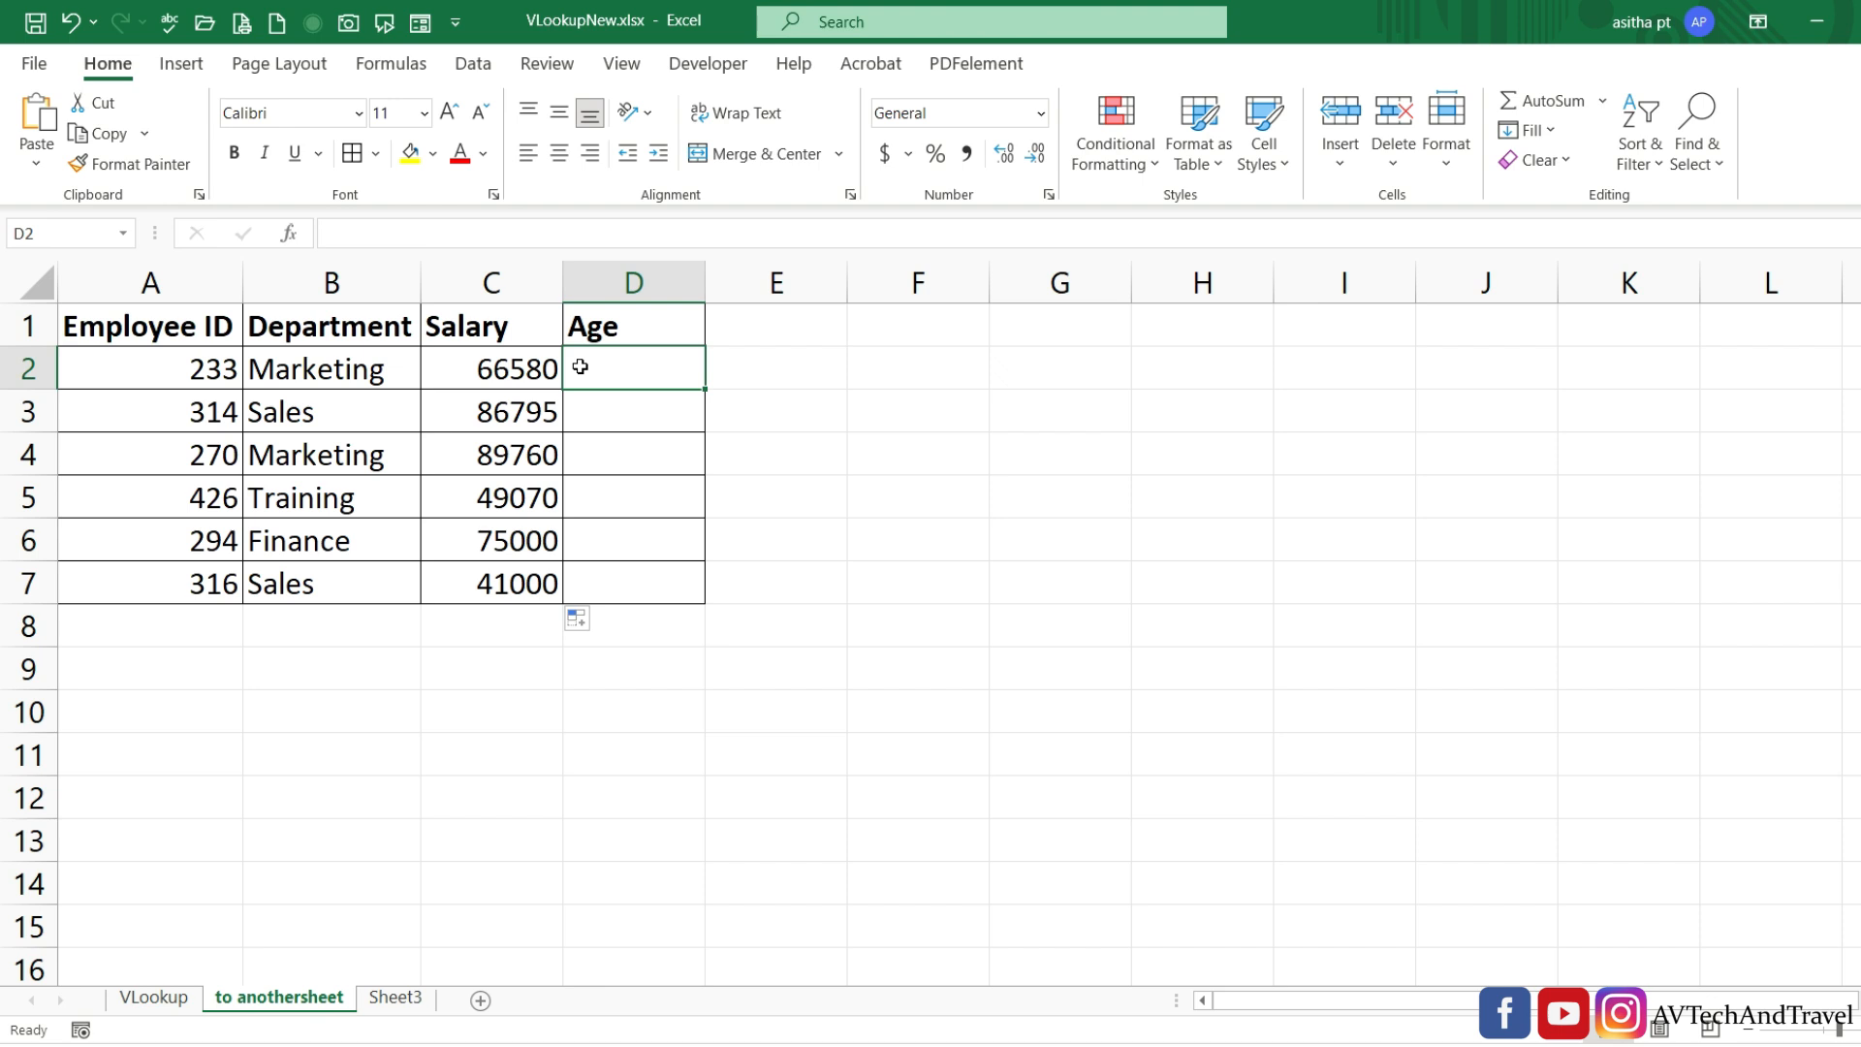
type("=VLOOKUP(A2,Emp,3,)")
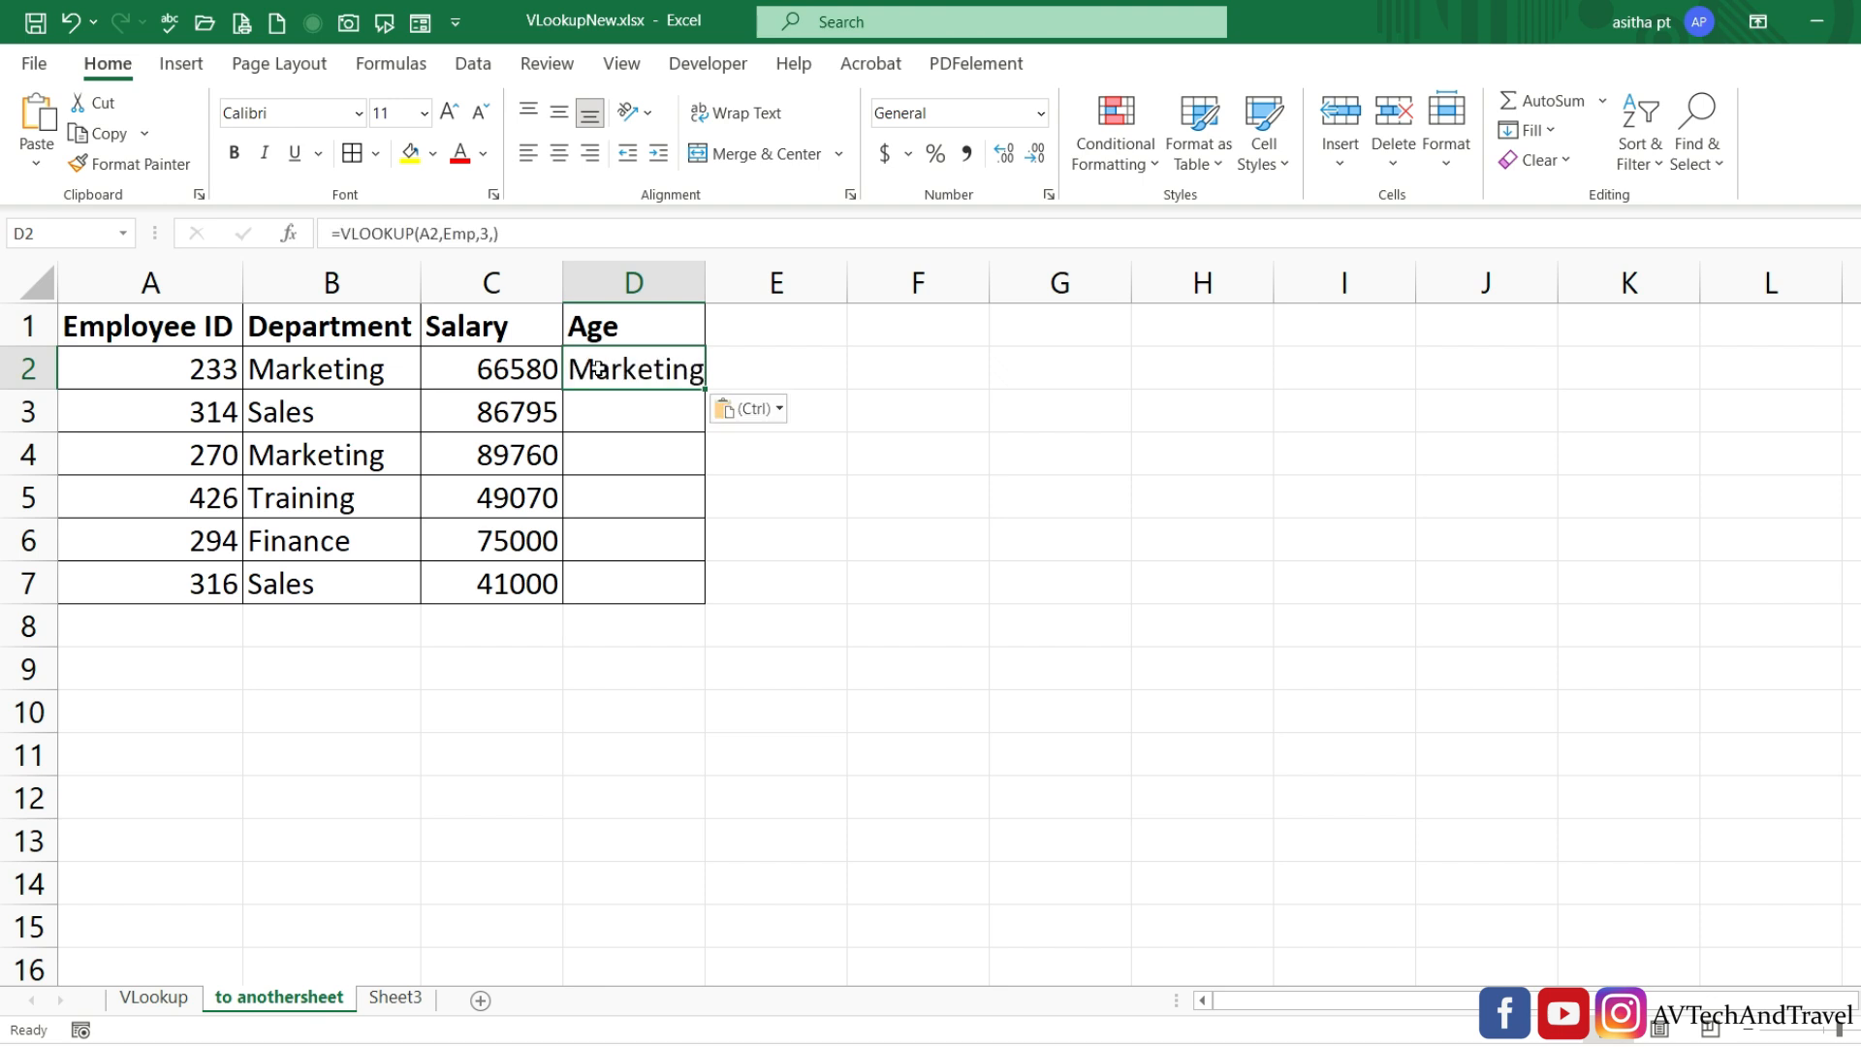
left_click(483, 233)
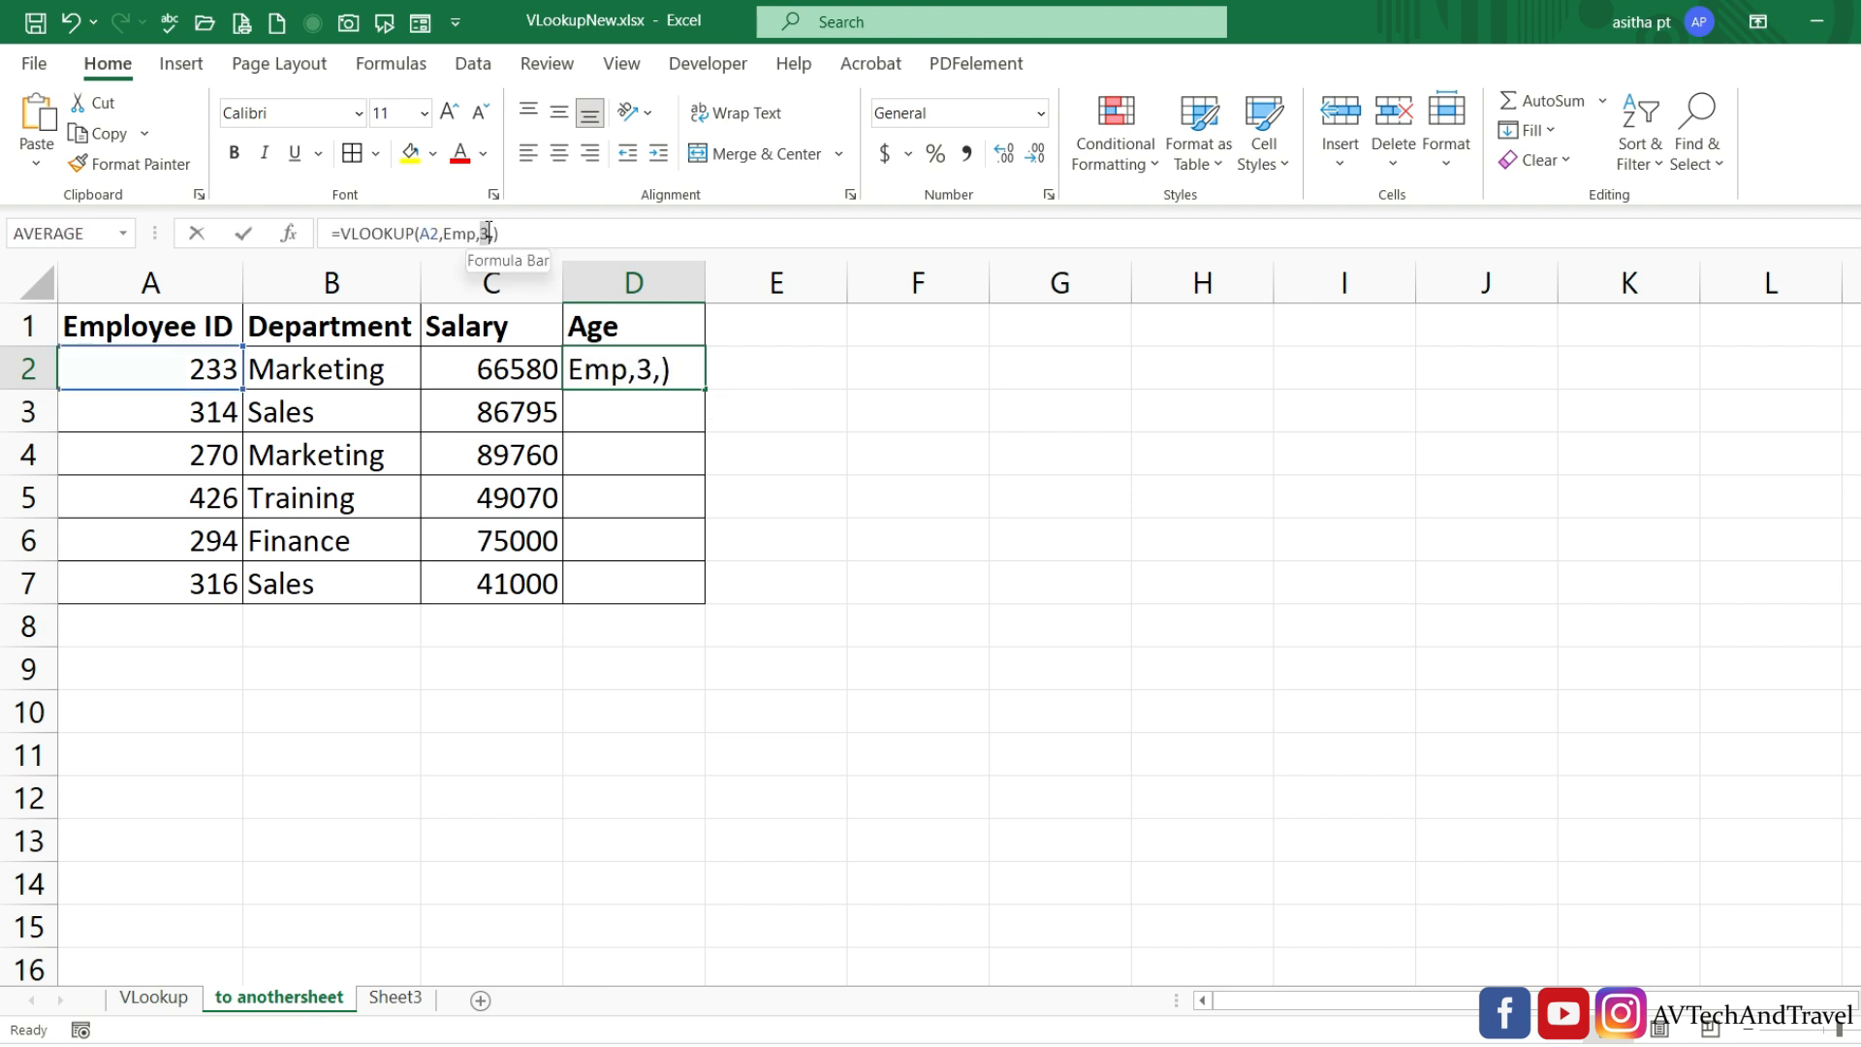
type("6")
key("Return")
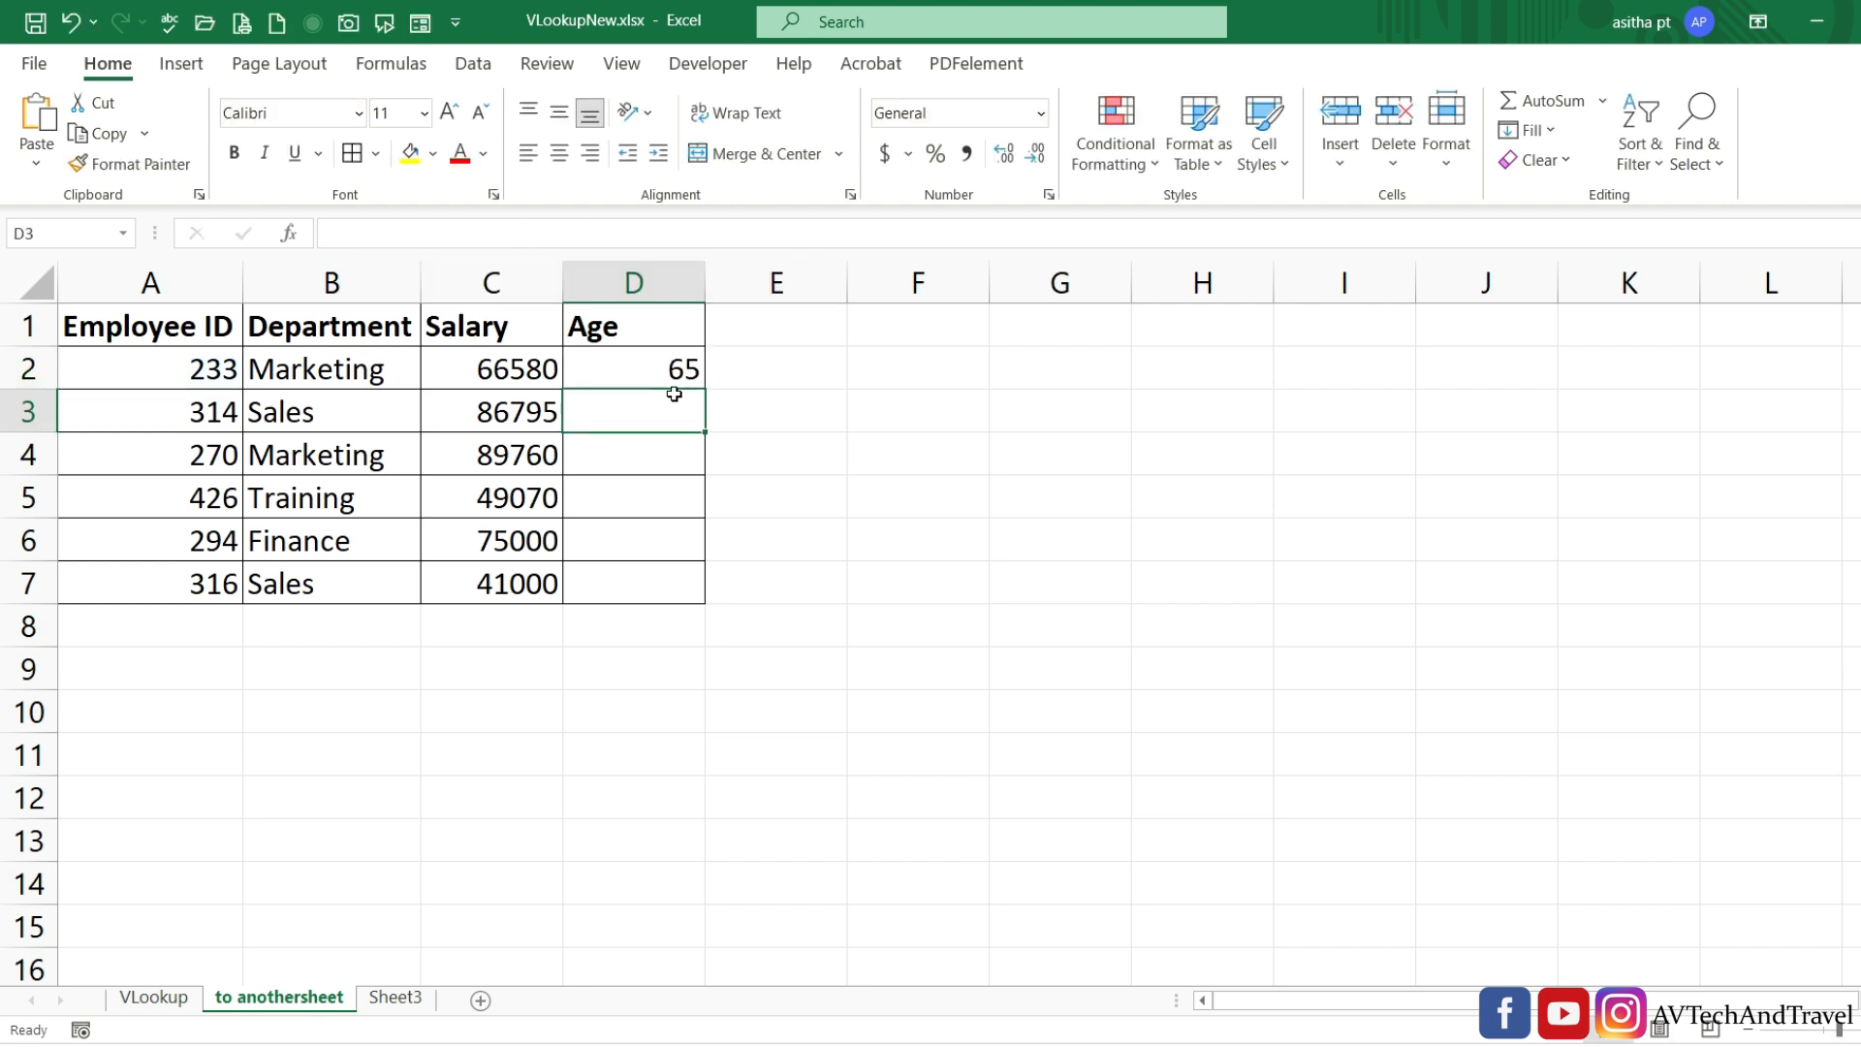
Fill the D2 age VLOOKUP down to D7 and check D5 against that employee's age on the VLookup sheet.
left_click(625, 374)
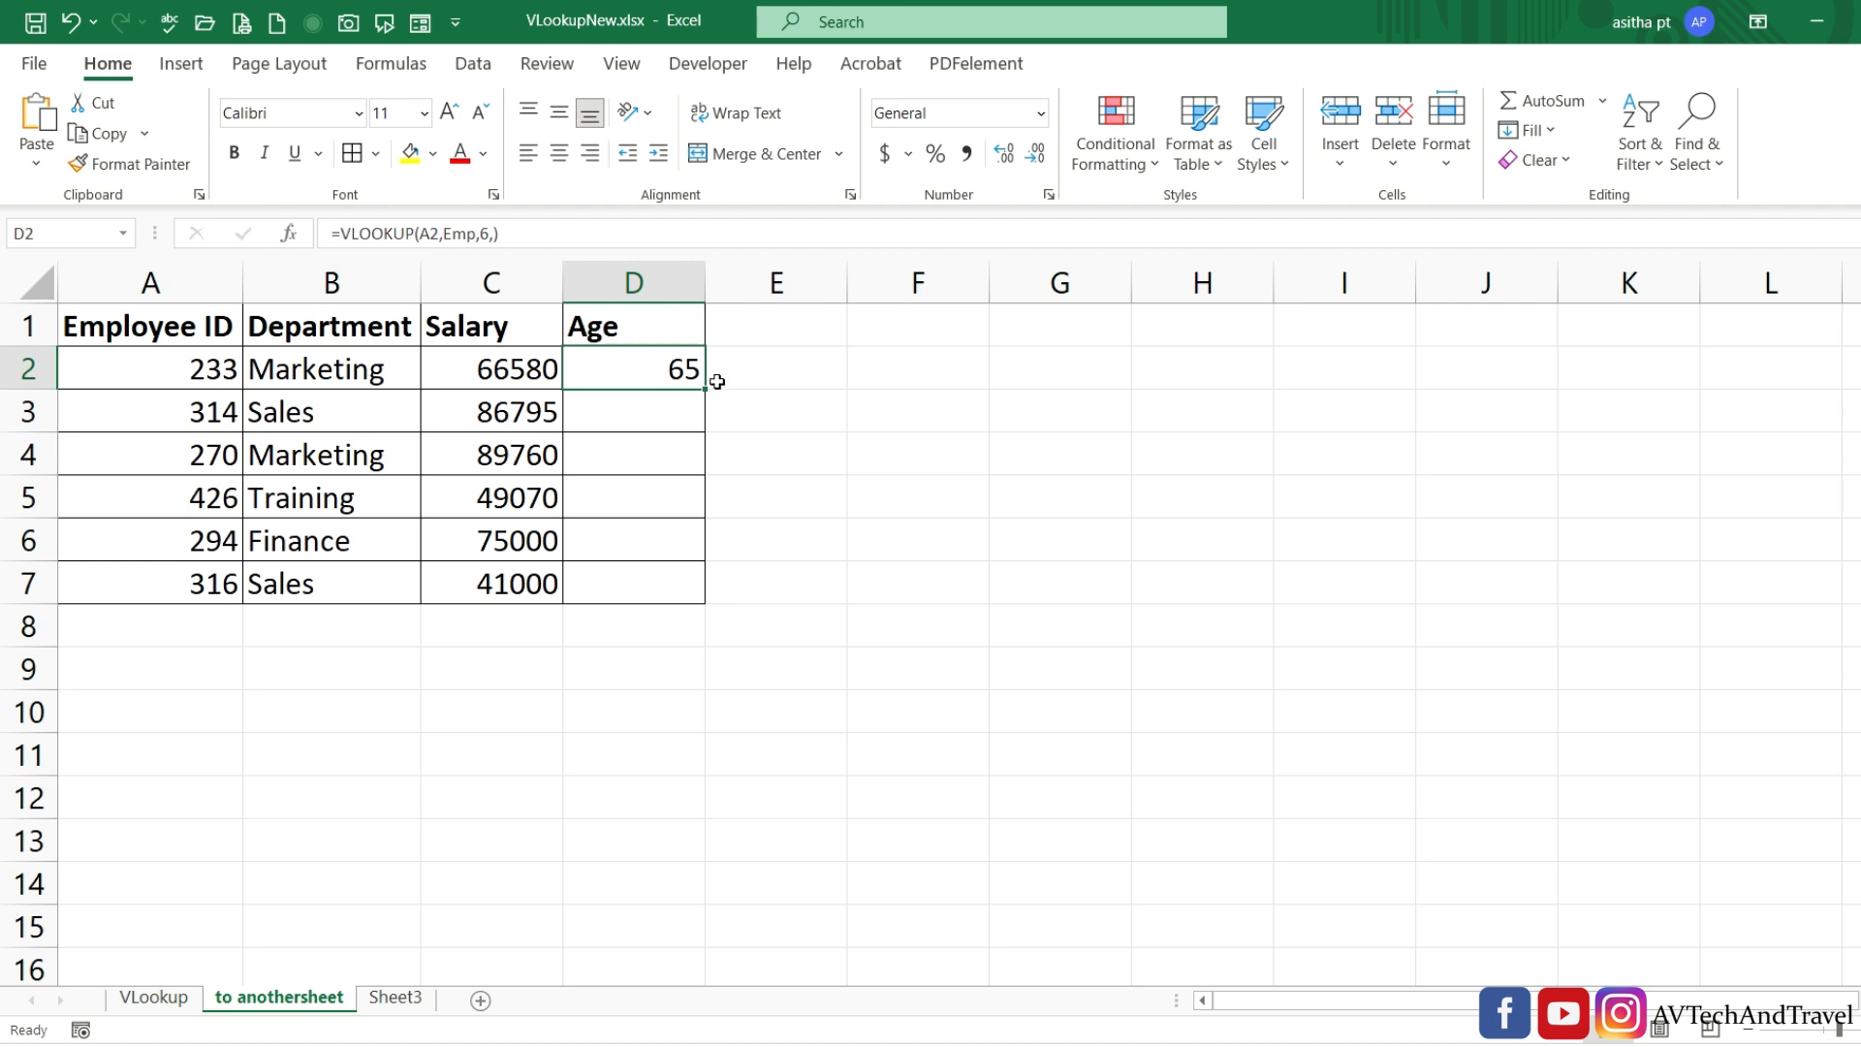
left_click_drag(705, 389, 738, 608)
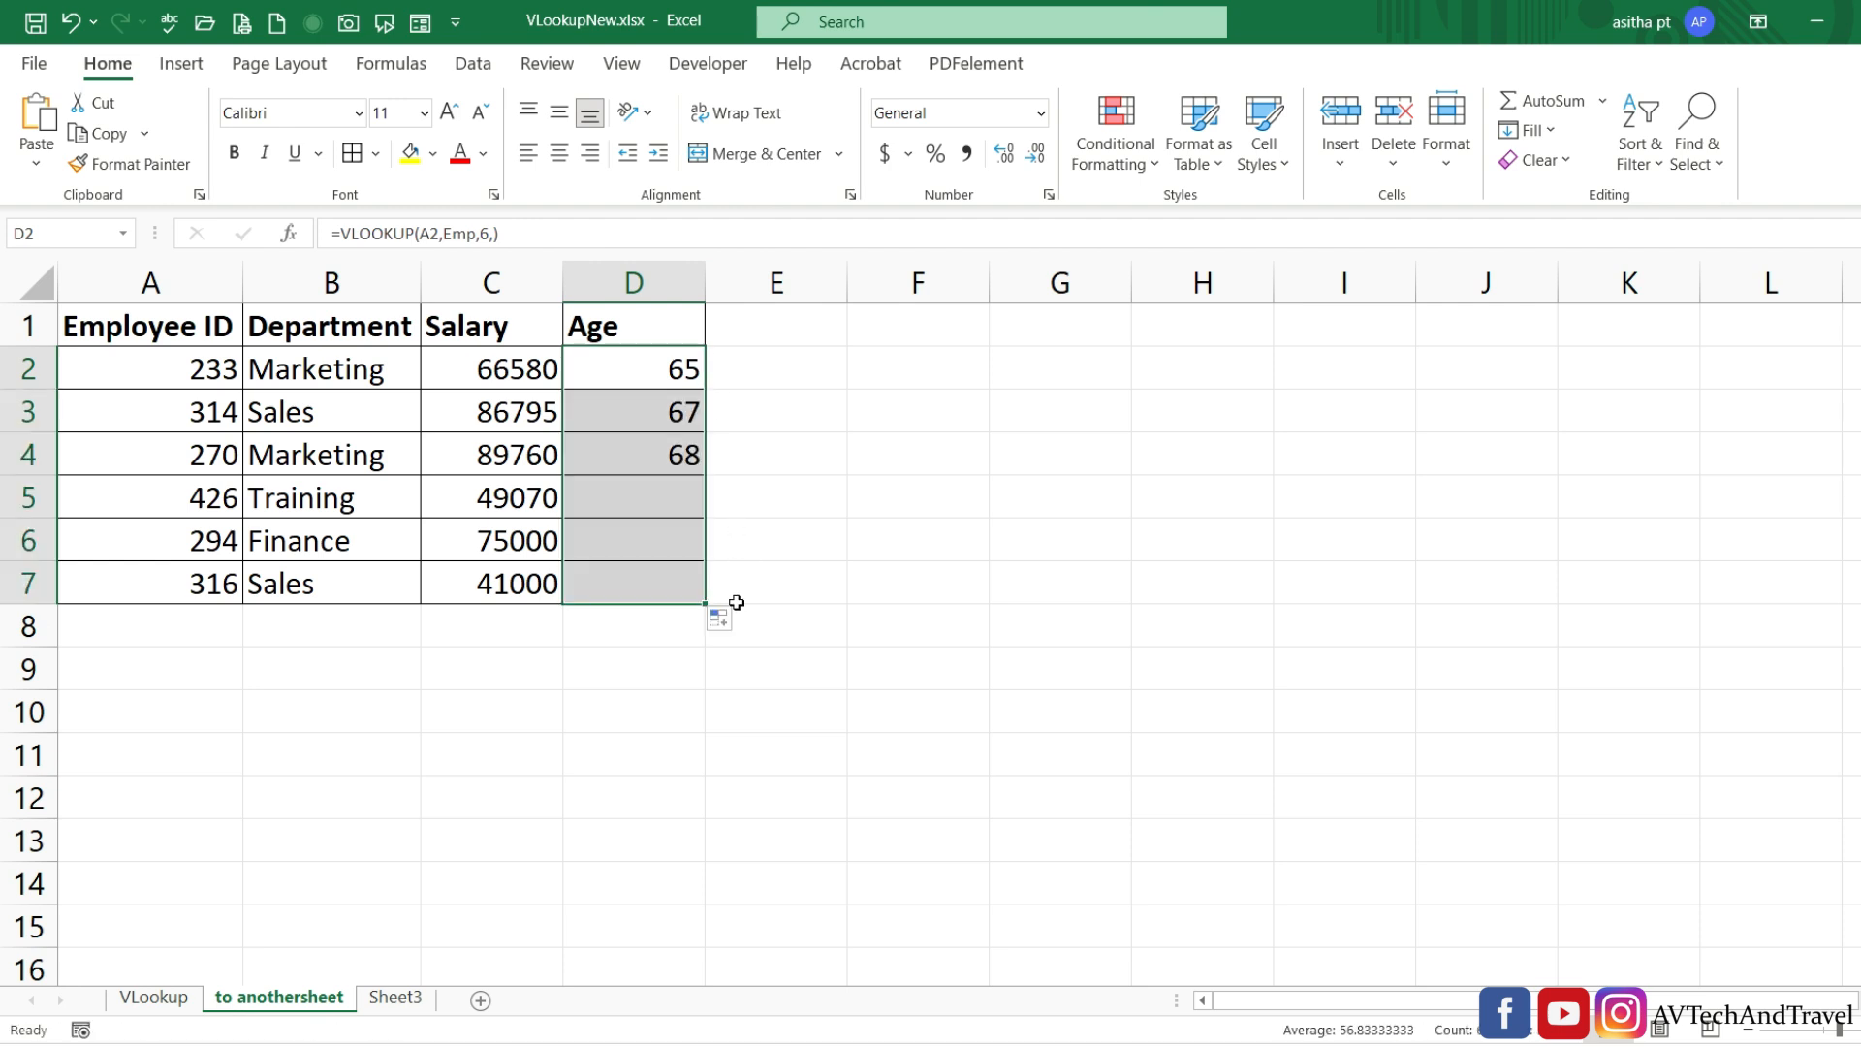
left_click(951, 536)
left_click(679, 495)
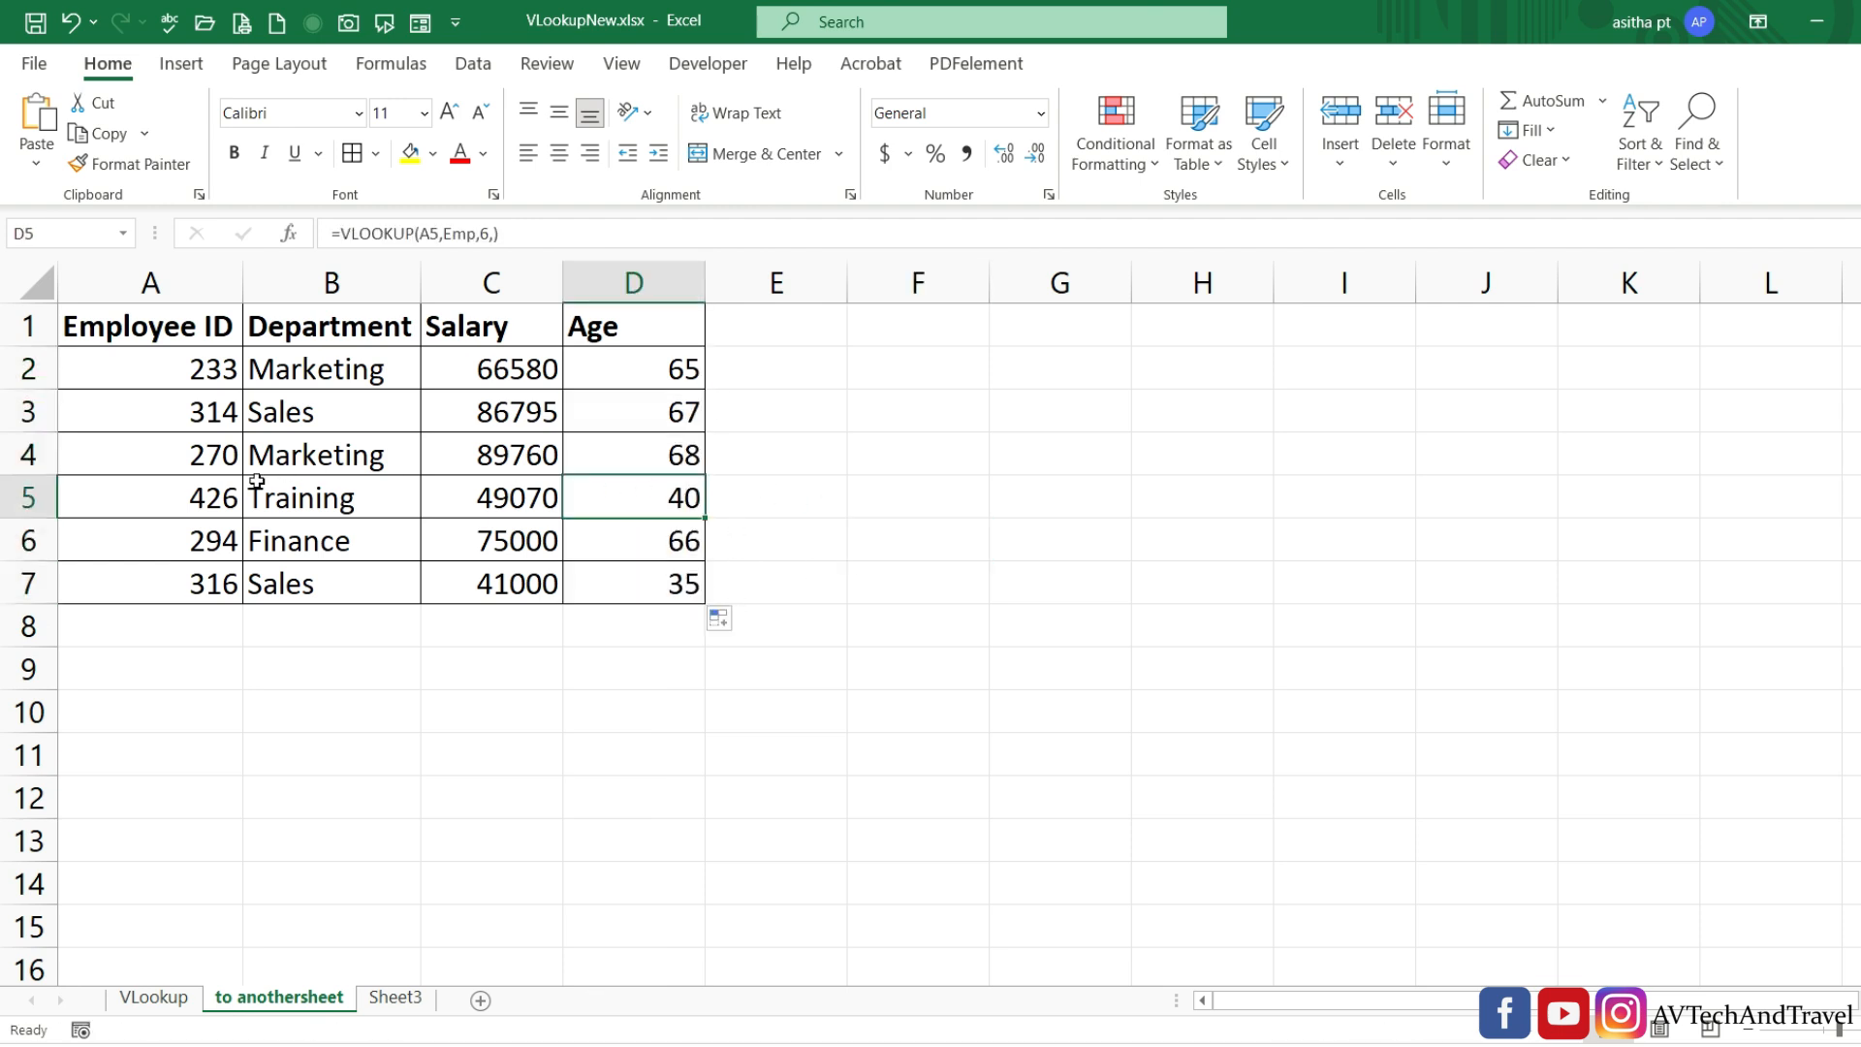
left_click(180, 1005)
left_click(999, 793)
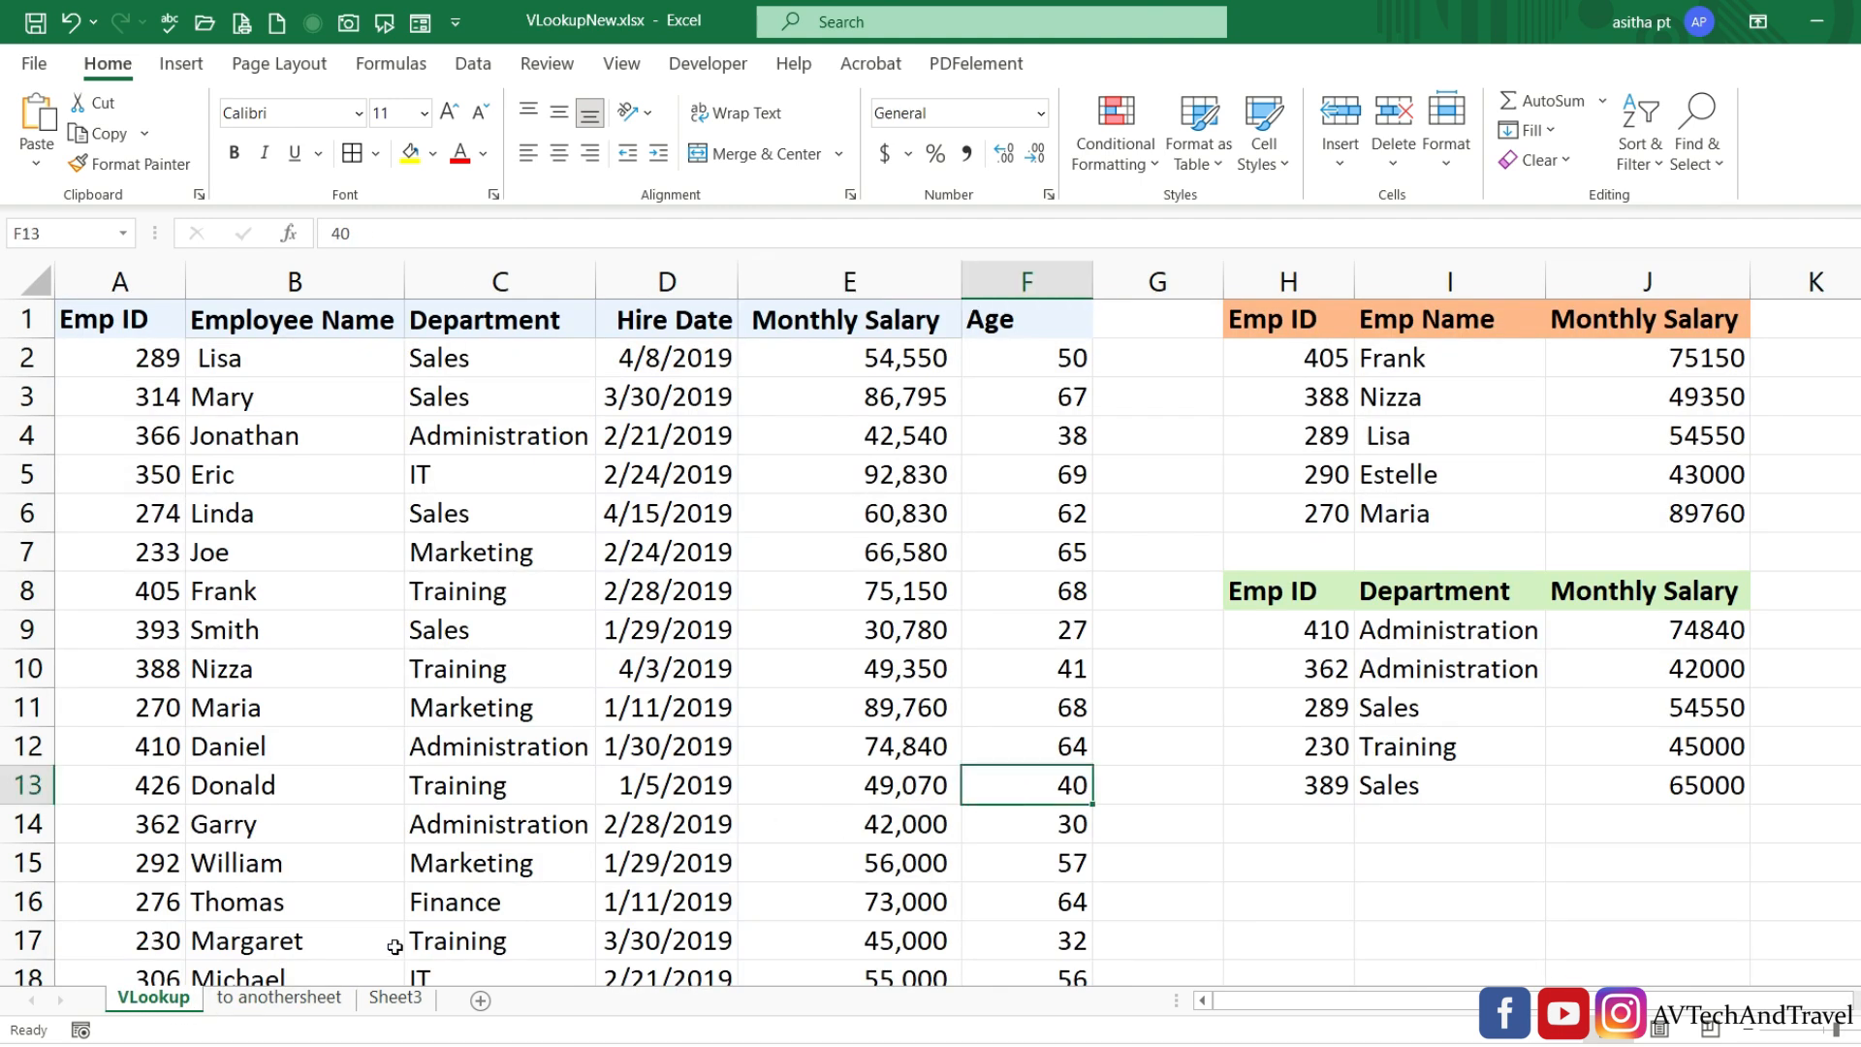
left_click(315, 999)
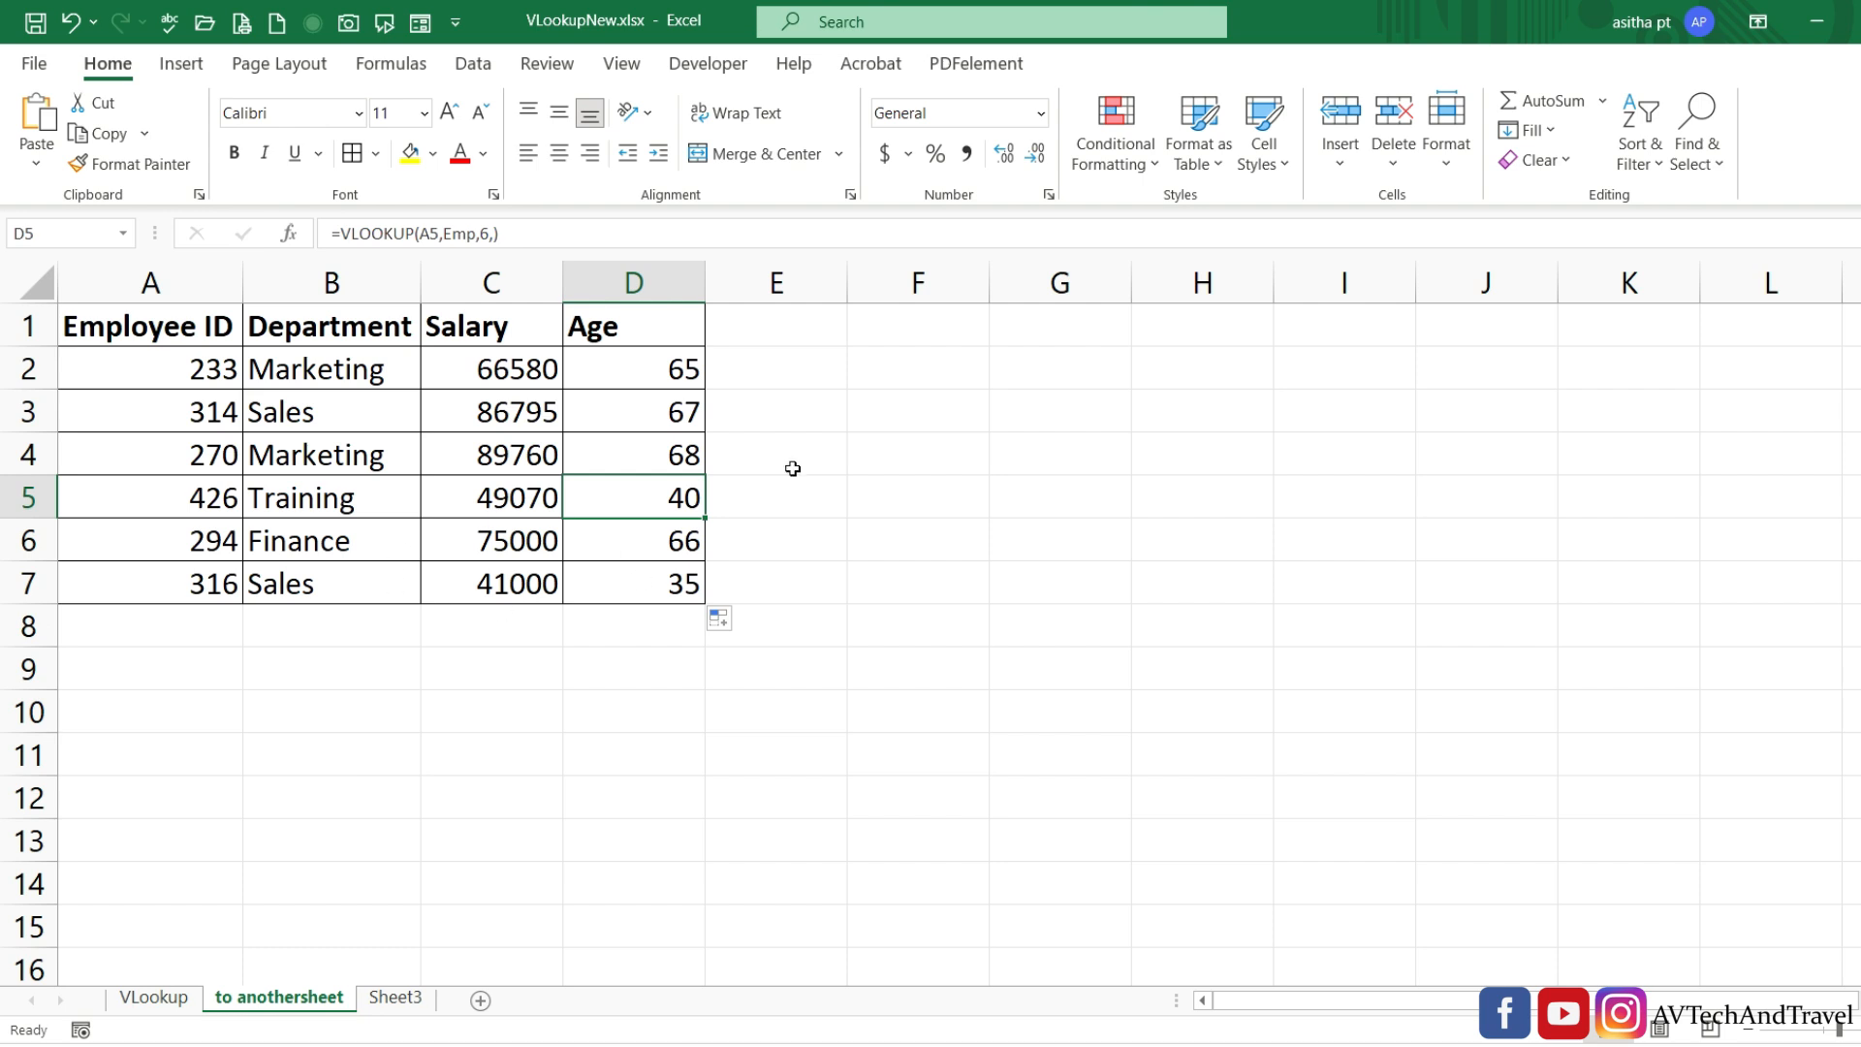
left_click(1043, 801)
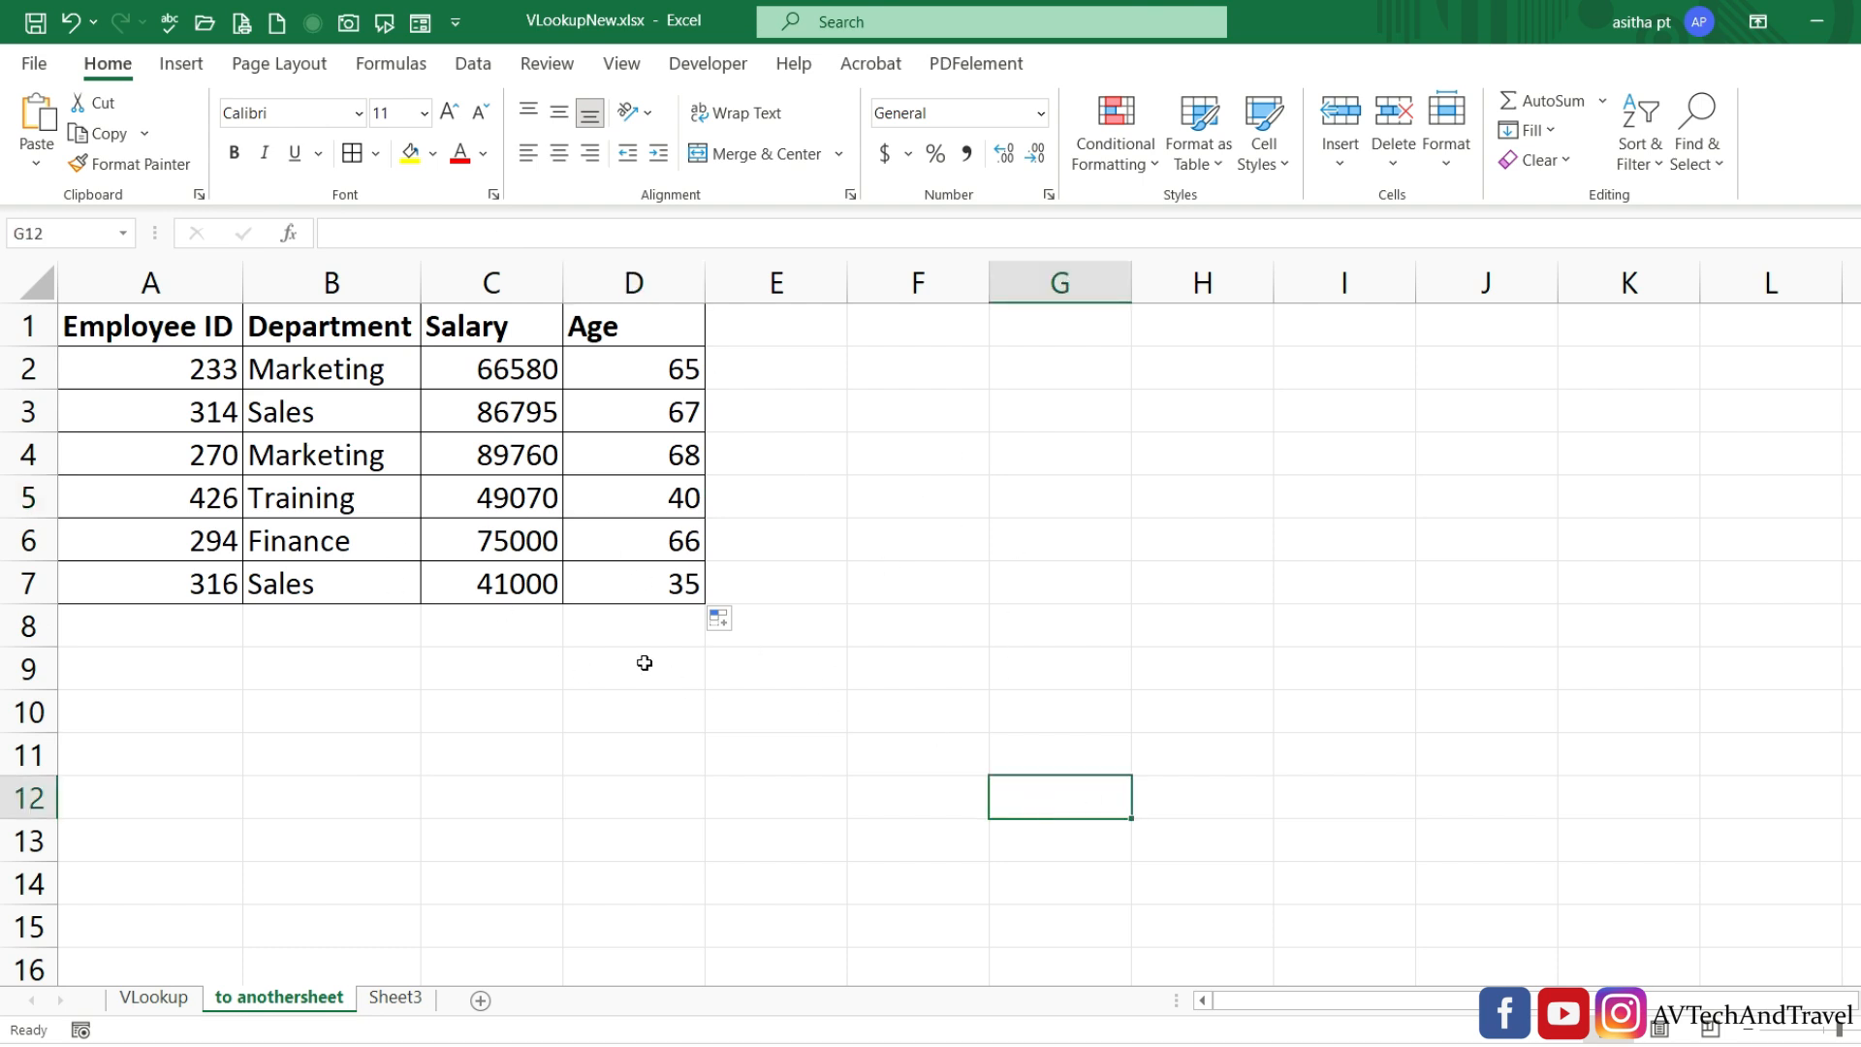